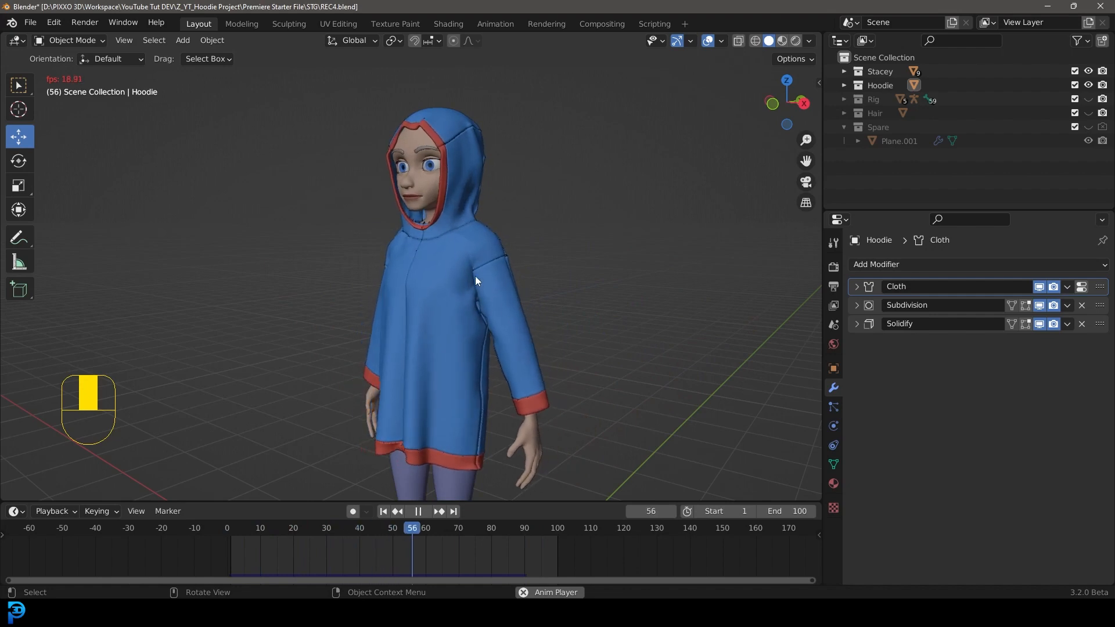
- Stop the playback and examine the simulated hoodie on the character, selecting the hoodie
{"action": "key", "text": "space"}
{"action": "middle_click_drag", "start_coordinate": [434, 215], "coordinate": [459, 236]}
{"action": "scroll", "coordinate": [459, 237], "scroll_direction": "up", "scroll_amount": 2}
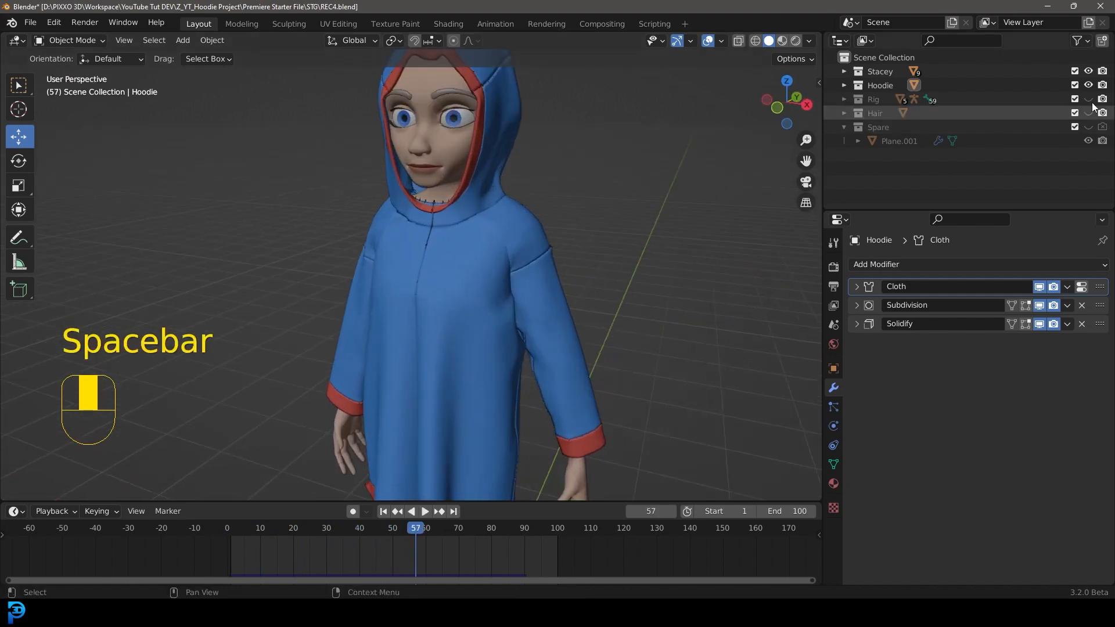
{"action": "scroll", "coordinate": [453, 265], "scroll_direction": "down", "scroll_amount": 4}
{"action": "left_click", "coordinate": [451, 266]}
{"action": "scroll", "coordinate": [500, 251], "scroll_direction": "up", "scroll_amount": 2}
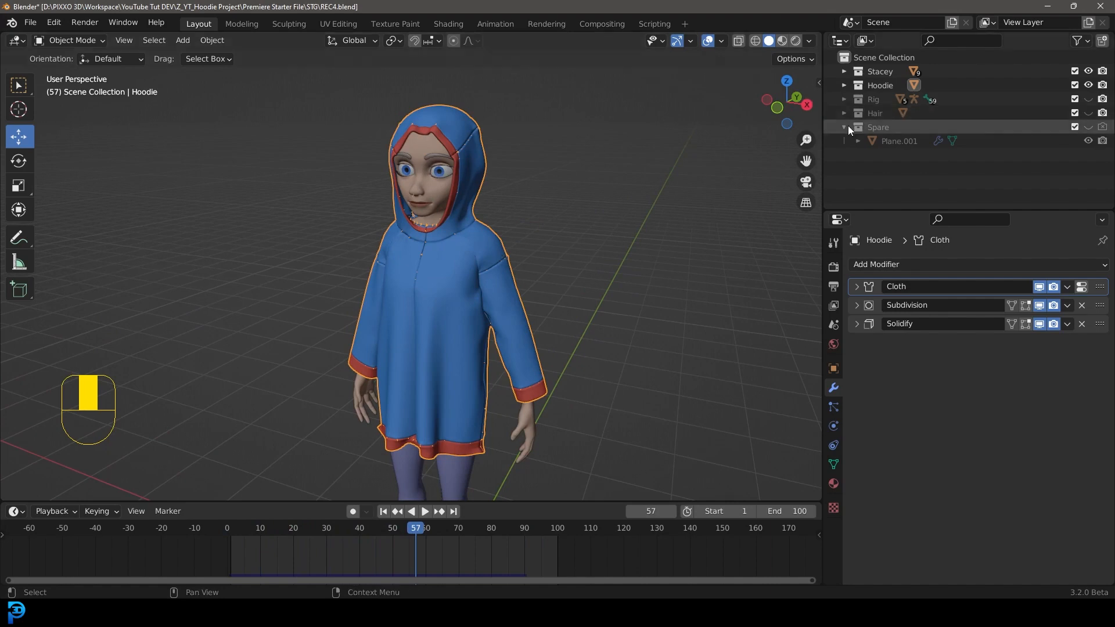
- Unhide all hidden objects, hide the Hoodie collection and select the plain blue hooded top
{"action": "key", "text": "alt+h"}
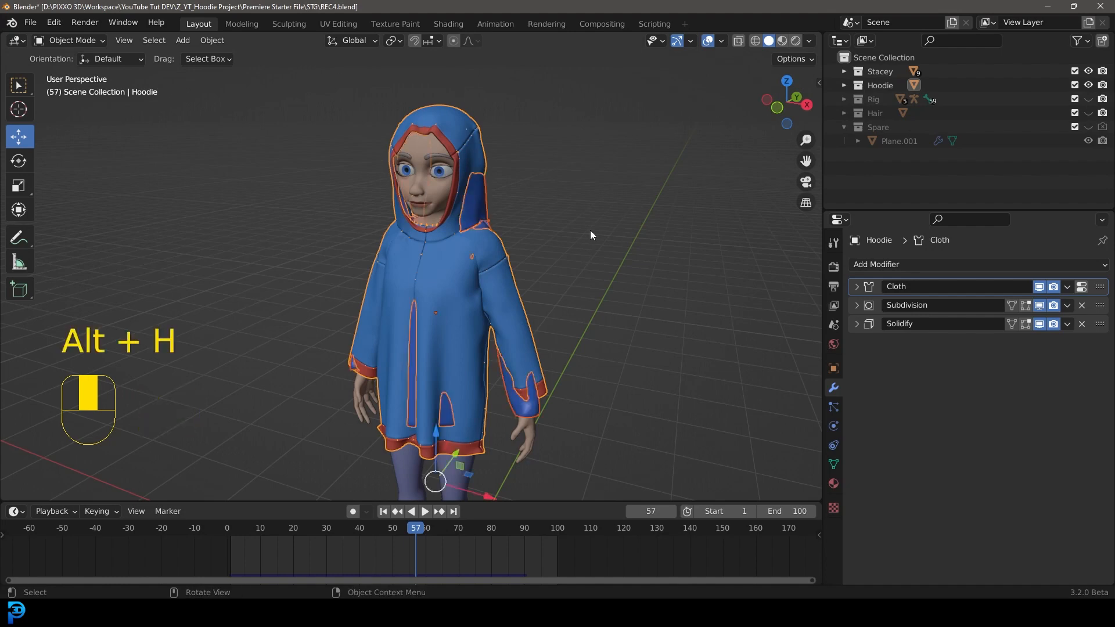
{"action": "key", "text": "alt+a"}
{"action": "left_click", "coordinate": [1088, 85]}
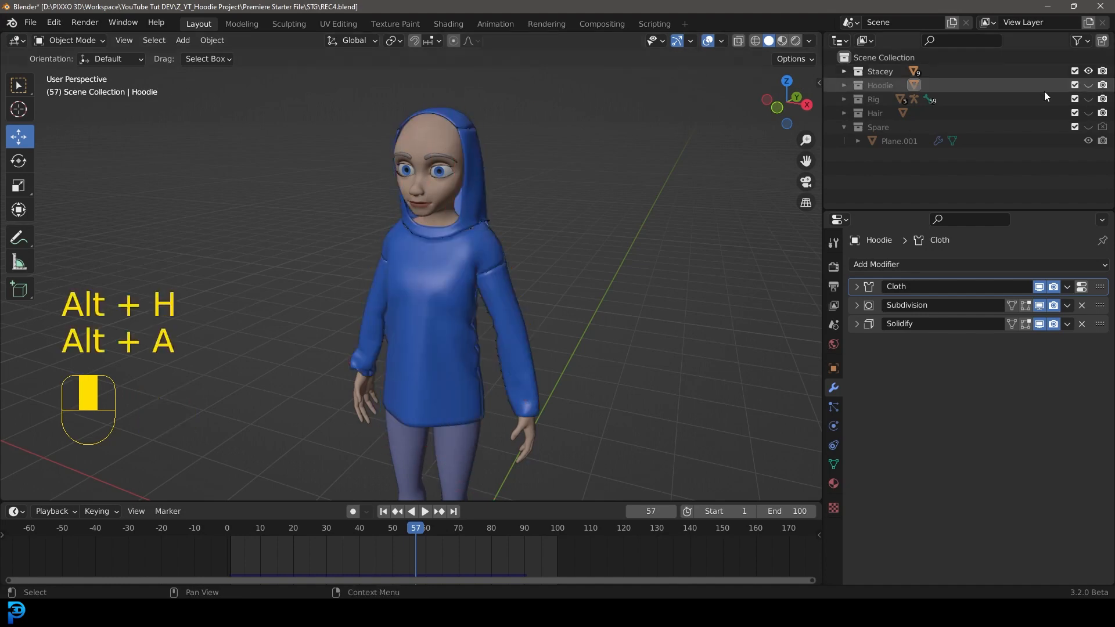
{"action": "left_click", "coordinate": [467, 231]}
{"action": "scroll", "coordinate": [466, 232], "scroll_direction": "up", "scroll_amount": 3}
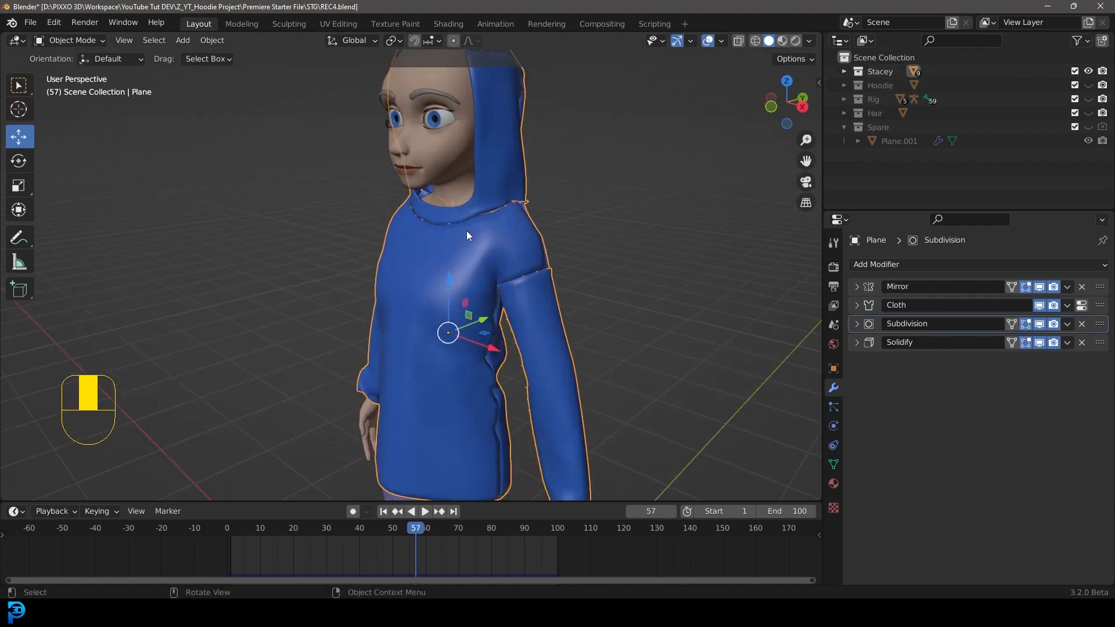
- Compare the detailed hoodie with the plain blue top by toggling the Hoodie collection's visibility, leaving it hidden
{"action": "left_click", "coordinate": [1088, 85]}
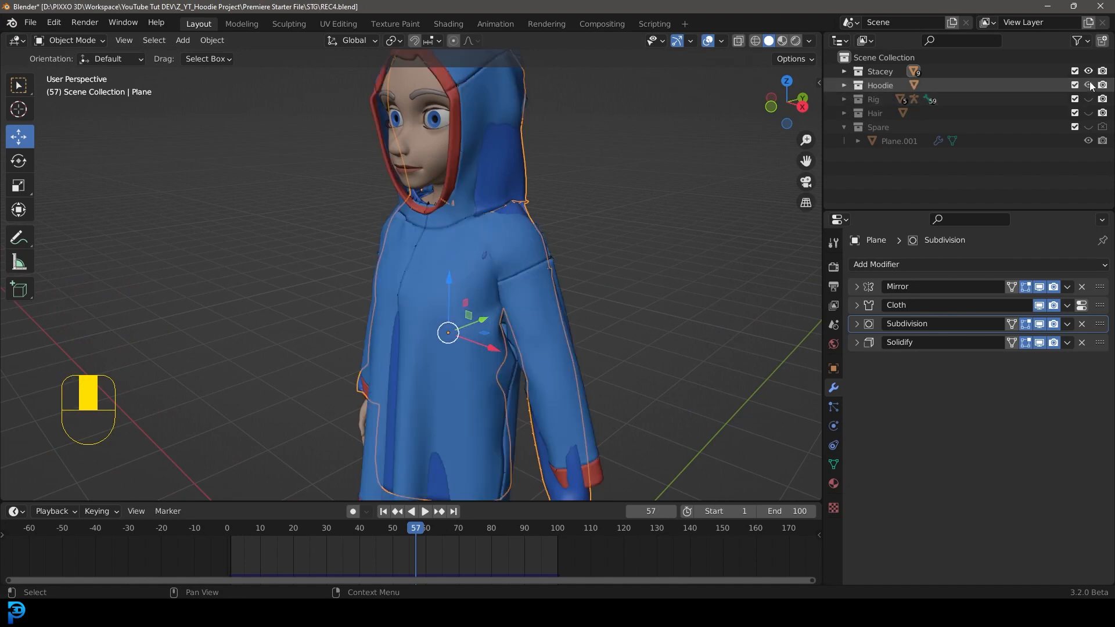
{"action": "left_click", "coordinate": [1088, 85]}
{"action": "middle_click_drag", "start_coordinate": [560, 214], "coordinate": [502, 288]}
{"action": "scroll", "coordinate": [501, 288], "scroll_direction": "up", "scroll_amount": 2}
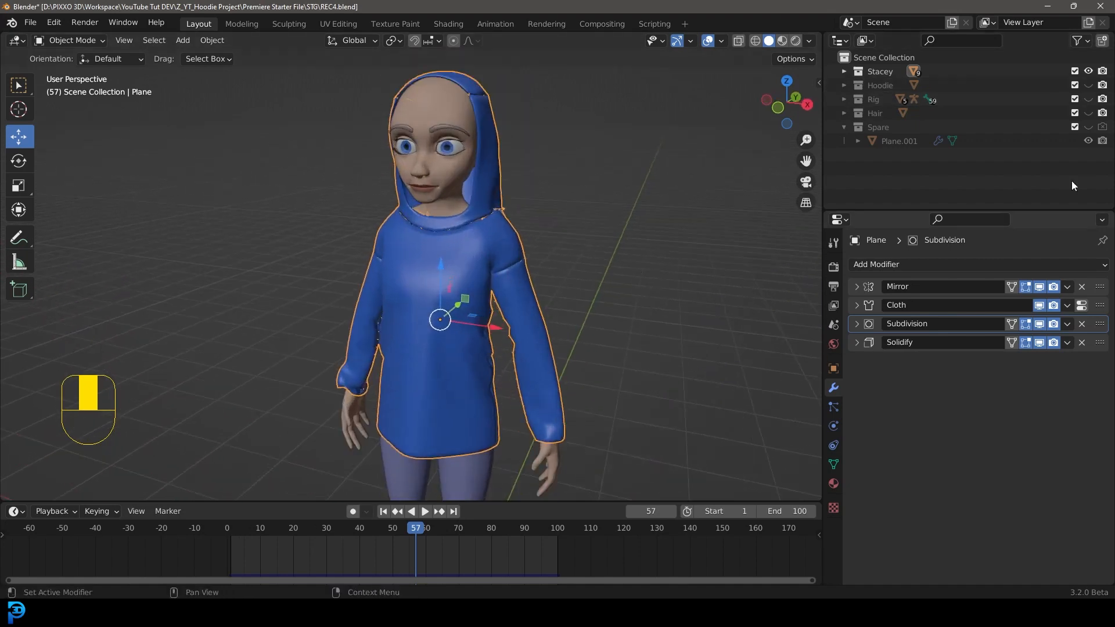
{"action": "left_click", "coordinate": [1089, 85]}
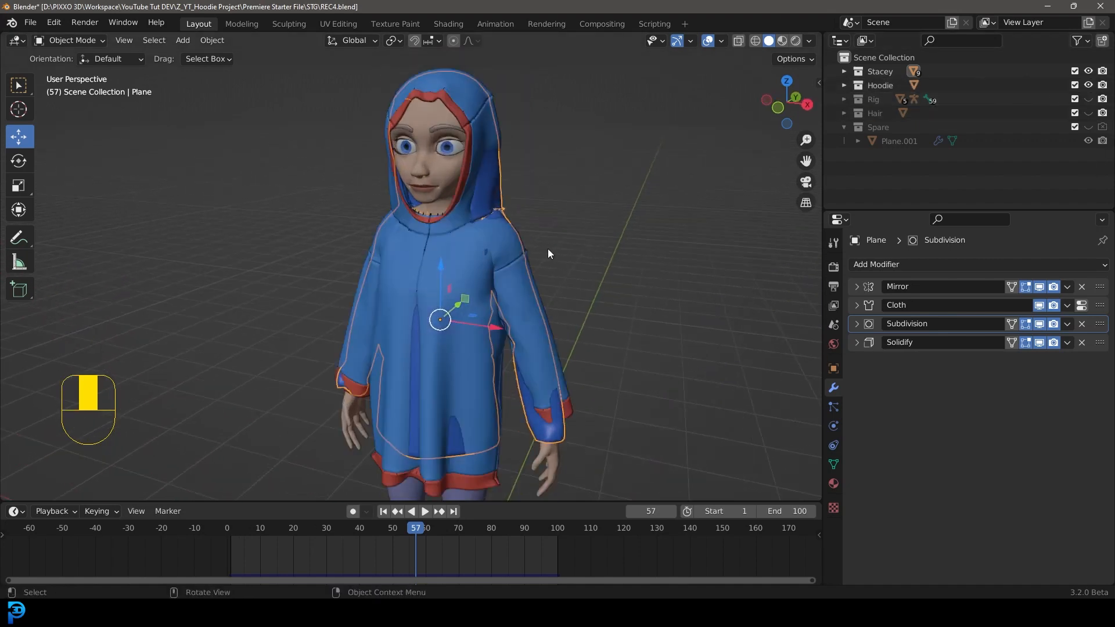
{"action": "middle_click_drag", "start_coordinate": [548, 253], "coordinate": [521, 228]}
{"action": "scroll", "coordinate": [520, 221], "scroll_direction": "up", "scroll_amount": 2}
{"action": "scroll", "coordinate": [520, 211], "scroll_direction": "down", "scroll_amount": 2}
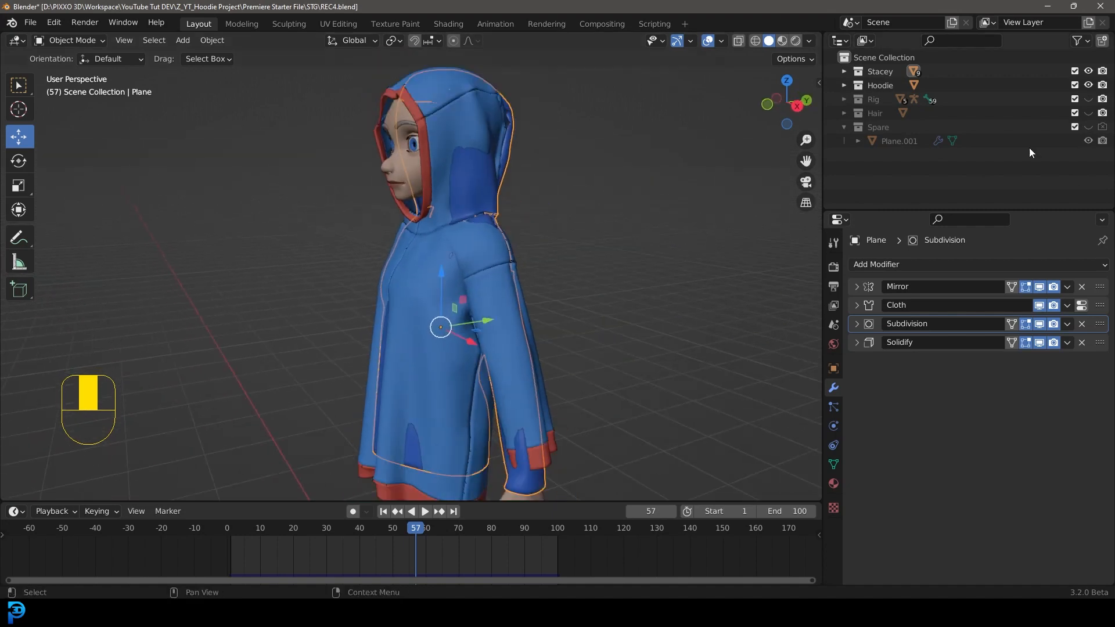
{"action": "left_click", "coordinate": [1089, 85]}
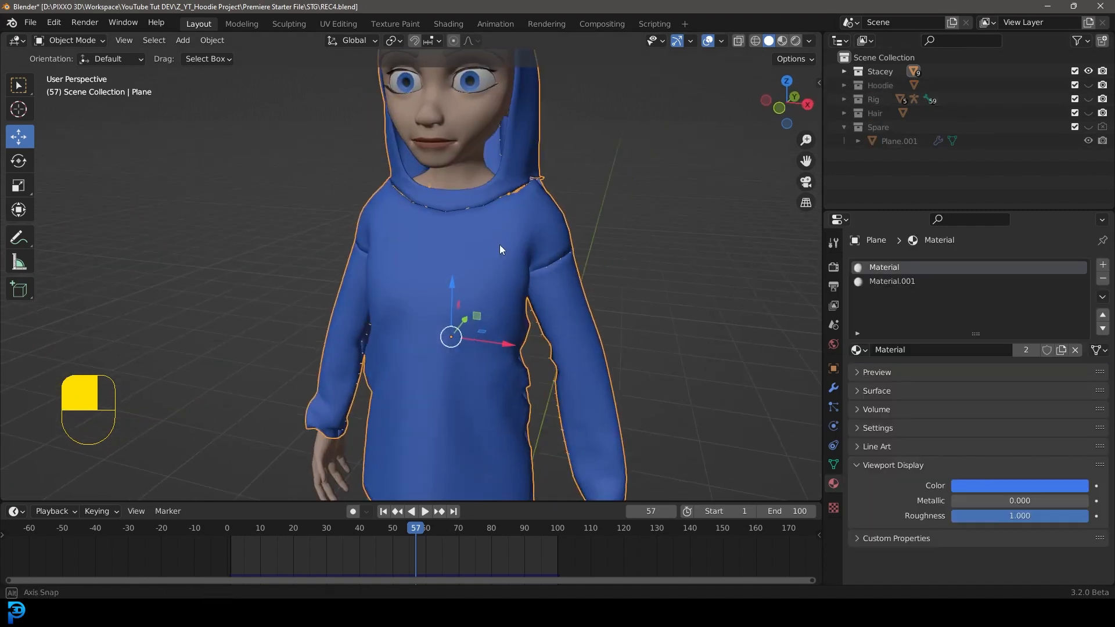
- Deselect everything, return to frame 1 and play the plain blue top's cloth simulation
{"action": "key", "text": "alt+a"}
{"action": "middle_click_drag", "start_coordinate": [428, 235], "coordinate": [460, 294]}
{"action": "key", "text": "shift+Left"}
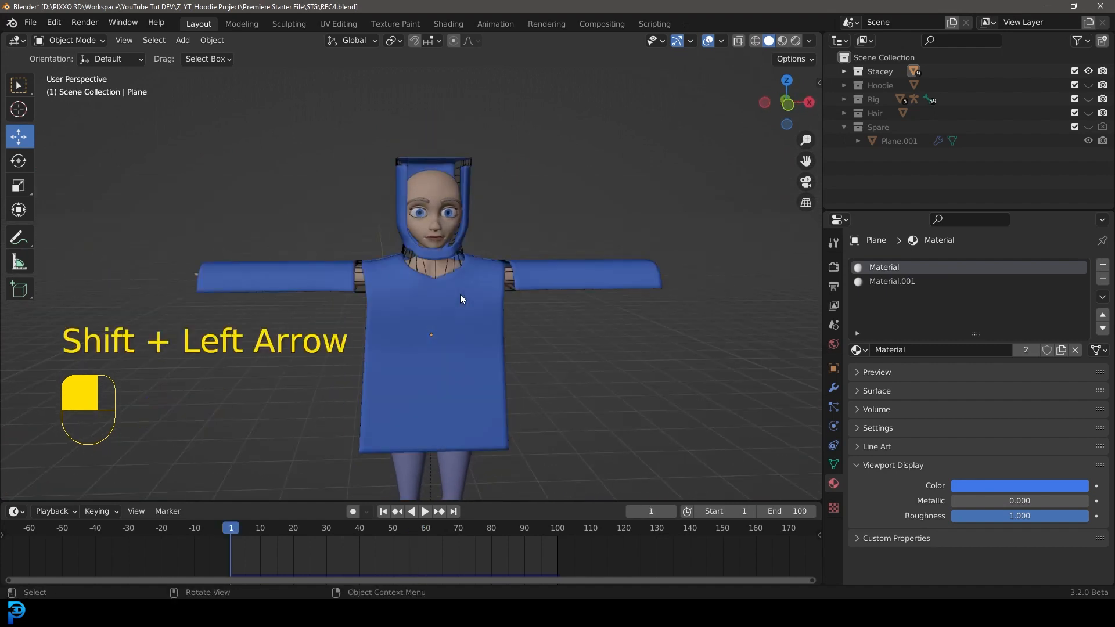
{"action": "middle_click_drag", "start_coordinate": [462, 298], "coordinate": [462, 296]}
{"action": "key", "text": "space"}
{"action": "mouse_move", "coordinate": [629, 309]}
{"action": "middle_mouse_down"}
{"action": "mouse_move", "coordinate": [406, 313]}
{"action": "mouse_move", "coordinate": [621, 318]}
{"action": "middle_mouse_up"}
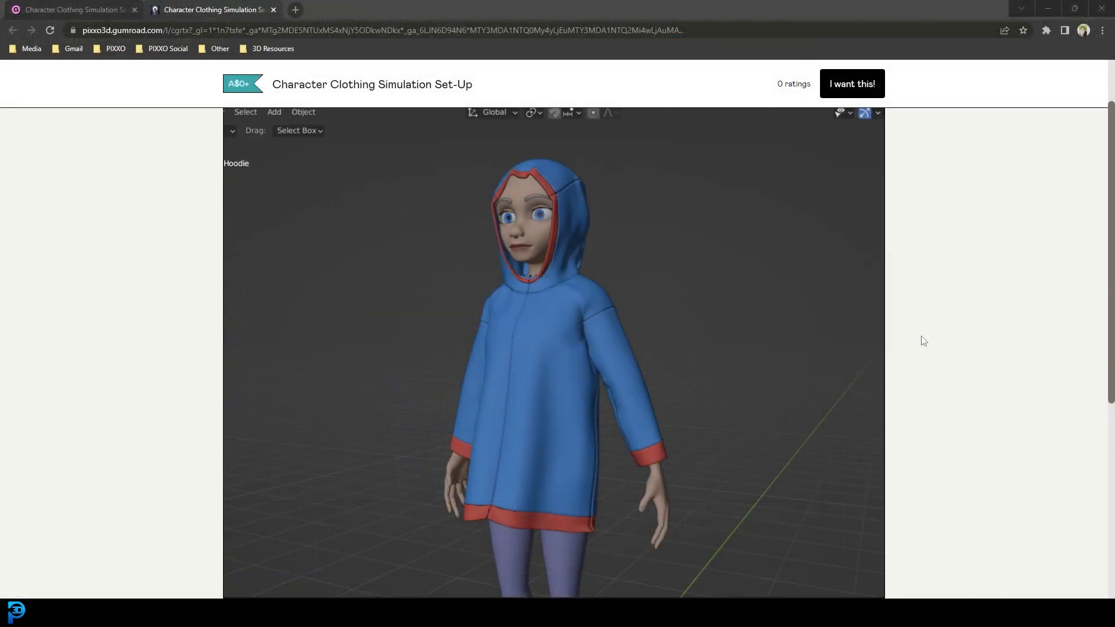
- Review the Character Clothing Simulation Set-Up page in the browser, enter 0 as the price and minimize the browser
{"action": "scroll", "coordinate": [557, 254], "scroll_direction": "down", "scroll_amount": 5}
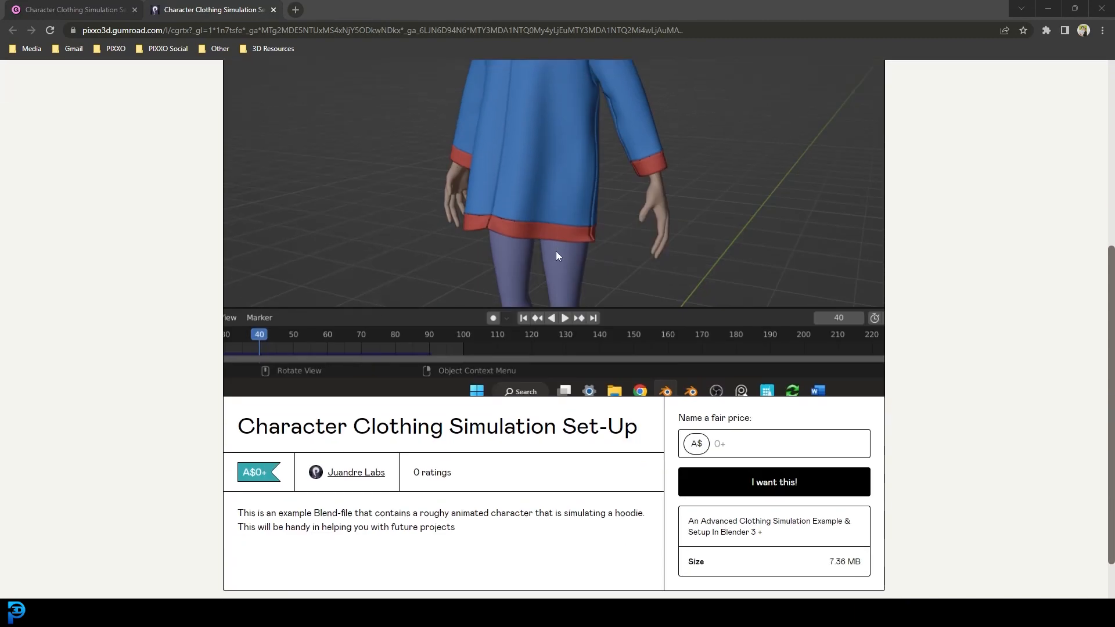
{"action": "scroll", "coordinate": [807, 291], "scroll_direction": "down", "scroll_amount": 1}
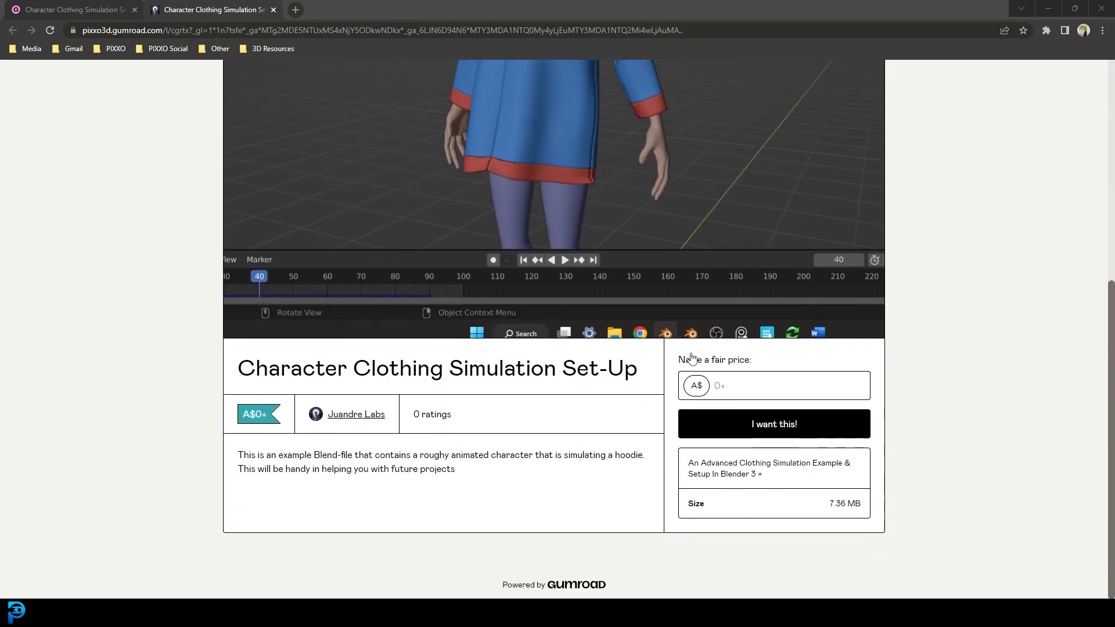
{"action": "left_click", "coordinate": [739, 387]}
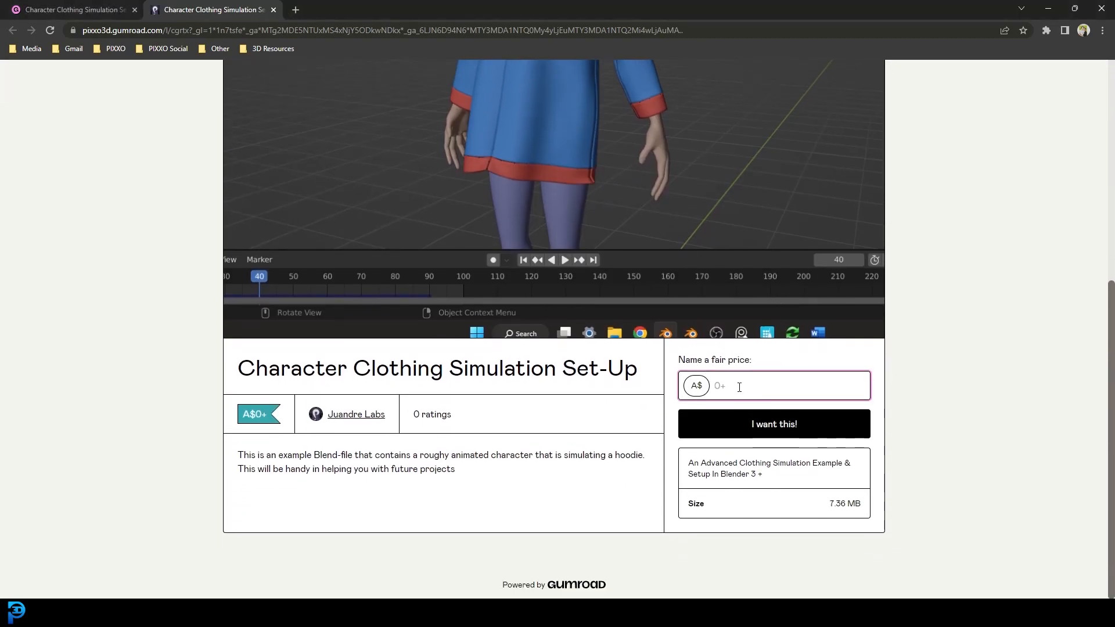
{"action": "type", "text": "0"}
{"action": "left_click", "coordinate": [1044, 4]}
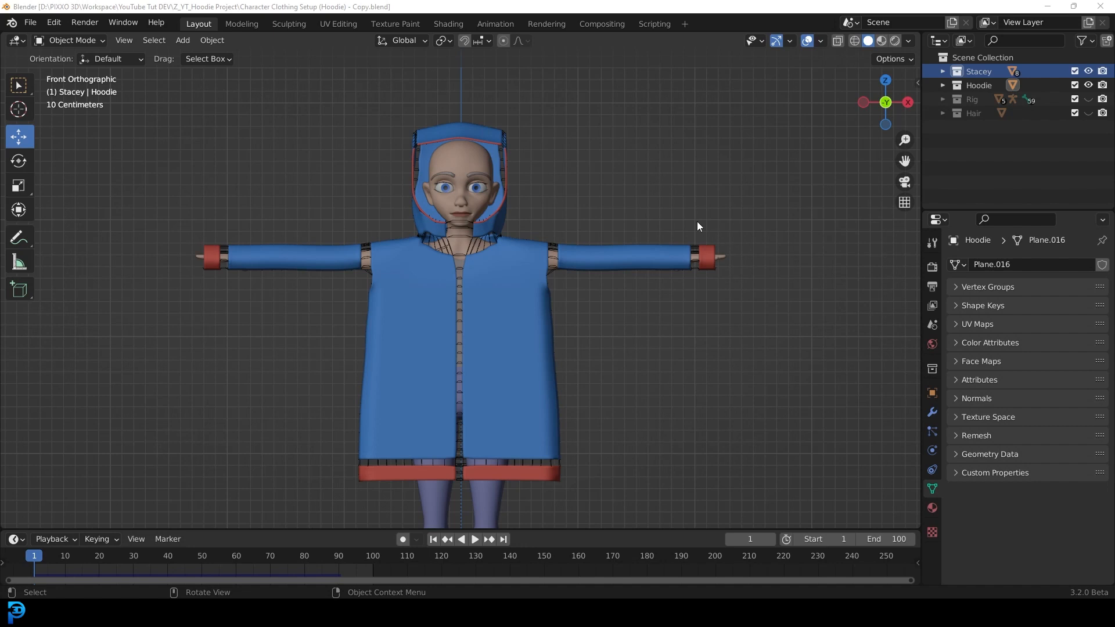
- Play the hoodie simulation in the Character Clothing Setup file, select the hoodie and stop the playback
{"action": "middle_click_drag", "start_coordinate": [557, 230], "coordinate": [586, 246]}
{"action": "key", "text": "space"}
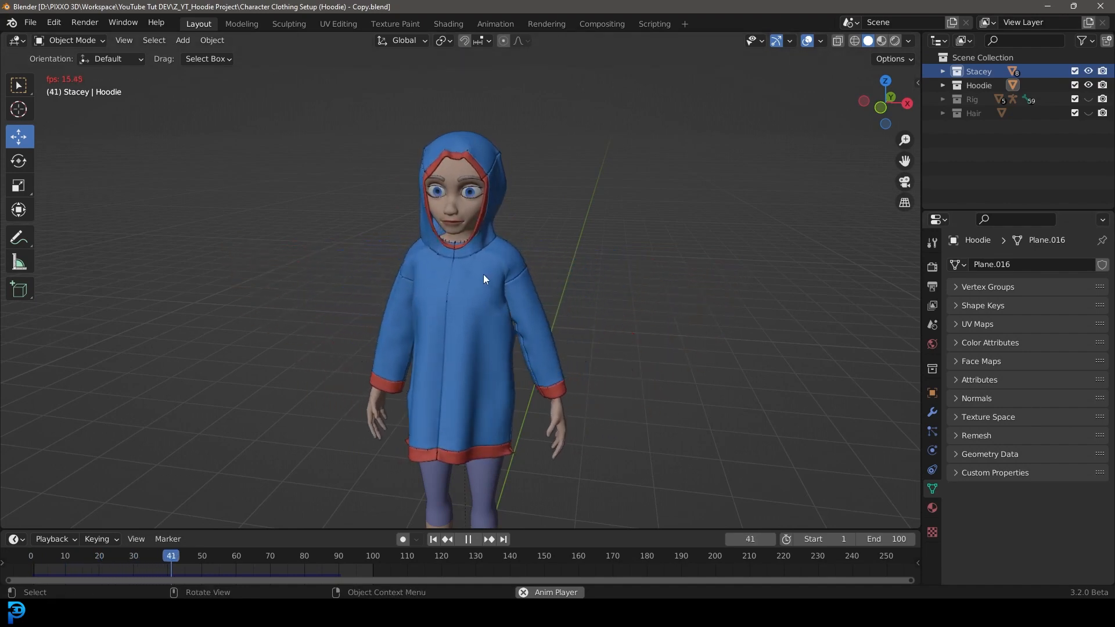
{"action": "left_click", "coordinate": [494, 284]}
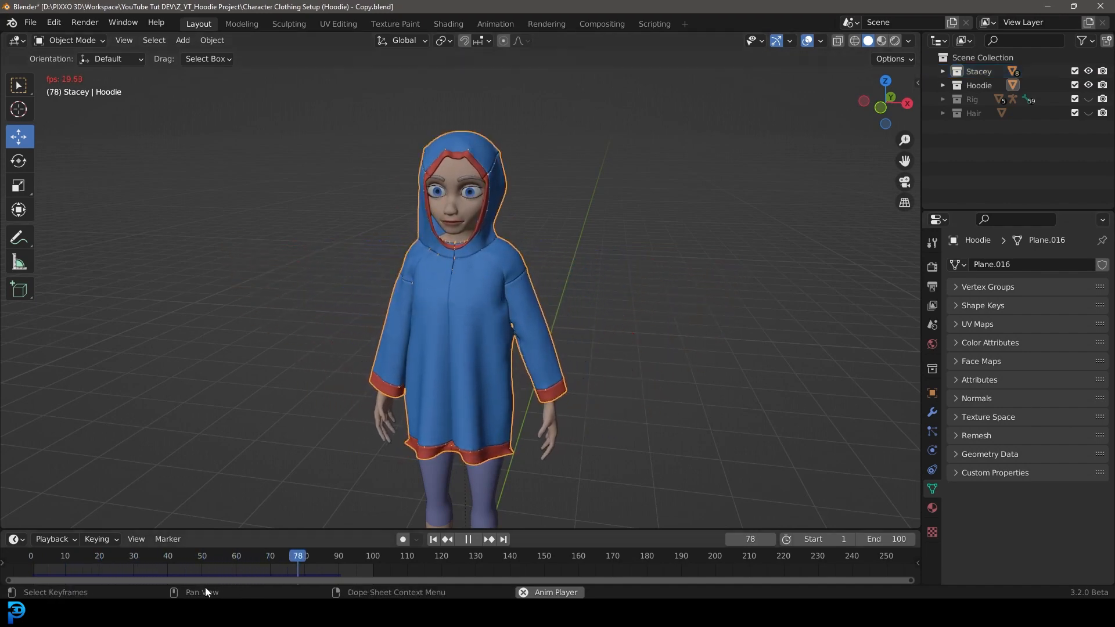
{"action": "key", "text": "space"}
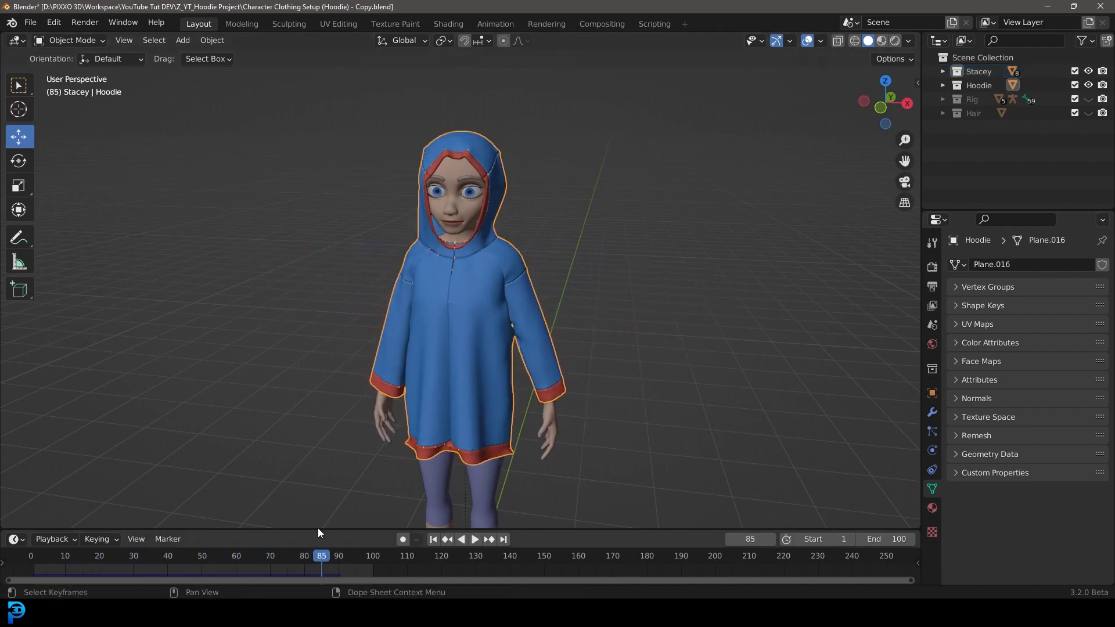
- Hide the Hoodie collection and examine the character's body from the front and at an angle
{"action": "left_click", "coordinate": [1089, 85]}
{"action": "middle_click_drag", "start_coordinate": [489, 282], "coordinate": [505, 280]}
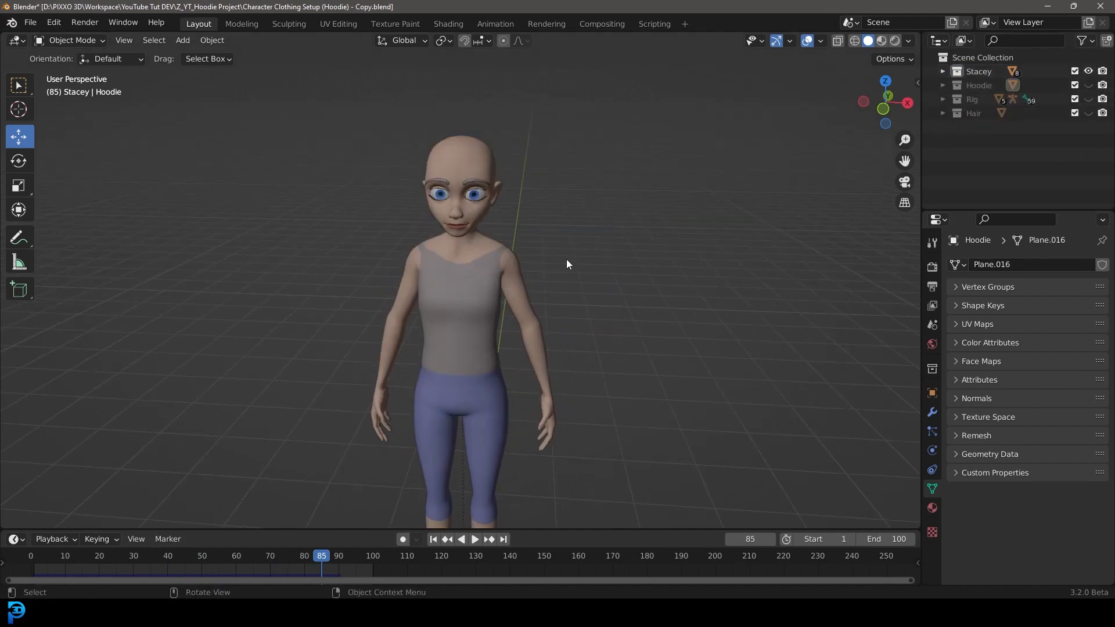
{"action": "key", "text": "KP_1"}
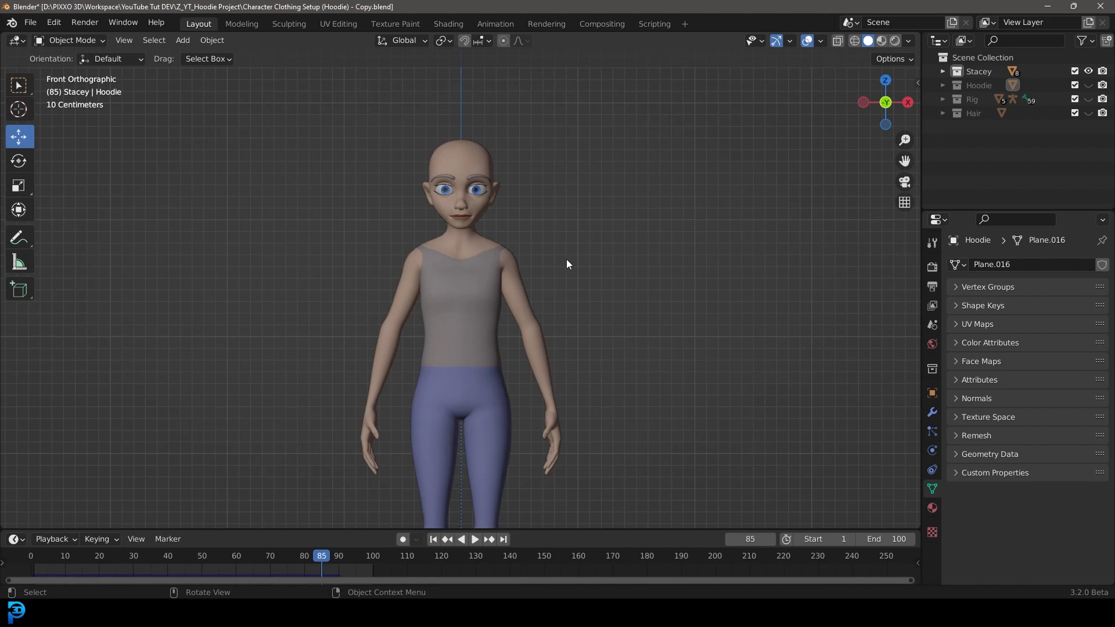
{"action": "middle_click_drag", "start_coordinate": [545, 259], "coordinate": [584, 283]}
{"action": "scroll", "coordinate": [582, 279], "scroll_direction": "up", "scroll_amount": 2}
{"action": "middle_click_drag", "start_coordinate": [605, 213], "coordinate": [513, 225]}
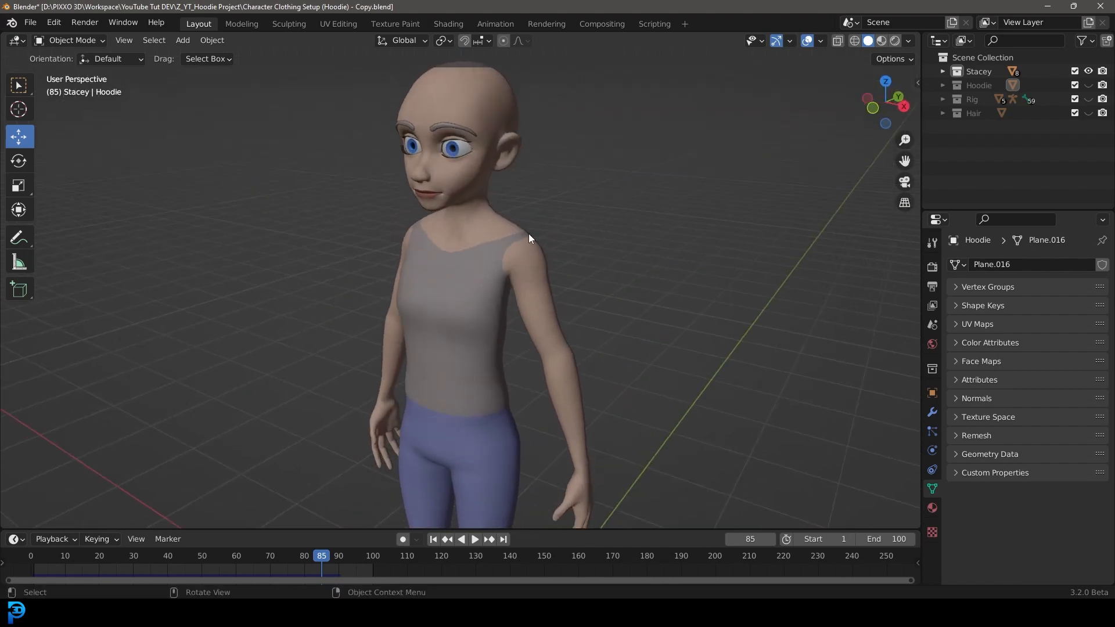
{"action": "middle_click_drag", "start_coordinate": [515, 375], "coordinate": [454, 305]}
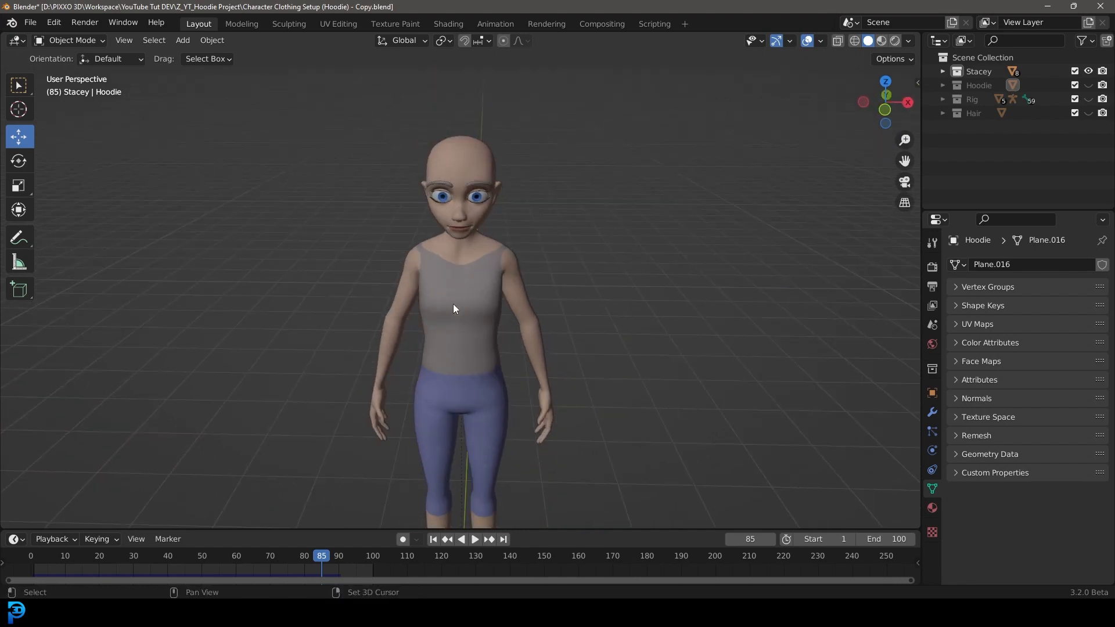
- Return to frame 1, show the Hoodie collection and inspect the hoodie's mesh in Edit Mode
{"action": "key", "text": "shift+Left"}
{"action": "key", "text": "KP_1"}
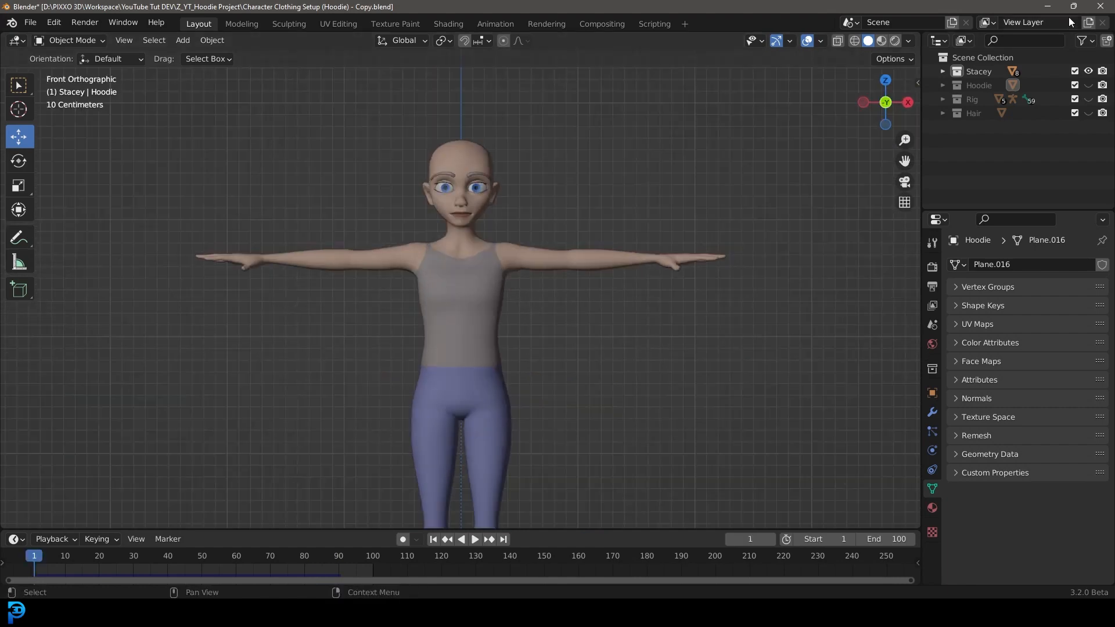
{"action": "left_click", "coordinate": [1089, 84]}
{"action": "middle_click_drag", "start_coordinate": [479, 256], "coordinate": [520, 189]}
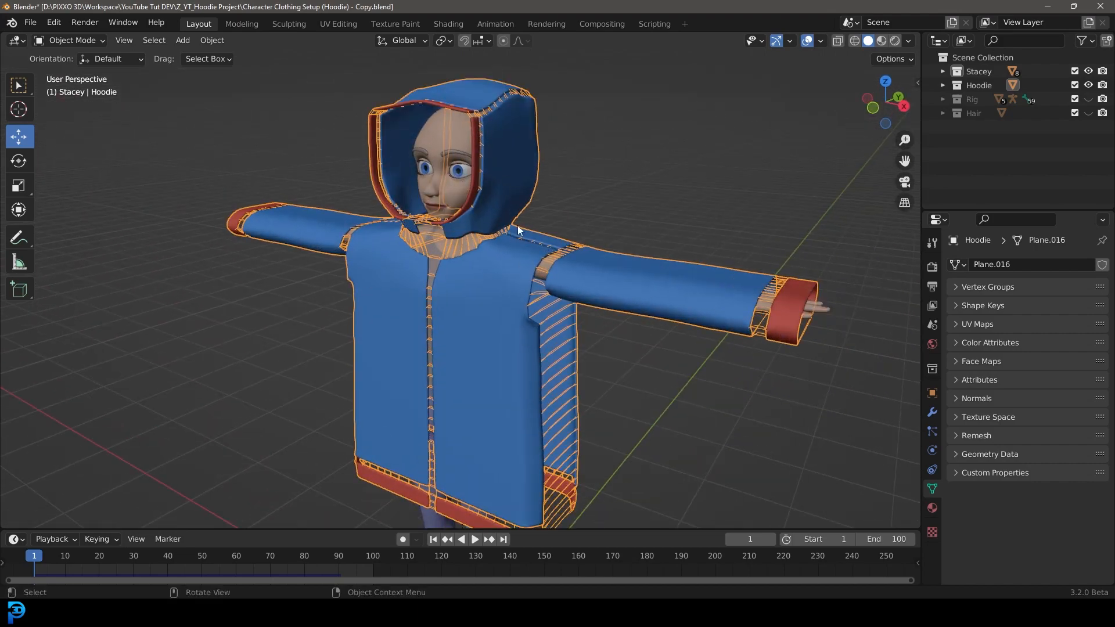
{"action": "key", "text": "Tab"}
{"action": "middle_click_drag", "start_coordinate": [506, 202], "coordinate": [568, 224]}
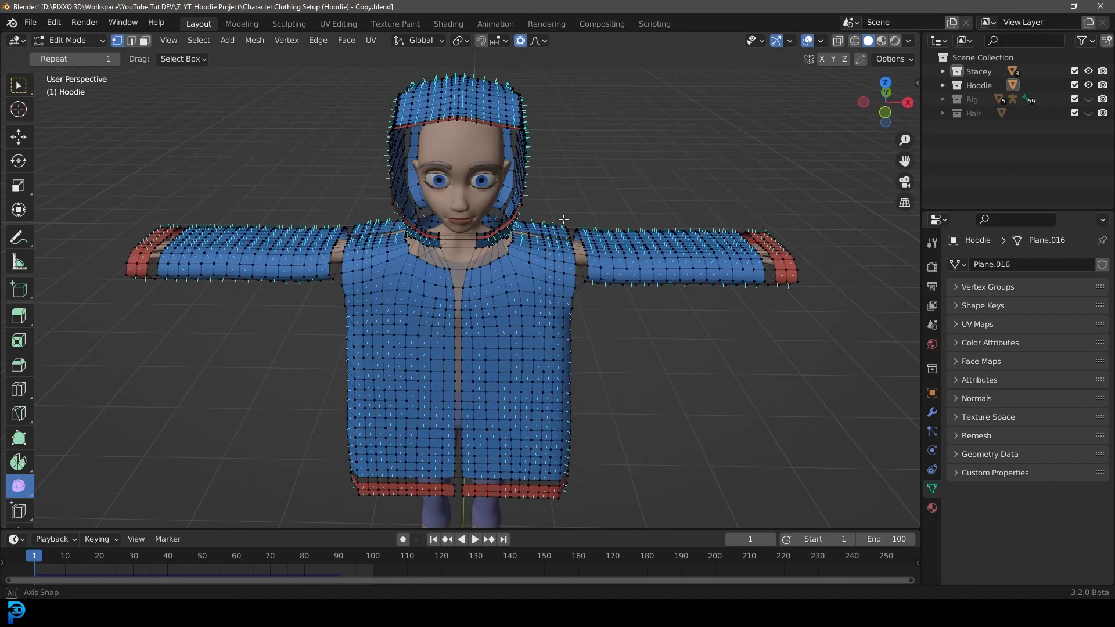
- Return to Object Mode, play the hoodie simulation from frame 1 and stop it once the hoodie is draped
{"action": "key", "text": "Tab"}
{"action": "key", "text": "space"}
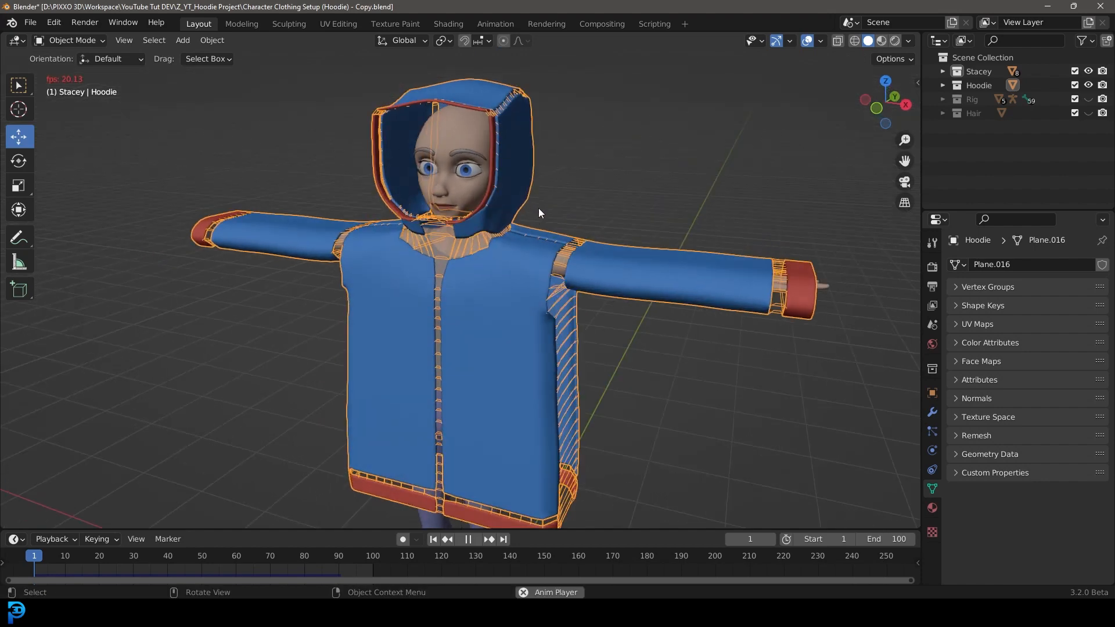
{"action": "middle_click_drag", "start_coordinate": [538, 208], "coordinate": [524, 149]}
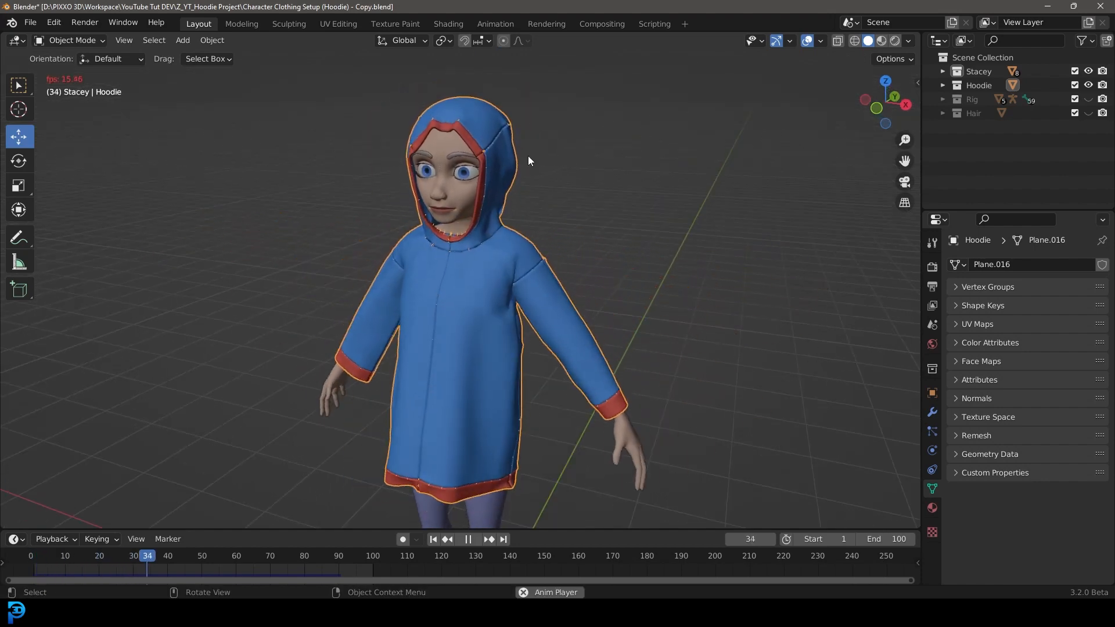
{"action": "key", "text": "space"}
- Hide the Hoodie collection and set up a front orthographic view of the character at frame 1
{"action": "left_click", "coordinate": [1091, 85]}
{"action": "middle_click_drag", "start_coordinate": [523, 226], "coordinate": [572, 210]}
{"action": "key", "text": "KP_1"}
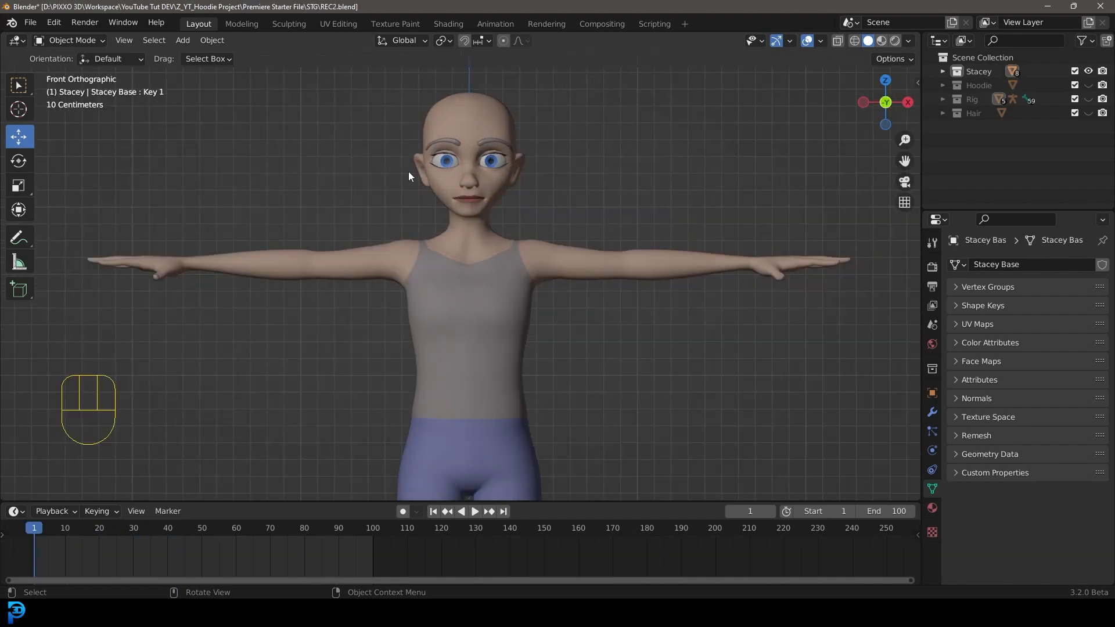
{"action": "left_click_drag", "start_coordinate": [41, 531], "coordinate": [33, 553]}
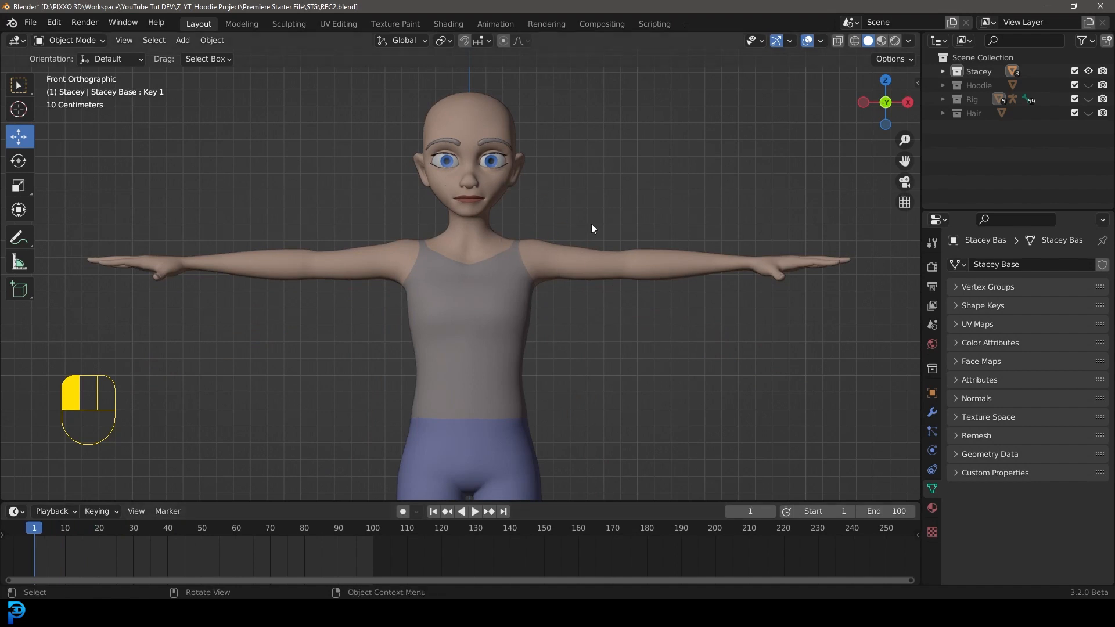
{"action": "scroll", "coordinate": [581, 228], "scroll_direction": "down", "scroll_amount": 2}
{"action": "scroll", "coordinate": [474, 317], "scroll_direction": "up", "scroll_amount": 2}
- Add a mesh plane and raise it vertically from the floor to the character's lower torso
{"action": "key", "text": "shift+a"}
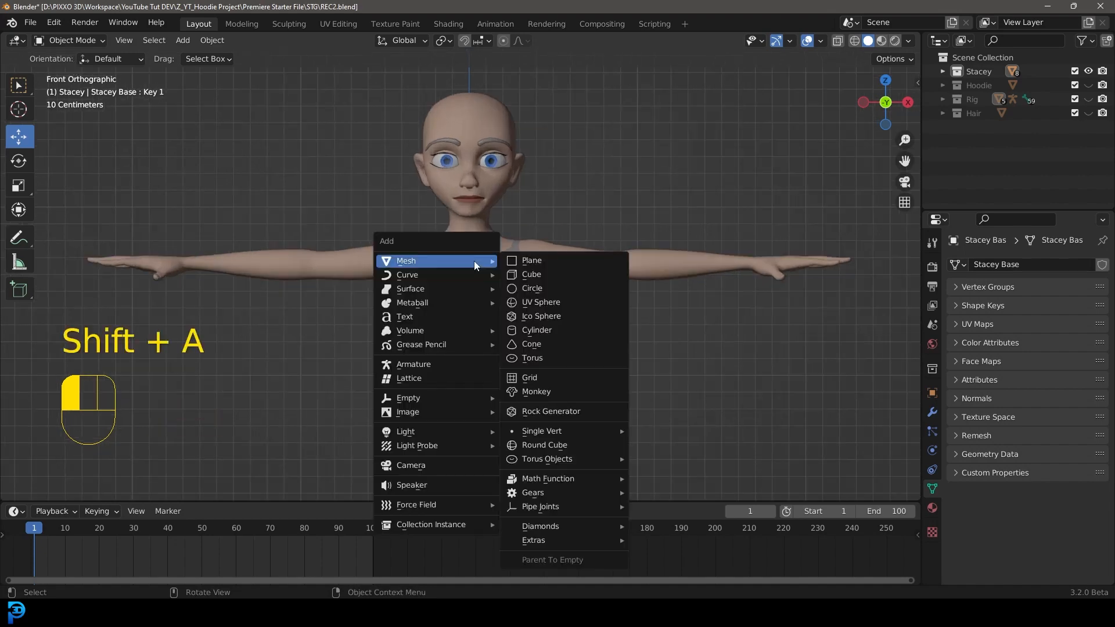
{"action": "left_click", "coordinate": [549, 261]}
{"action": "scroll", "coordinate": [477, 440], "scroll_direction": "up", "scroll_amount": 1}
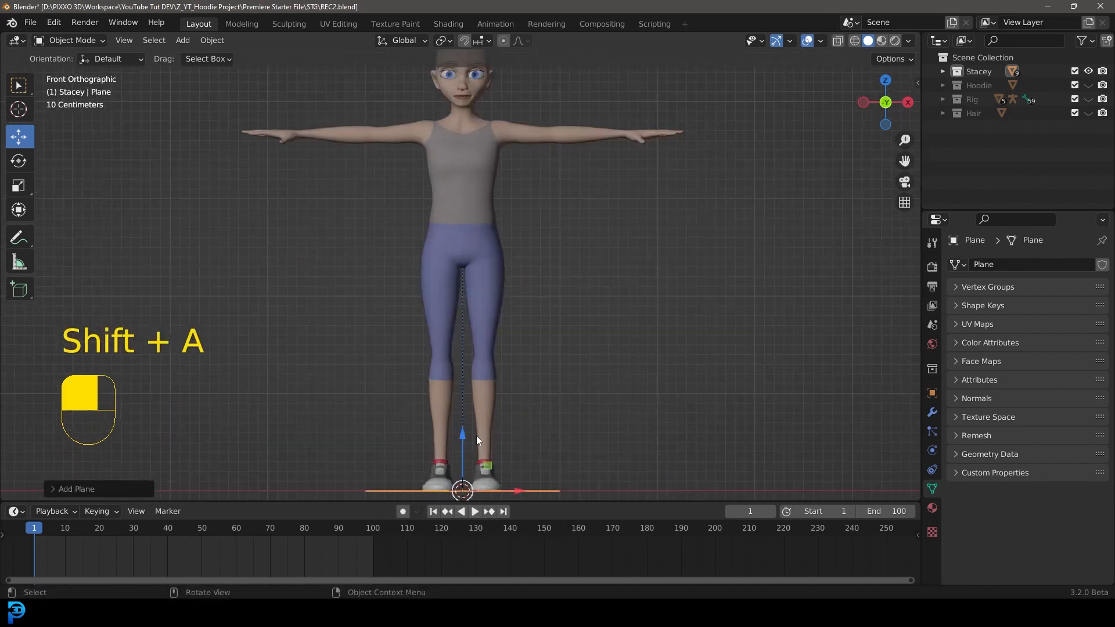
{"action": "scroll", "coordinate": [478, 440], "scroll_direction": "down", "scroll_amount": 3}
{"action": "key", "text": "Tab"}
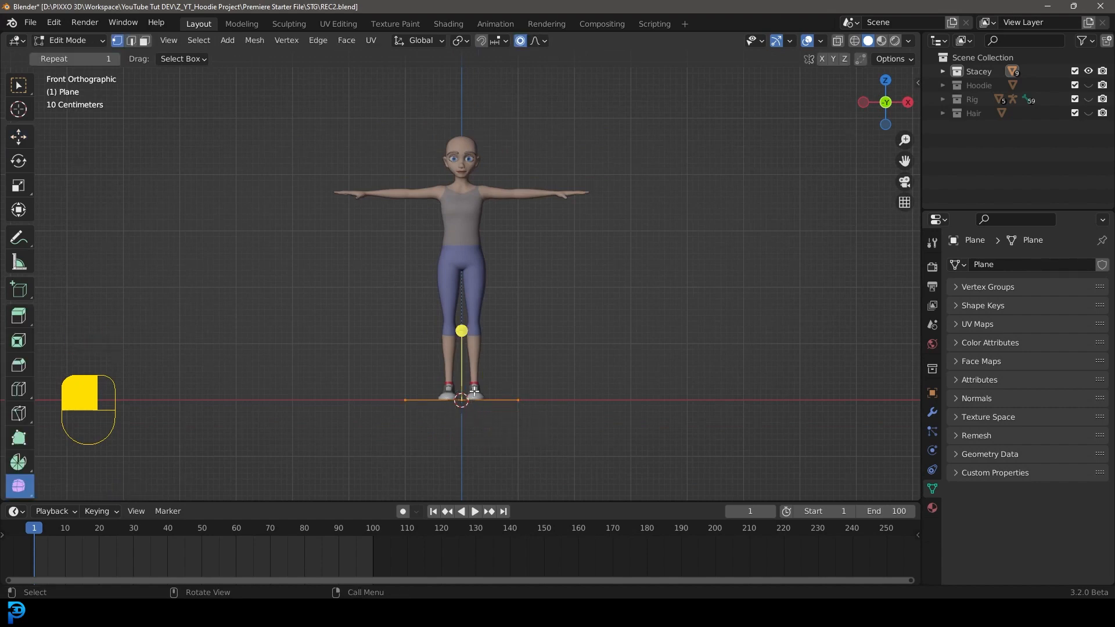
{"action": "key", "text": "Tab"}
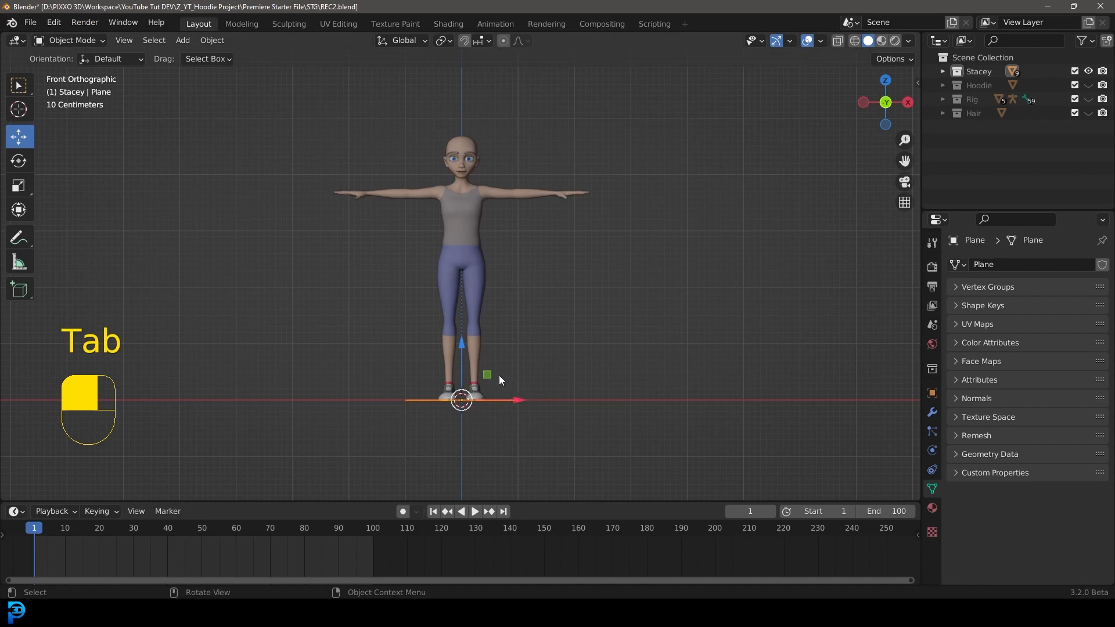
{"action": "left_click_drag", "start_coordinate": [468, 349], "coordinate": [467, 179]}
{"action": "scroll", "coordinate": [463, 230], "scroll_direction": "up", "scroll_amount": 5}
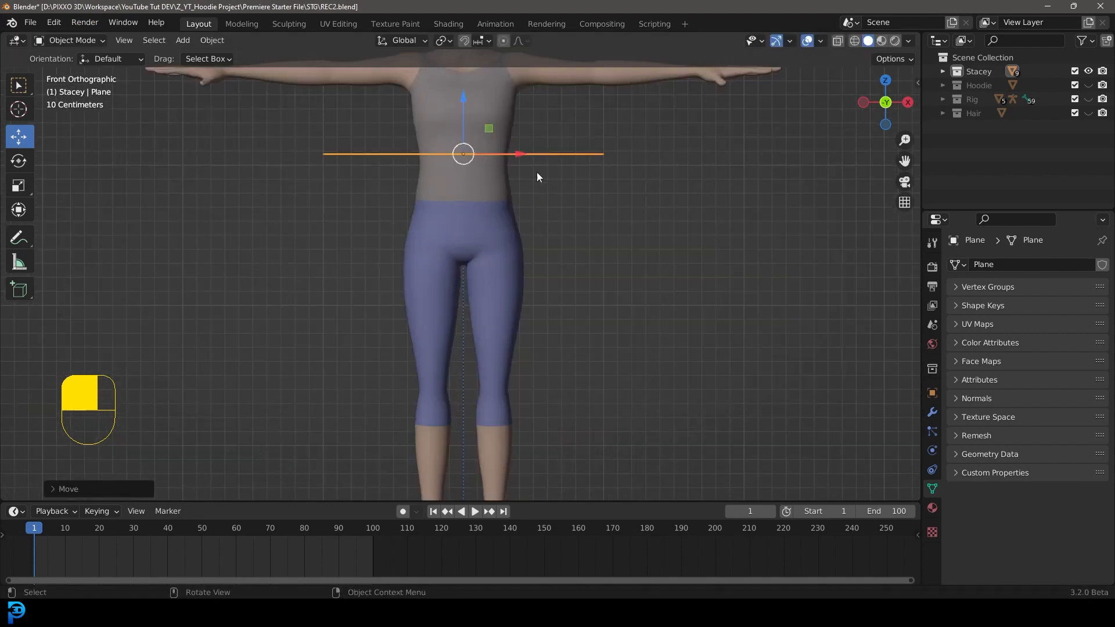
- Rotate the plane's mesh 90° about the global X axis in Edit Mode so it stands upright facing front
{"action": "middle_click_drag", "start_coordinate": [468, 155], "coordinate": [463, 85]}
{"action": "key", "text": "KP_1"}
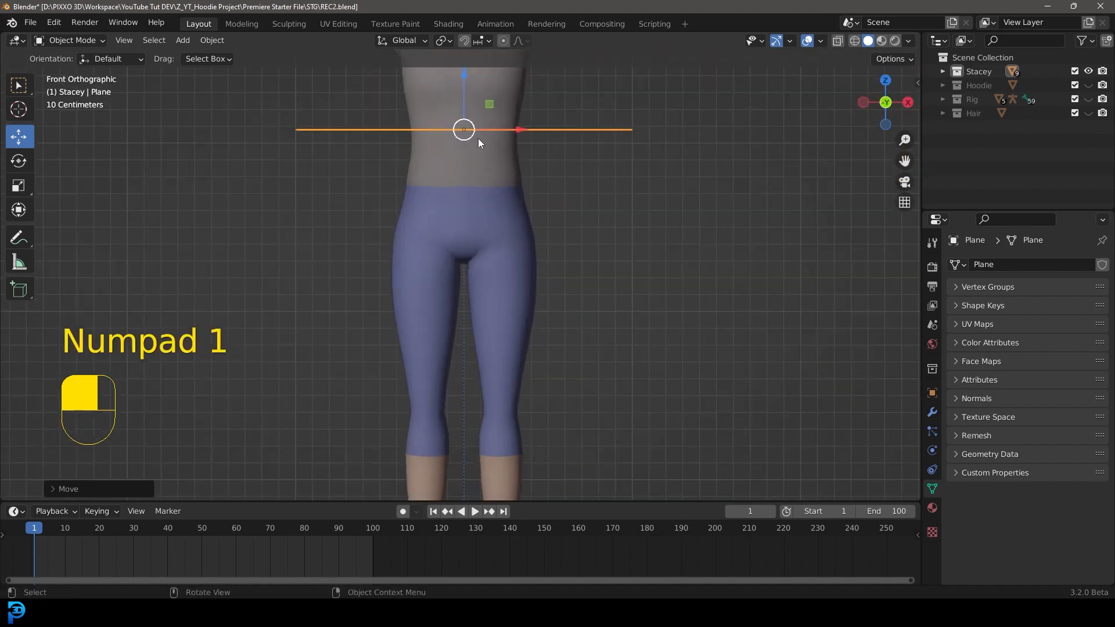
{"action": "scroll", "coordinate": [457, 197], "scroll_direction": "down", "scroll_amount": 4}
{"action": "middle_click_drag", "start_coordinate": [461, 203], "coordinate": [468, 287], "text": "shift"}
{"action": "scroll", "coordinate": [552, 223], "scroll_direction": "up", "scroll_amount": 2}
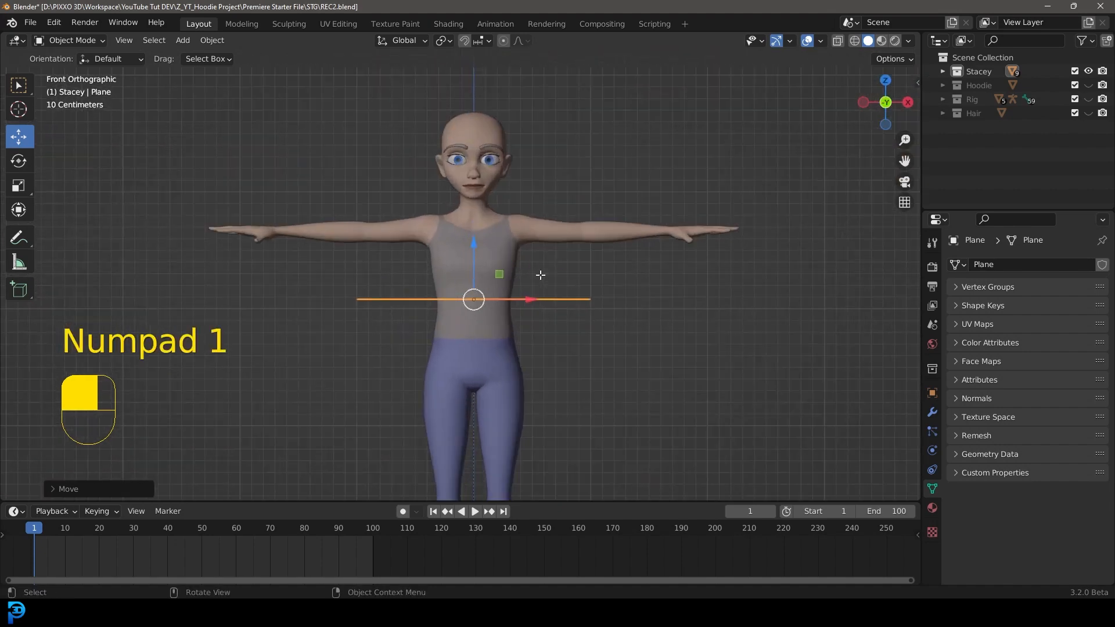
{"action": "key", "text": "Tab"}
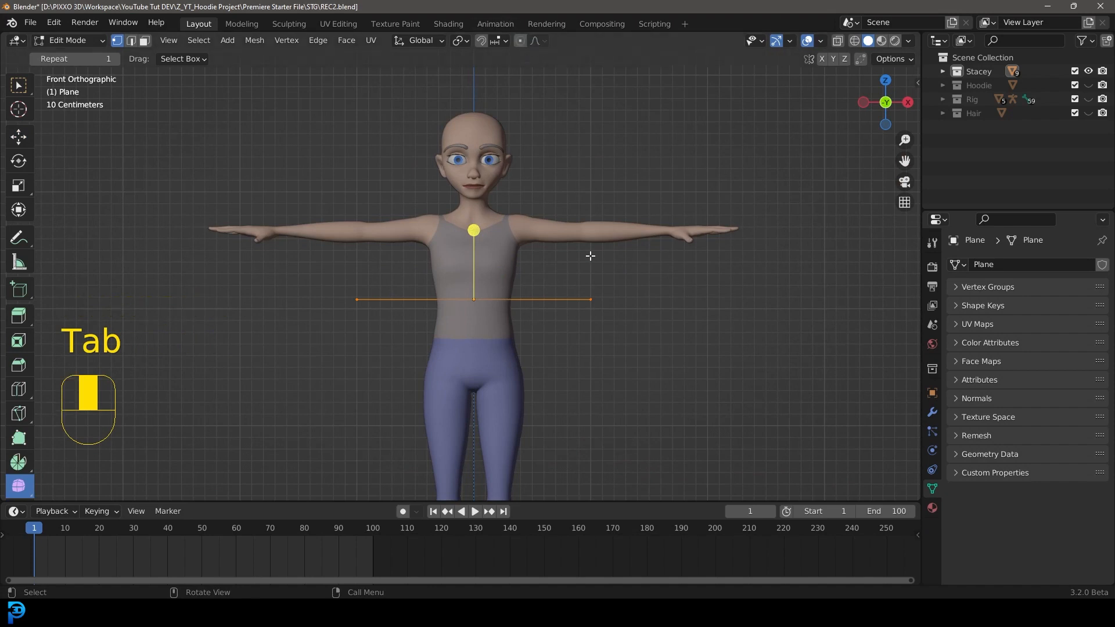
{"action": "type", "text": "rx90"}
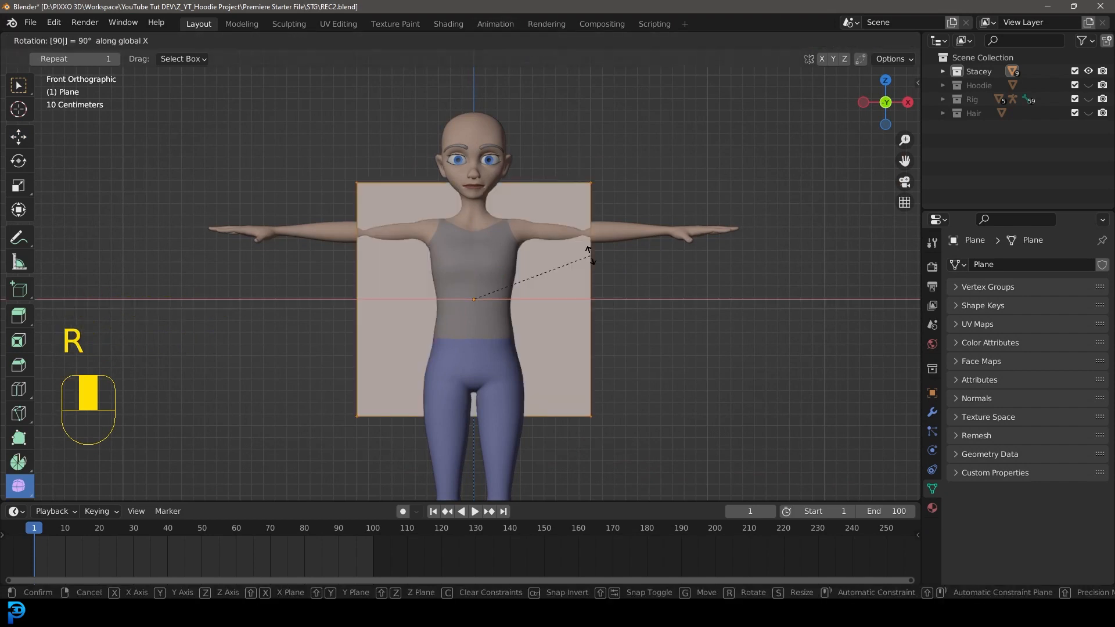
{"action": "left_click", "coordinate": [587, 253]}
- Move the upright plane about 0.4 m along the Y axis to sit in front of the character, and return to front view
{"action": "middle_click_drag", "start_coordinate": [659, 243], "coordinate": [552, 273]}
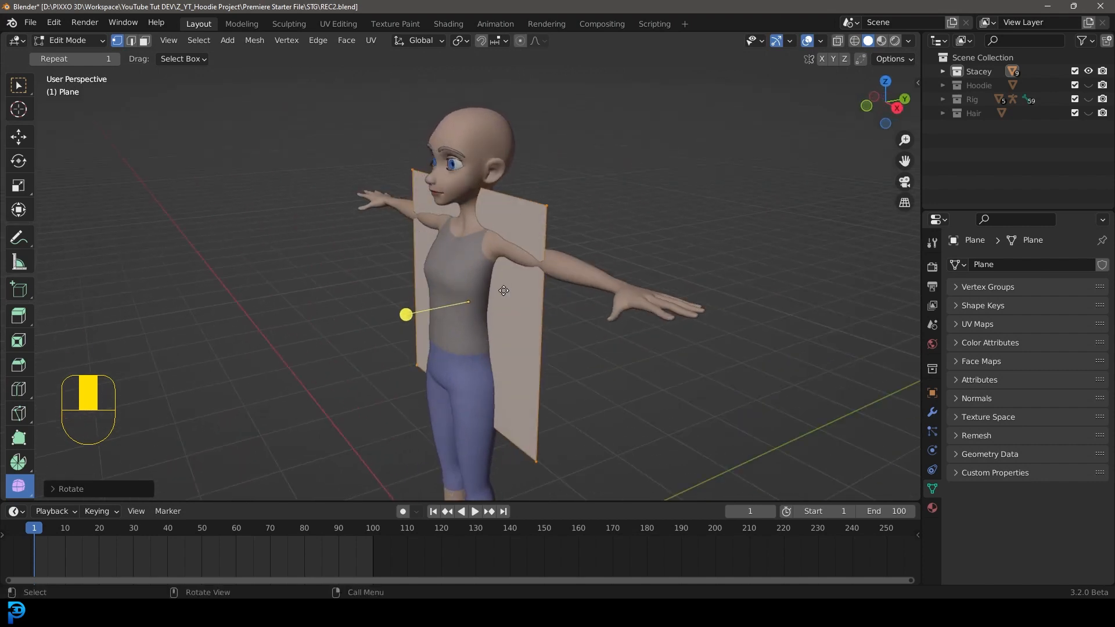
{"action": "key", "text": "g"}
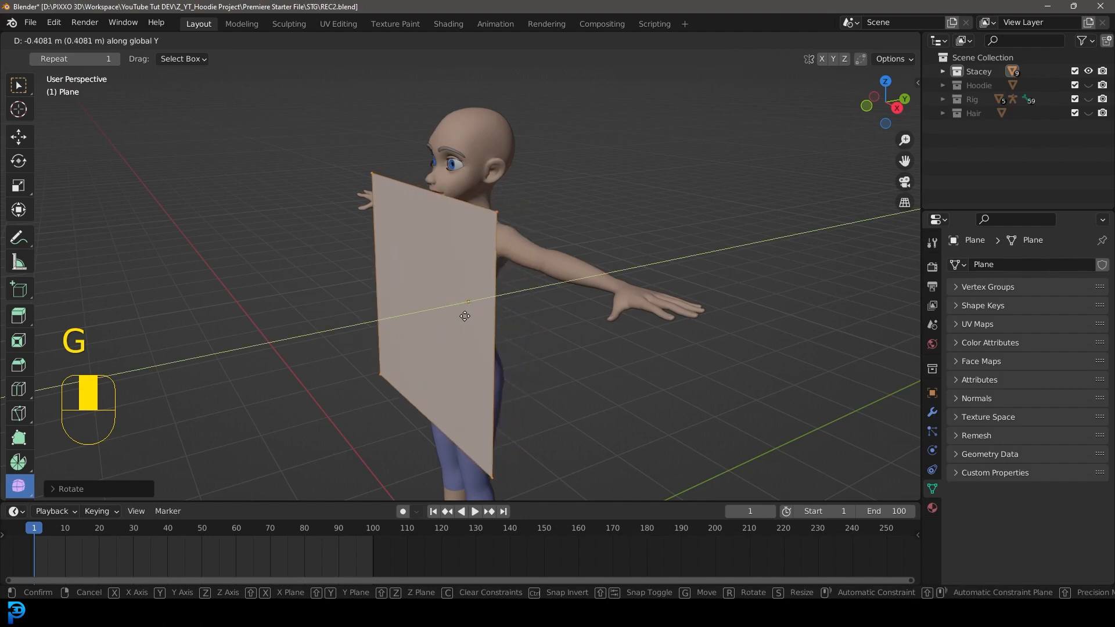
{"action": "left_click", "coordinate": [469, 313]}
{"action": "key", "text": "KP_1"}
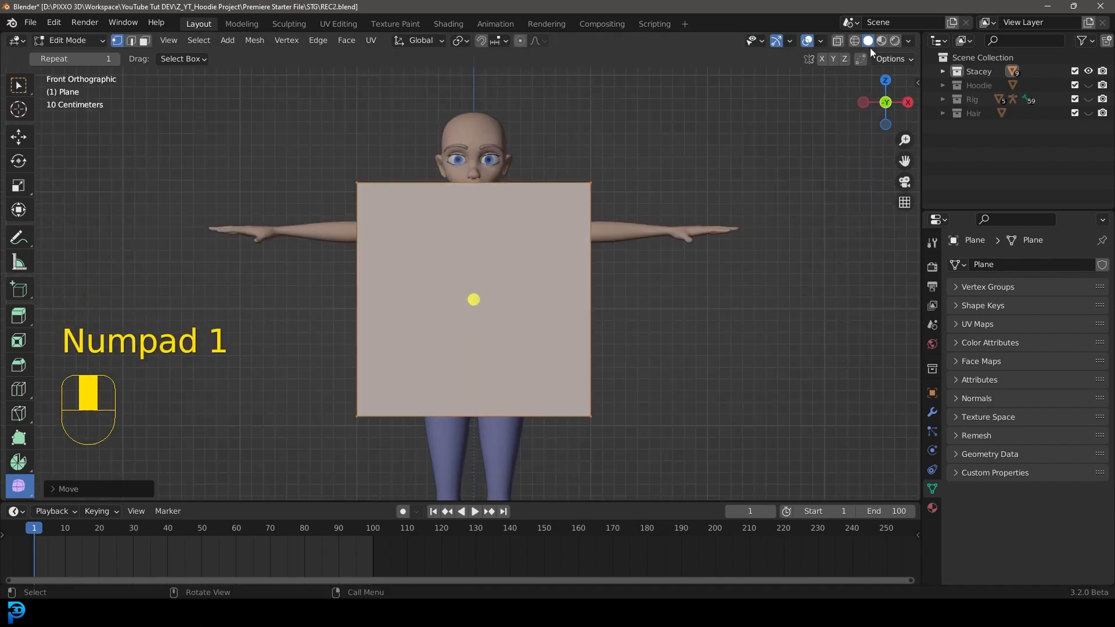
- Enable X mirror editing and move the plane's upper corners inward and down to chest height just below the armpits
{"action": "left_click", "coordinate": [822, 60]}
{"action": "left_click_drag", "start_coordinate": [678, 136], "coordinate": [570, 249]}
{"action": "key", "text": "g"}
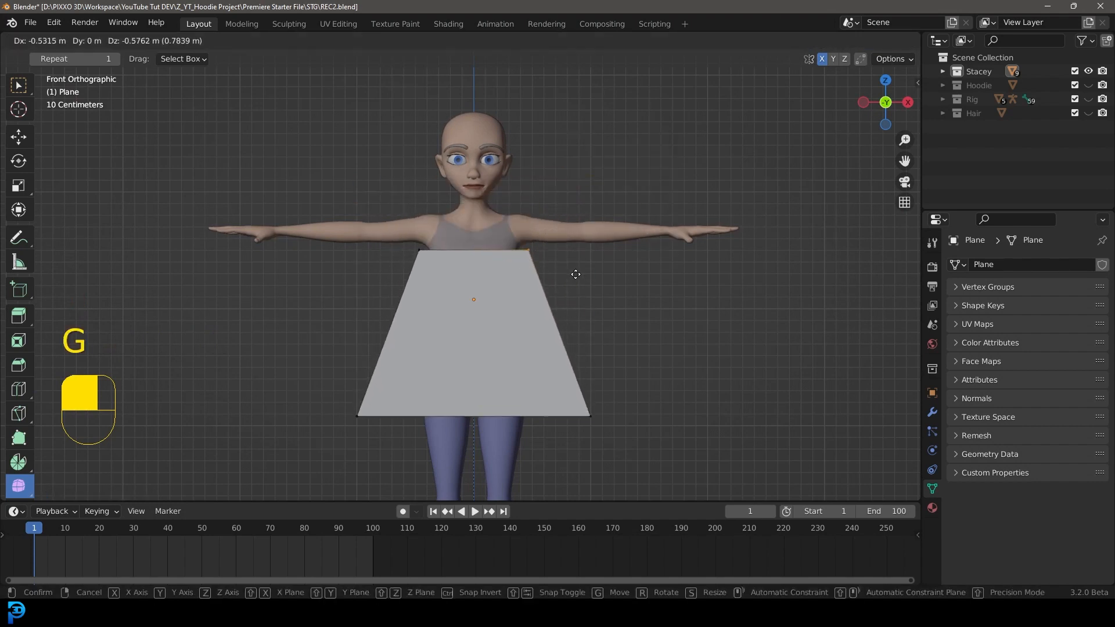
{"action": "left_click", "coordinate": [576, 276]}
- Move the plane's lower corners inward symmetrically, placing the hem at the character's upper thighs
{"action": "left_click", "coordinate": [588, 425]}
{"action": "key", "text": "g"}
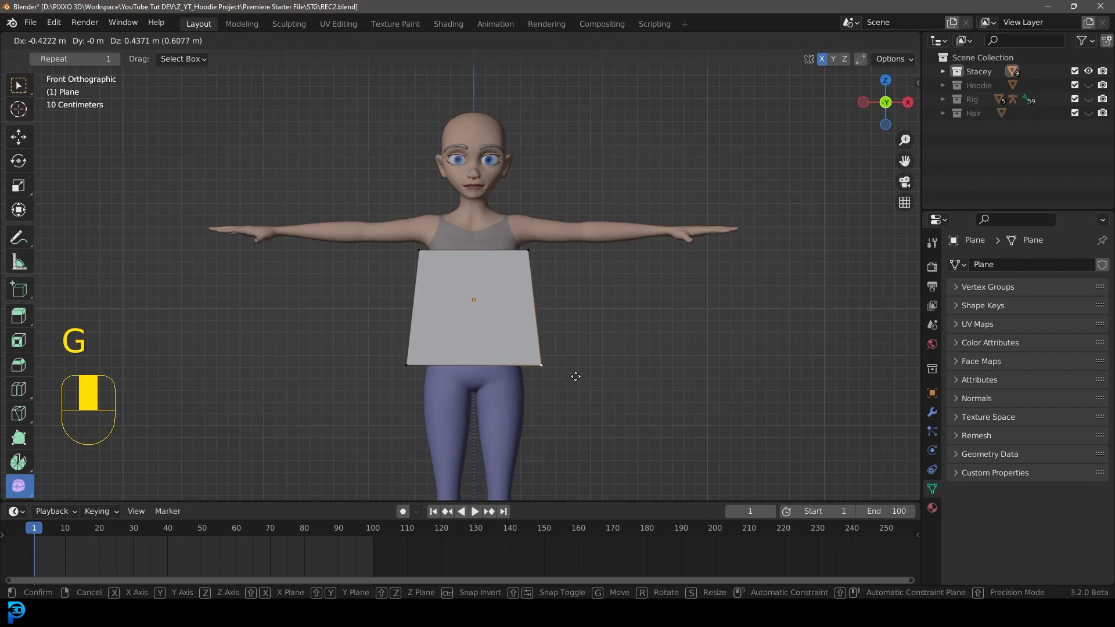
{"action": "left_click", "coordinate": [581, 388]}
{"action": "key", "text": "g"}
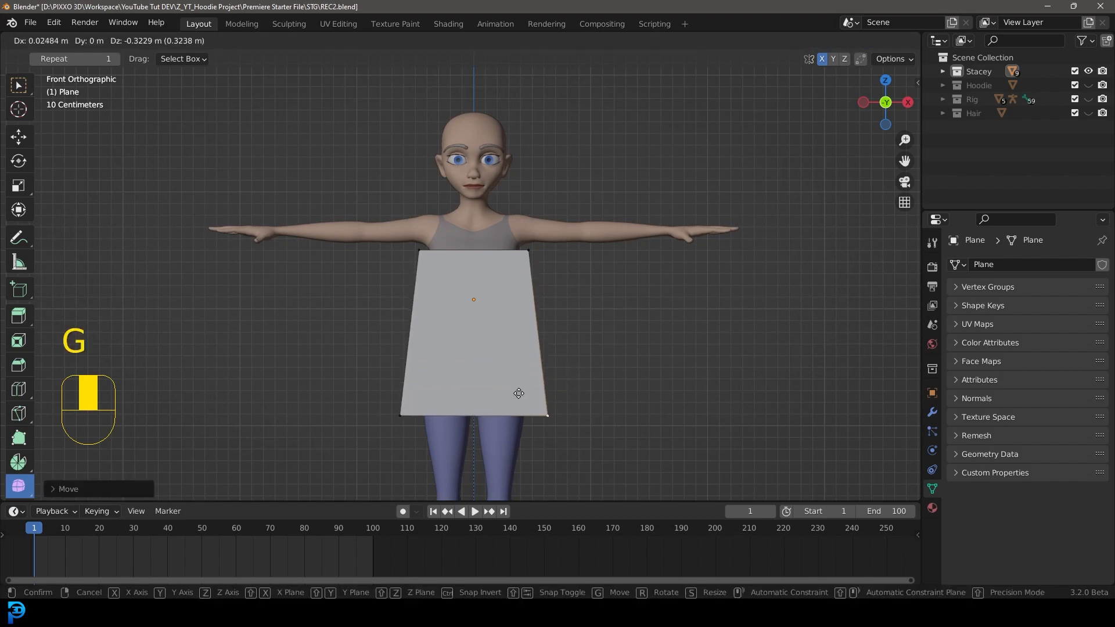
{"action": "left_click", "coordinate": [521, 396]}
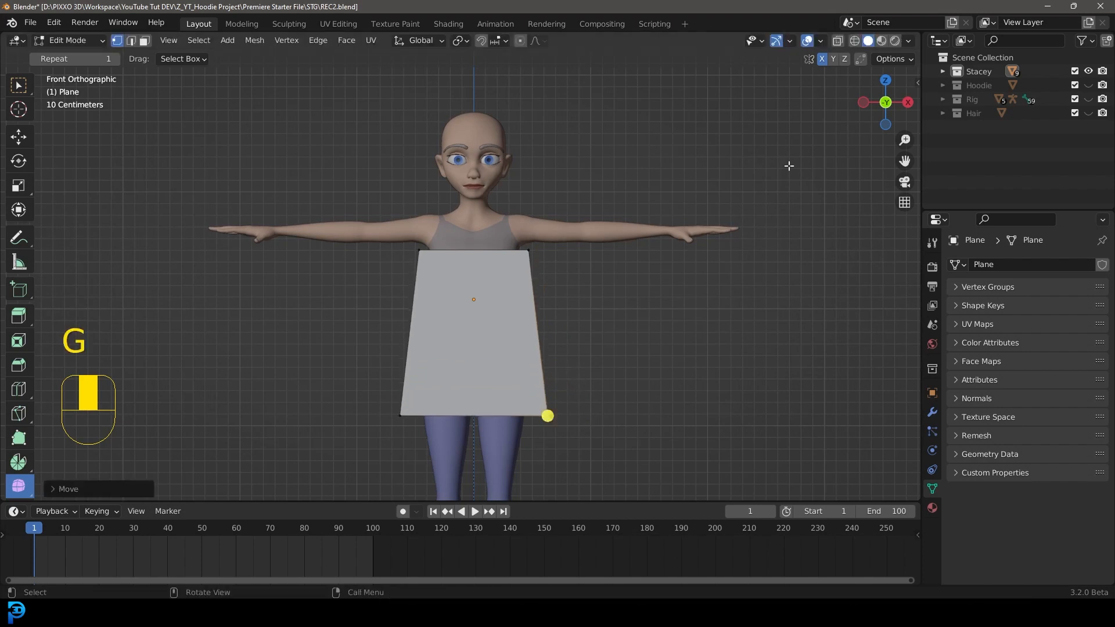
- Turn on X-ray display and bring the plane's upper corners slightly inward and down toward the armpits
{"action": "left_click", "coordinate": [838, 40]}
{"action": "scroll", "coordinate": [521, 308], "scroll_direction": "up", "scroll_amount": 2}
{"action": "middle_click_drag", "start_coordinate": [524, 320], "coordinate": [523, 465], "text": "shift"}
{"action": "scroll", "coordinate": [497, 238], "scroll_direction": "up", "scroll_amount": 4}
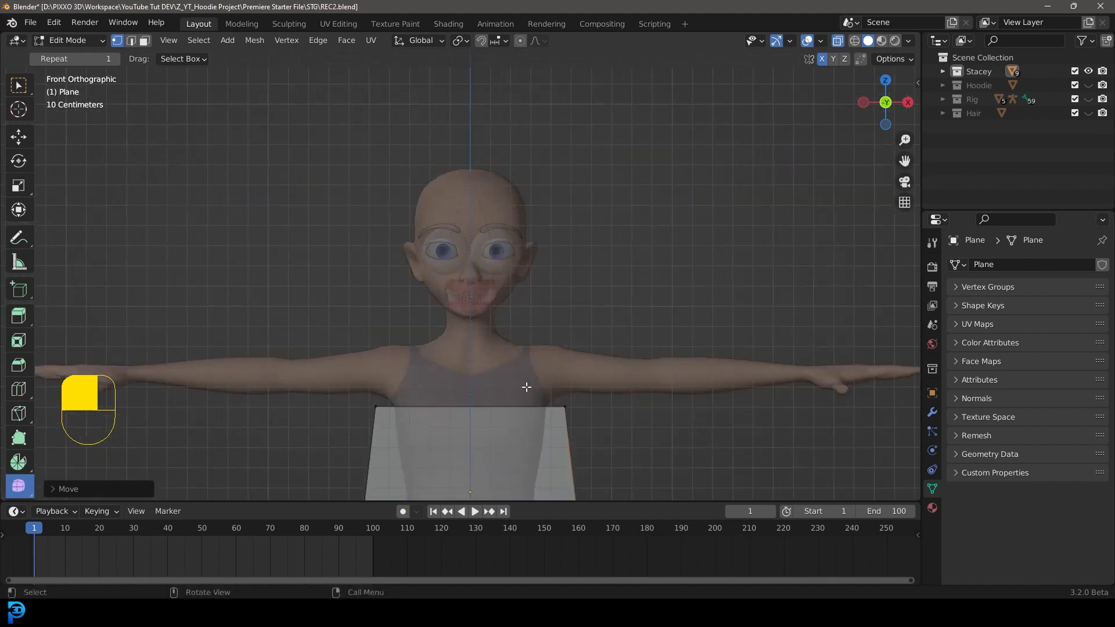
{"action": "scroll", "coordinate": [504, 350], "scroll_direction": "down", "scroll_amount": 4}
{"action": "middle_click_drag", "start_coordinate": [510, 369], "coordinate": [550, 247], "text": "shift"}
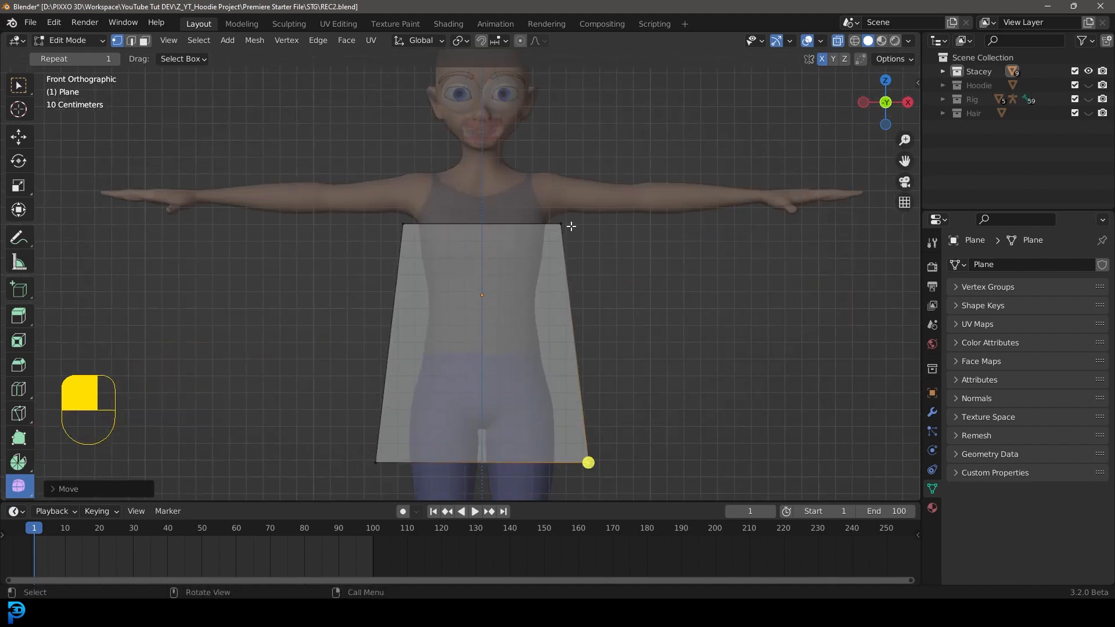
{"action": "scroll", "coordinate": [563, 224], "scroll_direction": "up", "scroll_amount": 2}
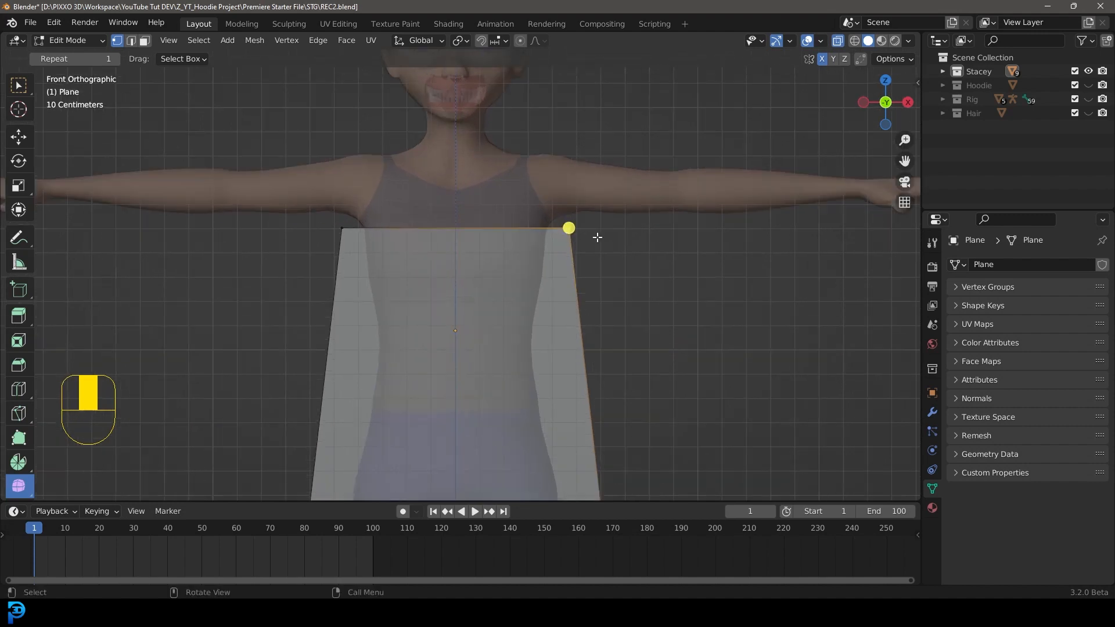
{"action": "key", "text": "g"}
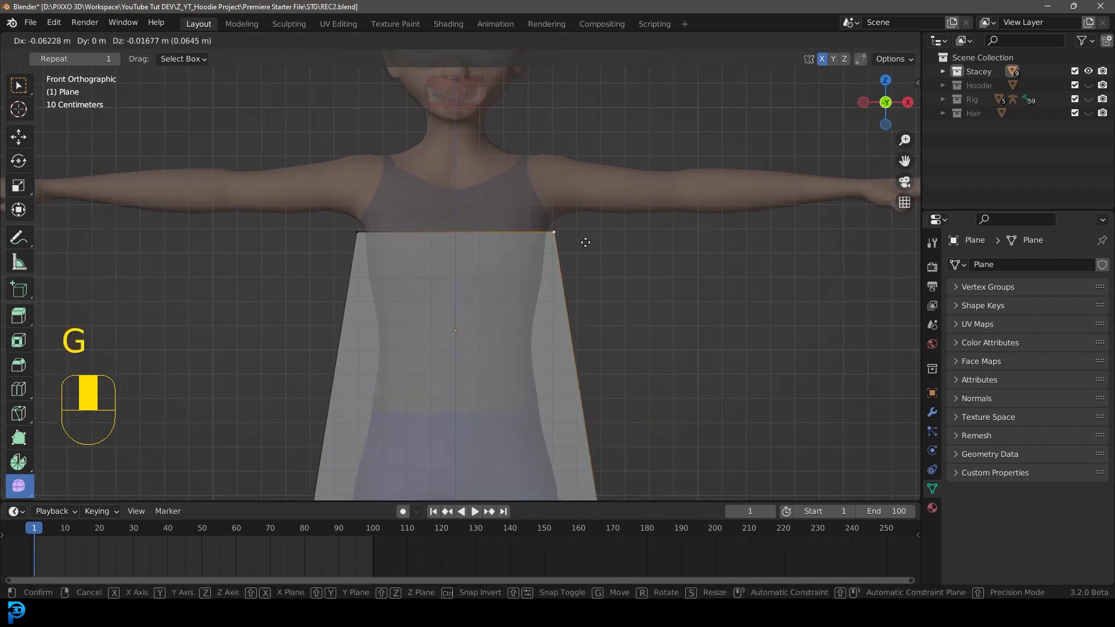
{"action": "left_click", "coordinate": [585, 242]}
- Widen the plane's upper corners outward beneath the arms until the garment panel's sides run nearly vertical
{"action": "middle_click_drag", "start_coordinate": [585, 242], "coordinate": [368, 263]}
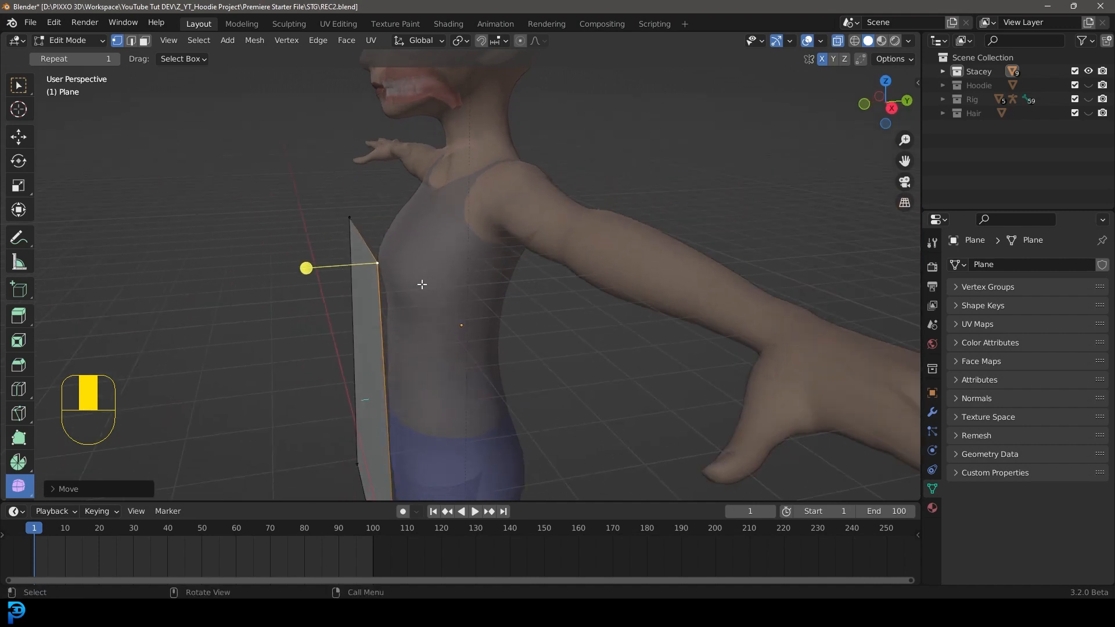
{"action": "key", "text": "KP_1"}
{"action": "key", "text": "g"}
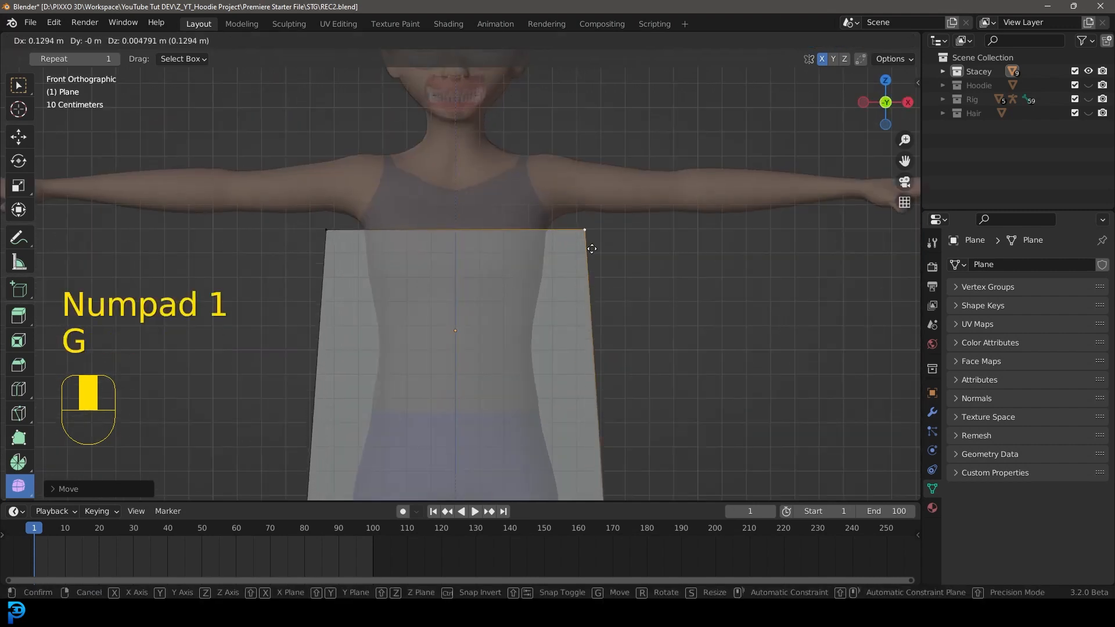
{"action": "left_click", "coordinate": [592, 247]}
{"action": "scroll", "coordinate": [567, 213], "scroll_direction": "down", "scroll_amount": 1}
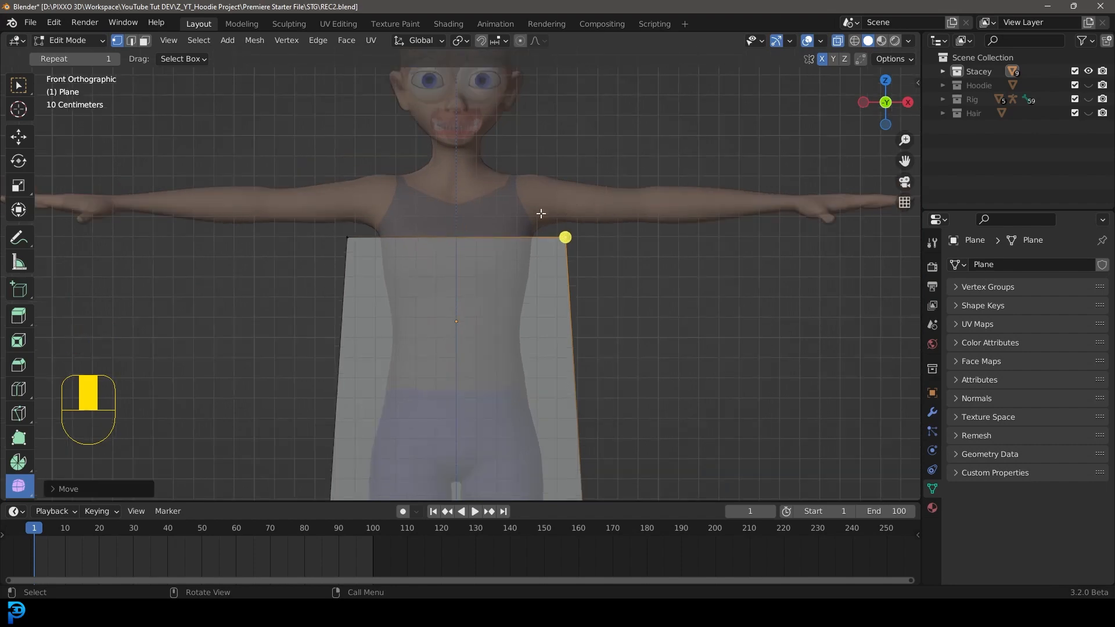
{"action": "middle_click_drag", "start_coordinate": [582, 225], "coordinate": [488, 226]}
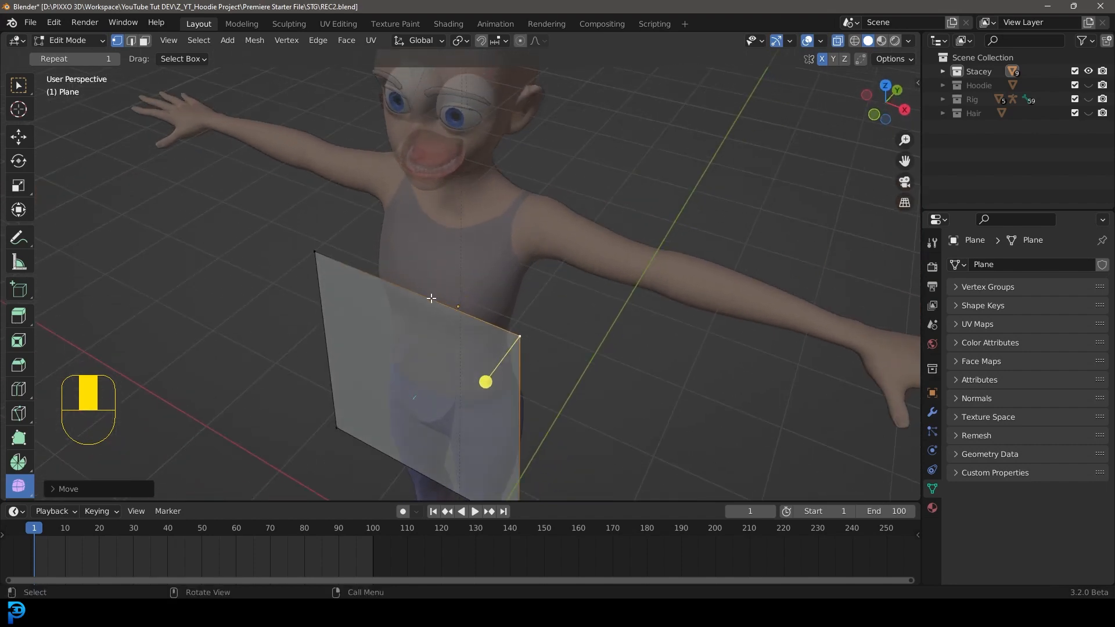
{"action": "key", "text": "KP_1"}
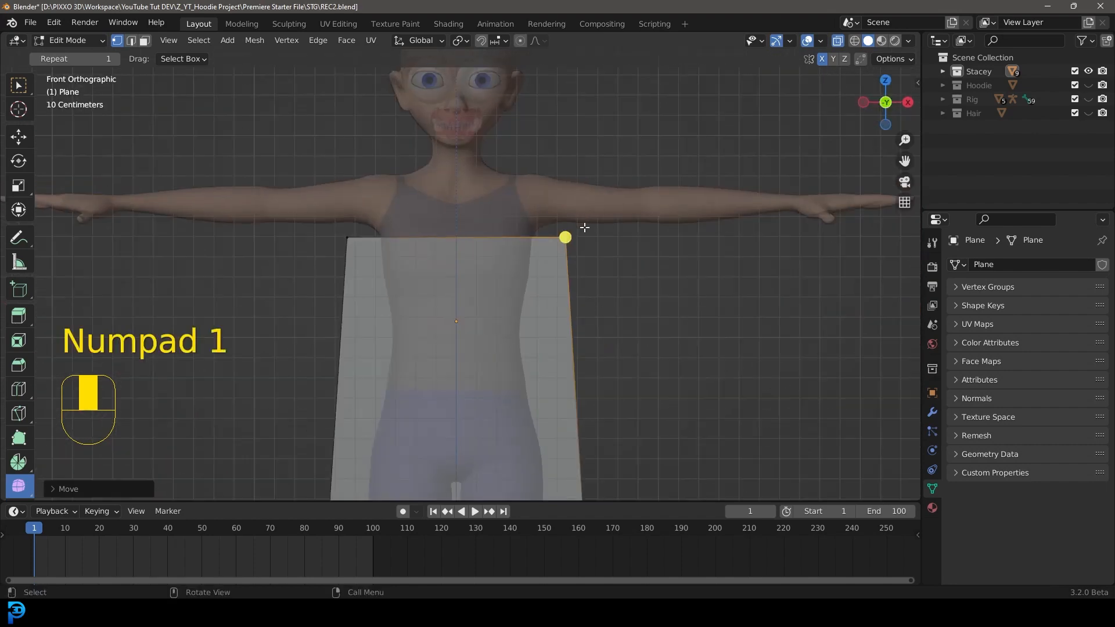
{"action": "key", "text": "g"}
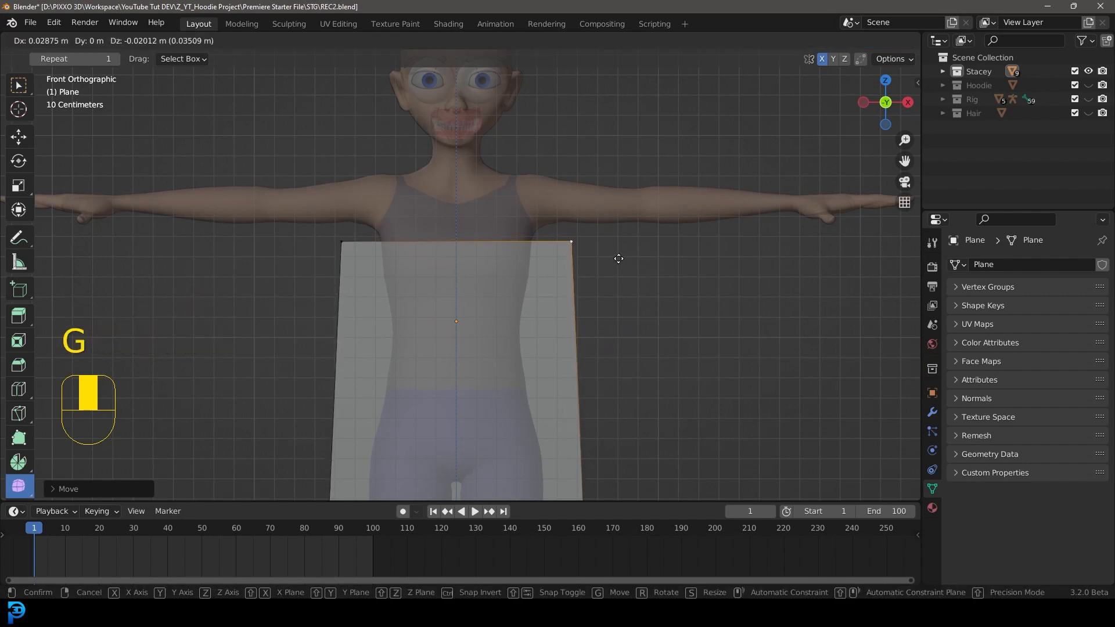
{"action": "left_click", "coordinate": [627, 256]}
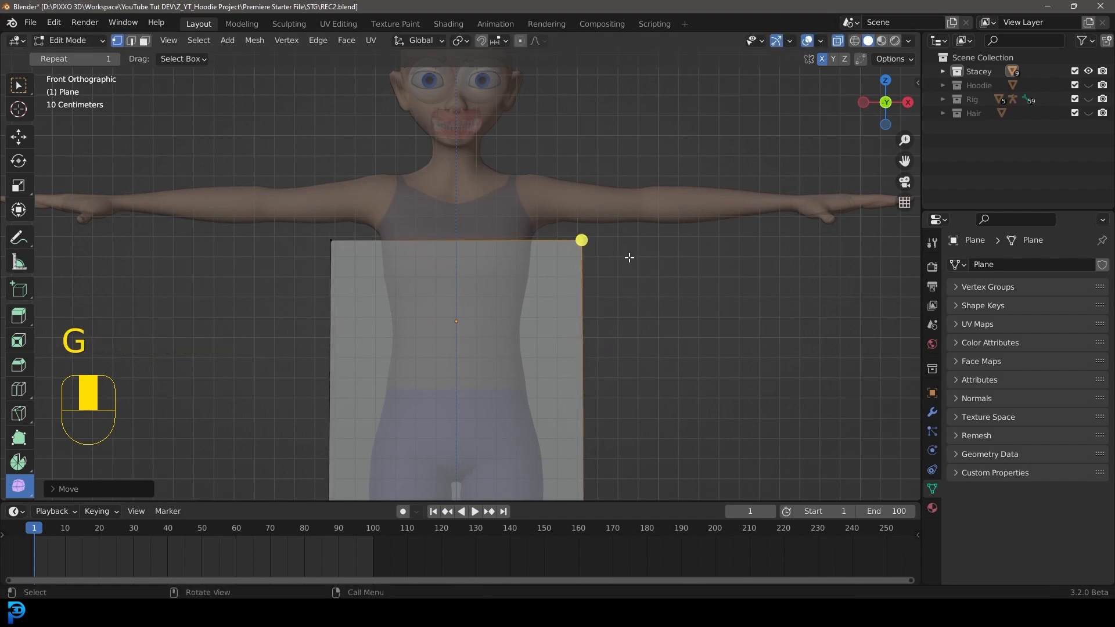
- Extrude the panel's whole upper edge about 0.41 m upward to just above the shoulders
{"action": "left_click_drag", "start_coordinate": [270, 204], "coordinate": [747, 284]}
{"action": "scroll", "coordinate": [532, 287], "scroll_direction": "down", "scroll_amount": 3}
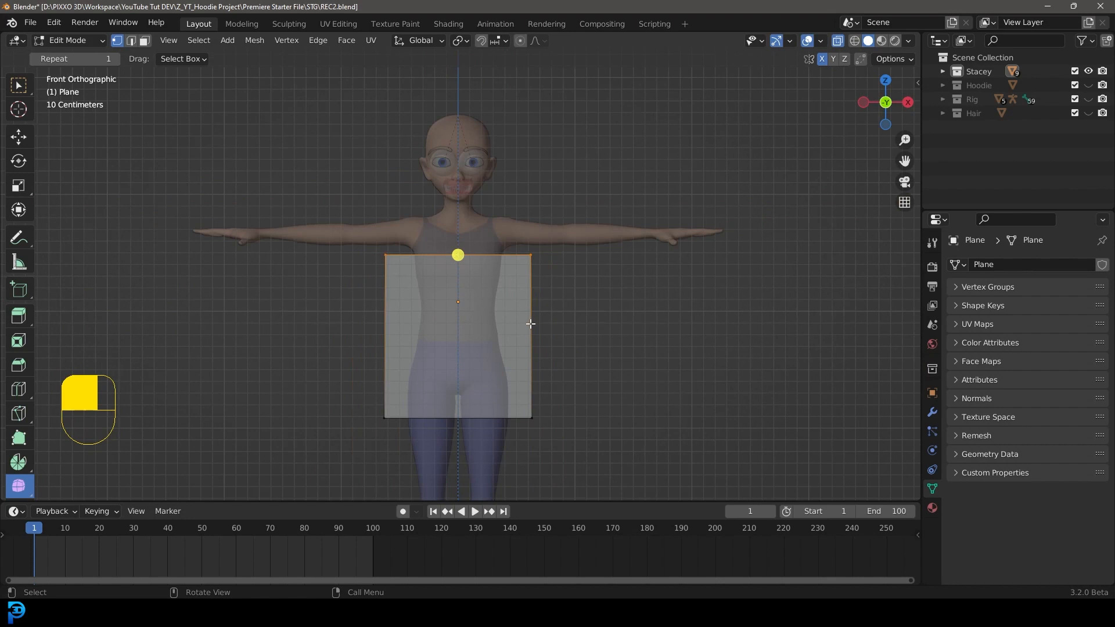
{"action": "key", "text": "e"}
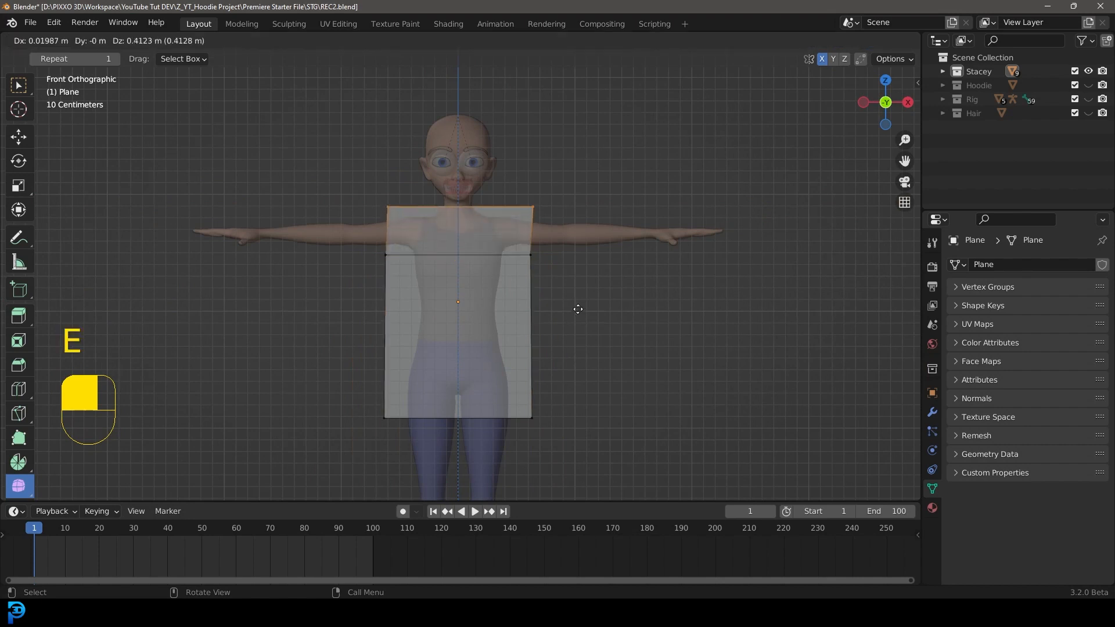
{"action": "left_click", "coordinate": [577, 309]}
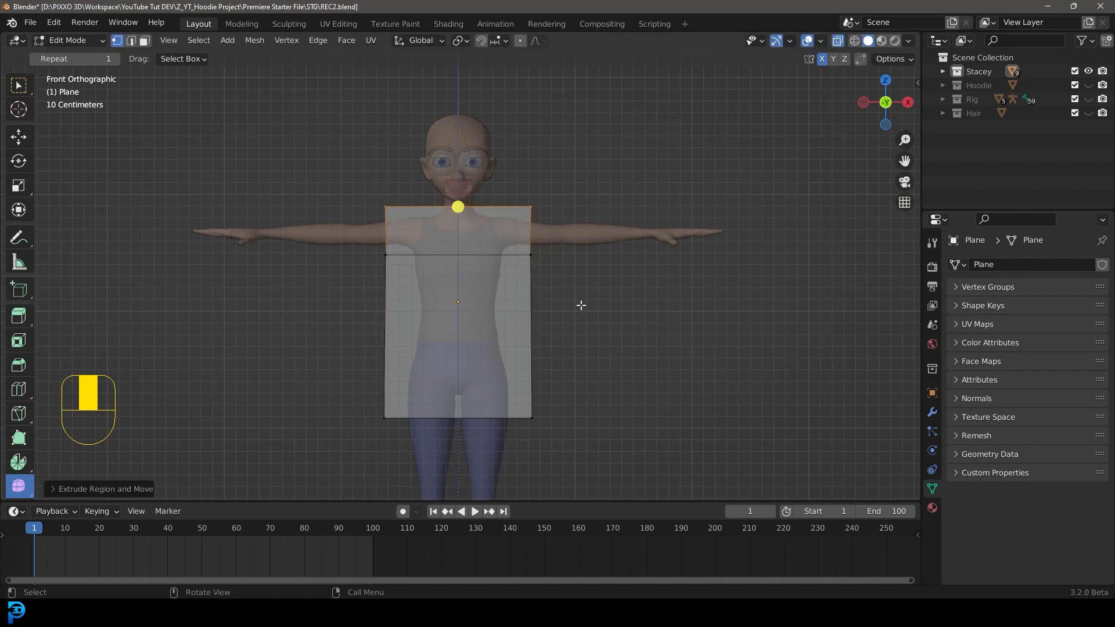
- Move the panel's shoulder corners slightly down and outward, closer to the tops of the arms
{"action": "left_click", "coordinate": [532, 206]}
{"action": "scroll", "coordinate": [571, 219], "scroll_direction": "up", "scroll_amount": 1}
{"action": "middle_click_drag", "start_coordinate": [577, 216], "coordinate": [567, 268], "text": "shift"}
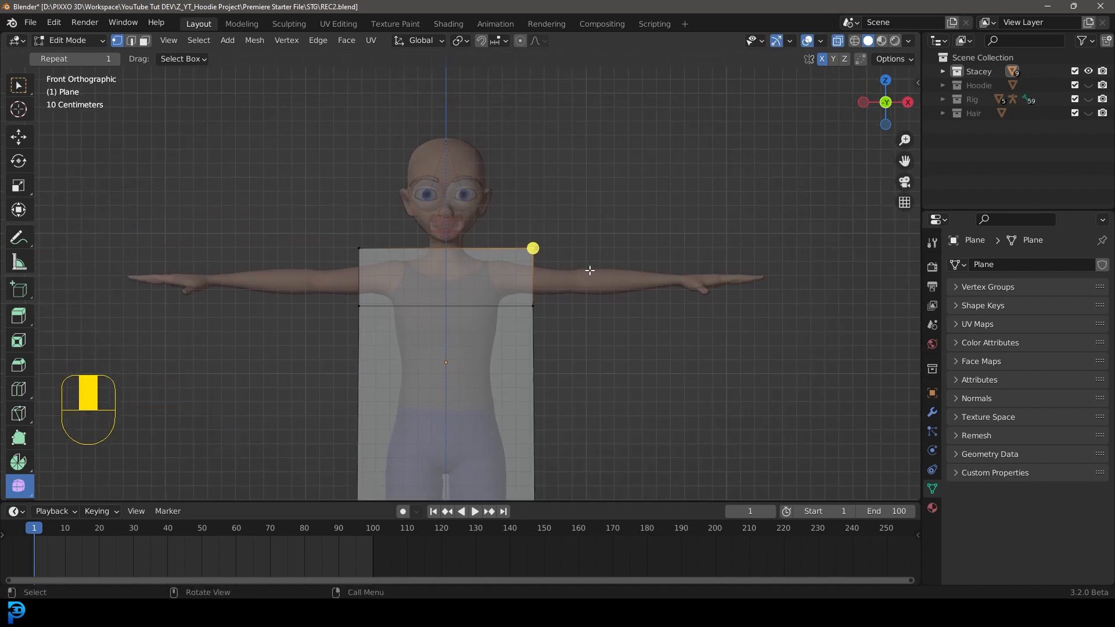
{"action": "key", "text": "g"}
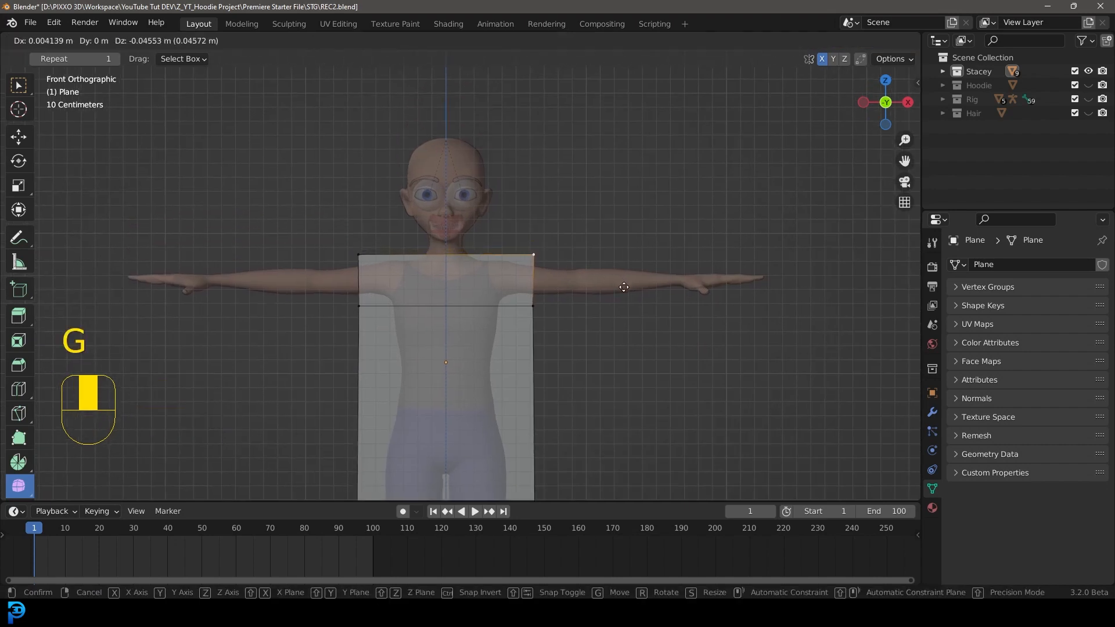
{"action": "left_click", "coordinate": [538, 251]}
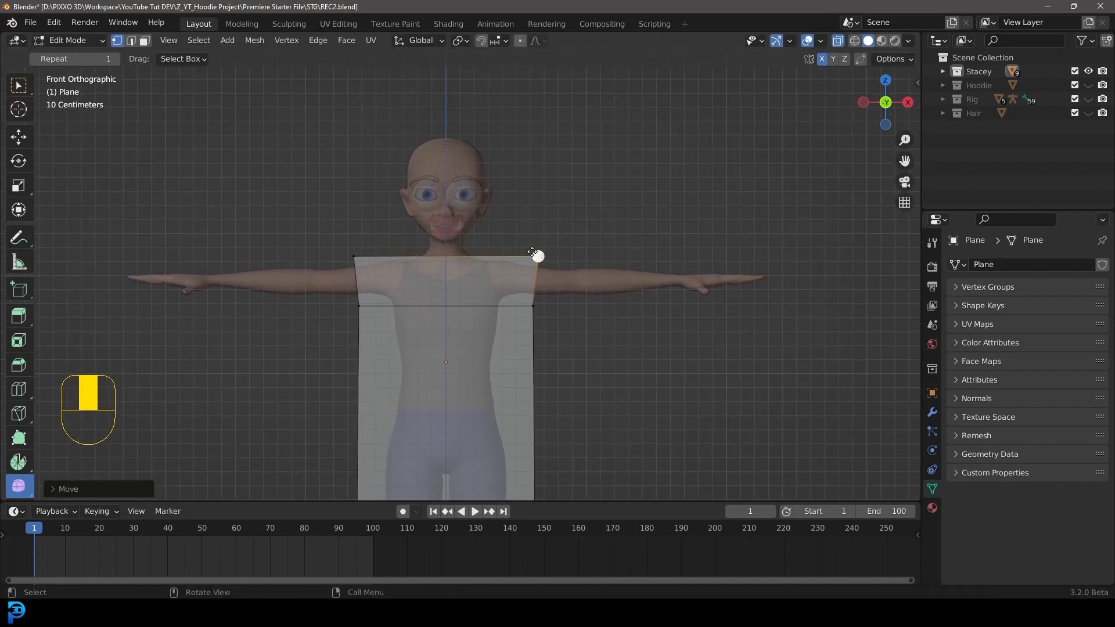
- Move the panel's hem corners slightly outward and down so the garment flares toward the thighs
{"action": "scroll", "coordinate": [538, 339], "scroll_direction": "down", "scroll_amount": 2}
{"action": "middle_click_drag", "start_coordinate": [529, 413], "coordinate": [527, 368], "text": "shift"}
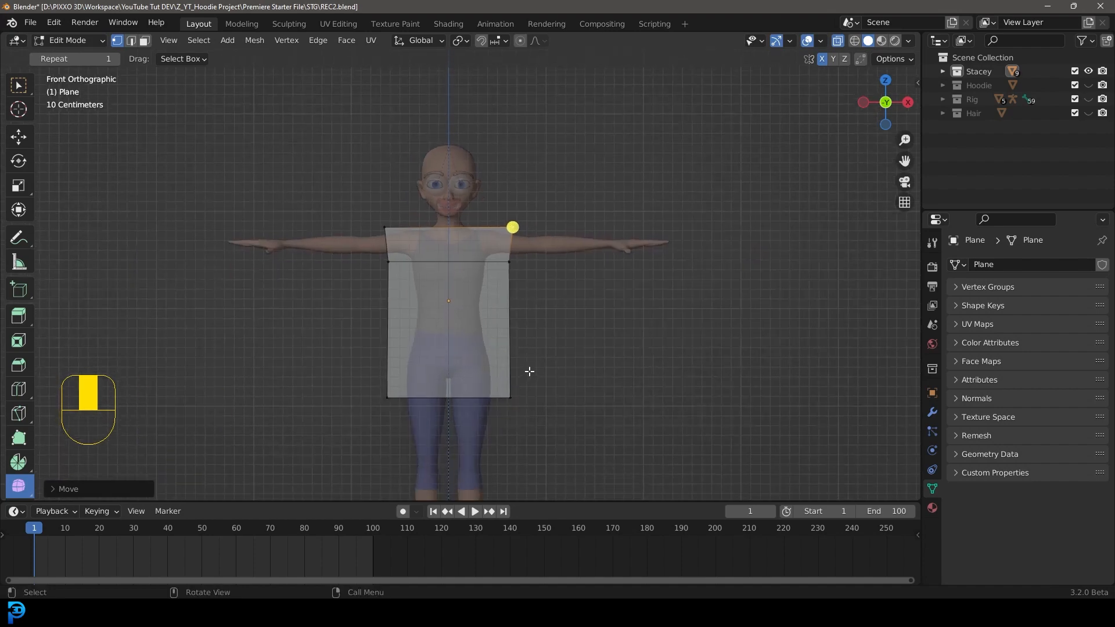
{"action": "scroll", "coordinate": [531, 363], "scroll_direction": "up", "scroll_amount": 2}
{"action": "left_click", "coordinate": [506, 355]}
{"action": "key", "text": "g"}
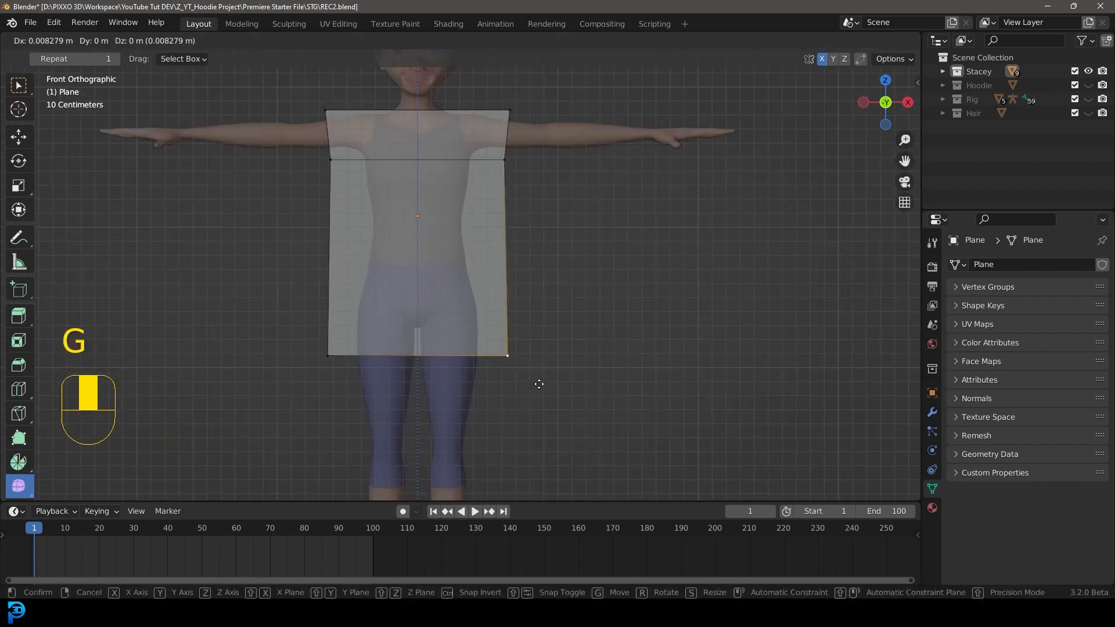
{"action": "left_click", "coordinate": [549, 392]}
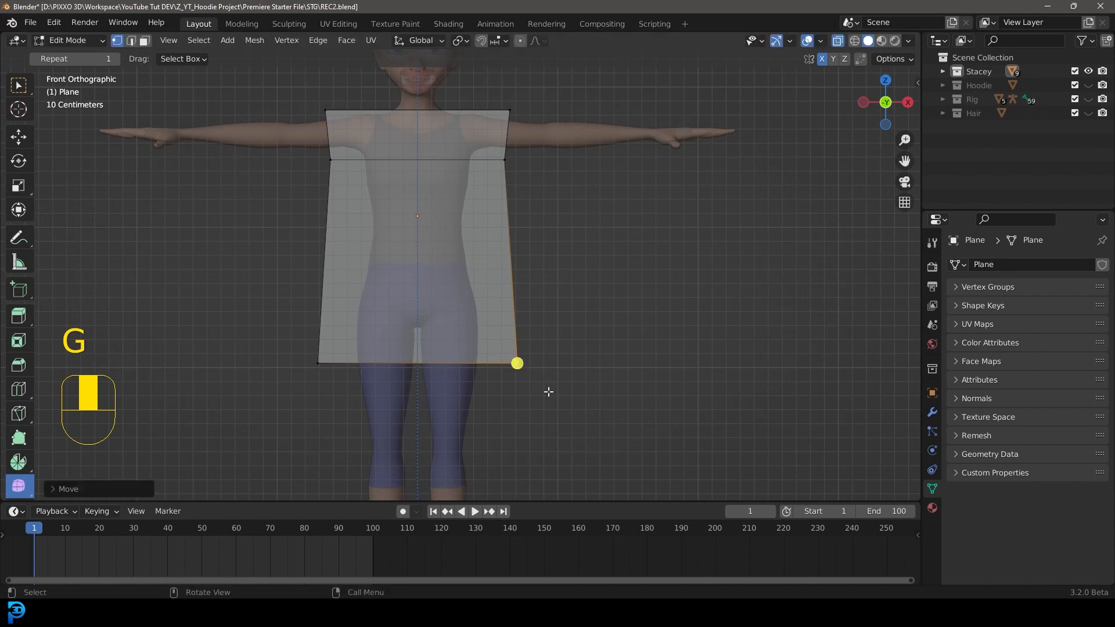
- Add a vertical loop cut down the centre of the garment panel
{"action": "middle_click_drag", "start_coordinate": [436, 147], "coordinate": [421, 214], "text": "shift"}
{"action": "key", "text": "ctrl+r"}
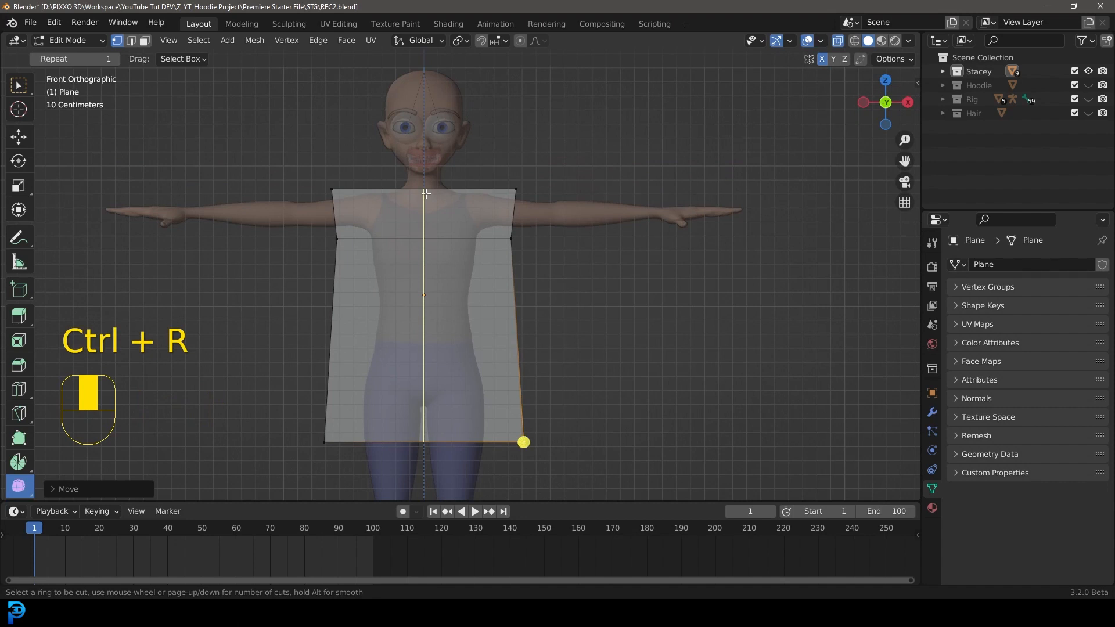
{"action": "left_click", "coordinate": [426, 193]}
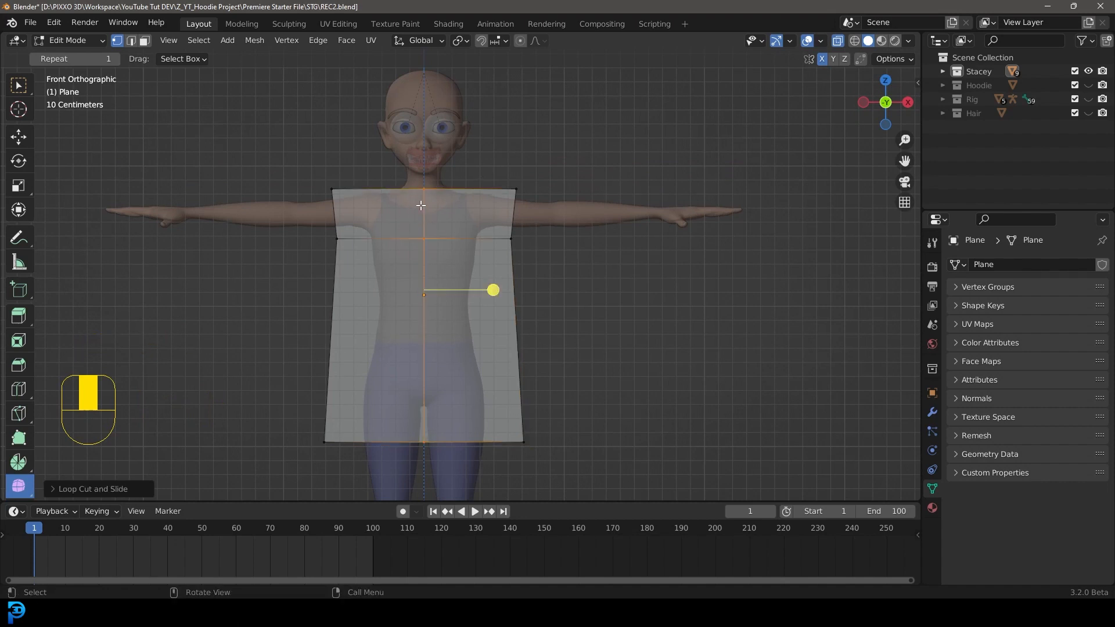
- Lower the upper edge's centre vertex about 0.19 m along Z to form a V-shaped neckline
{"action": "middle_click_drag", "start_coordinate": [430, 193], "coordinate": [419, 231], "text": "shift"}
{"action": "scroll", "coordinate": [418, 232], "scroll_direction": "up", "scroll_amount": 1}
{"action": "left_click_drag", "start_coordinate": [382, 180], "coordinate": [431, 250]}
{"action": "key", "text": "g"}
{"action": "key", "text": "z"}
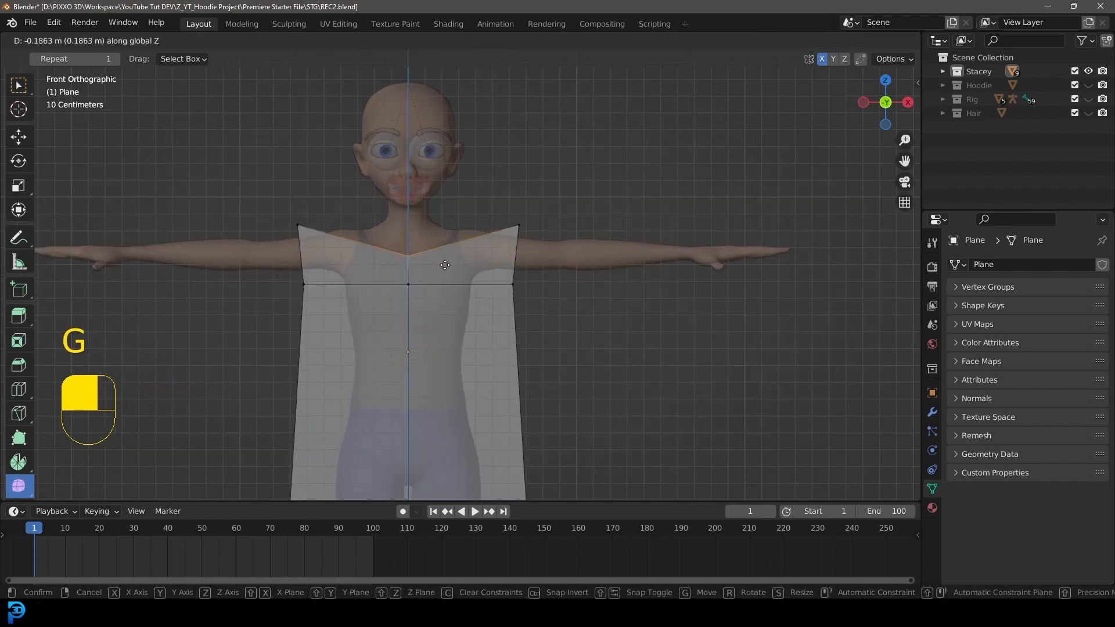
{"action": "left_click", "coordinate": [445, 265]}
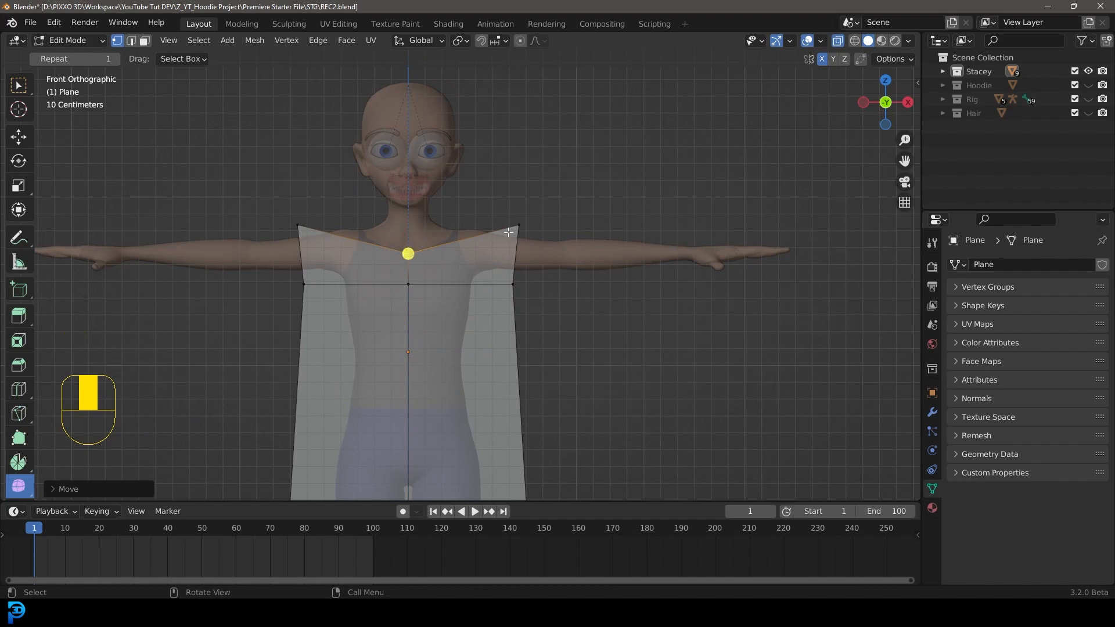
- Lower the centre vertex of the chest-level horizontal edge about 0.11 m along Z to follow the V-shaped neckline
{"action": "left_click", "coordinate": [422, 307]}
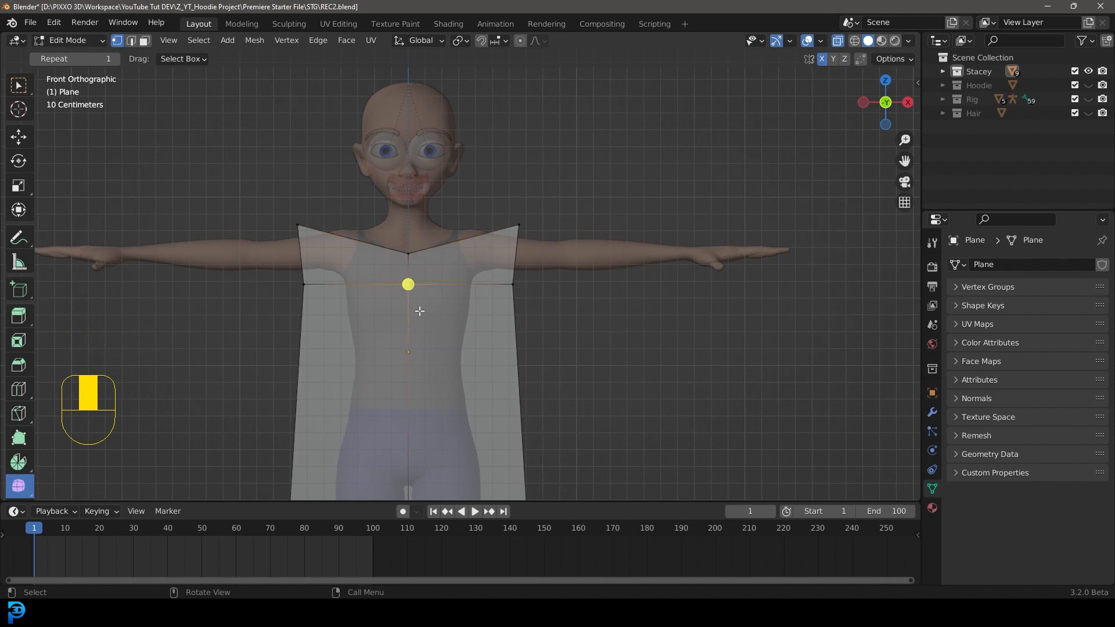
{"action": "key", "text": "g"}
{"action": "key", "text": "z"}
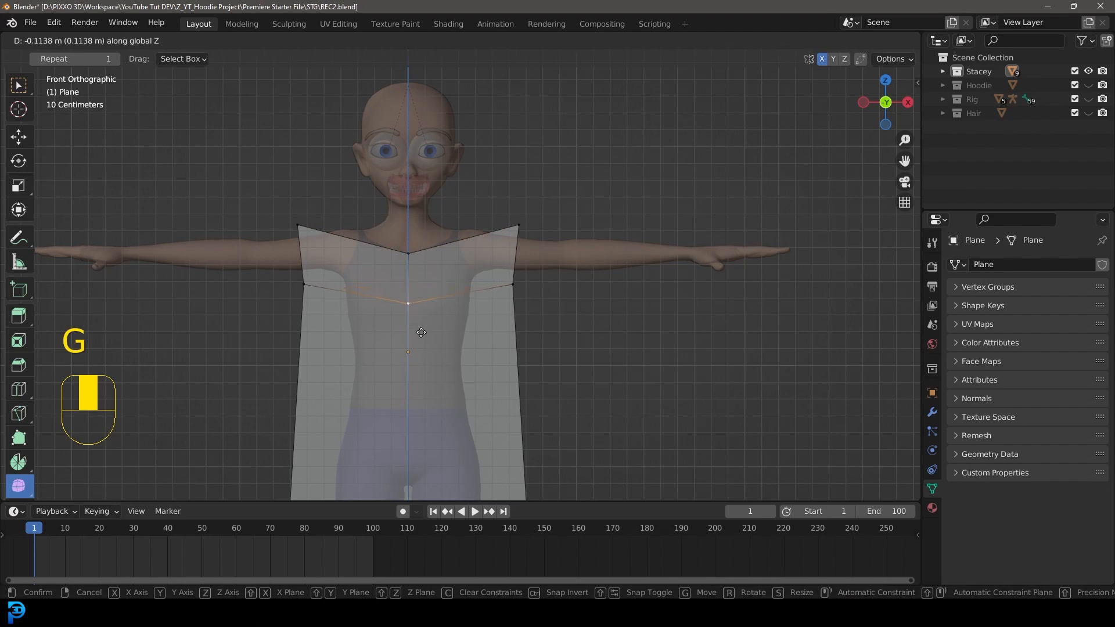
{"action": "left_click", "coordinate": [421, 333]}
- Add three evenly spaced horizontal loop cuts between the chest-level edge and the panel's hem
{"action": "scroll", "coordinate": [424, 334], "scroll_direction": "down", "scroll_amount": 3}
{"action": "middle_click_drag", "start_coordinate": [451, 362], "coordinate": [426, 287], "text": "shift"}
{"action": "scroll", "coordinate": [425, 287], "scroll_direction": "up", "scroll_amount": 2}
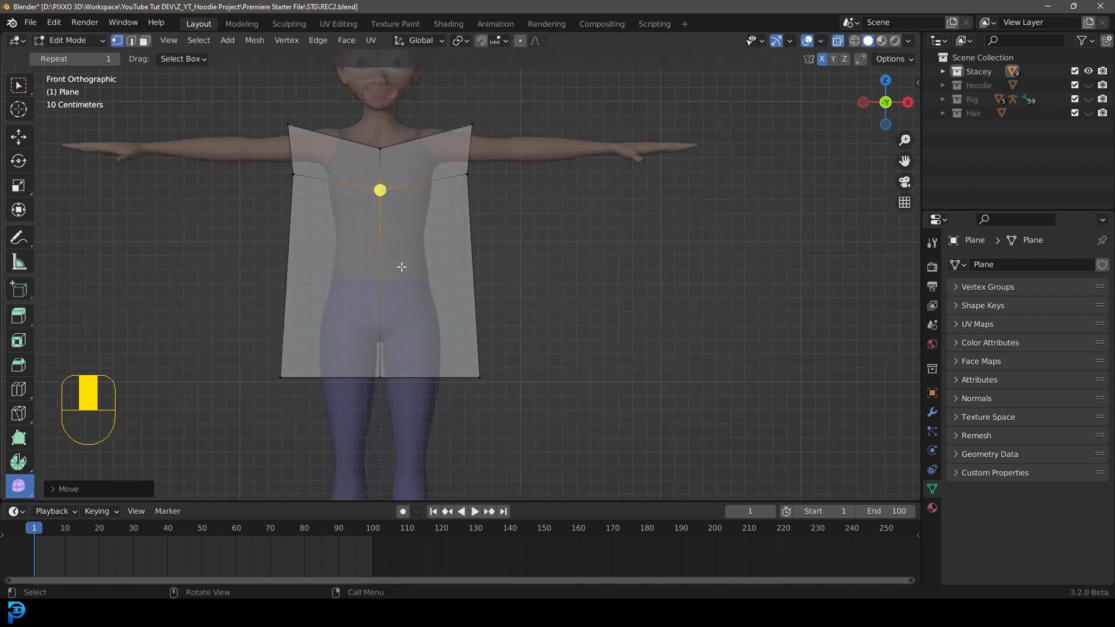
{"action": "key", "text": "ctrl+r"}
{"action": "scroll", "coordinate": [380, 278], "scroll_direction": "up", "scroll_amount": 1}
{"action": "scroll", "coordinate": [380, 279], "scroll_direction": "up", "scroll_amount": 1}
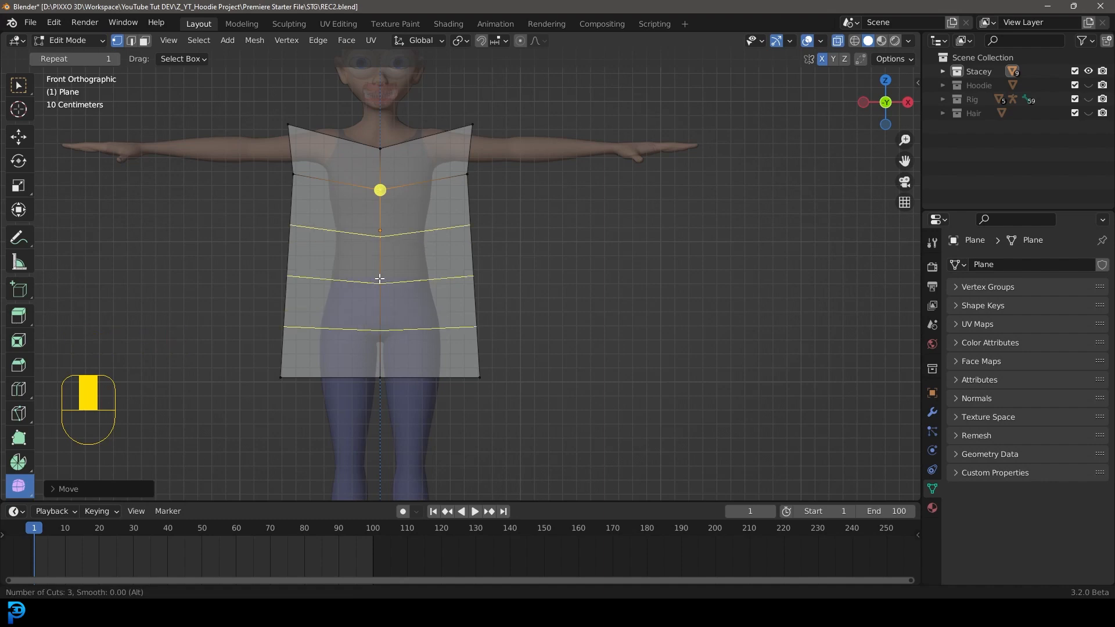
{"action": "left_click", "coordinate": [380, 279]}
{"action": "left_click", "coordinate": [379, 280]}
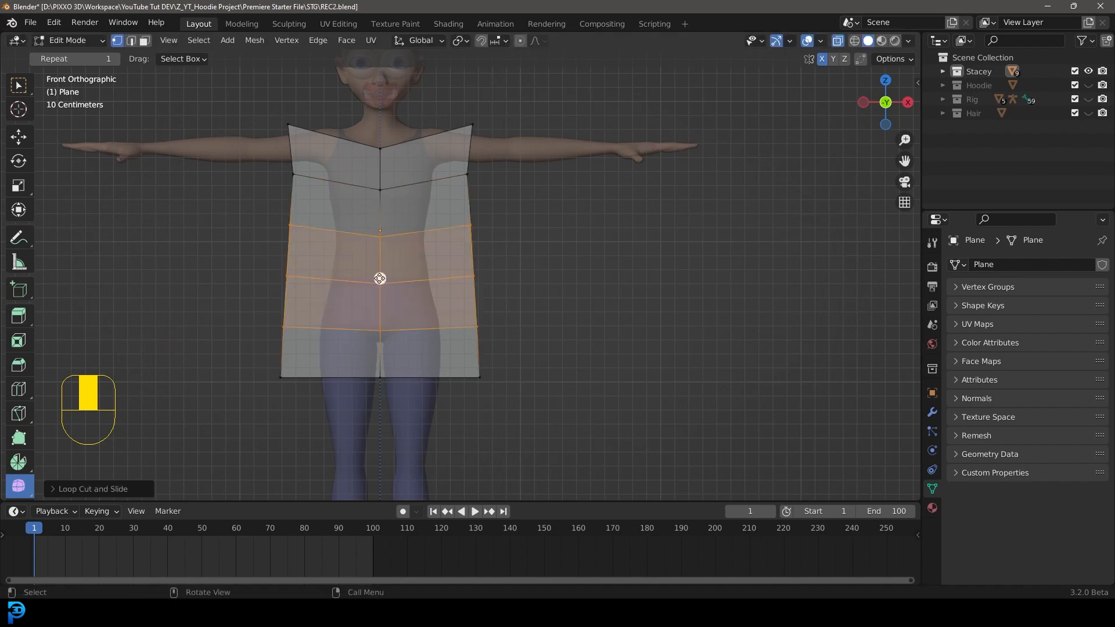
- Add a vertical loop cut down the middle of each half of the panel
{"action": "scroll", "coordinate": [433, 238], "scroll_direction": "down", "scroll_amount": 3}
{"action": "scroll", "coordinate": [433, 238], "scroll_direction": "up", "scroll_amount": 2}
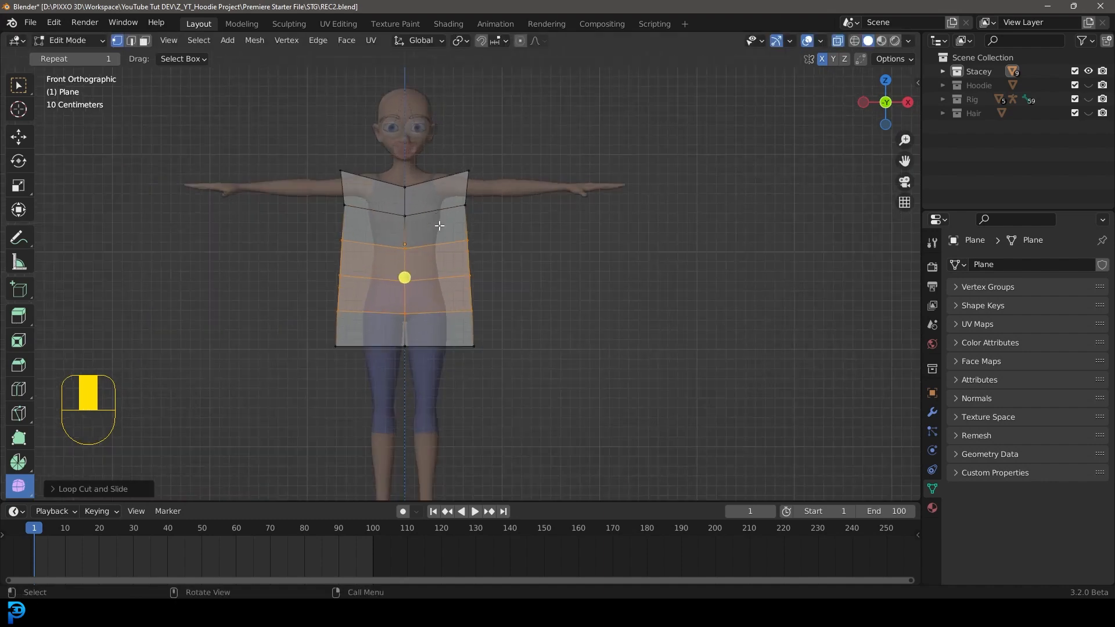
{"action": "key", "text": "ctrl+r"}
{"action": "left_click", "coordinate": [437, 167]}
{"action": "left_click", "coordinate": [437, 167]}
{"action": "key", "text": "ctrl+r"}
{"action": "left_click", "coordinate": [353, 163]}
{"action": "left_click", "coordinate": [353, 163]}
- Try sliding the two outer vertices of the row above the hem upward along their edges
{"action": "scroll", "coordinate": [466, 253], "scroll_direction": "up", "scroll_amount": 3}
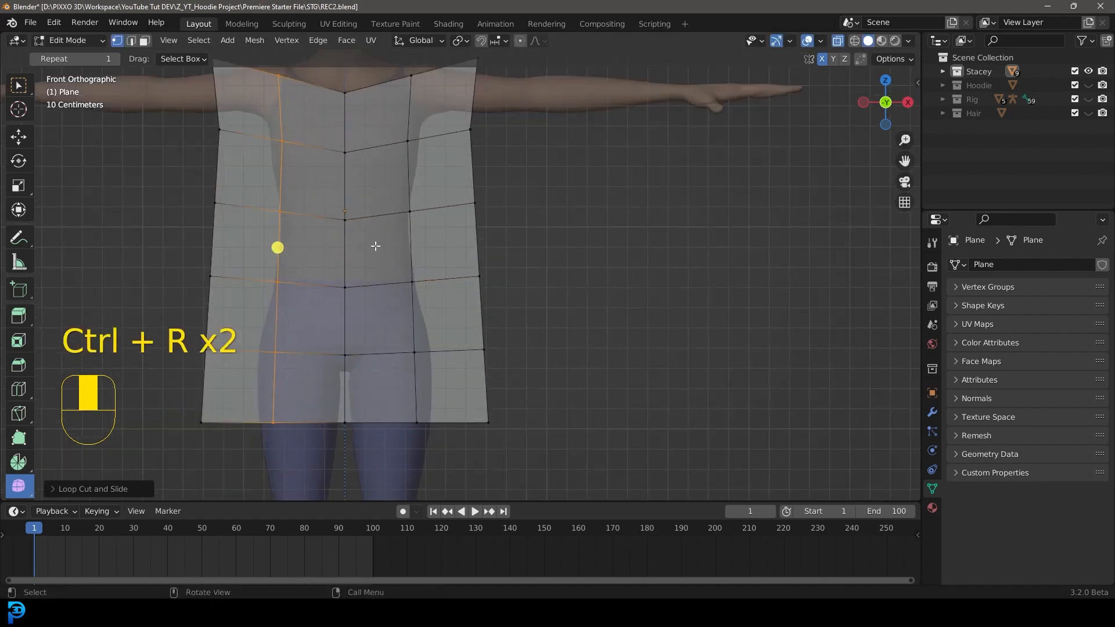
{"action": "key", "text": "a"}
{"action": "left_click", "coordinate": [415, 352]}
{"action": "left_click", "coordinate": [488, 355], "text": "shift"}
{"action": "key", "text": "g"}
{"action": "key", "text": "g"}
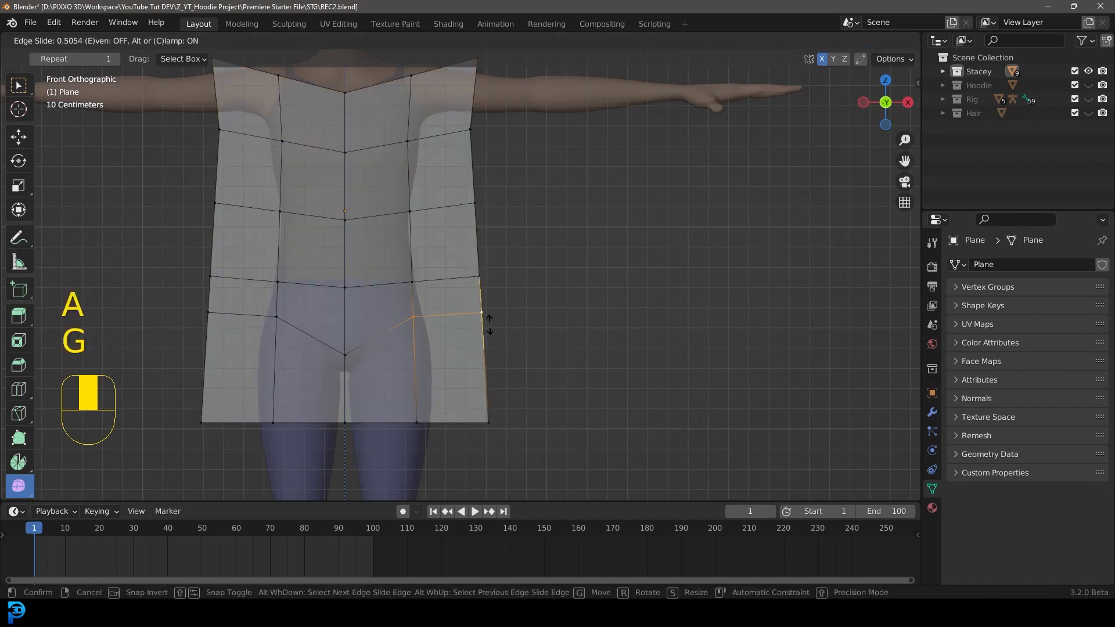
{"action": "left_click", "coordinate": [490, 325]}
{"action": "key", "text": "ctrl+z"}
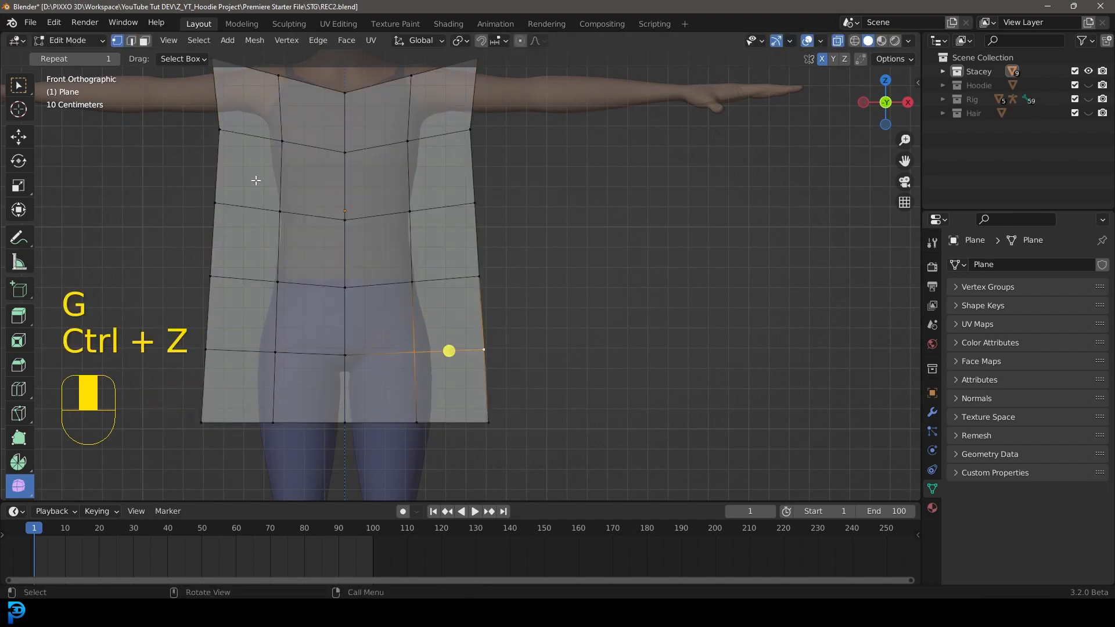
- Subdivide the whole panel once to double its grid density
{"action": "middle_click_drag", "start_coordinate": [440, 85], "coordinate": [435, 224], "text": "shift"}
{"action": "scroll", "coordinate": [452, 181], "scroll_direction": "down", "scroll_amount": 2}
{"action": "key", "text": "a"}
{"action": "key", "text": "alt+a"}
{"action": "key", "text": "a"}
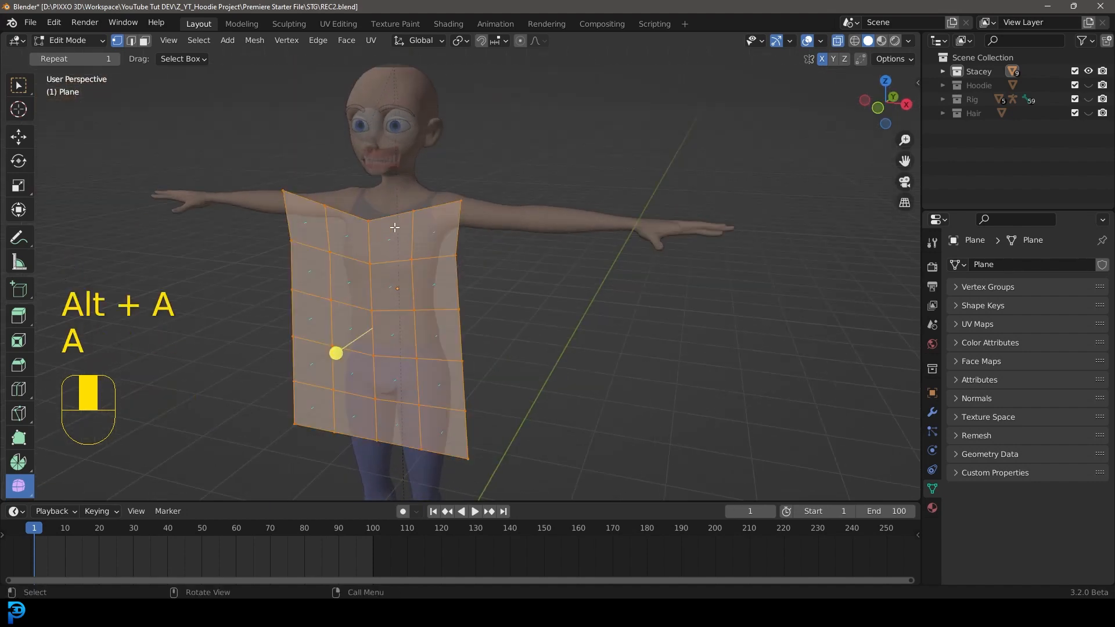
{"action": "right_click", "coordinate": [395, 228]}
{"action": "left_click", "coordinate": [339, 229]}
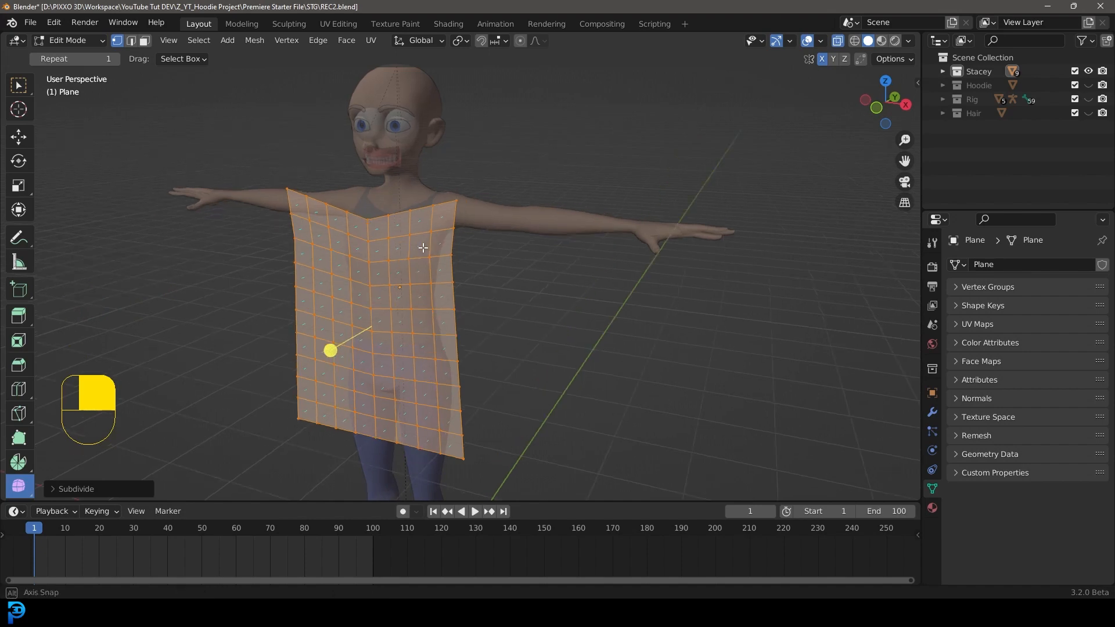
- Check the face normals display setting in the viewport overlays and inspect which way the panel's normals point
{"action": "middle_click_drag", "start_coordinate": [433, 248], "coordinate": [413, 263]}
{"action": "scroll", "coordinate": [414, 262], "scroll_direction": "up", "scroll_amount": 3}
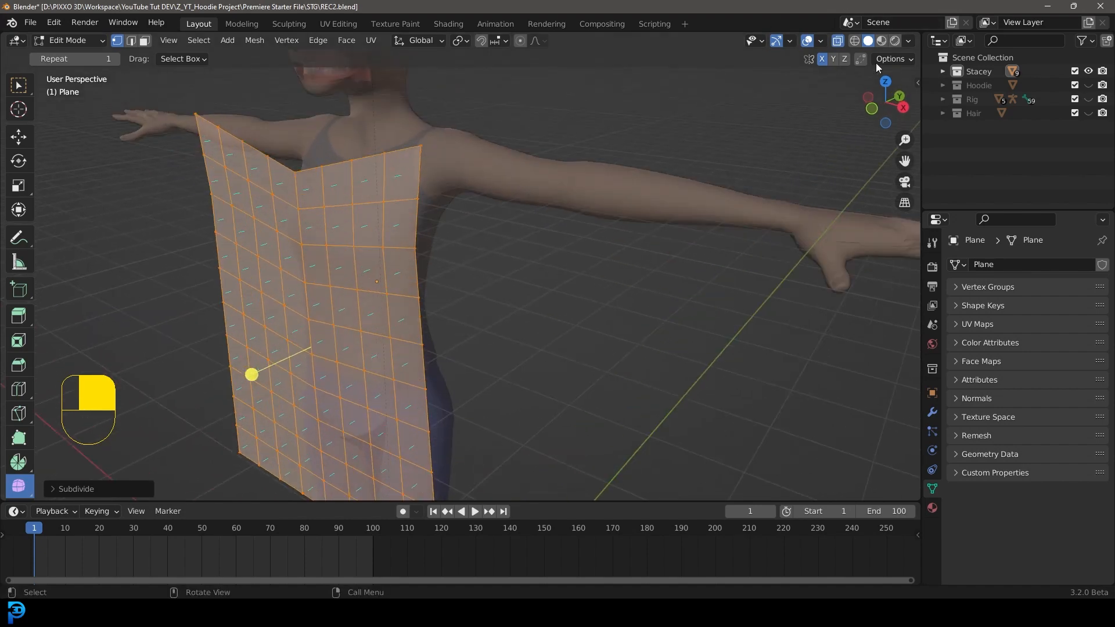
{"action": "left_click", "coordinate": [822, 41]}
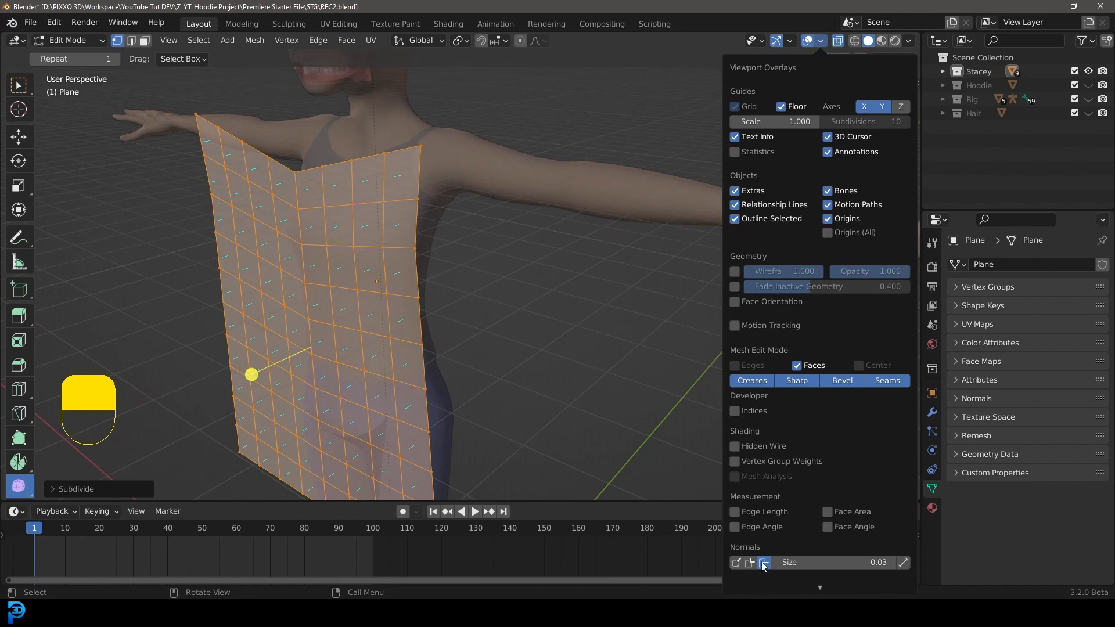
{"action": "middle_click_drag", "start_coordinate": [282, 279], "coordinate": [308, 240]}
{"action": "key", "text": "z"}
{"action": "mouse_move", "coordinate": [349, 192]}
{"action": "middle_mouse_down"}
{"action": "mouse_move", "coordinate": [360, 174]}
{"action": "mouse_move", "coordinate": [326, 142]}
{"action": "middle_mouse_up"}
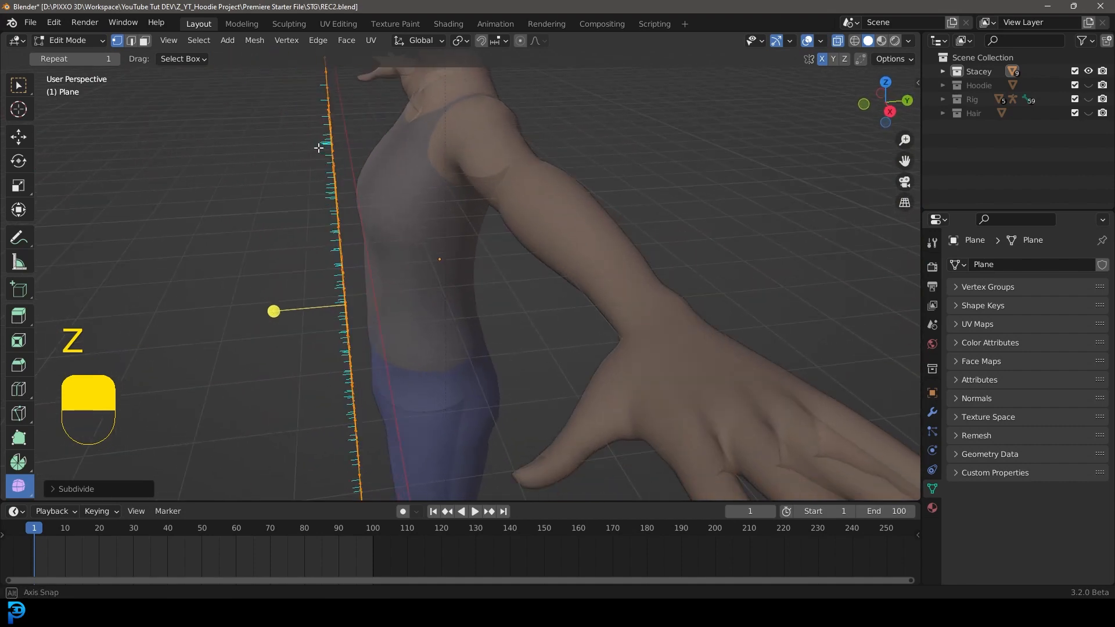
{"action": "middle_click_drag", "start_coordinate": [228, 182], "coordinate": [285, 198]}
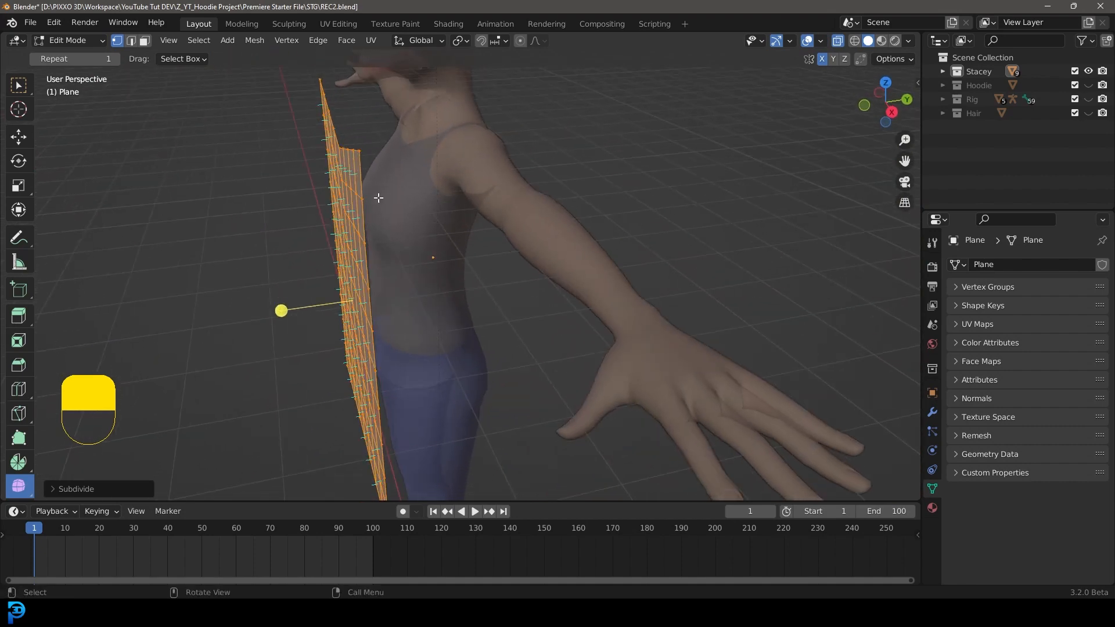
- Rotate the upper edge's three outer vertices about 25° so the shoulder slopes down toward the arm, and raise them slightly
{"action": "key", "text": "KP_1"}
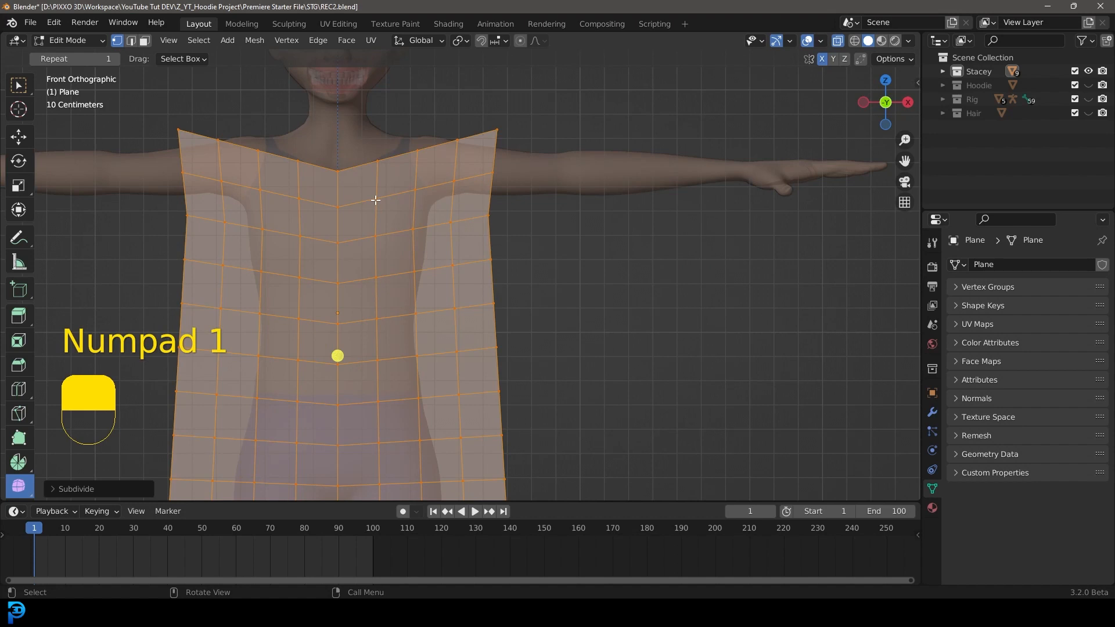
{"action": "scroll", "coordinate": [376, 200], "scroll_direction": "up", "scroll_amount": 2}
{"action": "middle_click_drag", "start_coordinate": [411, 179], "coordinate": [414, 204], "text": "shift"}
{"action": "left_click_drag", "start_coordinate": [331, 119], "coordinate": [603, 227]}
{"action": "middle_click_drag", "start_coordinate": [560, 186], "coordinate": [552, 202], "text": "shift"}
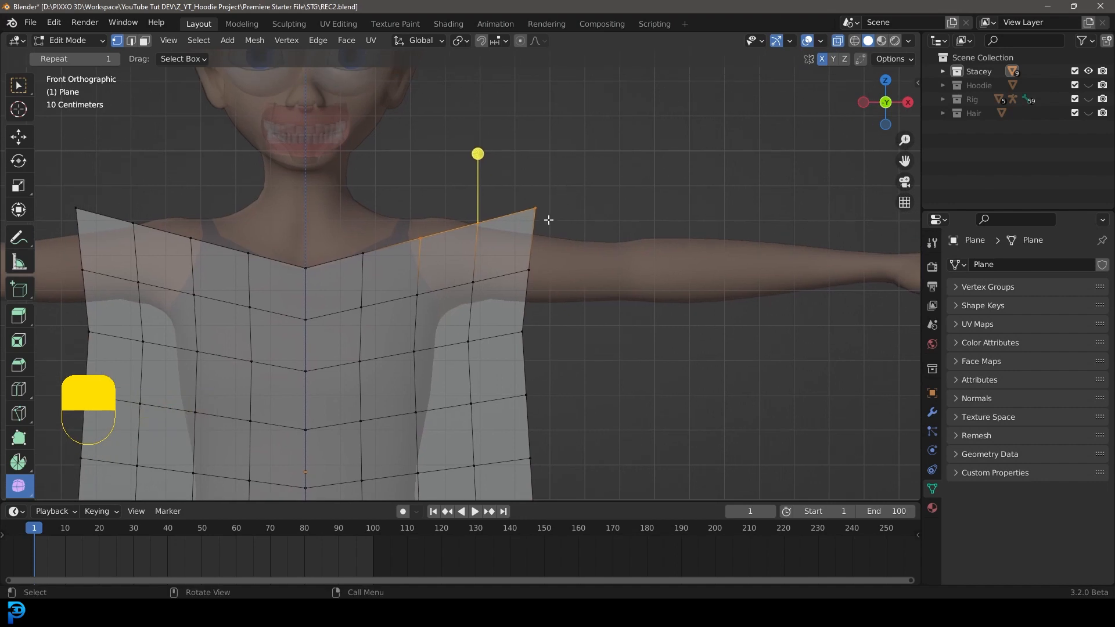
{"action": "key", "text": "r"}
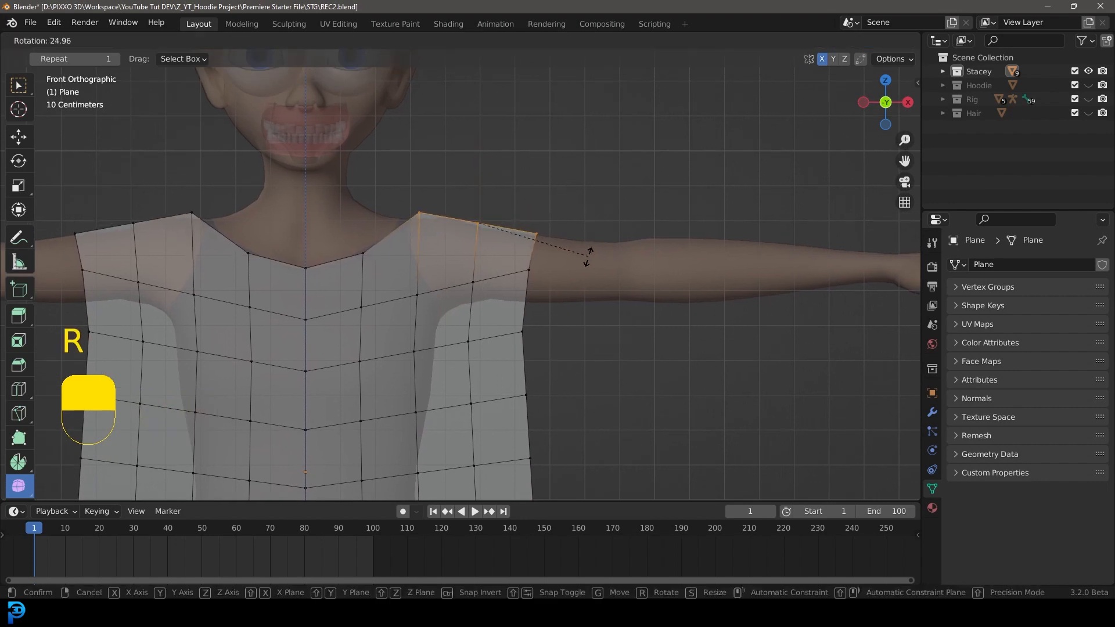
{"action": "left_click", "coordinate": [577, 262]}
{"action": "key", "text": "f"}
{"action": "key", "text": "g"}
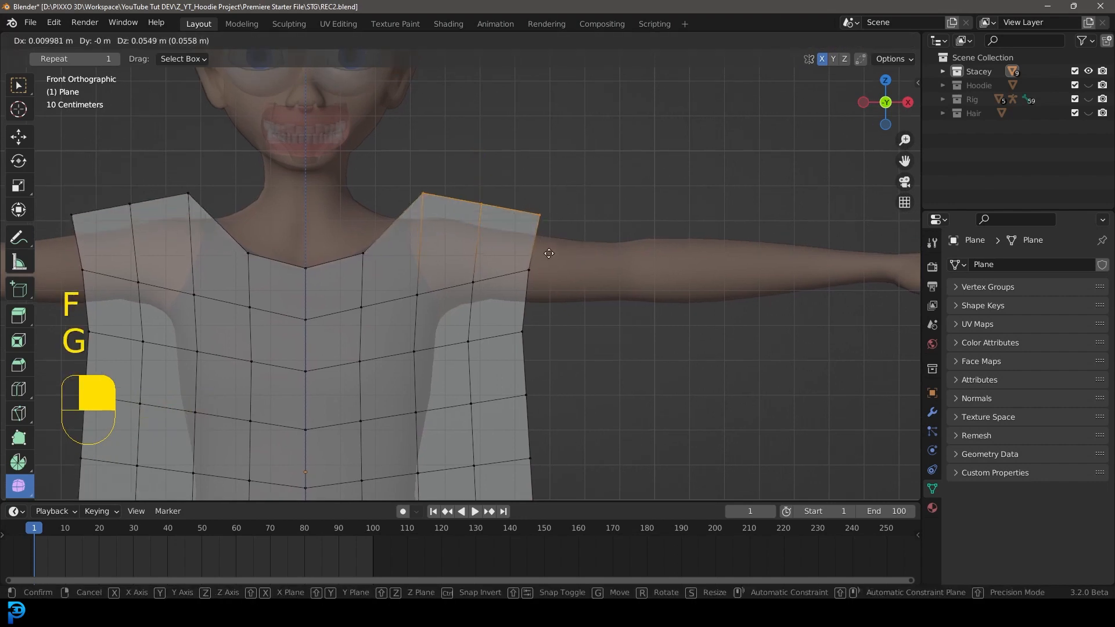
{"action": "left_click", "coordinate": [548, 263]}
- Raise the neckline vertex beside the centre and fine-tune the shoulder edge's vertices to smooth the outline
{"action": "key", "text": "g"}
{"action": "left_click", "coordinate": [363, 240]}
{"action": "left_click", "coordinate": [422, 196]}
{"action": "key", "text": "g"}
{"action": "left_click", "coordinate": [480, 211]}
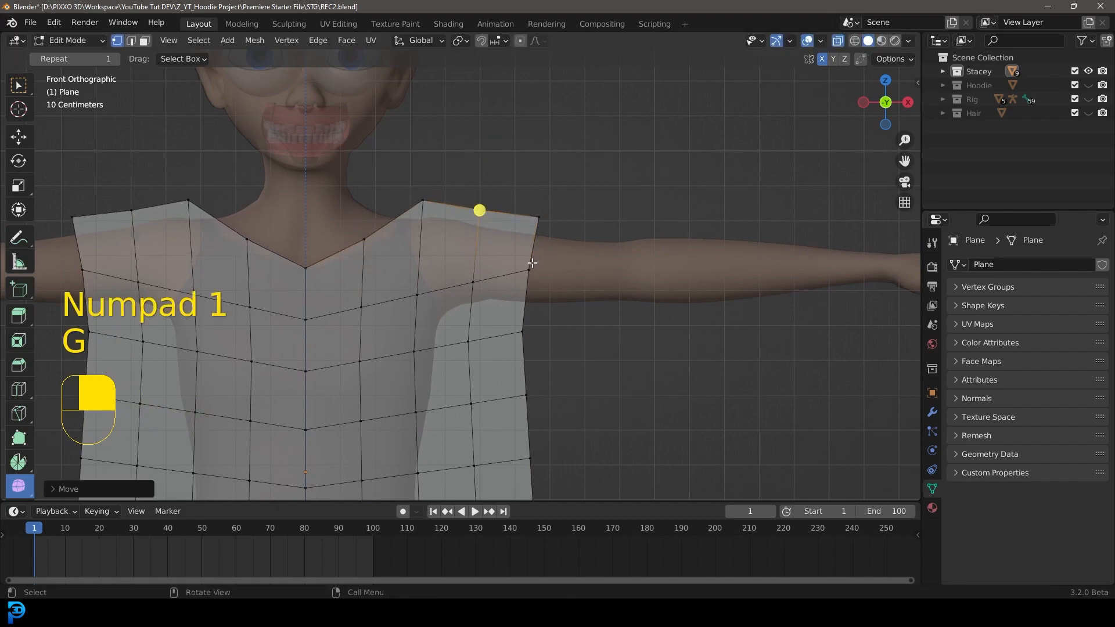
- Raise the vertices in the row just below the neckline and shoulder to even out the grid spacing
{"action": "scroll", "coordinate": [533, 263], "scroll_direction": "down", "scroll_amount": 3}
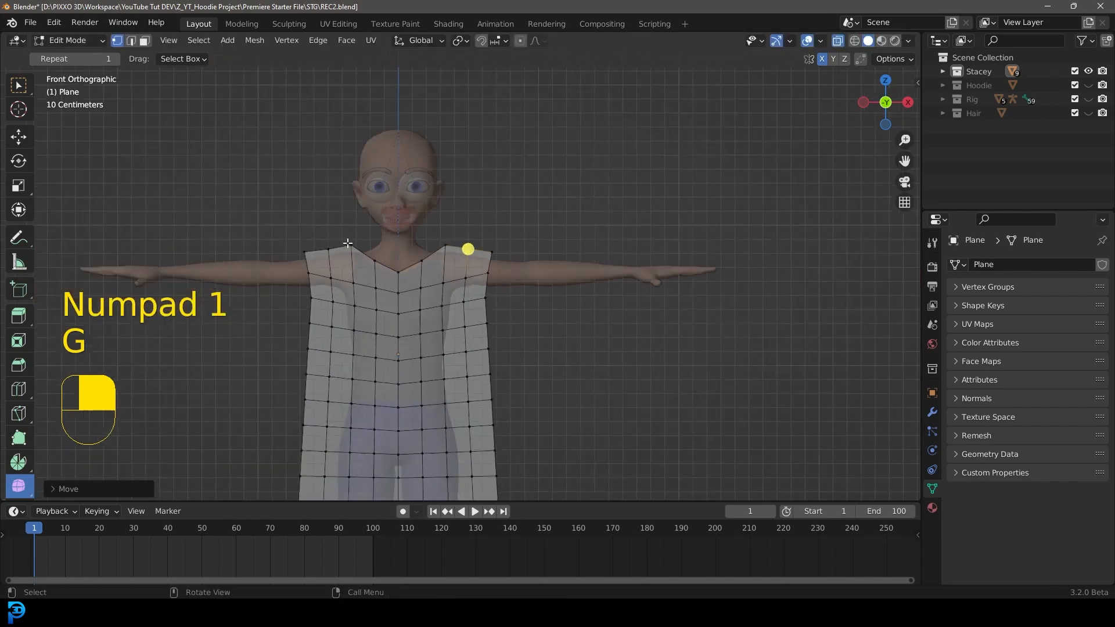
{"action": "scroll", "coordinate": [465, 233], "scroll_direction": "up", "scroll_amount": 2}
{"action": "left_click", "coordinate": [421, 278]}
{"action": "key", "text": "g"}
{"action": "left_click", "coordinate": [421, 271]}
{"action": "left_click", "coordinate": [459, 270]}
{"action": "key", "text": "g"}
{"action": "left_click", "coordinate": [459, 269]}
{"action": "key", "text": "g"}
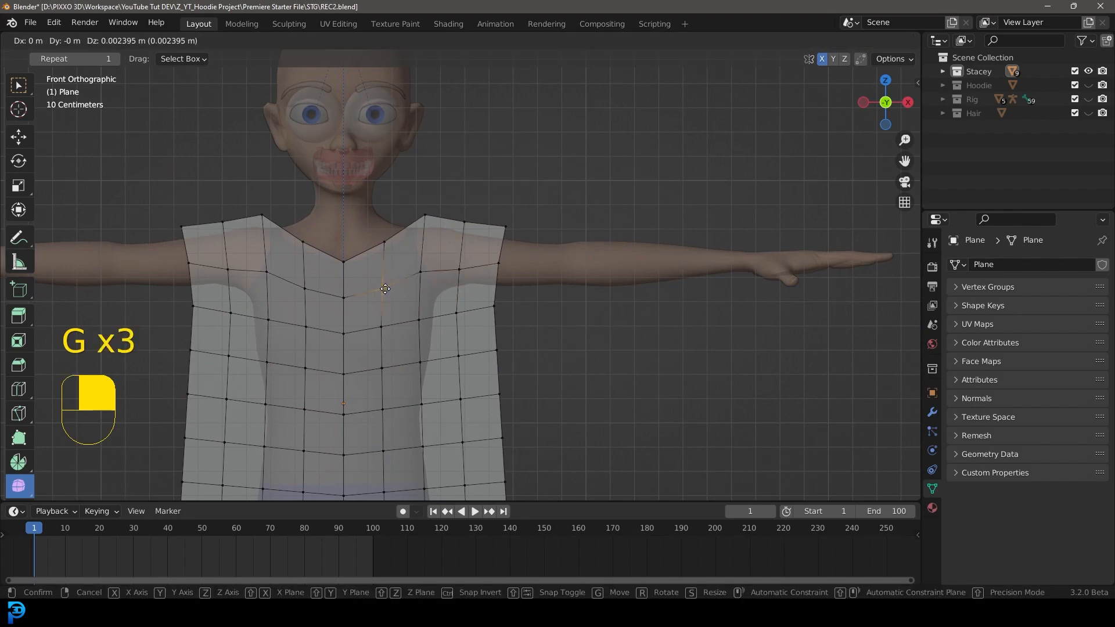
{"action": "left_click", "coordinate": [386, 289]}
- Subdivide the reshaped panel once more to get a finer mesh for the cloth
{"action": "scroll", "coordinate": [468, 256], "scroll_direction": "down", "scroll_amount": 3}
{"action": "middle_click_drag", "start_coordinate": [468, 256], "coordinate": [443, 237]}
{"action": "key", "text": "alt+a"}
{"action": "key", "text": "a"}
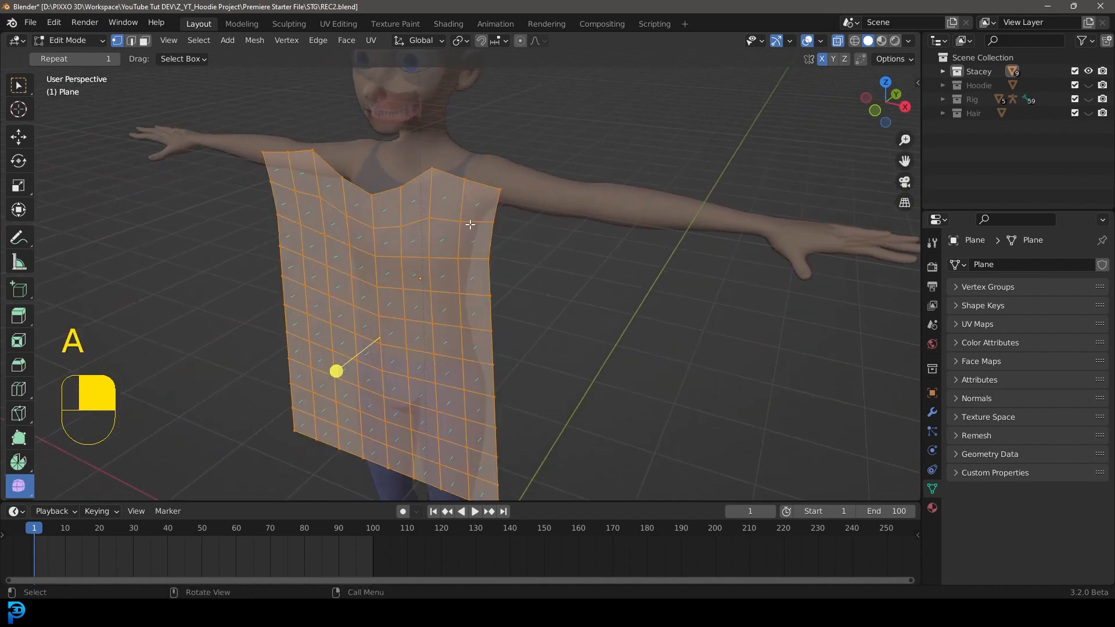
{"action": "right_click", "coordinate": [436, 194]}
{"action": "left_click", "coordinate": [436, 193]}
- Move the whole panel back toward the body so it sits just in front of the chest
{"action": "middle_click_drag", "start_coordinate": [436, 194], "coordinate": [387, 262]}
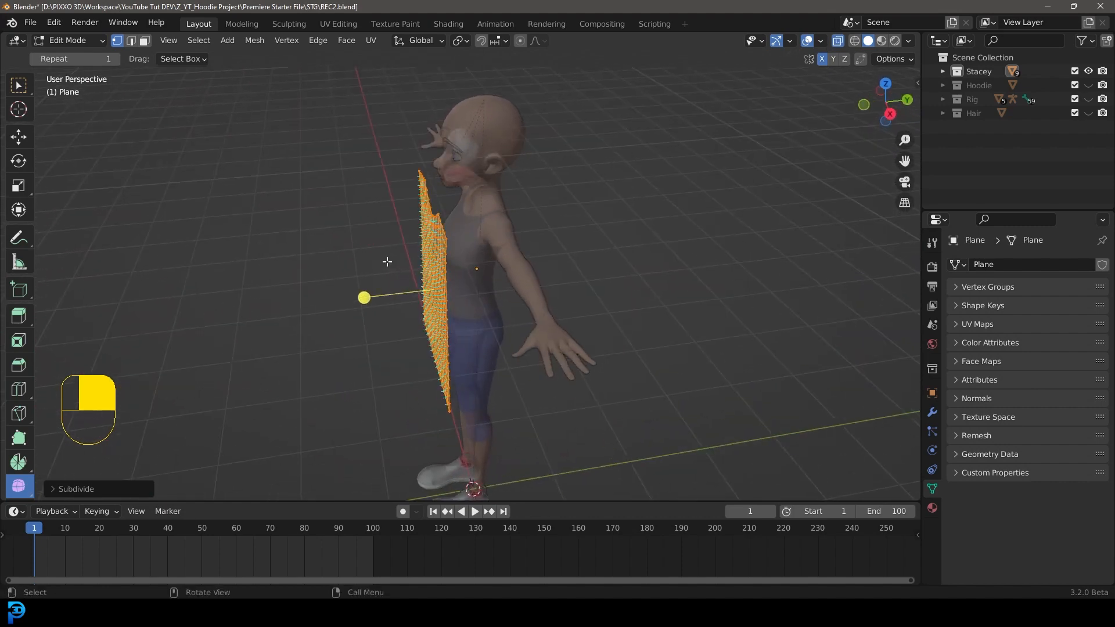
{"action": "key", "text": "KP_3"}
{"action": "scroll", "coordinate": [418, 191], "scroll_direction": "up", "scroll_amount": 3}
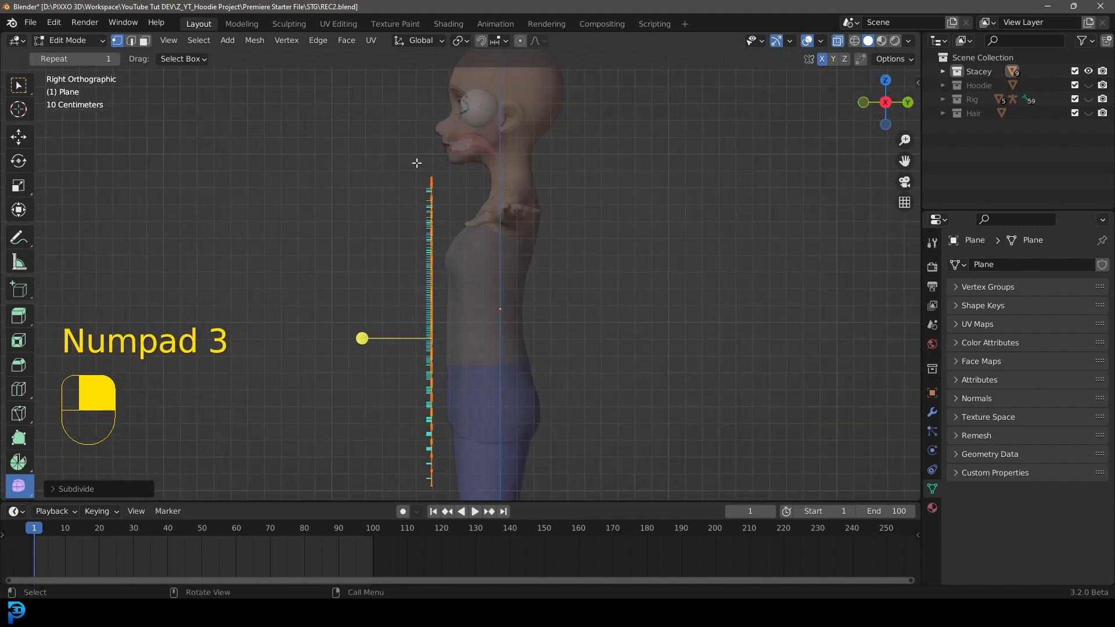
{"action": "middle_click_drag", "start_coordinate": [473, 279], "coordinate": [479, 197], "text": "shift"}
{"action": "key", "text": "g"}
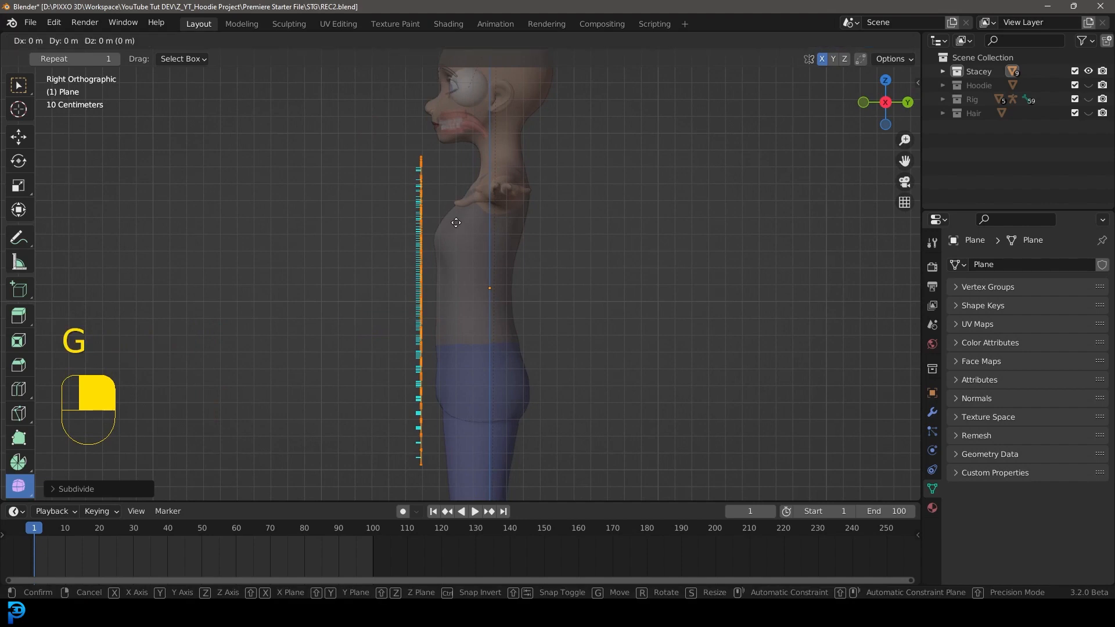
{"action": "left_click", "coordinate": [462, 230]}
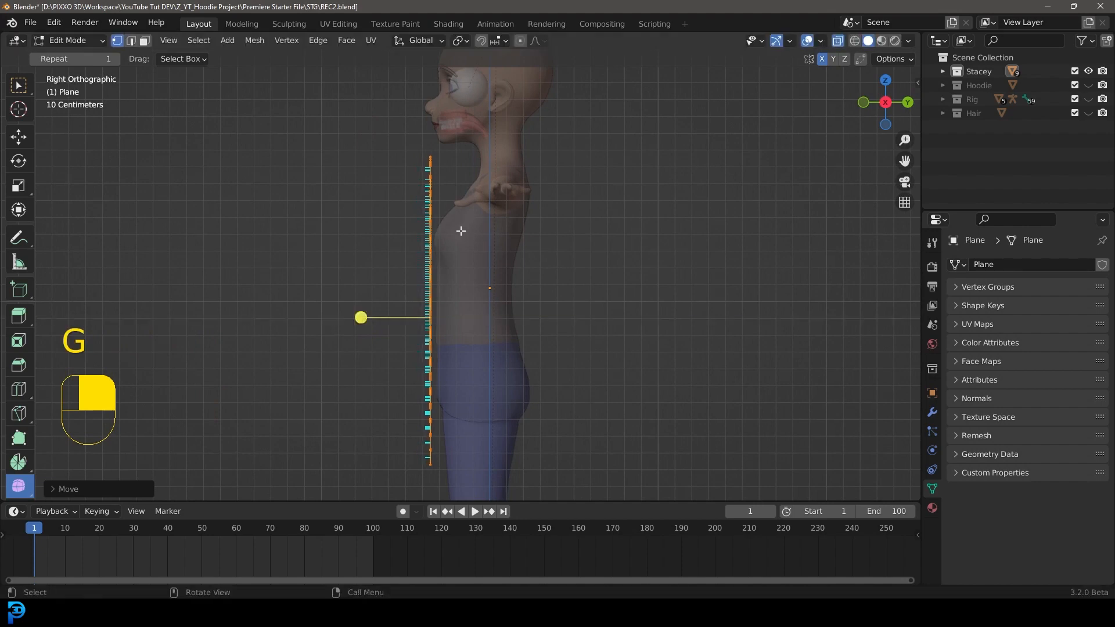
- Turn off X mesh symmetry and delete the vertices of the panel's half on the negative X side
{"action": "middle_click_drag", "start_coordinate": [418, 172], "coordinate": [540, 287]}
{"action": "key", "text": "KP_1"}
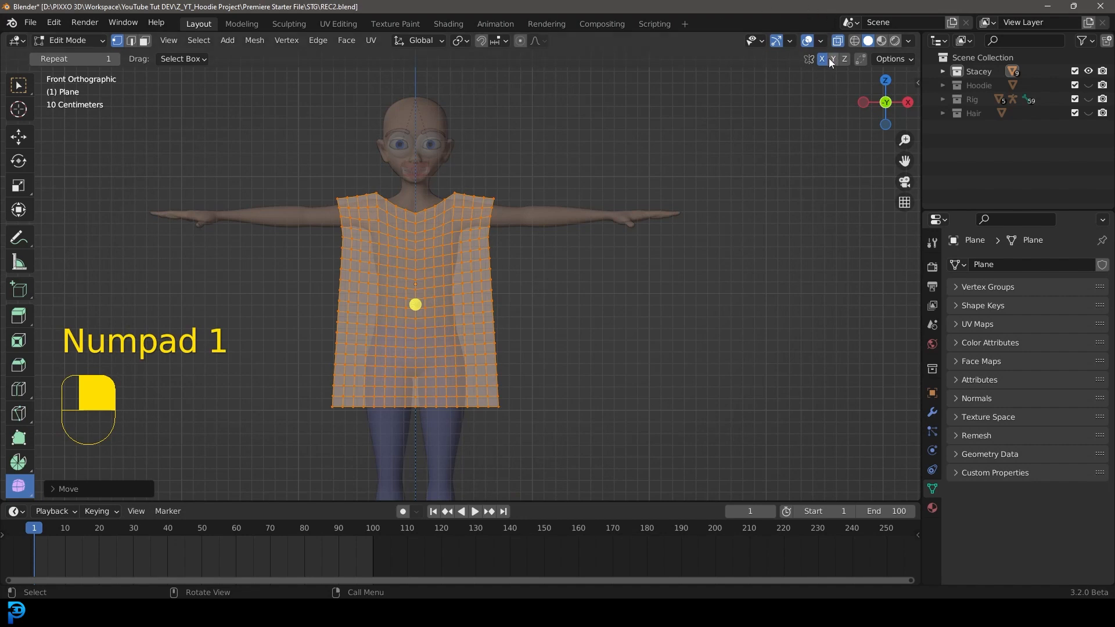
{"action": "left_click_drag", "start_coordinate": [251, 117], "coordinate": [416, 471]}
{"action": "scroll", "coordinate": [433, 177], "scroll_direction": "up", "scroll_amount": 1}
{"action": "key", "text": "x"}
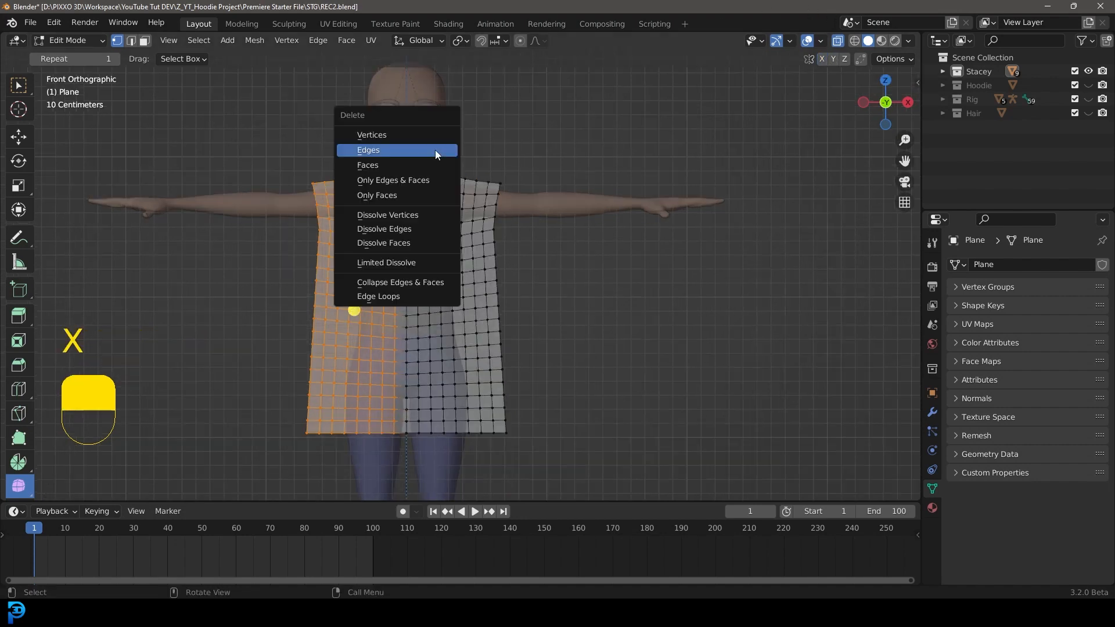
{"action": "left_click", "coordinate": [399, 138]}
- Add a Mirror modifier on the X axis with Clipping enabled, and test it by moving the selected half without keeping the move
{"action": "left_click", "coordinate": [933, 412]}
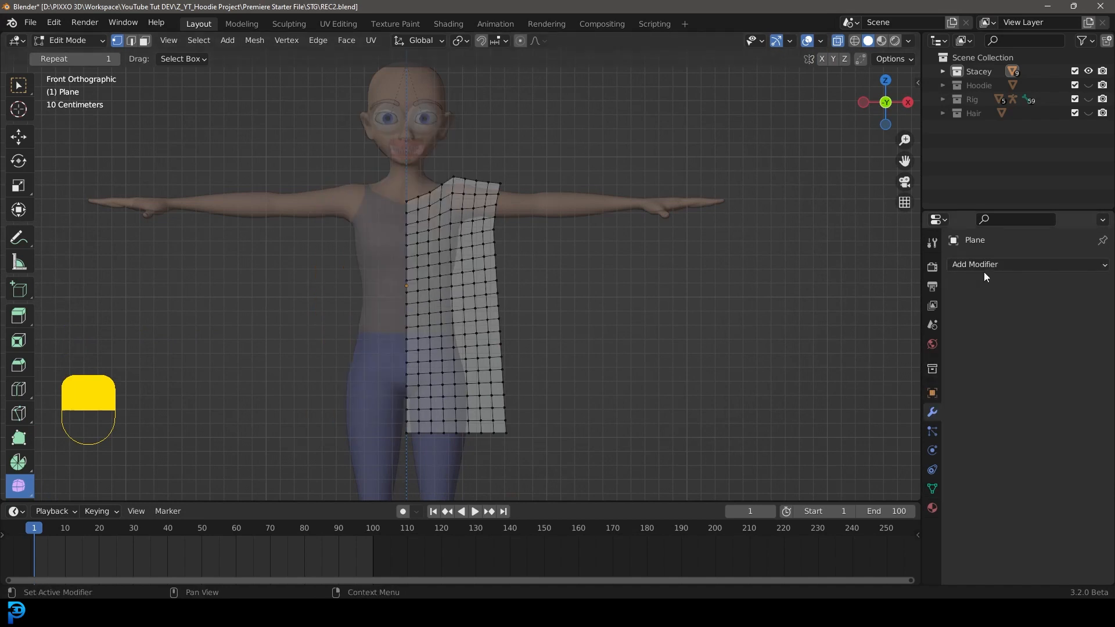
{"action": "left_click", "coordinate": [985, 265]}
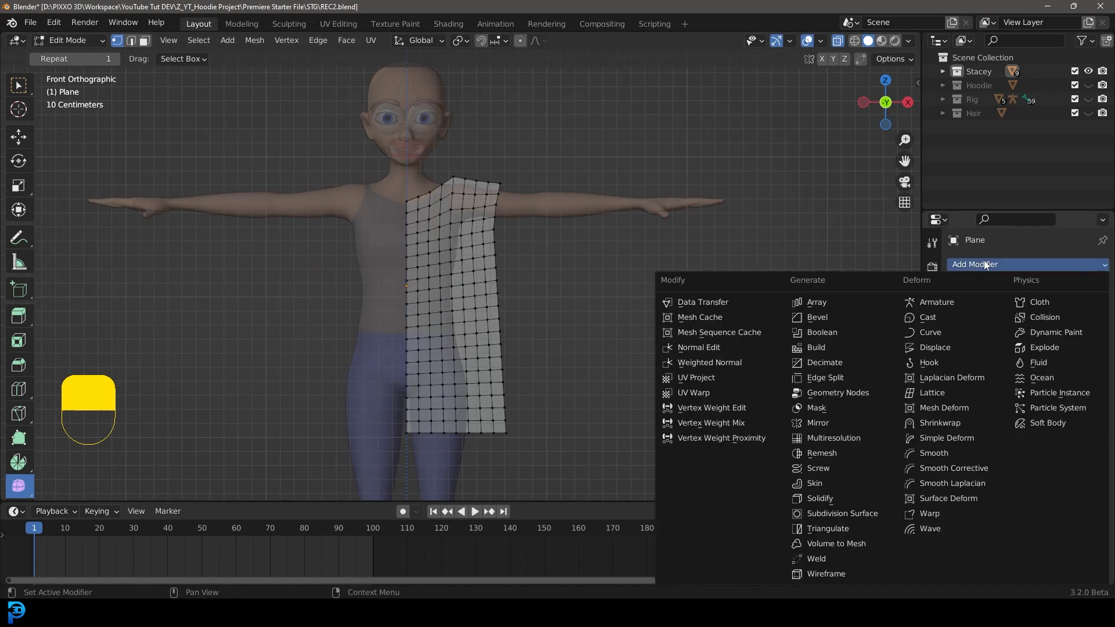
{"action": "left_click", "coordinate": [837, 422]}
{"action": "left_click", "coordinate": [1016, 373]}
{"action": "key", "text": "a"}
{"action": "key", "text": "g"}
{"action": "right_click", "coordinate": [578, 329]}
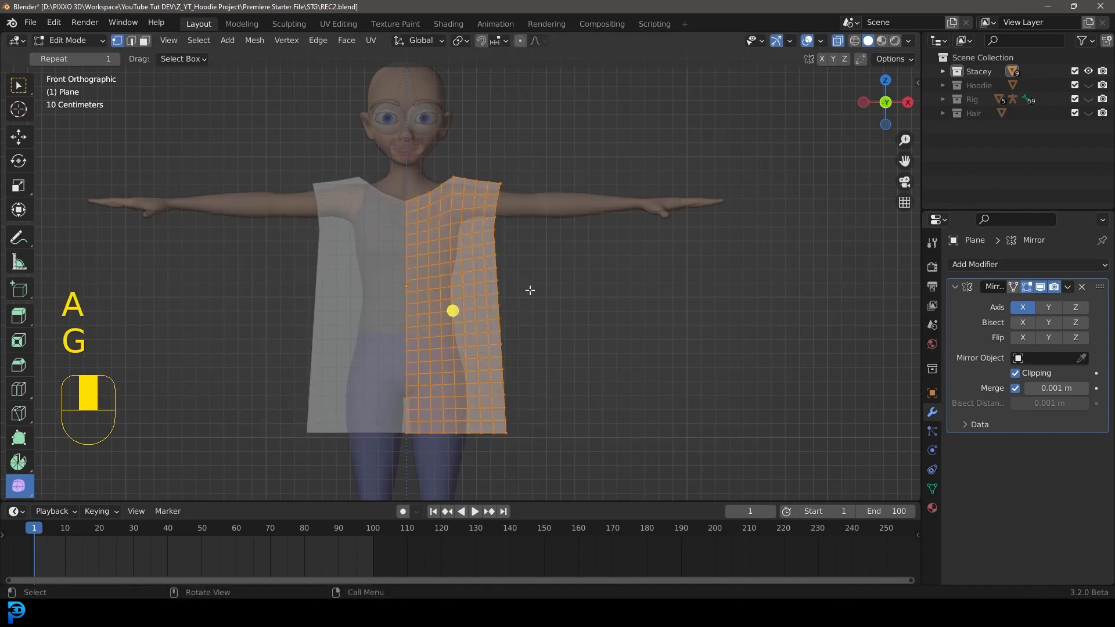
- Extrude the whole panel half backward past the character's back to form the garment's side and back
{"action": "middle_click_drag", "start_coordinate": [497, 210], "coordinate": [375, 325]}
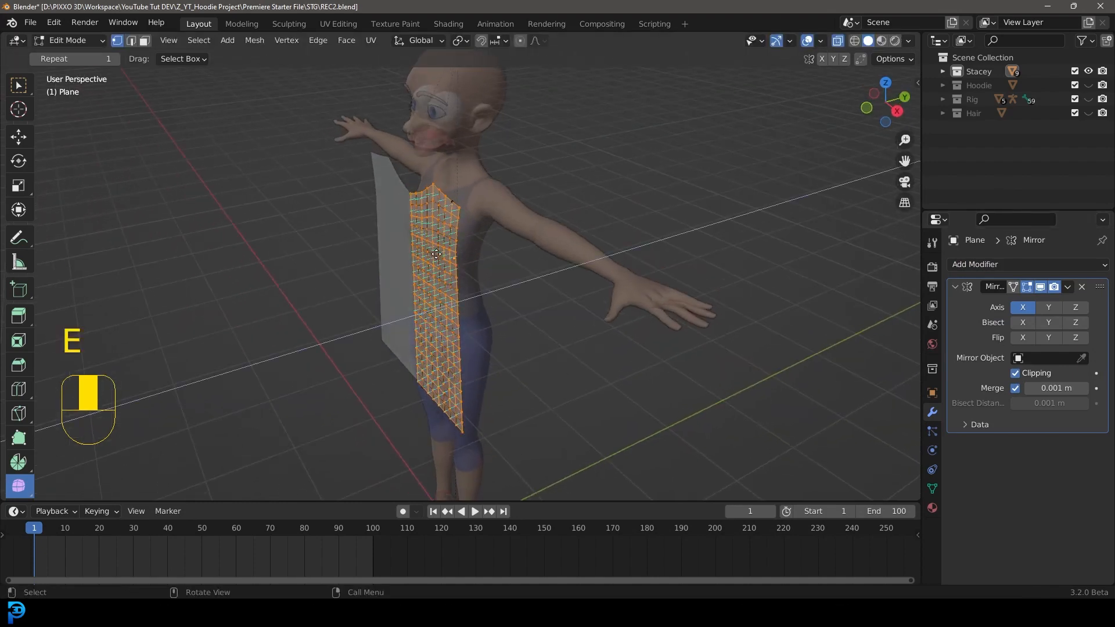
{"action": "key", "text": "e"}
{"action": "left_click", "coordinate": [459, 305]}
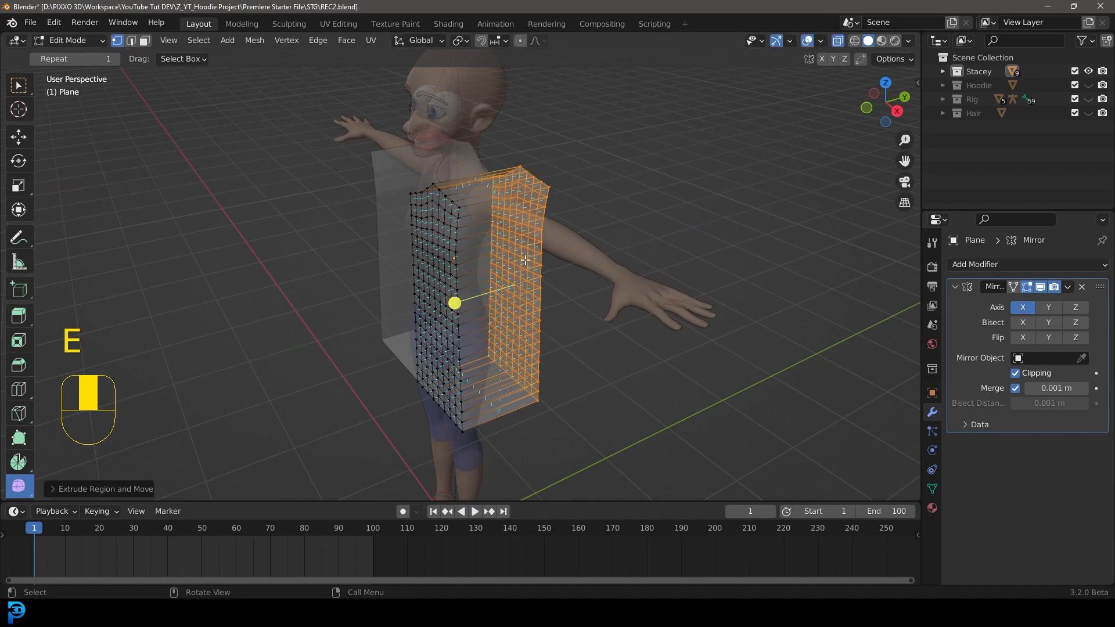
- Move the extruded back panel about 0.077 m forward along Y so it sits closer to the character's back
{"action": "key", "text": "KP_3"}
{"action": "scroll", "coordinate": [536, 231], "scroll_direction": "up", "scroll_amount": 3}
{"action": "key", "text": "g"}
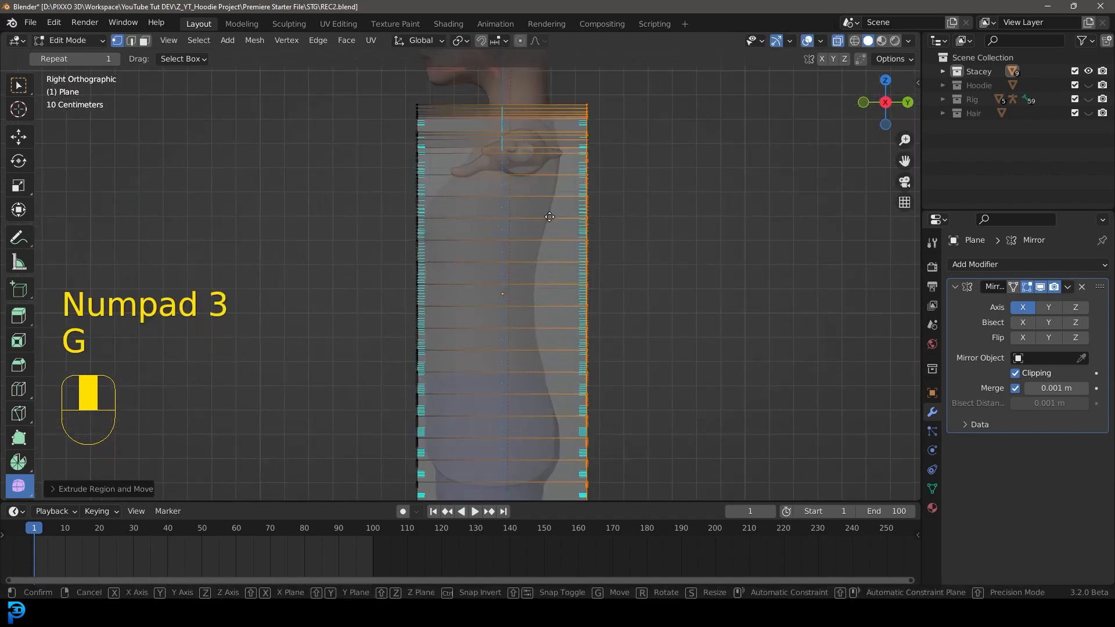
{"action": "middle_click", "coordinate": [533, 226]}
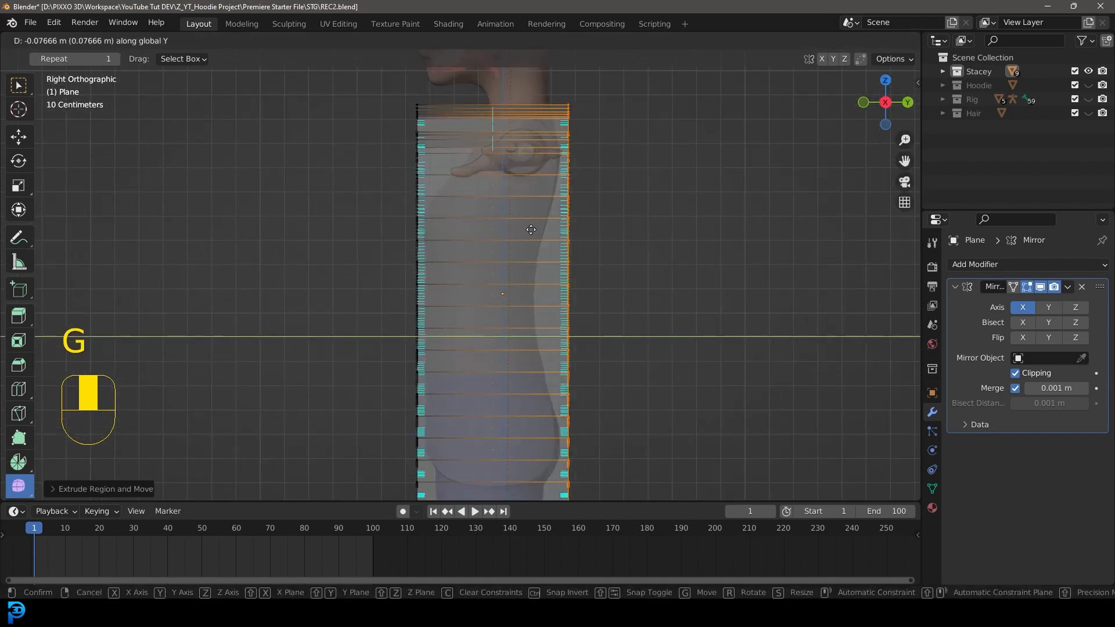
{"action": "left_click", "coordinate": [530, 228]}
- Recalculate the selected back panel's normals to face outside and turn off X-ray display
{"action": "mouse_move", "coordinate": [531, 229]}
{"action": "middle_mouse_down"}
{"action": "mouse_move", "coordinate": [440, 237]}
{"action": "mouse_move", "coordinate": [453, 246]}
{"action": "middle_mouse_up"}
{"action": "key", "text": "z"}
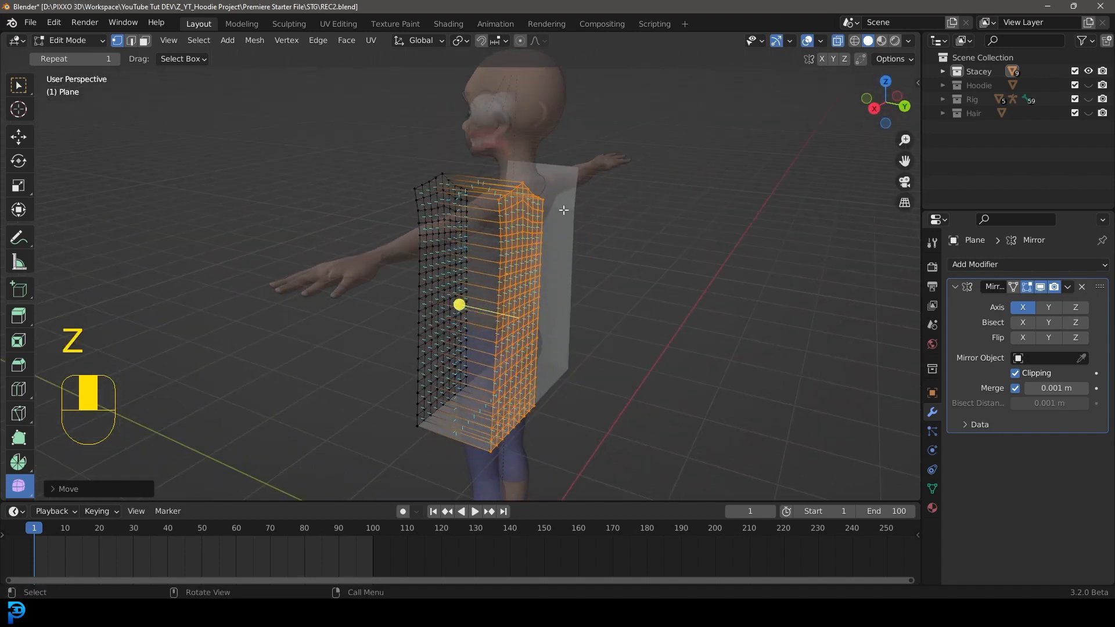
{"action": "scroll", "coordinate": [557, 221], "scroll_direction": "up", "scroll_amount": 3}
{"action": "key", "text": "z"}
{"action": "mouse_move", "coordinate": [669, 206]}
{"action": "middle_mouse_down"}
{"action": "mouse_move", "coordinate": [660, 207]}
{"action": "mouse_move", "coordinate": [673, 204]}
{"action": "middle_mouse_up"}
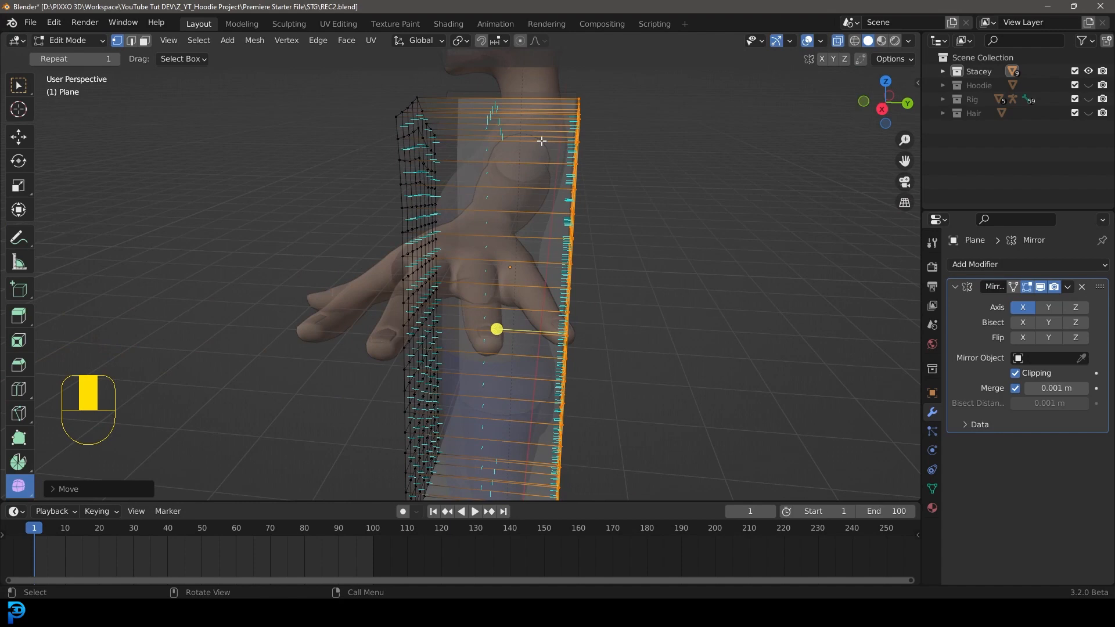
{"action": "scroll", "coordinate": [579, 116], "scroll_direction": "up", "scroll_amount": 3}
{"action": "scroll", "coordinate": [605, 160], "scroll_direction": "down", "scroll_amount": 2}
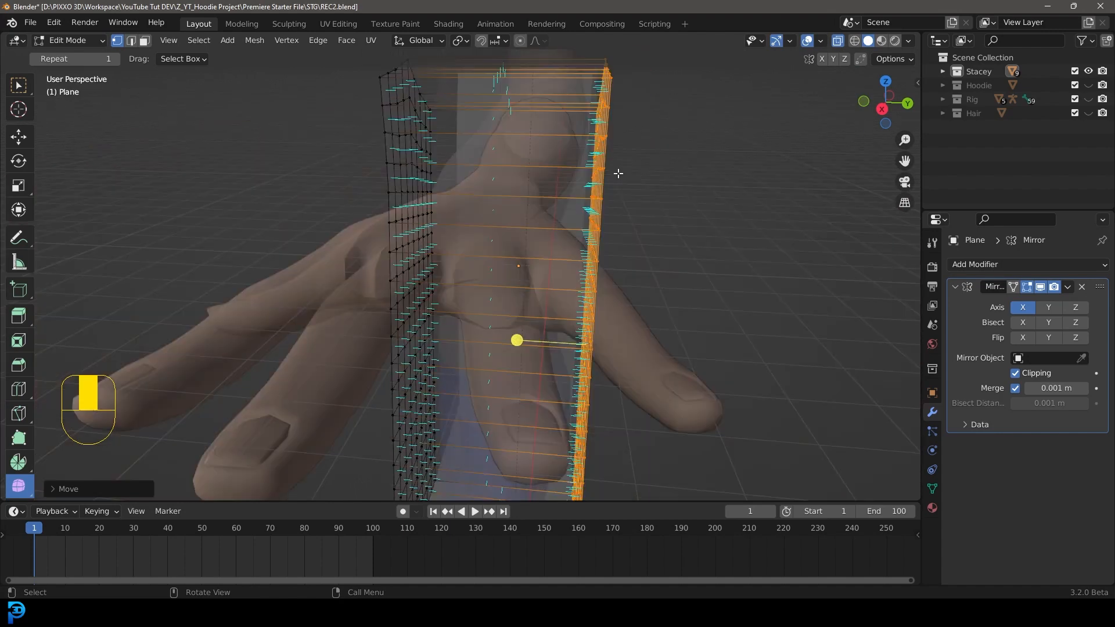
{"action": "key", "text": "alt+n"}
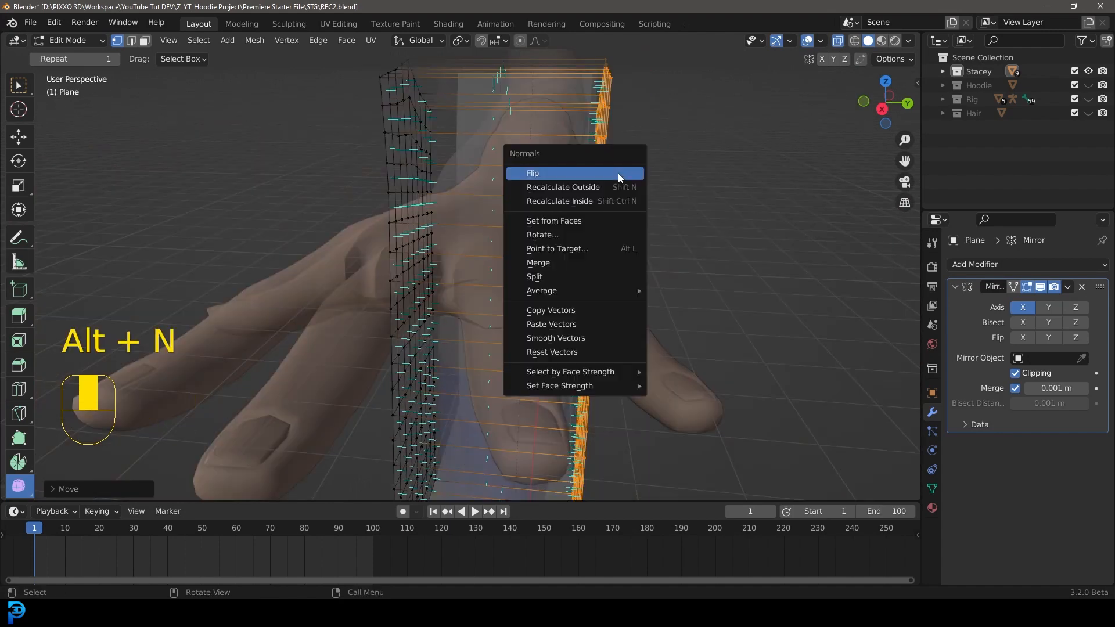
{"action": "left_click", "coordinate": [606, 187]}
{"action": "scroll", "coordinate": [607, 156], "scroll_direction": "down", "scroll_amount": 4}
{"action": "mouse_move", "coordinate": [603, 178]}
{"action": "middle_mouse_down"}
{"action": "mouse_move", "coordinate": [525, 186]}
{"action": "mouse_move", "coordinate": [593, 250]}
{"action": "mouse_move", "coordinate": [636, 224]}
{"action": "middle_mouse_up"}
{"action": "key", "text": "z"}
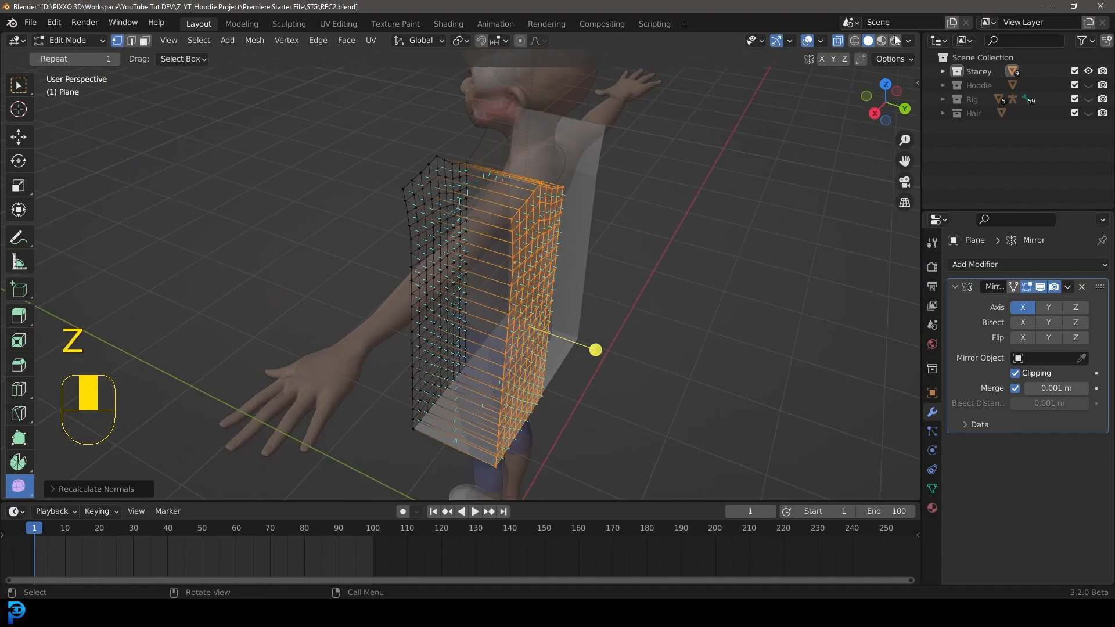
{"action": "left_click", "coordinate": [838, 42]}
{"action": "middle_click_drag", "start_coordinate": [529, 210], "coordinate": [461, 192]}
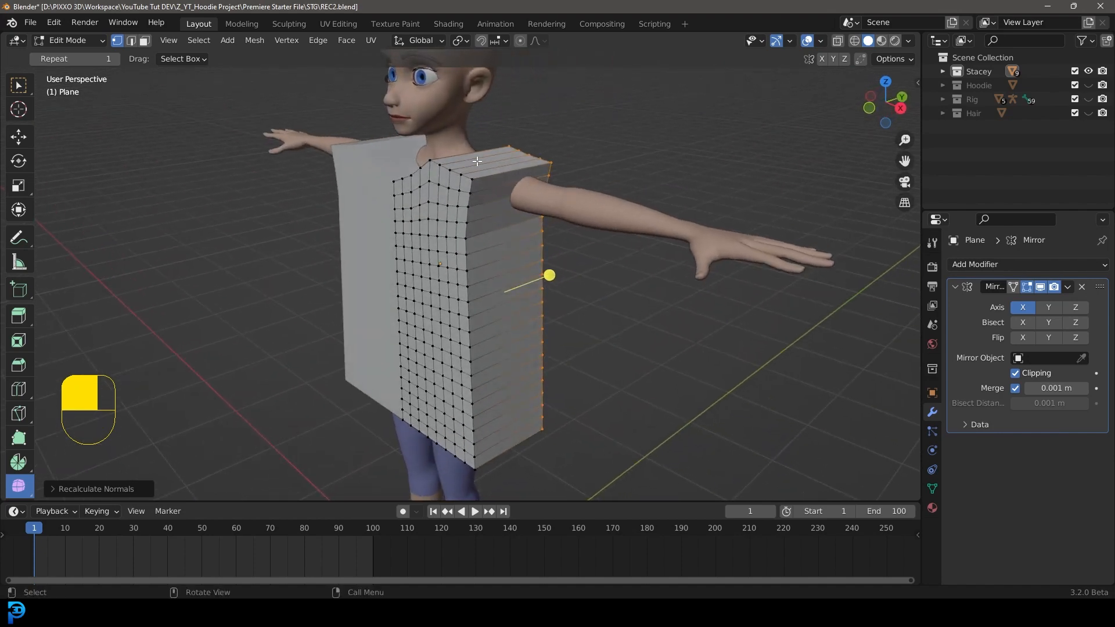
- Give the garment a new material with a blue viewport display color
{"action": "key", "text": "Tab"}
{"action": "left_click", "coordinate": [932, 508]}
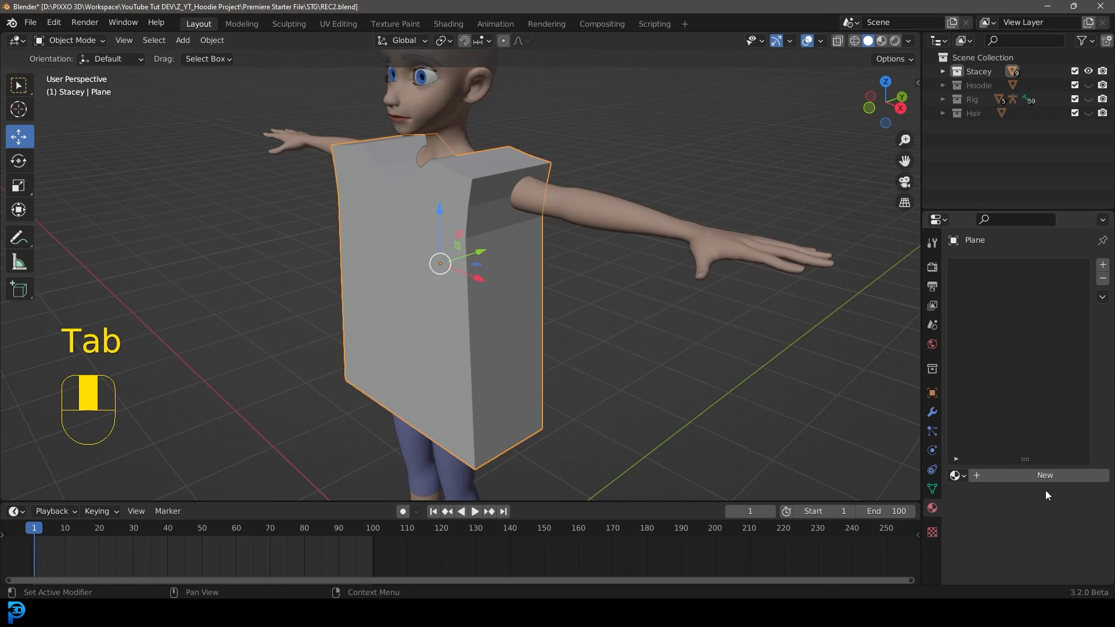
{"action": "left_click", "coordinate": [1038, 476]}
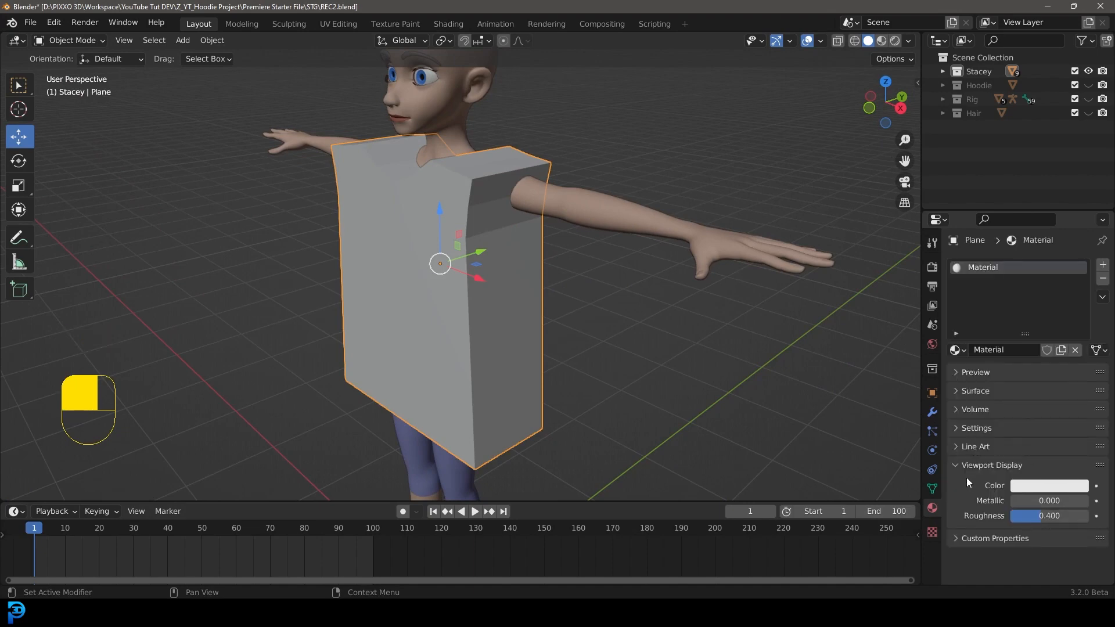
{"action": "left_click", "coordinate": [1043, 487]}
{"action": "left_click_drag", "start_coordinate": [1017, 361], "coordinate": [1042, 308]}
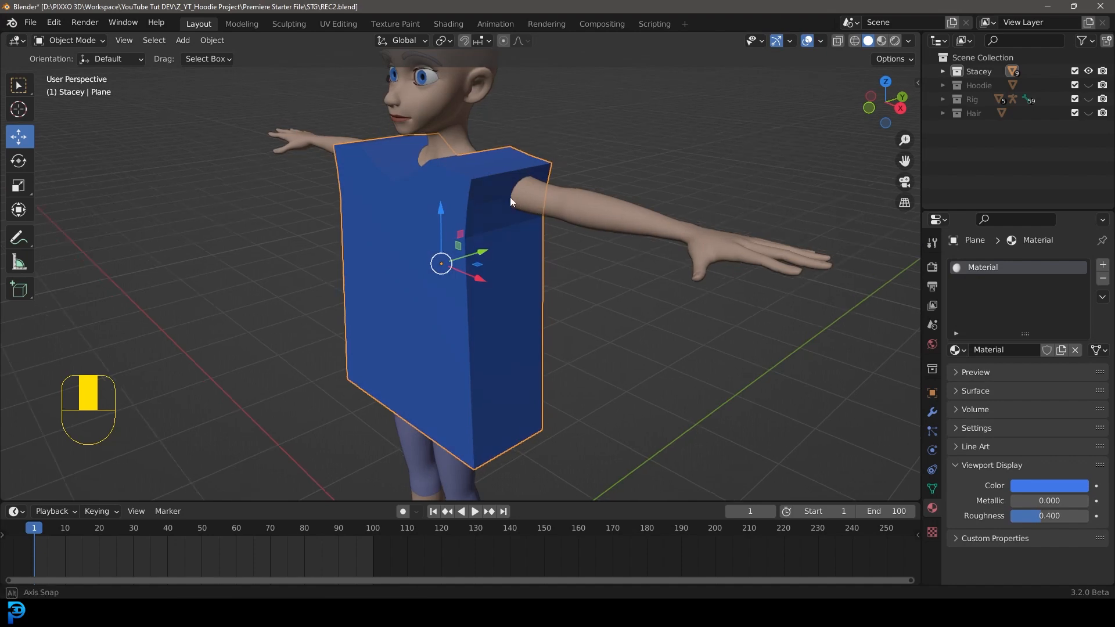
{"action": "middle_click_drag", "start_coordinate": [517, 197], "coordinate": [494, 212]}
- Add a second material and assign it to the loop of side faces connecting the front and back panels
{"action": "left_click", "coordinate": [1103, 264]}
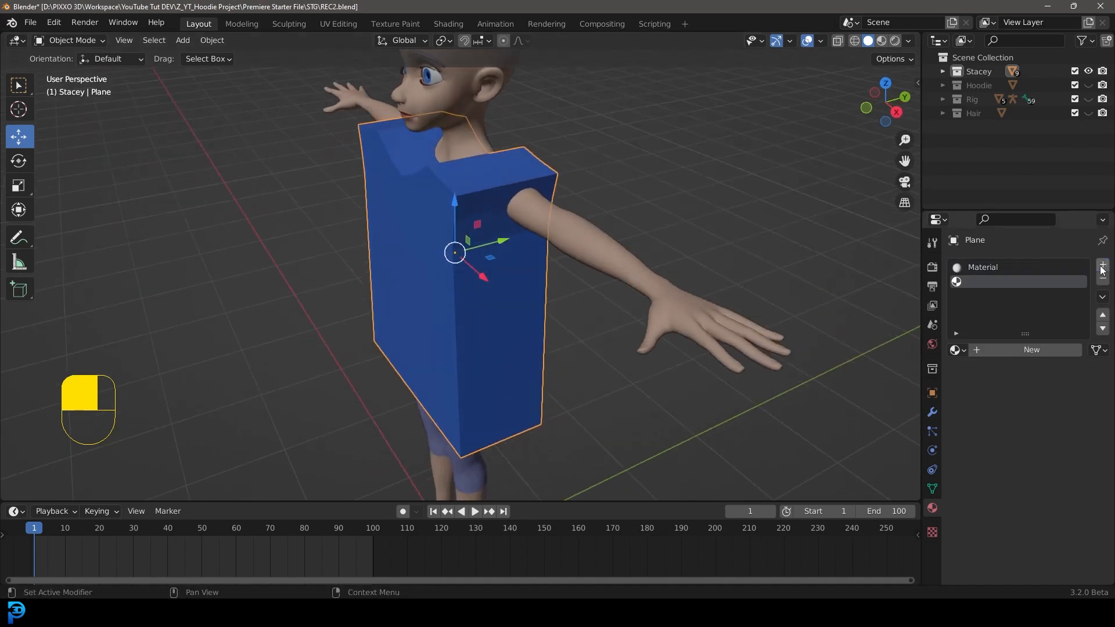
{"action": "left_click", "coordinate": [1031, 350]}
{"action": "key", "text": "Tab"}
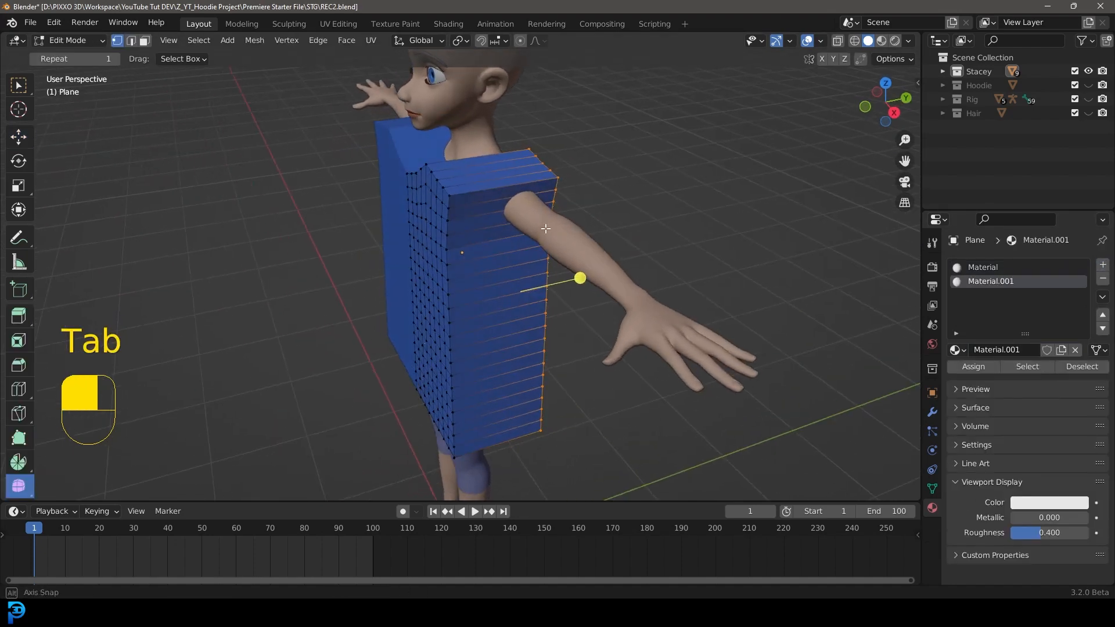
{"action": "middle_click_drag", "start_coordinate": [577, 277], "coordinate": [585, 203]}
{"action": "key", "text": "alt+a"}
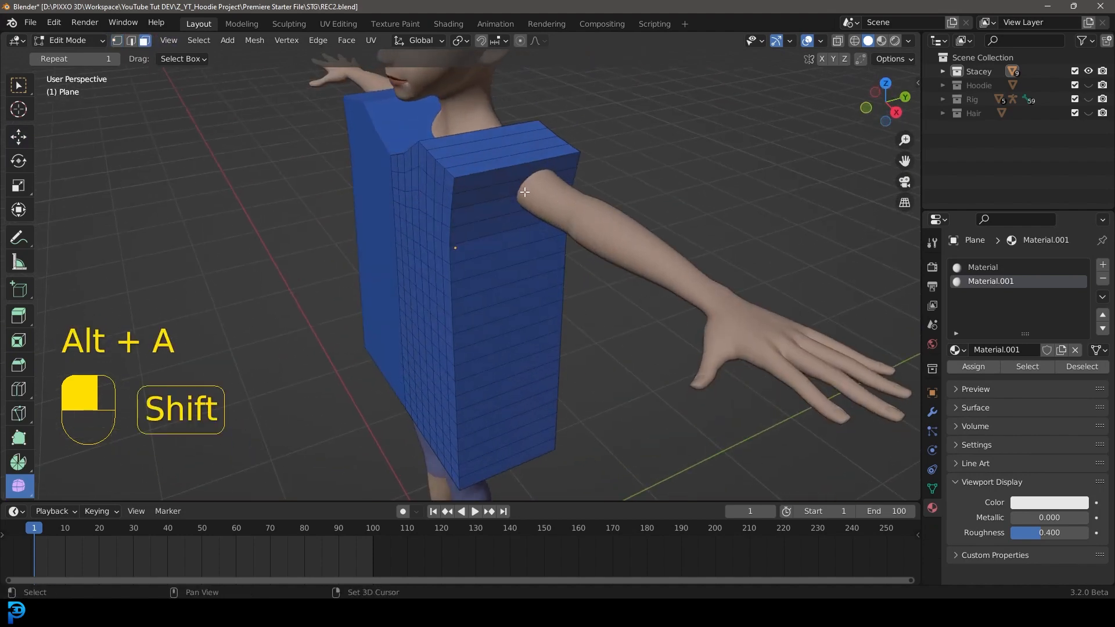
{"action": "left_click", "coordinate": [511, 151], "text": "alt+shift"}
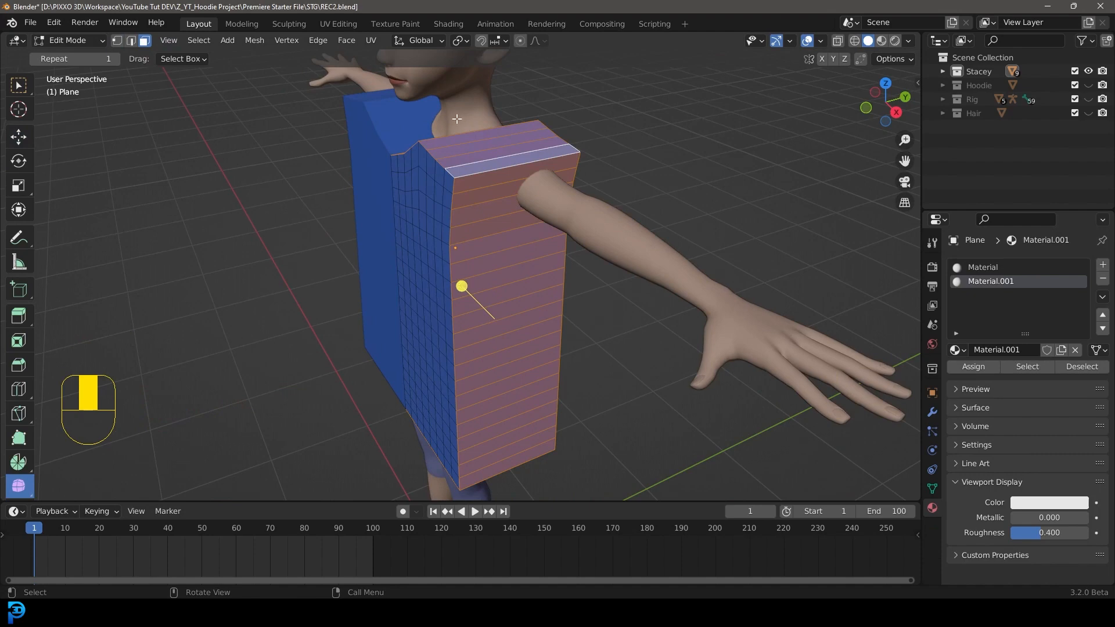
{"action": "middle_click_drag", "start_coordinate": [512, 399], "coordinate": [1015, 328]}
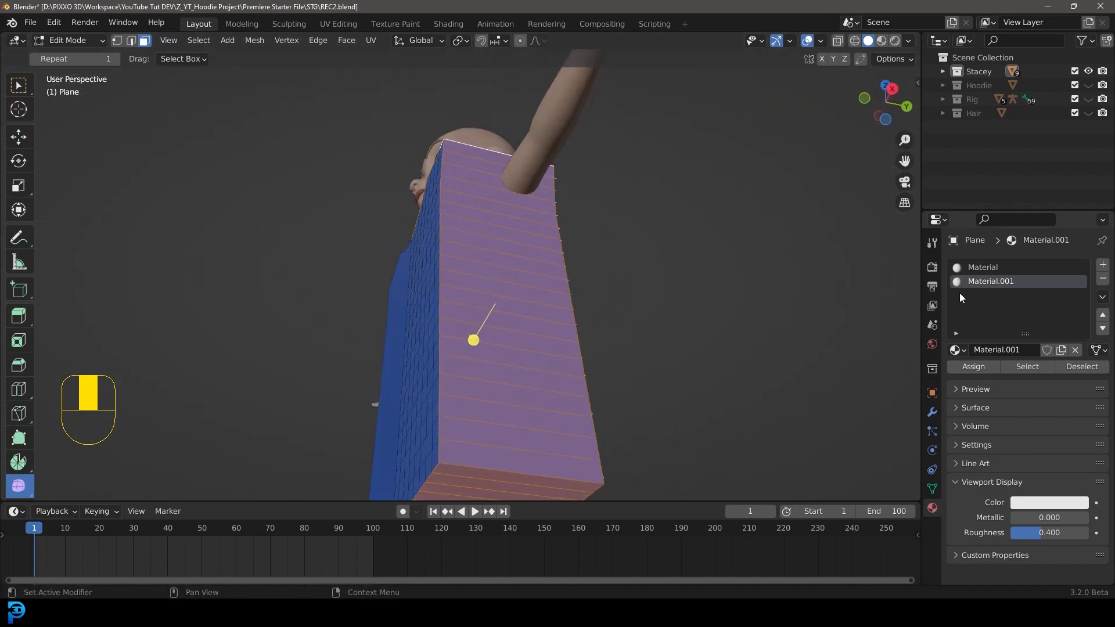
{"action": "left_click", "coordinate": [974, 367]}
{"action": "middle_click_drag", "start_coordinate": [639, 279], "coordinate": [472, 186]}
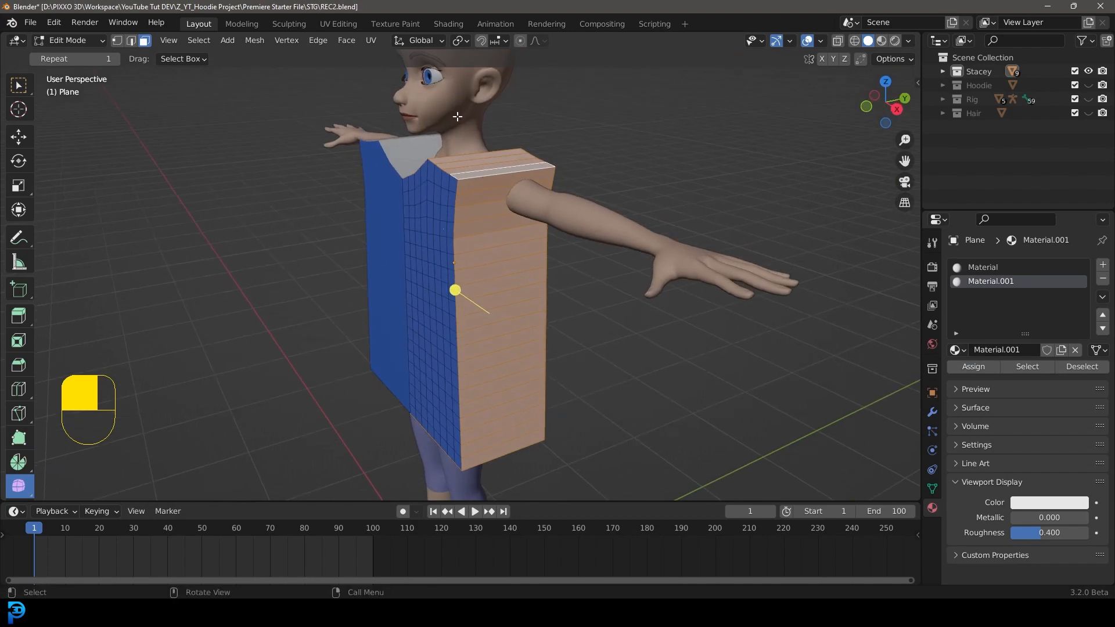
- Delete the faces closing the underside of the torso around the legs
{"action": "middle_click_drag", "start_coordinate": [521, 387], "coordinate": [515, 250]}
{"action": "middle_click_drag", "start_coordinate": [515, 291], "coordinate": [515, 219], "text": "shift"}
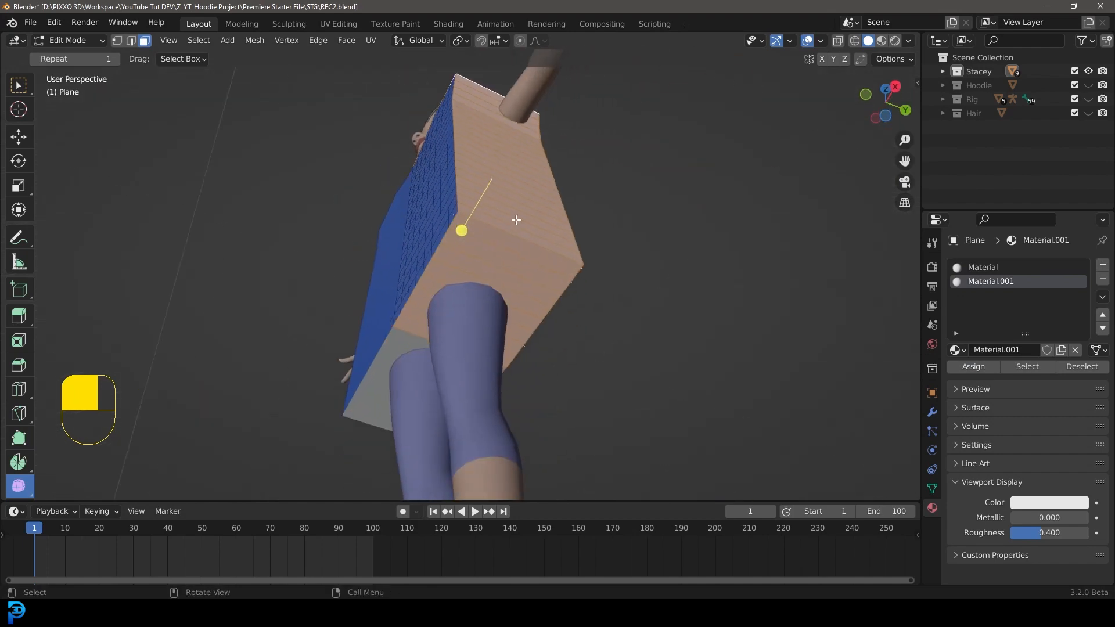
{"action": "scroll", "coordinate": [515, 225], "scroll_direction": "up", "scroll_amount": 3}
{"action": "left_click", "coordinate": [523, 207]}
{"action": "left_click", "coordinate": [506, 232], "text": "shift"}
{"action": "key", "text": "c"}
{"action": "left_click_drag", "start_coordinate": [473, 267], "coordinate": [432, 405]}
{"action": "key", "text": "Escape"}
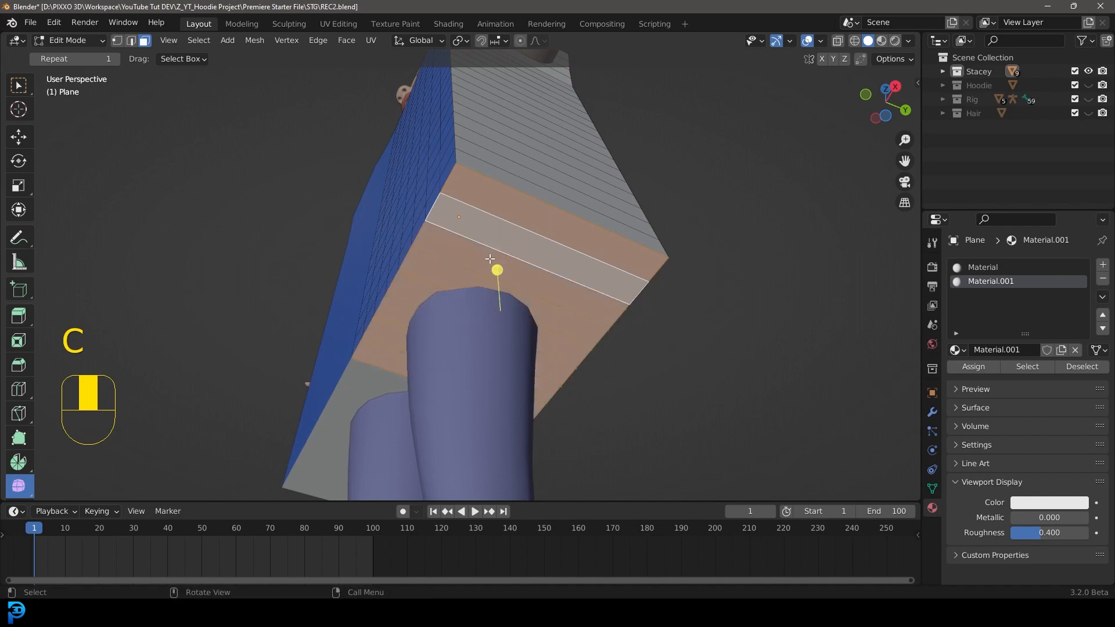
{"action": "key", "text": "x"}
{"action": "left_click", "coordinate": [468, 289]}
- Delete the connecting faces around the character's neck to open the collar
{"action": "middle_click_drag", "start_coordinate": [469, 289], "coordinate": [516, 228]}
{"action": "scroll", "coordinate": [516, 227], "scroll_direction": "up", "scroll_amount": 1}
{"action": "middle_click_drag", "start_coordinate": [516, 228], "coordinate": [516, 259], "text": "shift"}
{"action": "scroll", "coordinate": [516, 260], "scroll_direction": "up", "scroll_amount": 2}
{"action": "left_click", "coordinate": [516, 252], "text": "shift"}
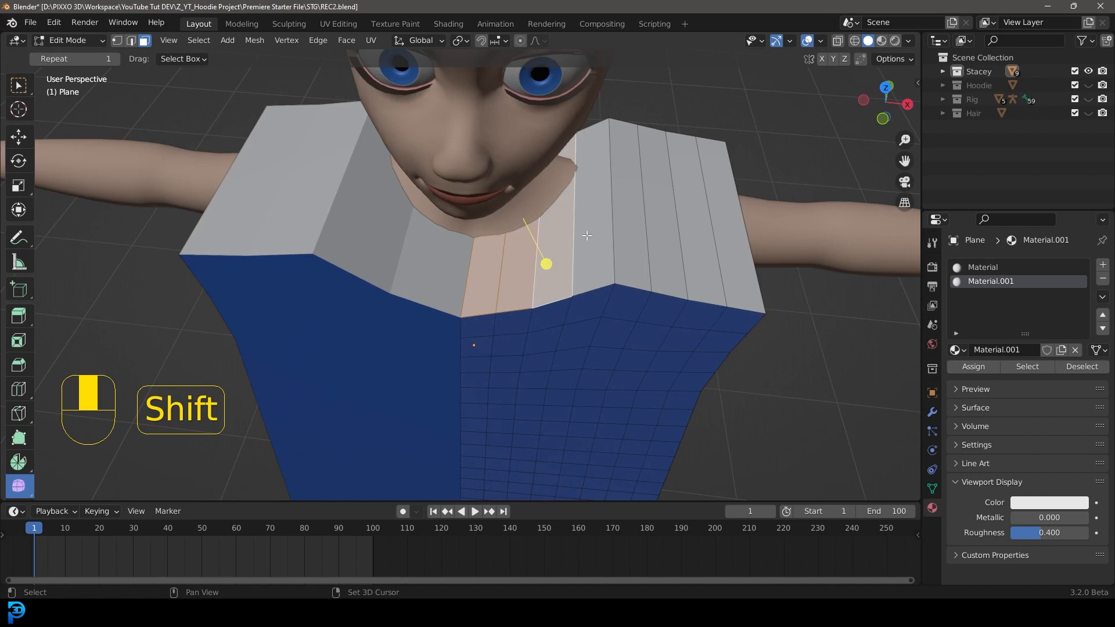
{"action": "left_click", "coordinate": [561, 251], "text": "shift"}
{"action": "middle_click_drag", "start_coordinate": [560, 251], "coordinate": [582, 220]}
{"action": "key", "text": "x"}
{"action": "left_click", "coordinate": [549, 210]}
- Delete the top four side faces just below the shoulder to open the armhole
{"action": "middle_click_drag", "start_coordinate": [550, 210], "coordinate": [450, 193]}
{"action": "left_click", "coordinate": [452, 191]}
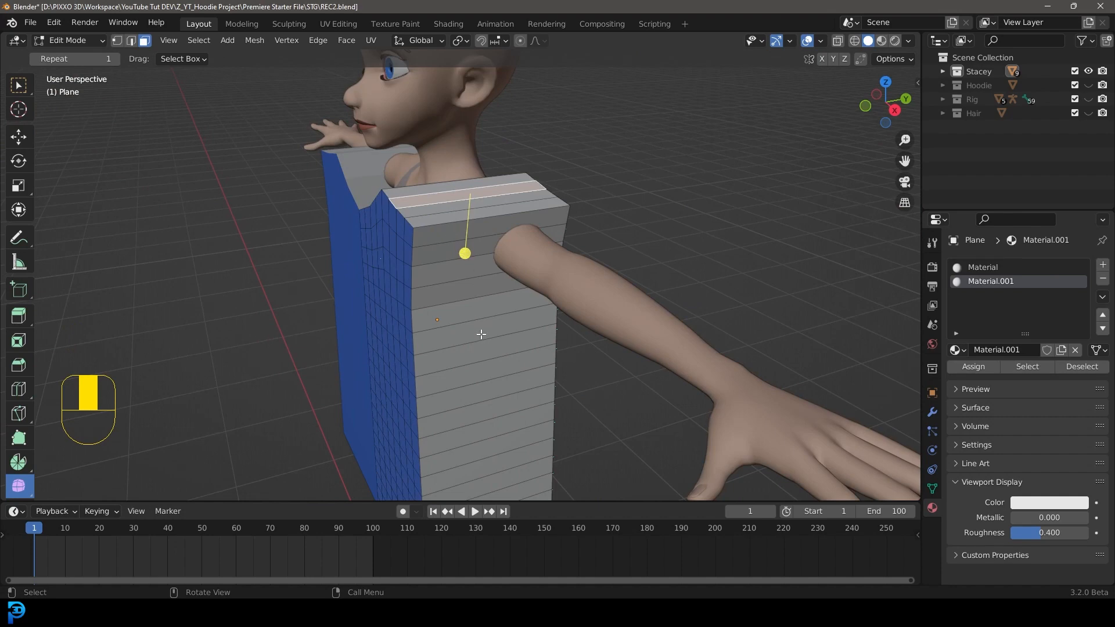
{"action": "middle_click_drag", "start_coordinate": [483, 333], "coordinate": [500, 250]}
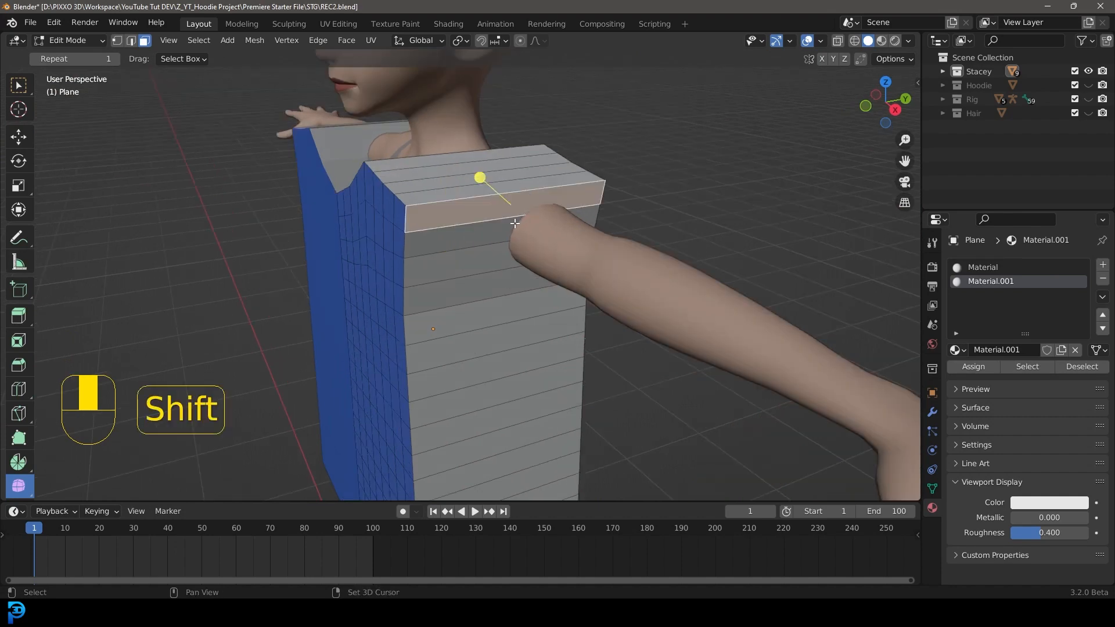
{"action": "left_click", "coordinate": [505, 245], "text": "shift"}
{"action": "left_click", "coordinate": [496, 263], "text": "shift"}
{"action": "left_click", "coordinate": [492, 286], "text": "shift"}
{"action": "middle_click_drag", "start_coordinate": [491, 287], "coordinate": [560, 255]}
{"action": "key", "text": "x"}
{"action": "left_click", "coordinate": [562, 213]}
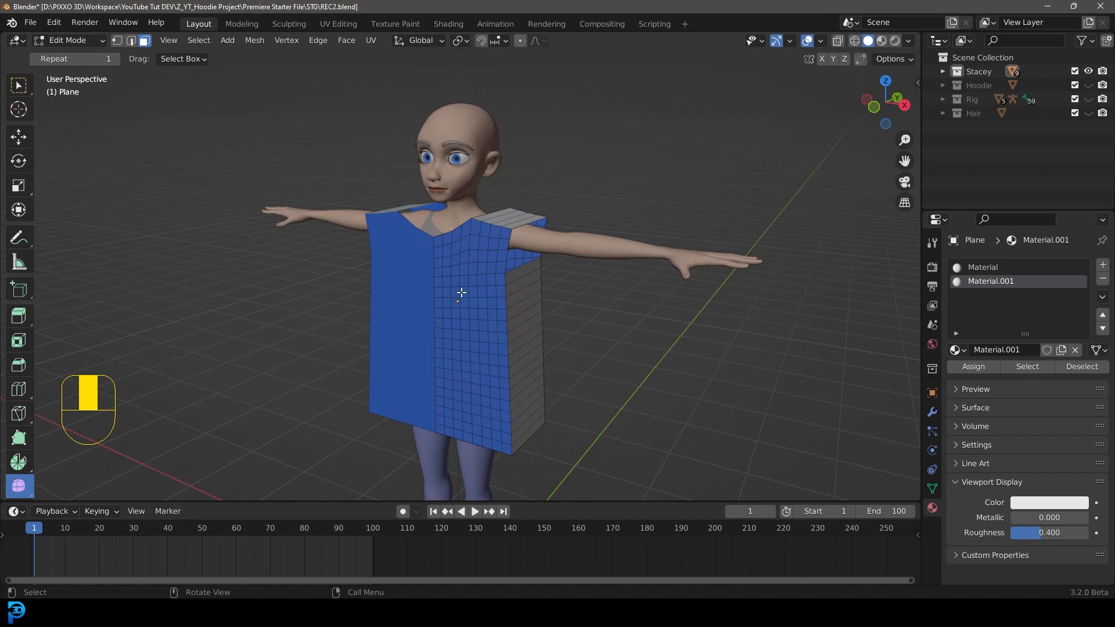
- Add a loop cut with 6 cuts across the shoulder strip between the front and back panels
{"action": "middle_click_drag", "start_coordinate": [459, 326], "coordinate": [478, 191], "text": "shift"}
{"action": "left_click", "coordinate": [132, 41]}
{"action": "scroll", "coordinate": [448, 269], "scroll_direction": "up", "scroll_amount": 2}
{"action": "key", "text": "alt+a"}
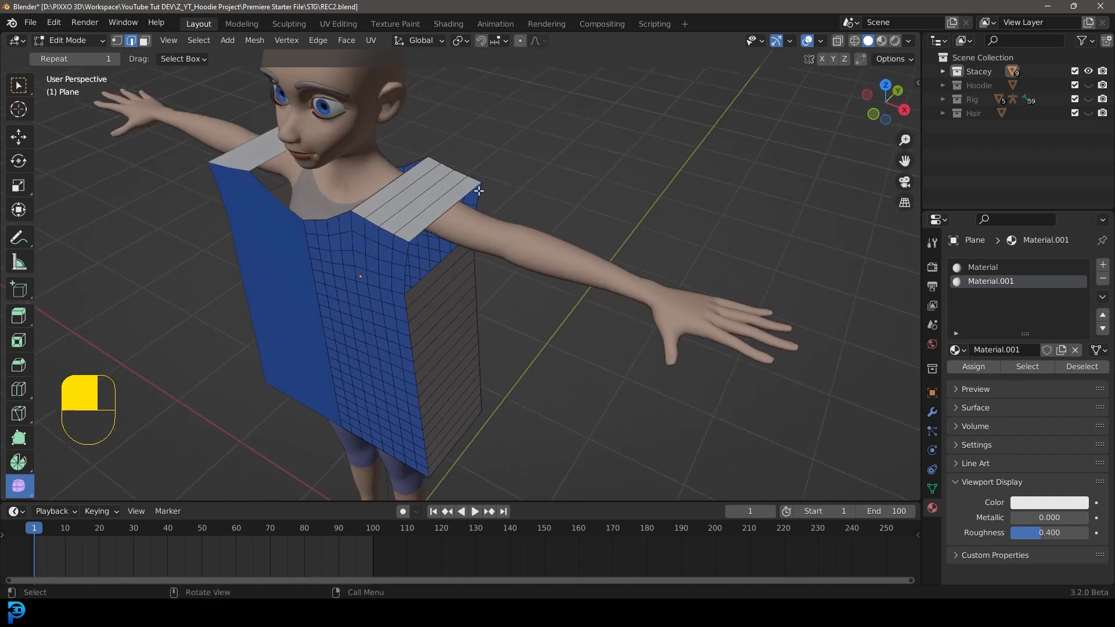
{"action": "middle_click_drag", "start_coordinate": [409, 210], "coordinate": [369, 209]}
{"action": "middle_click_drag", "start_coordinate": [370, 209], "coordinate": [361, 230], "text": "shift"}
{"action": "scroll", "coordinate": [376, 255], "scroll_direction": "up", "scroll_amount": 2}
{"action": "scroll", "coordinate": [431, 231], "scroll_direction": "up", "scroll_amount": 1}
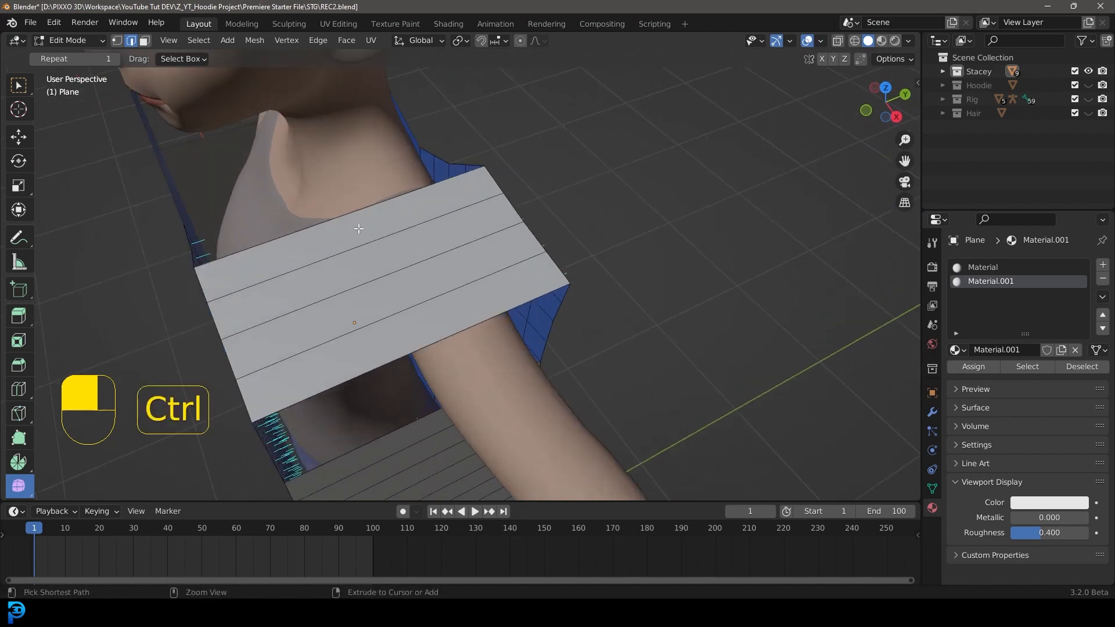
{"action": "key", "text": "ctrl+r"}
{"action": "scroll", "coordinate": [352, 219], "scroll_direction": "up", "scroll_amount": 4}
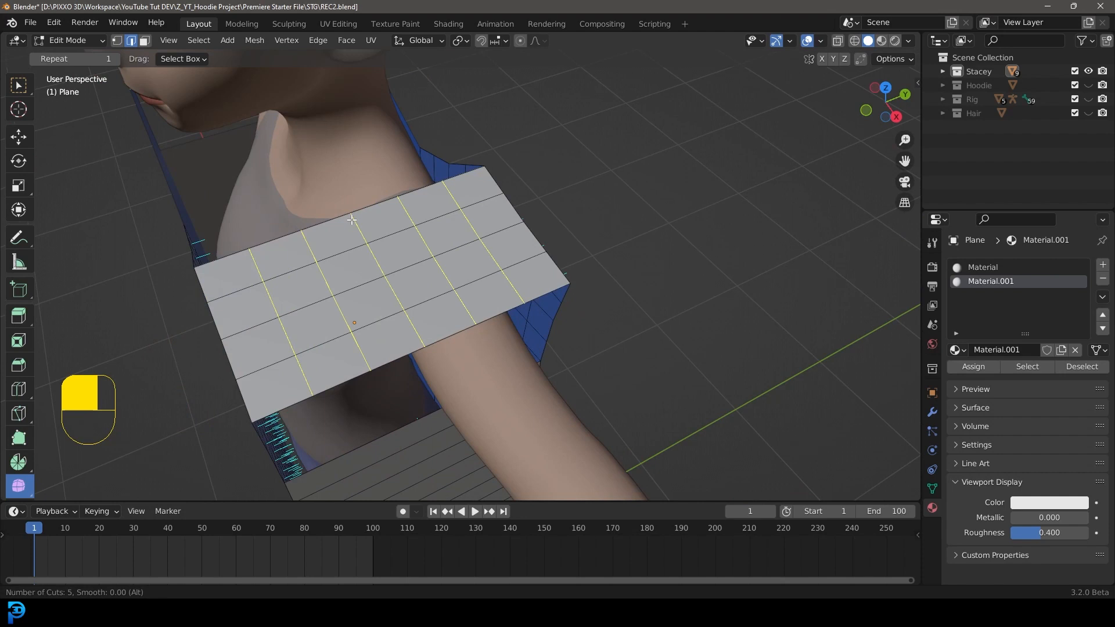
{"action": "scroll", "coordinate": [352, 219], "scroll_direction": "up", "scroll_amount": 1}
{"action": "left_click", "coordinate": [352, 219]}
- Assign the blue material to the two rows of shoulder faces nearest the front panel
{"action": "middle_click_drag", "start_coordinate": [352, 220], "coordinate": [276, 206]}
{"action": "left_click", "coordinate": [146, 41]}
{"action": "key", "text": "alt+a"}
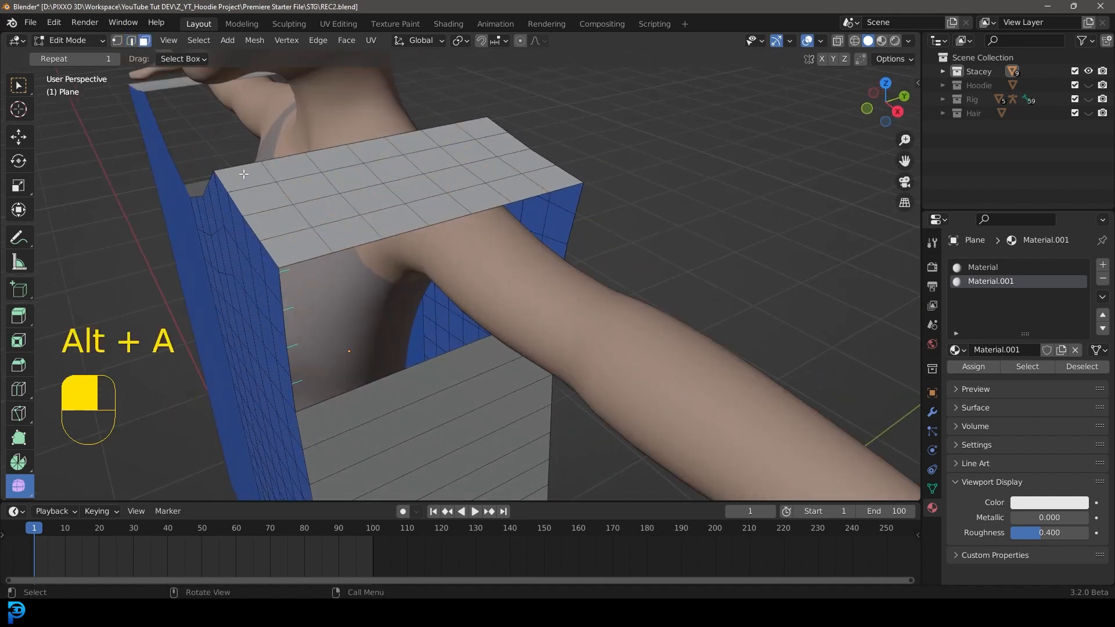
{"action": "left_click", "coordinate": [255, 186], "text": "alt+shift"}
{"action": "left_click", "coordinate": [305, 176], "text": "alt+shift"}
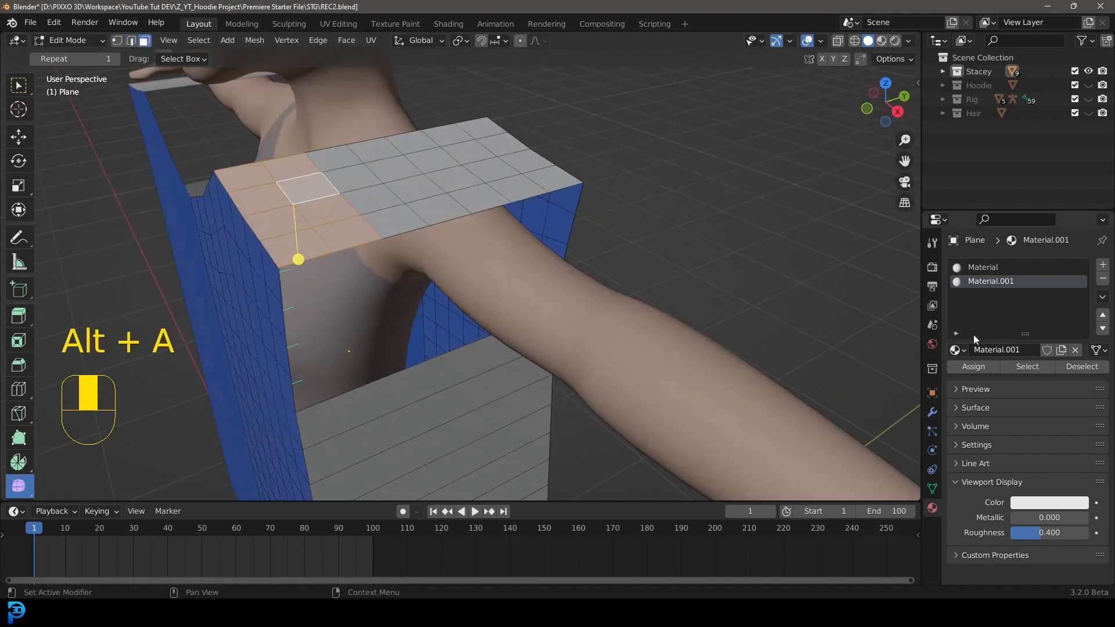
{"action": "left_click", "coordinate": [982, 268]}
{"action": "left_click", "coordinate": [974, 367]}
- Assign the blue material to the two rows of shoulder faces nearest the back panel
{"action": "key", "text": "alt+a"}
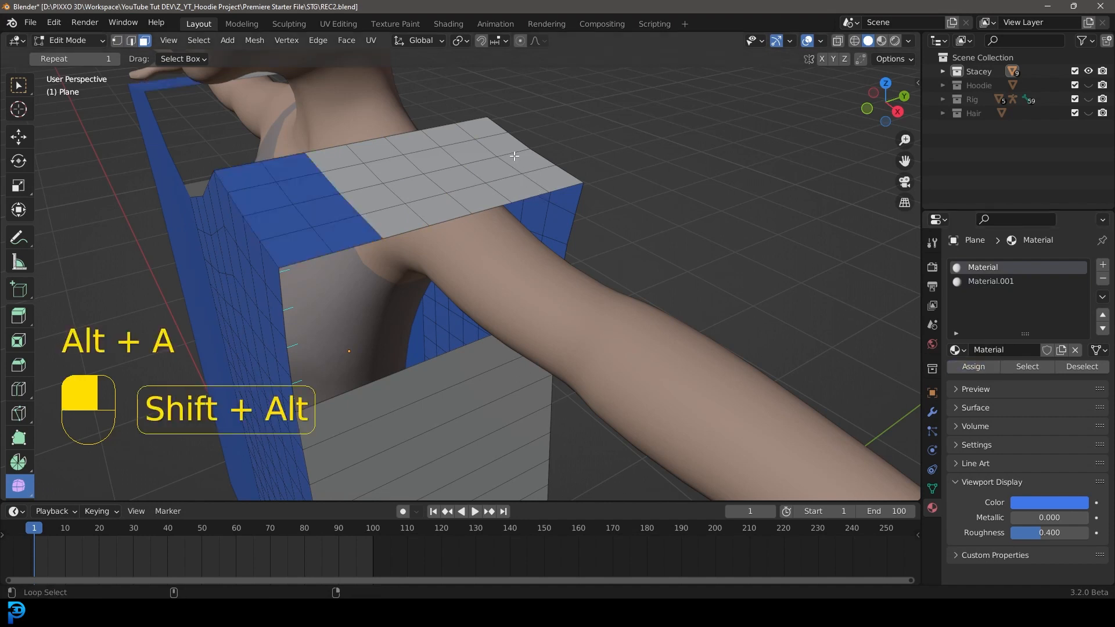
{"action": "left_click", "coordinate": [525, 174], "text": "alt+shift"}
{"action": "left_click", "coordinate": [488, 163], "text": "alt+shift"}
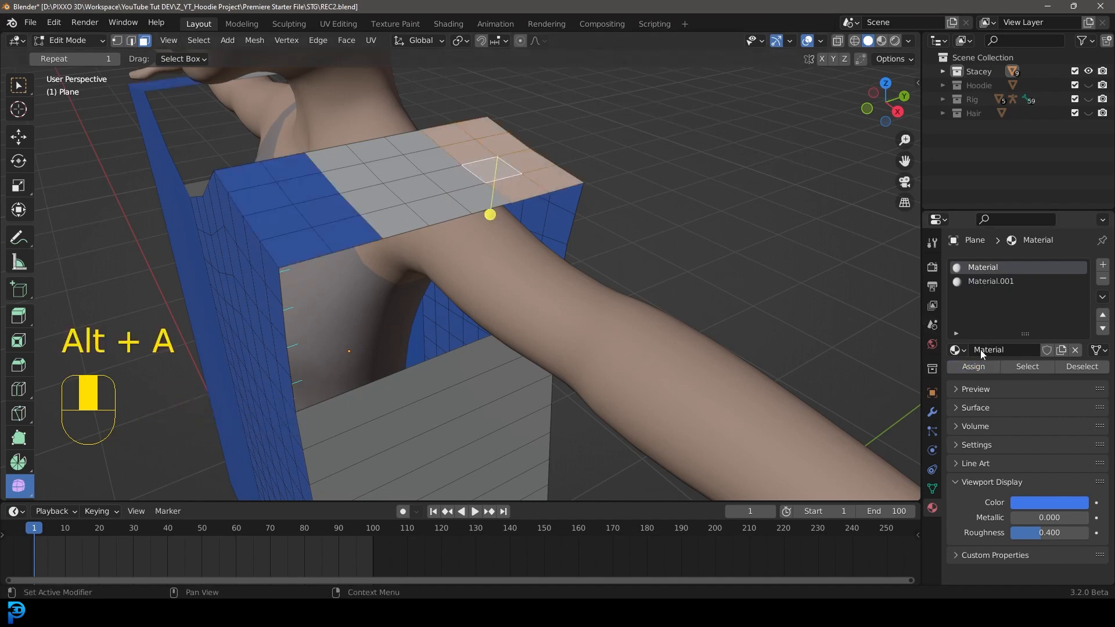
{"action": "left_click", "coordinate": [970, 369]}
- Dissolve the two edge loops inside the gray middle section of the shoulder strip
{"action": "middle_click_drag", "start_coordinate": [360, 203], "coordinate": [346, 242]}
{"action": "key", "text": "alt+a"}
{"action": "scroll", "coordinate": [346, 242], "scroll_direction": "down", "scroll_amount": 2}
{"action": "key", "text": "2"}
{"action": "scroll", "coordinate": [338, 228], "scroll_direction": "up", "scroll_amount": 3}
{"action": "left_click", "coordinate": [339, 228], "text": "alt+shift"}
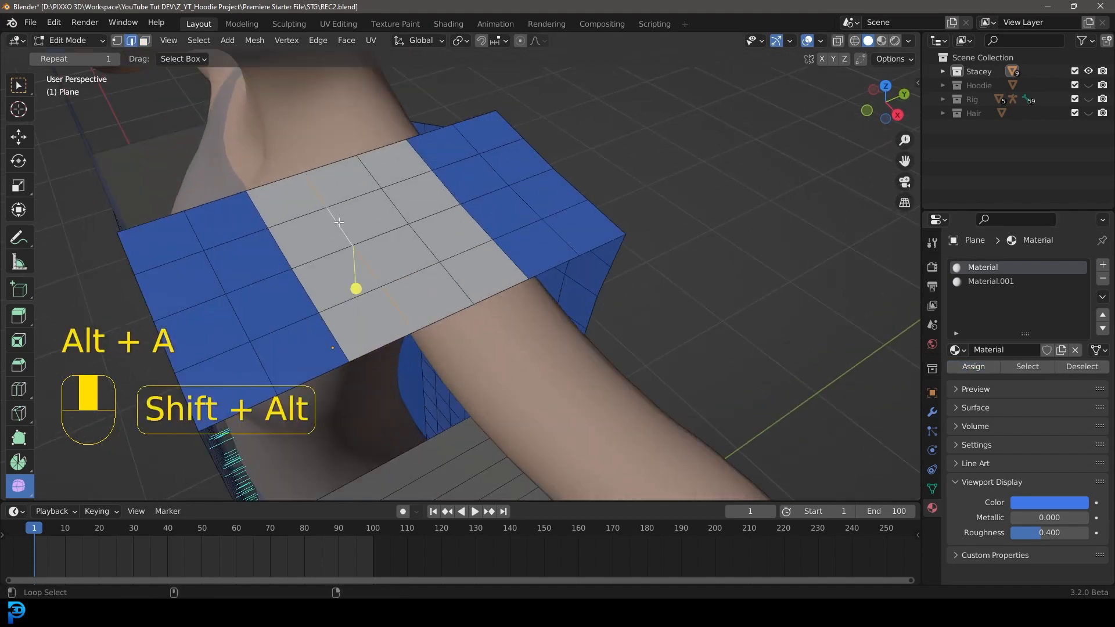
{"action": "key", "text": "x"}
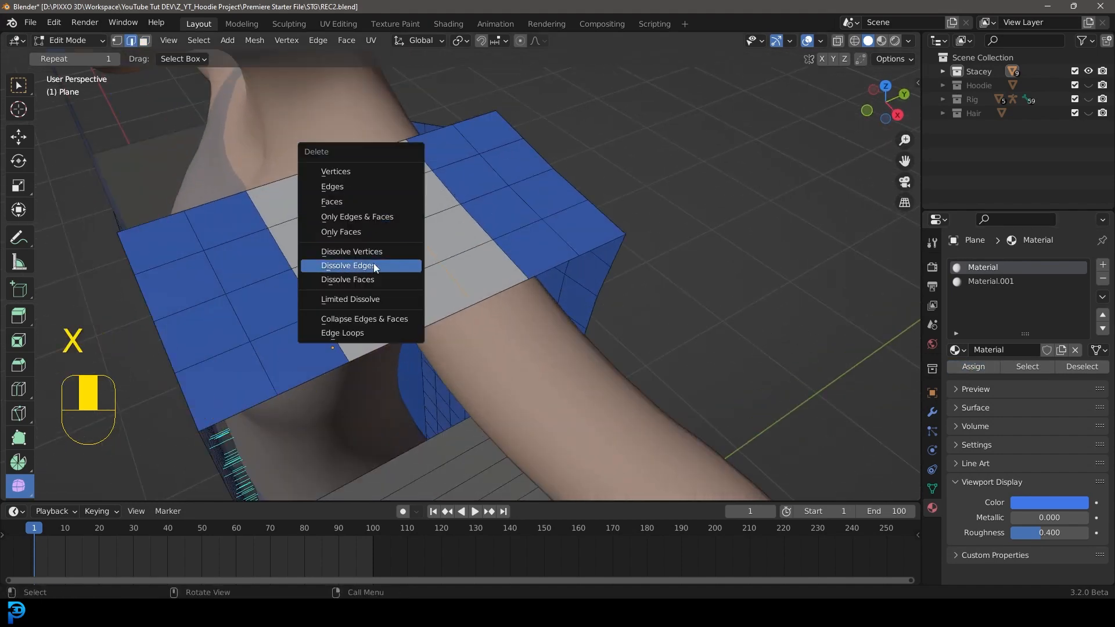
{"action": "left_click", "coordinate": [374, 266]}
{"action": "scroll", "coordinate": [374, 266], "scroll_direction": "down", "scroll_amount": 4}
- Scale the shoulder's front and back outer edge loops inward along Y to about 0.69 with proportional editing on, using a 0.22 falloff size
{"action": "middle_click_drag", "start_coordinate": [374, 266], "coordinate": [635, 251]}
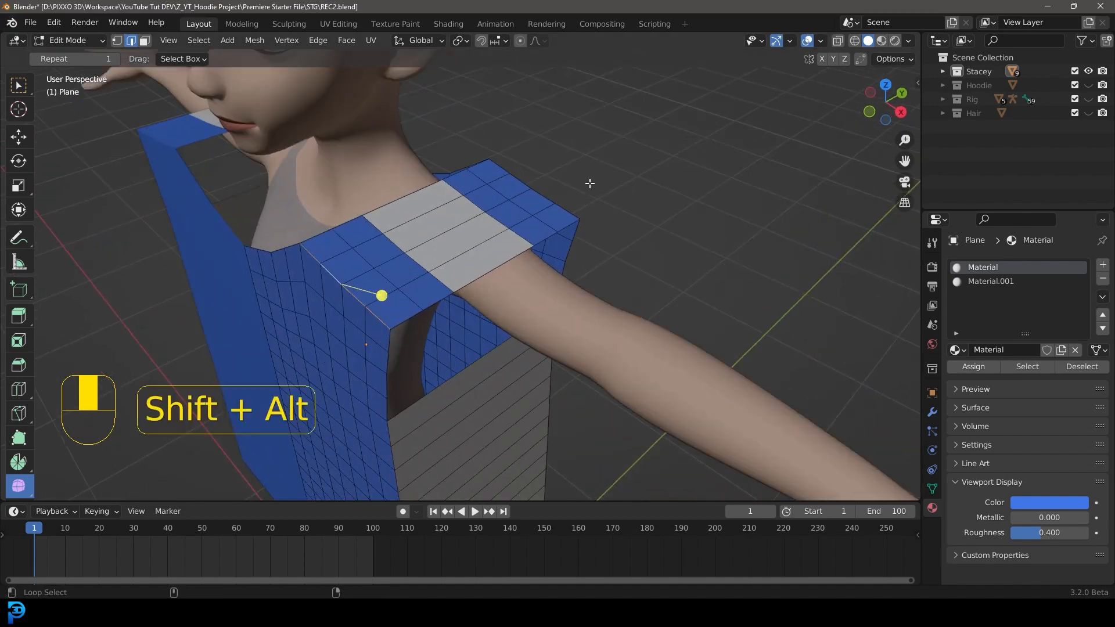
{"action": "middle_click_drag", "start_coordinate": [523, 176], "coordinate": [543, 104]}
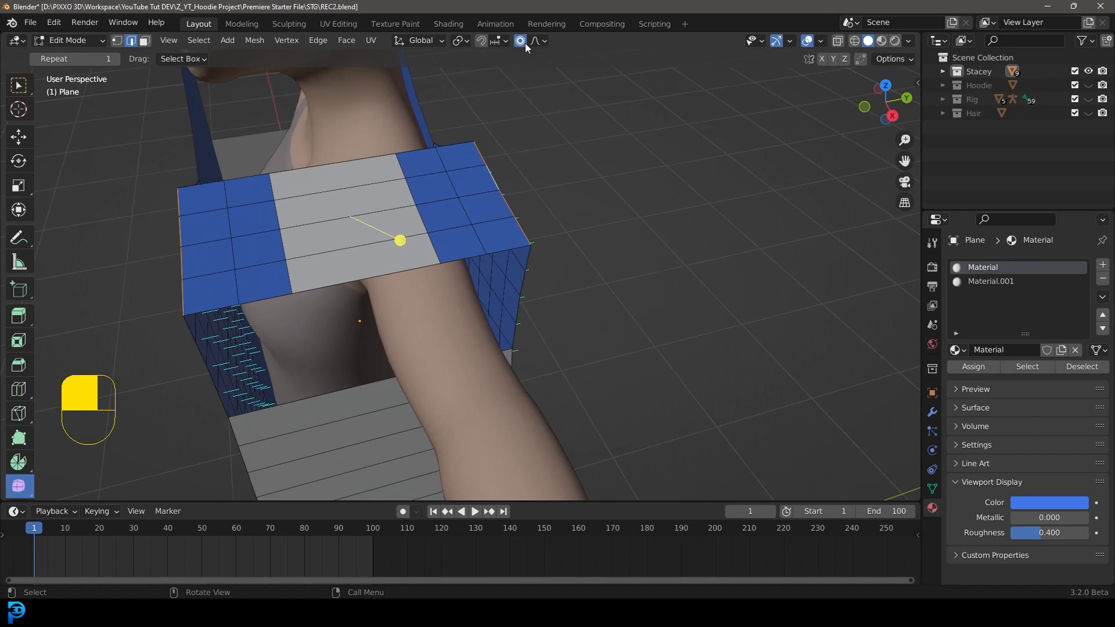
{"action": "middle_click_drag", "start_coordinate": [581, 243], "coordinate": [602, 266]}
{"action": "key", "text": "s"}
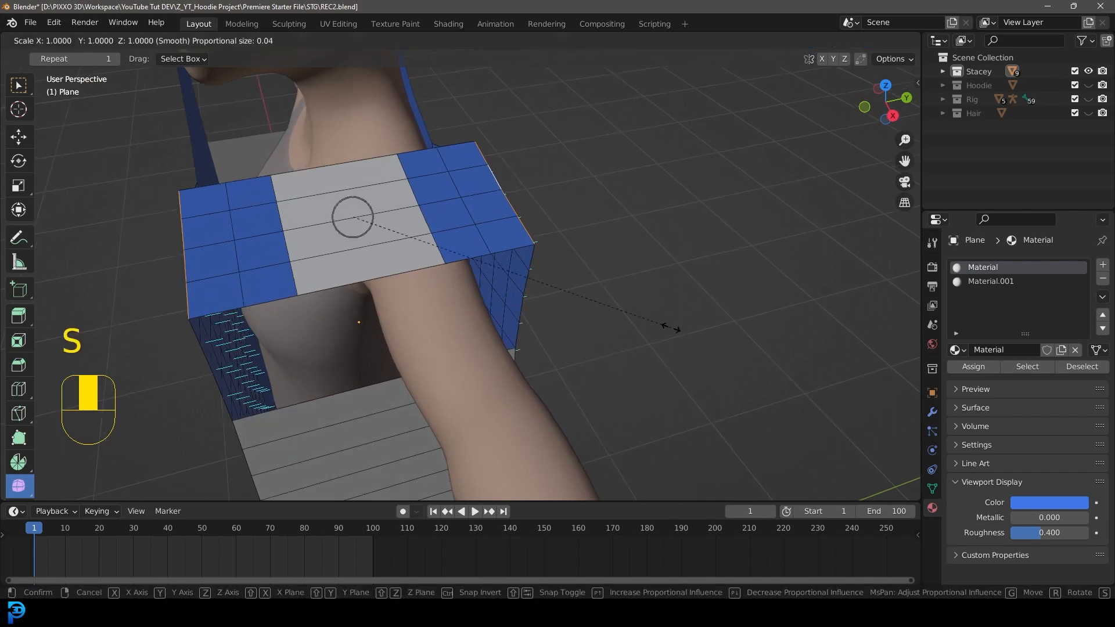
{"action": "key", "text": "y"}
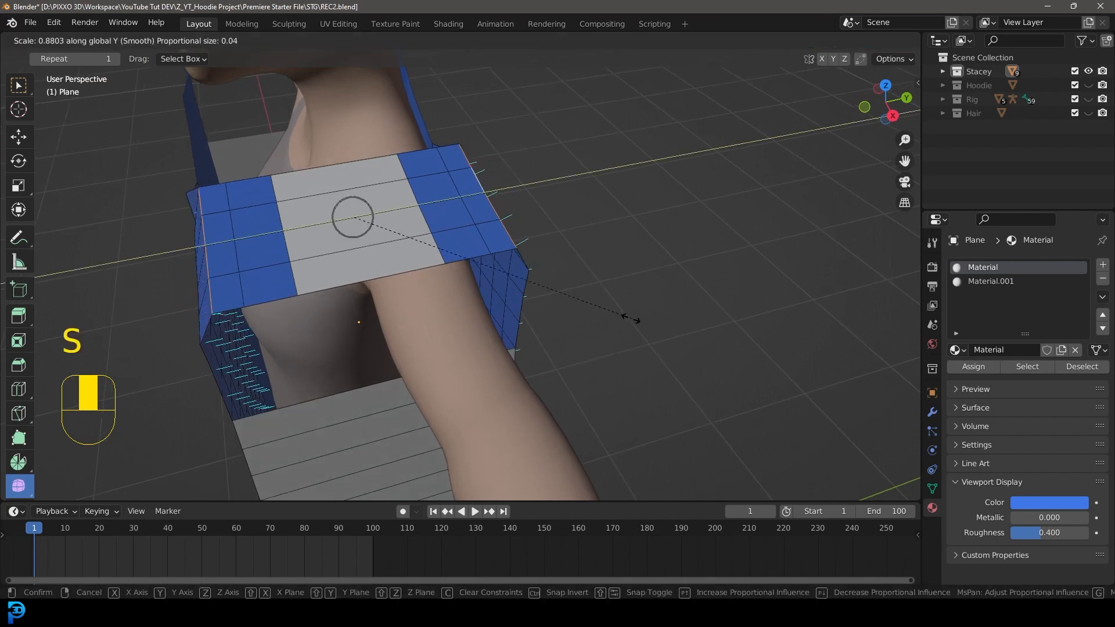
{"action": "scroll", "coordinate": [589, 311], "scroll_direction": "down", "scroll_amount": 4}
{"action": "scroll", "coordinate": [589, 311], "scroll_direction": "down", "scroll_amount": 13}
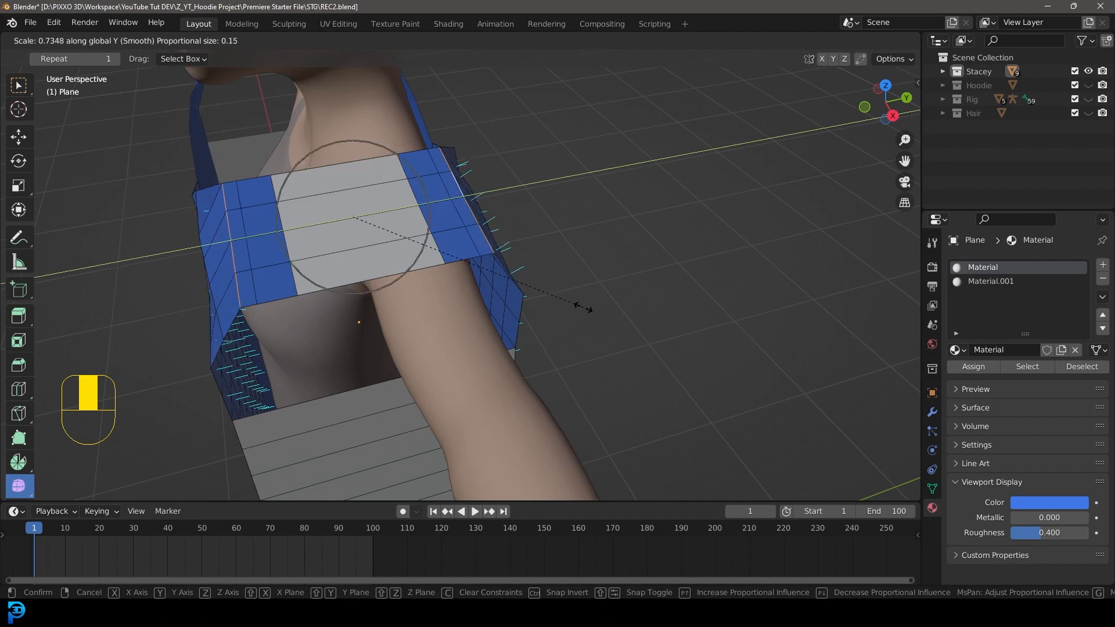
{"action": "scroll", "coordinate": [570, 307], "scroll_direction": "down", "scroll_amount": 2}
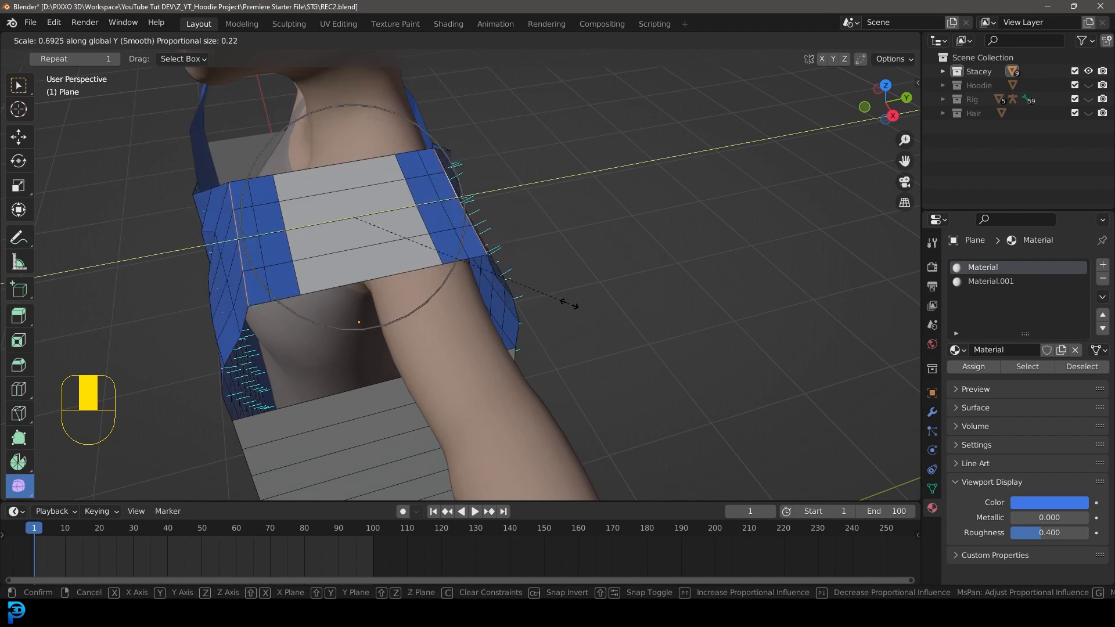
{"action": "left_click", "coordinate": [572, 302]}
- Lower the scaled shoulder edge loops along Z by about 0.027 m, with the proportional size reduced to about 0.04 m
{"action": "mouse_move", "coordinate": [515, 331]}
{"action": "middle_mouse_down"}
{"action": "mouse_move", "coordinate": [515, 294]}
{"action": "mouse_move", "coordinate": [519, 313]}
{"action": "middle_mouse_up"}
{"action": "key", "text": "g"}
{"action": "key", "text": "z"}
{"action": "scroll", "coordinate": [525, 318], "scroll_direction": "up", "scroll_amount": 19}
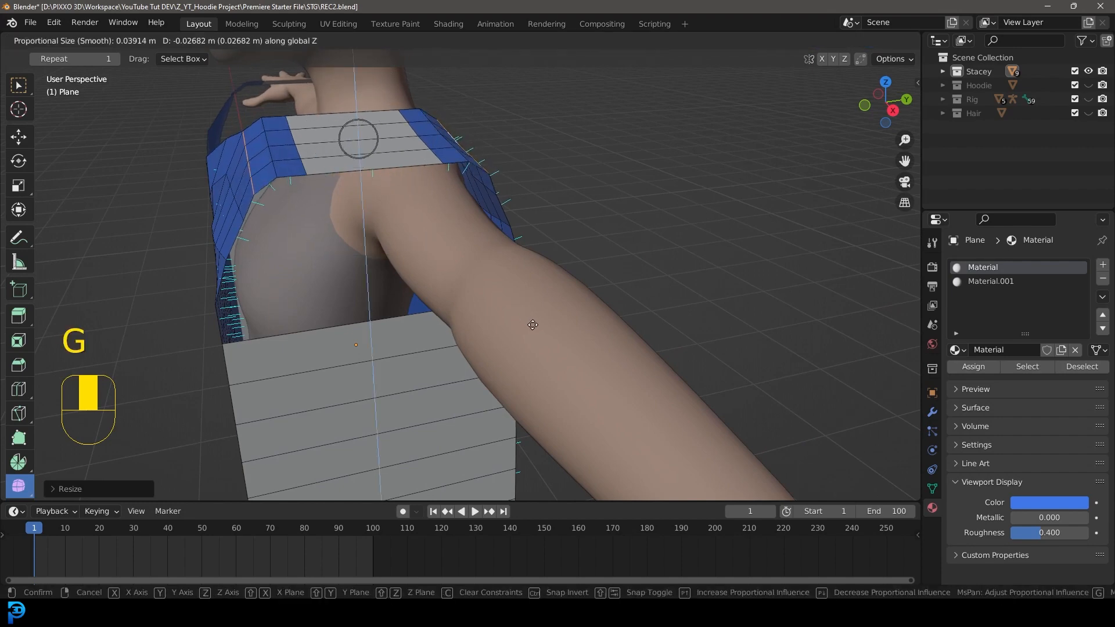
{"action": "left_click", "coordinate": [533, 325]}
- Scale the two edge loops bordering the gray shoulder strip inward along Y to about 0.64, with a proportional size of 0.15
{"action": "middle_click_drag", "start_coordinate": [532, 326], "coordinate": [341, 246]}
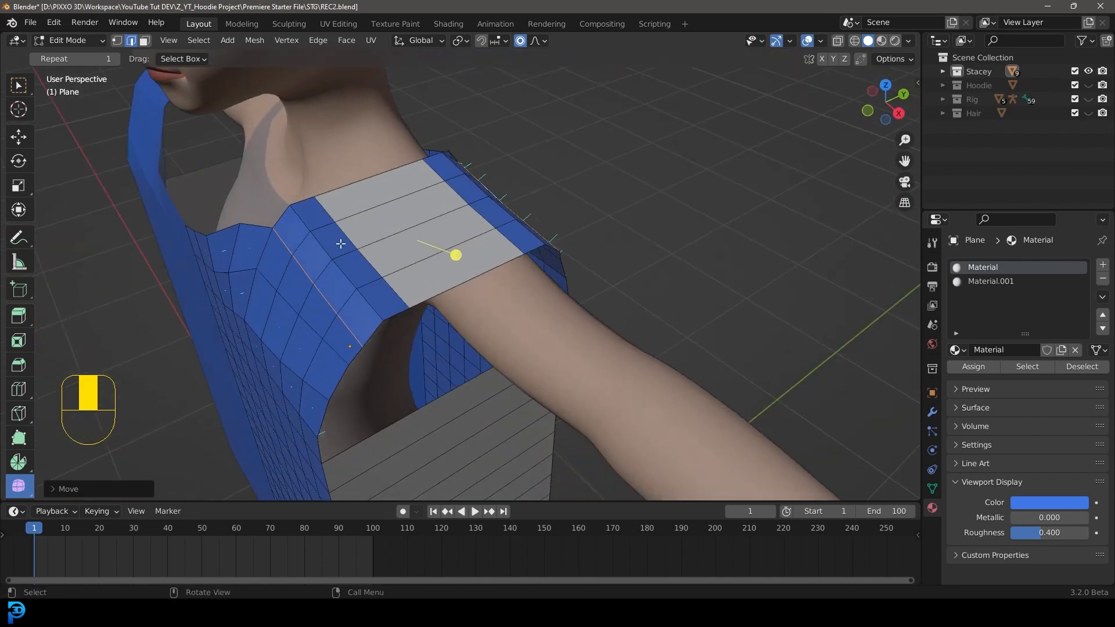
{"action": "key", "text": "alt+a"}
{"action": "left_click", "coordinate": [352, 240], "text": "alt"}
{"action": "left_click", "coordinate": [457, 193], "text": "alt+shift"}
{"action": "middle_click_drag", "start_coordinate": [532, 221], "coordinate": [505, 235]}
{"action": "key", "text": "s"}
{"action": "middle_click", "coordinate": [583, 269]}
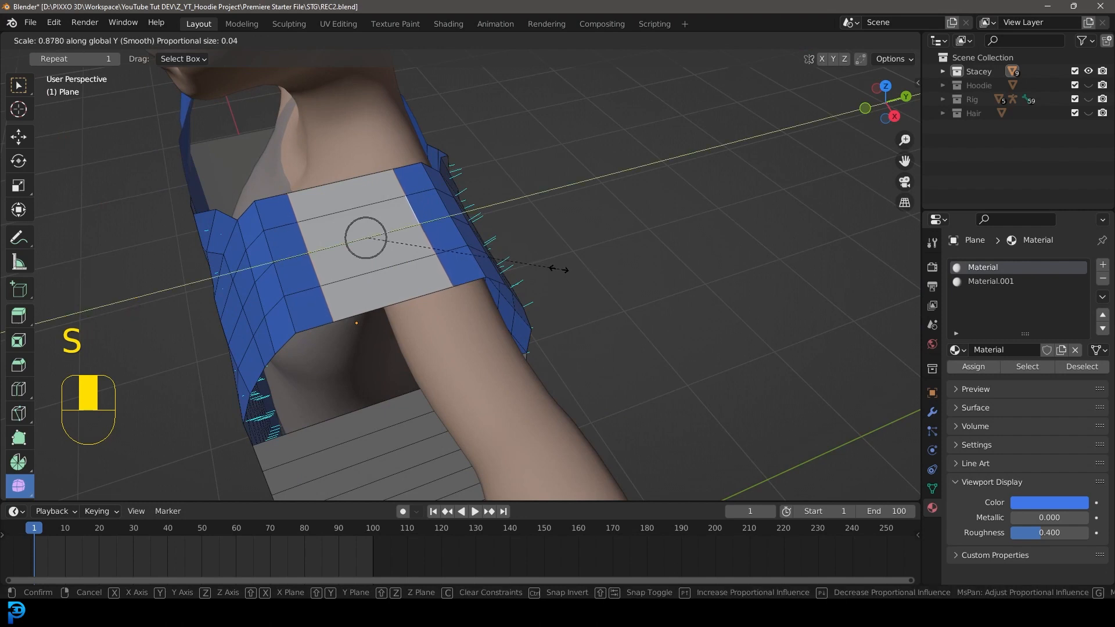
{"action": "scroll", "coordinate": [543, 269], "scroll_direction": "down", "scroll_amount": 7}
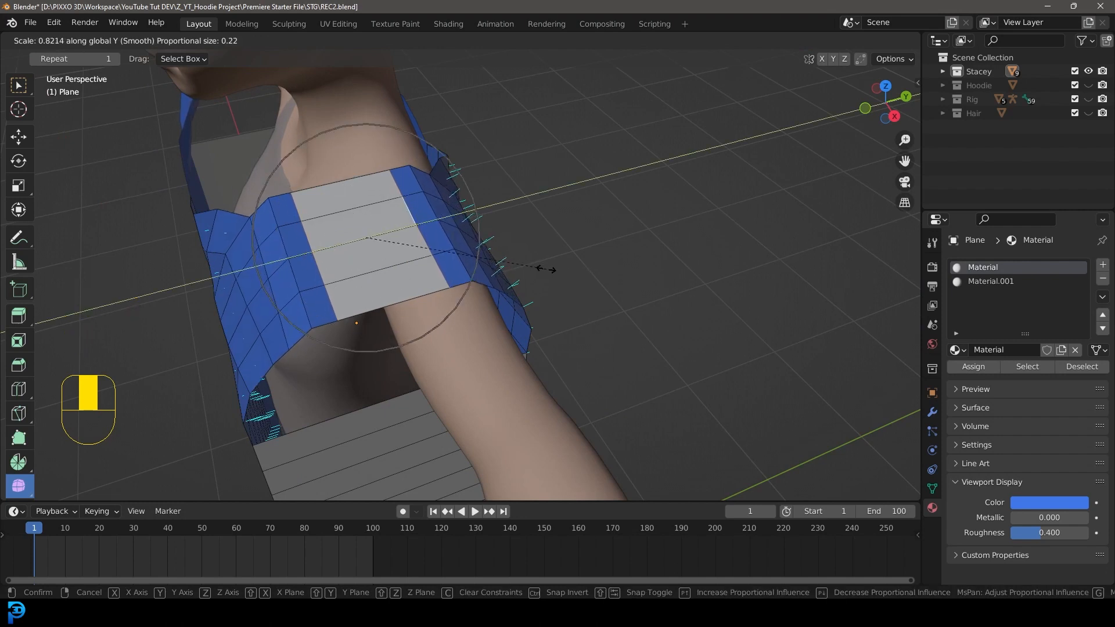
{"action": "scroll", "coordinate": [531, 270], "scroll_direction": "up", "scroll_amount": 1}
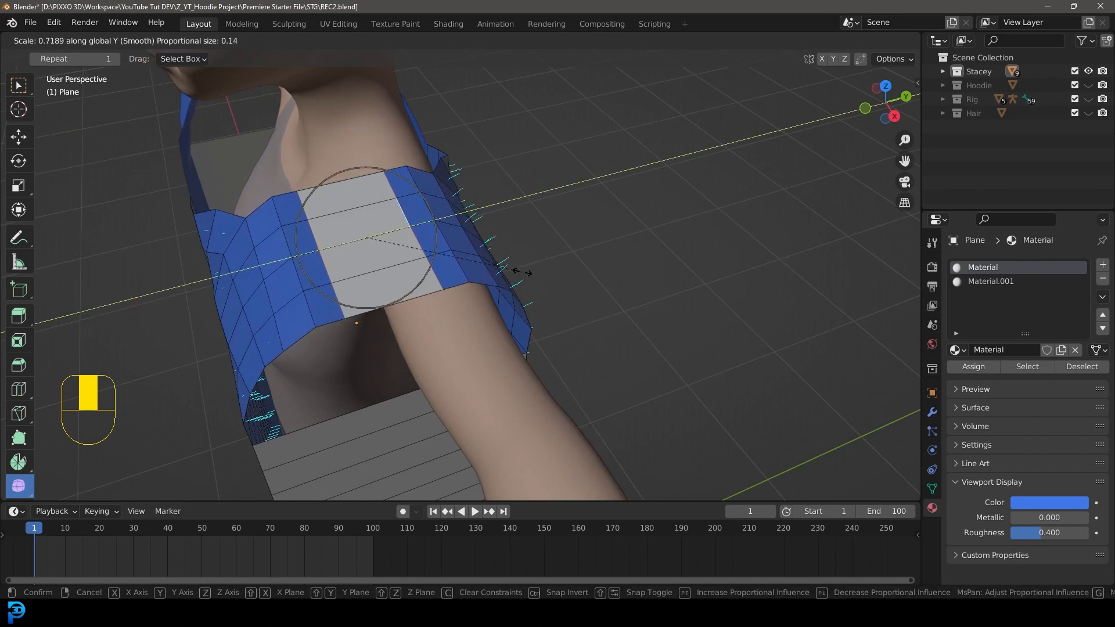
{"action": "scroll", "coordinate": [514, 273], "scroll_direction": "down", "scroll_amount": 1}
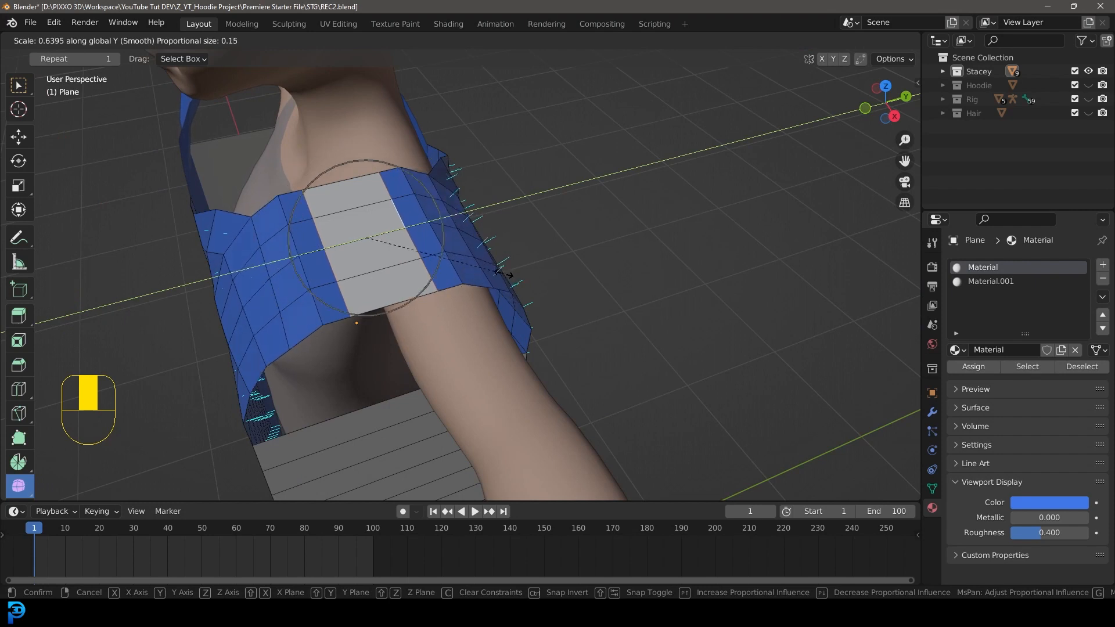
{"action": "left_click", "coordinate": [503, 274]}
- Narrow the gray shoulder strip further by scaling its bordering edge loops along Y with a proportional size of 0.08
{"action": "key", "text": "s"}
{"action": "key", "text": "y"}
{"action": "scroll", "coordinate": [511, 272], "scroll_direction": "up", "scroll_amount": 9}
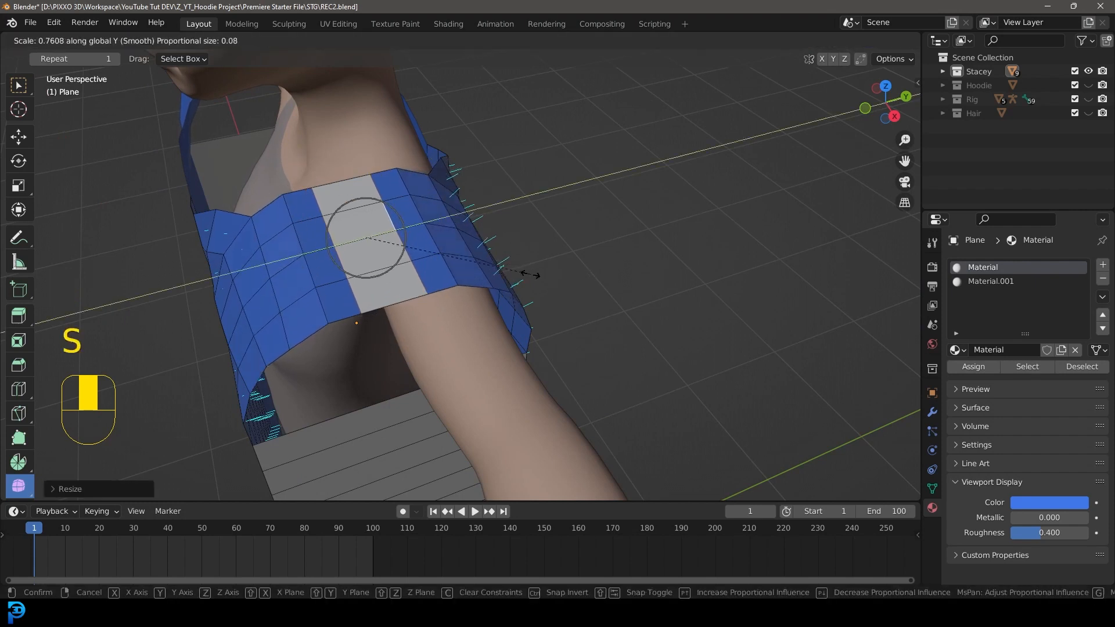
{"action": "left_click", "coordinate": [507, 272]}
- Select the arm opening's edges from front to back over the shoulder and extrude them outward along the arm in front view
{"action": "middle_click_drag", "start_coordinate": [368, 278], "coordinate": [459, 268]}
{"action": "key", "text": "alt+a"}
{"action": "scroll", "coordinate": [421, 265], "scroll_direction": "up", "scroll_amount": 4}
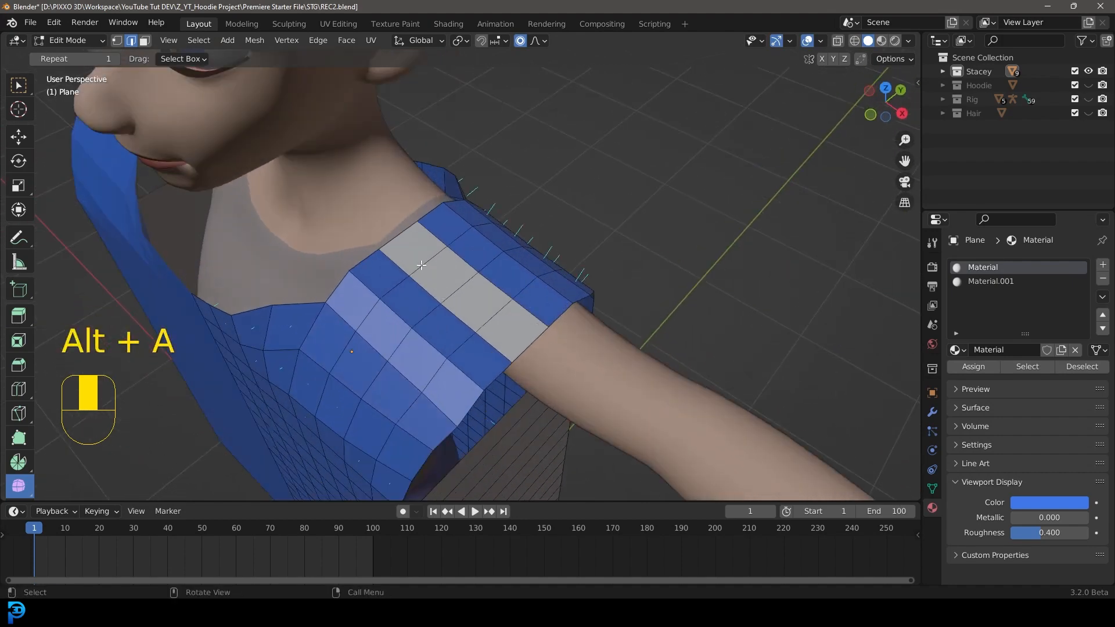
{"action": "middle_click_drag", "start_coordinate": [419, 258], "coordinate": [396, 241]}
{"action": "middle_click_drag", "start_coordinate": [453, 310], "coordinate": [443, 249]}
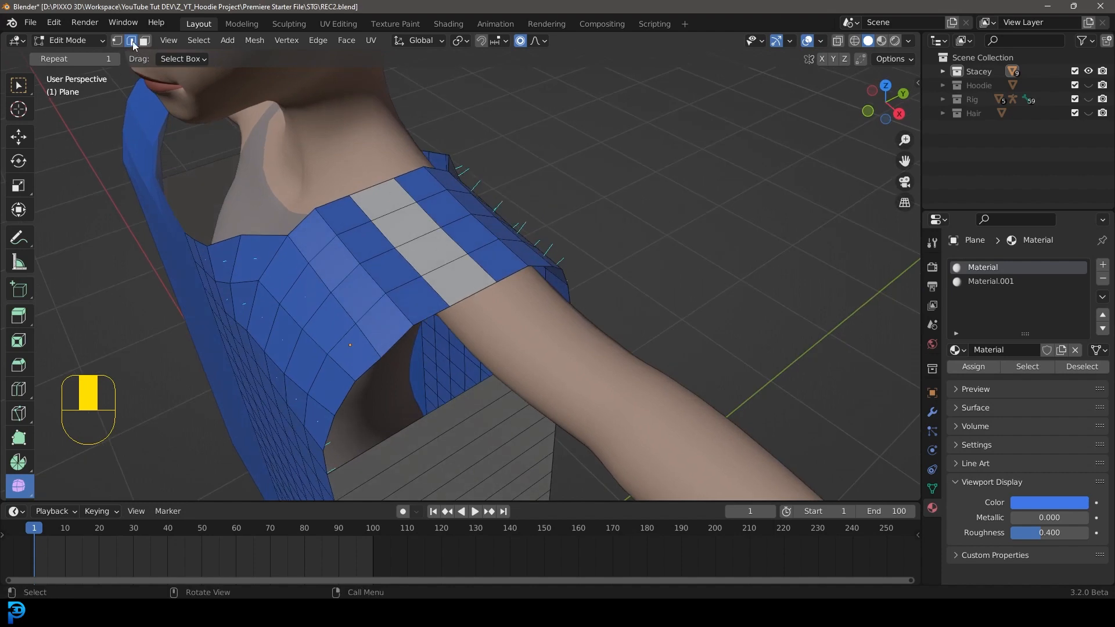
{"action": "middle_click_drag", "start_coordinate": [434, 269], "coordinate": [481, 284]}
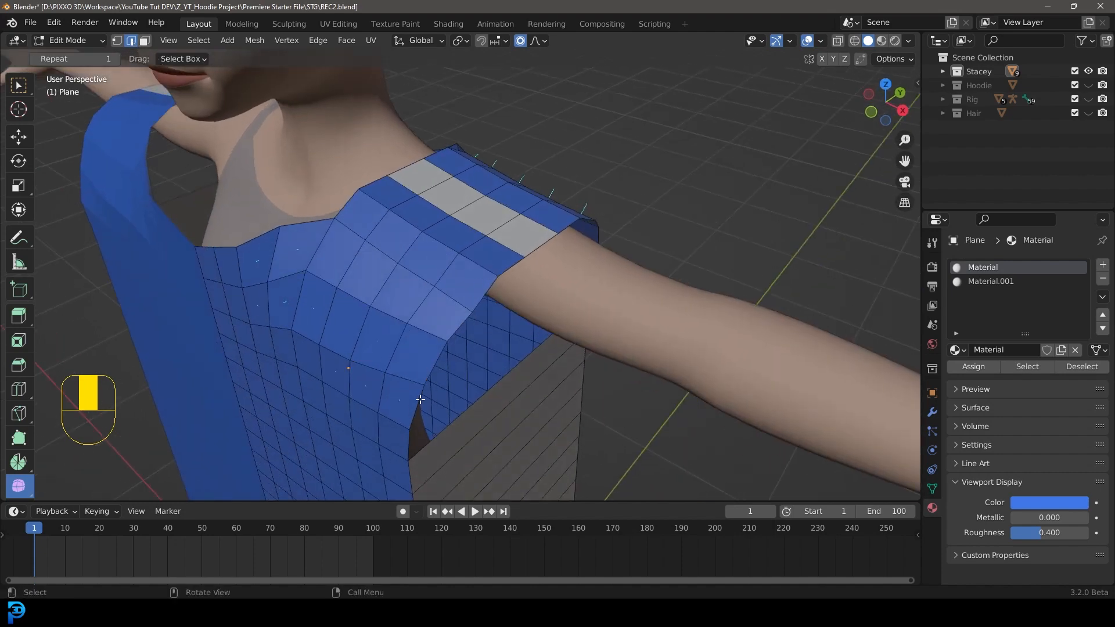
{"action": "middle_click_drag", "start_coordinate": [433, 378], "coordinate": [376, 365]}
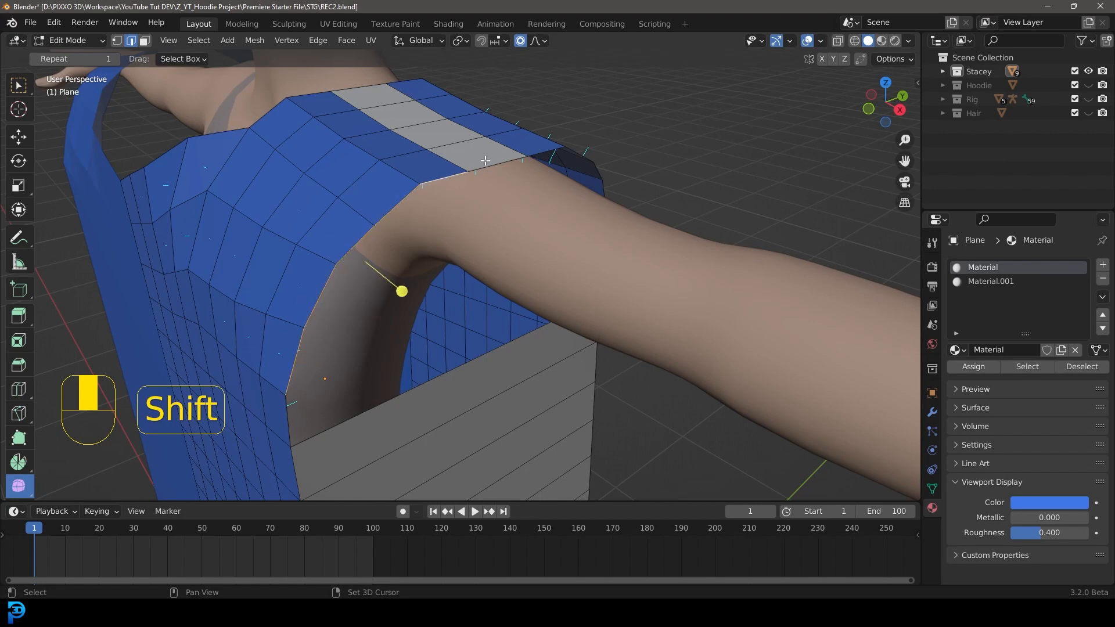
{"action": "middle_click_drag", "start_coordinate": [432, 179], "coordinate": [357, 222]}
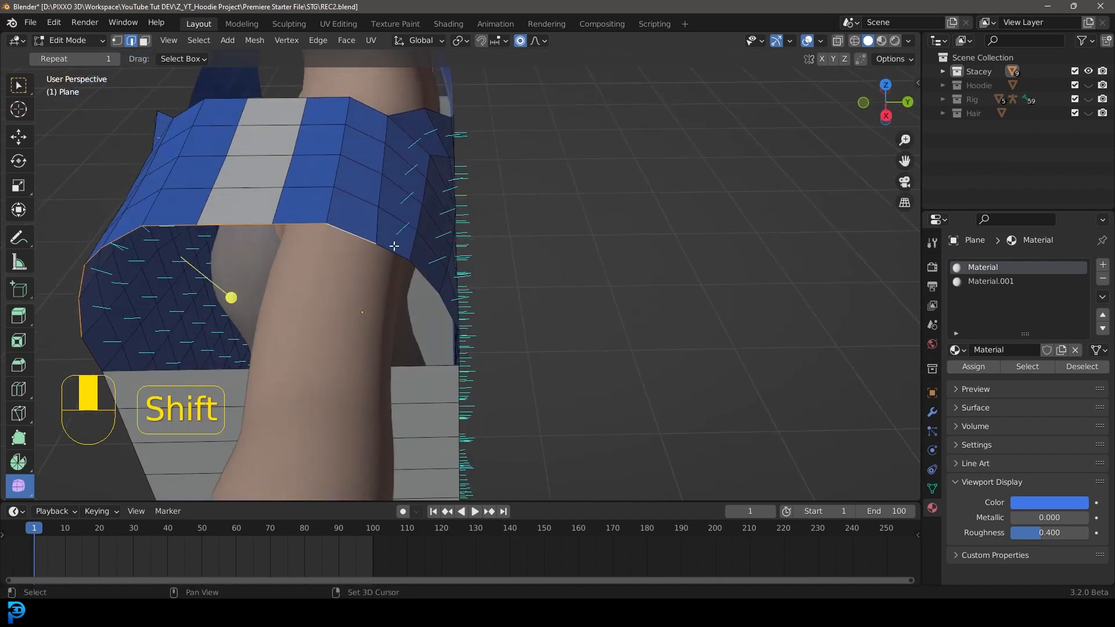
{"action": "middle_click_drag", "start_coordinate": [418, 273], "coordinate": [300, 189]}
{"action": "middle_click_drag", "start_coordinate": [311, 284], "coordinate": [558, 304]}
{"action": "key", "text": "KP_1"}
{"action": "key", "text": "e"}
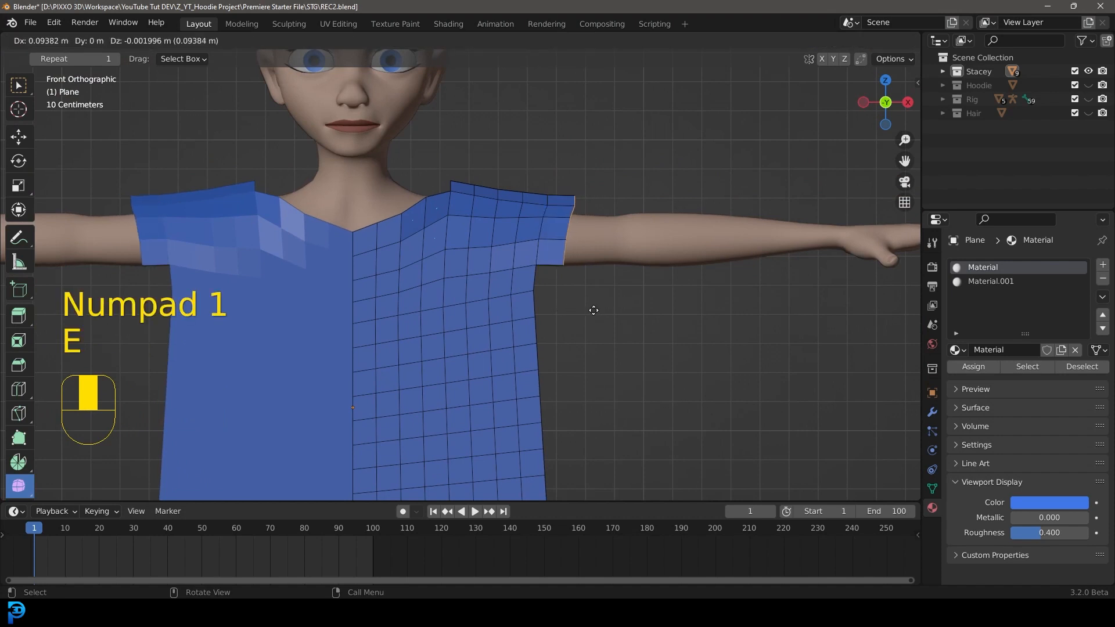
{"action": "left_click", "coordinate": [590, 309]}
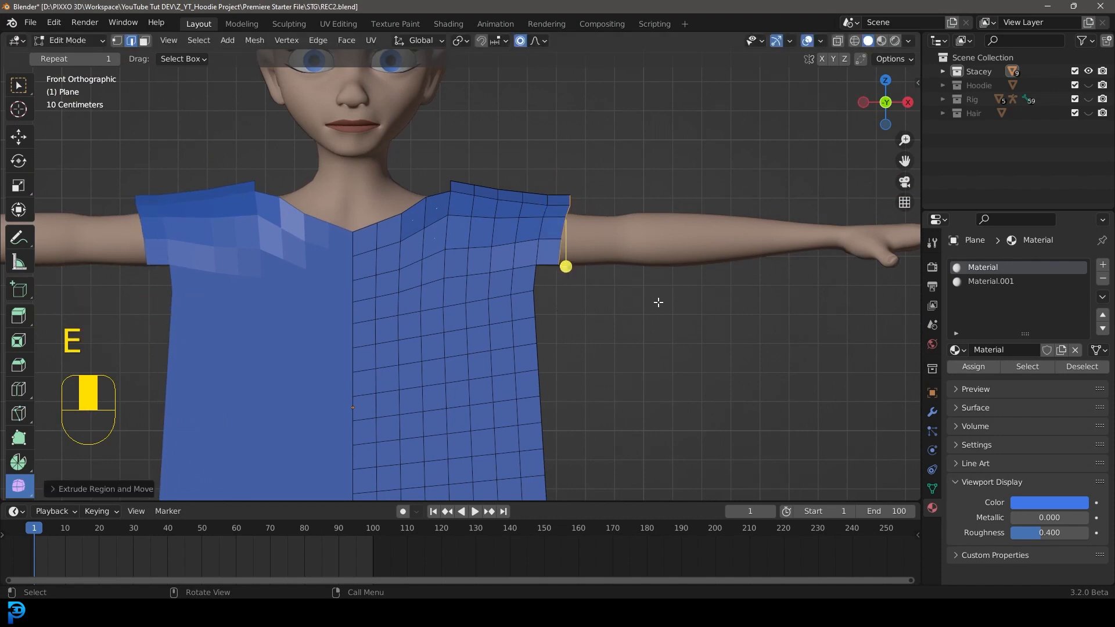
- Flatten the extruded sleeve edge by scaling it to 0 along X
{"action": "key", "text": "s"}
{"action": "key", "text": "x"}
{"action": "key", "text": "0"}
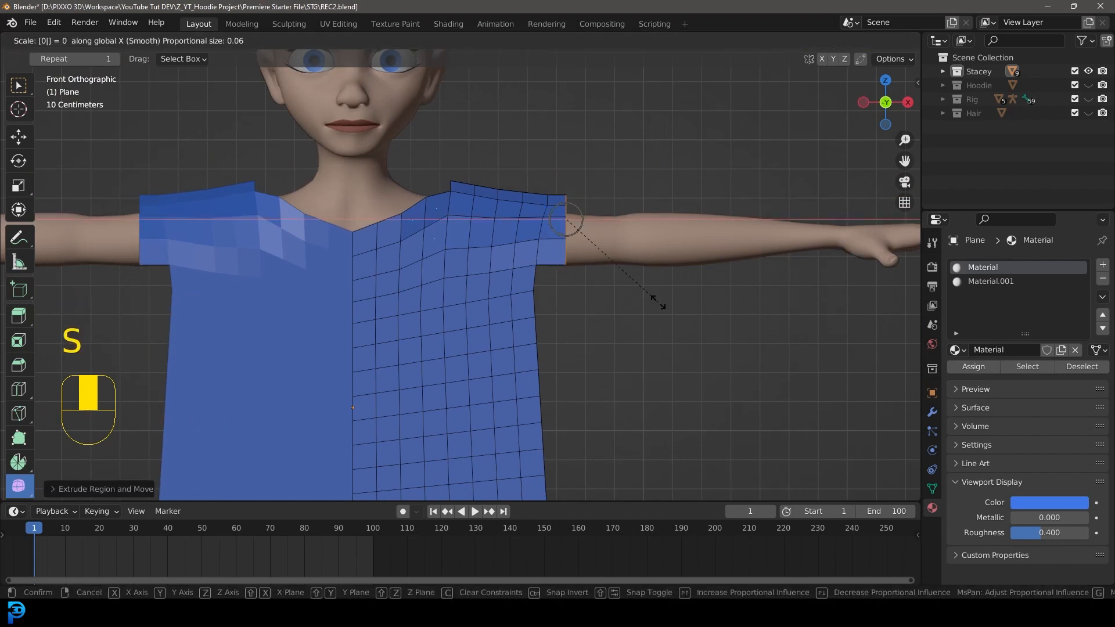
{"action": "left_click", "coordinate": [658, 302]}
- Extrude the flattened sleeve edge one short segment farther outward along X
{"action": "middle_click_drag", "start_coordinate": [603, 306], "coordinate": [572, 321], "text": "shift"}
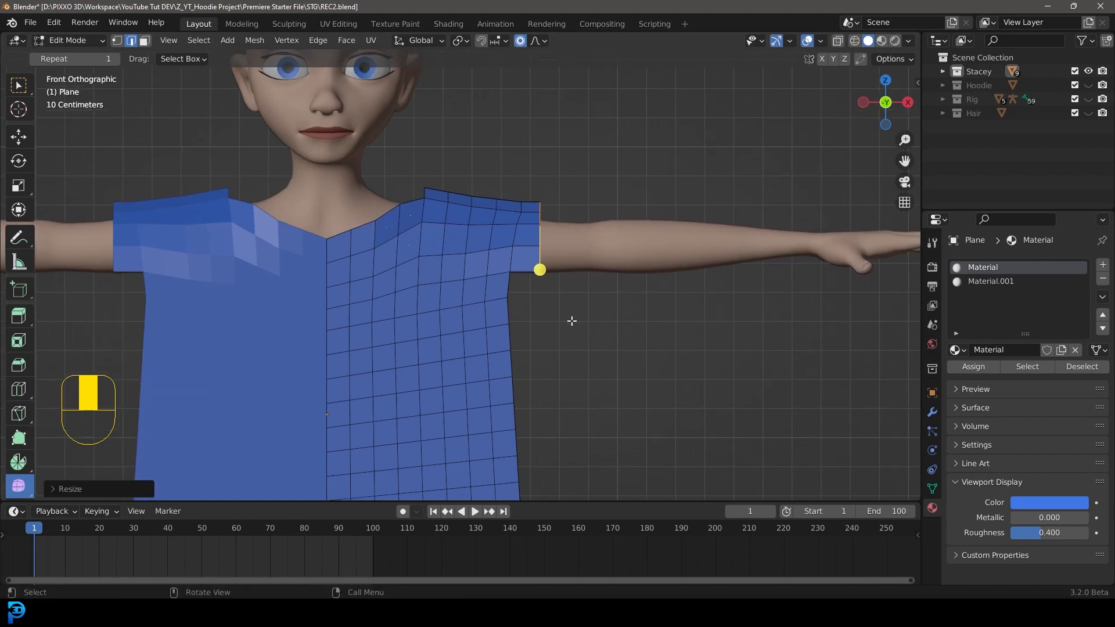
{"action": "key", "text": "e"}
{"action": "key", "text": "x"}
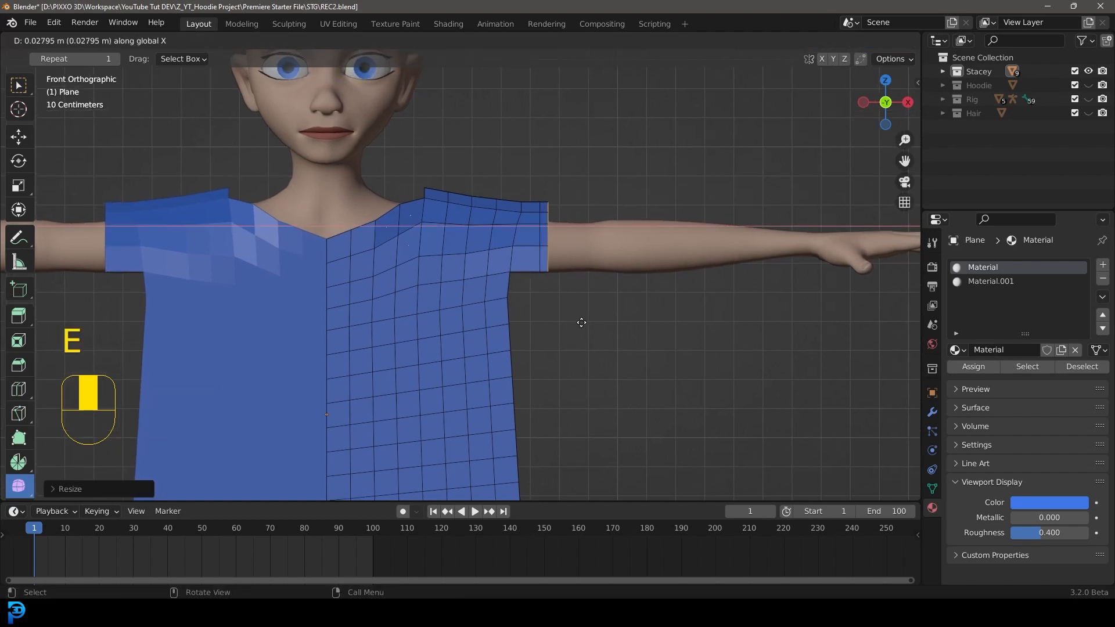
{"action": "left_click", "coordinate": [593, 324]}
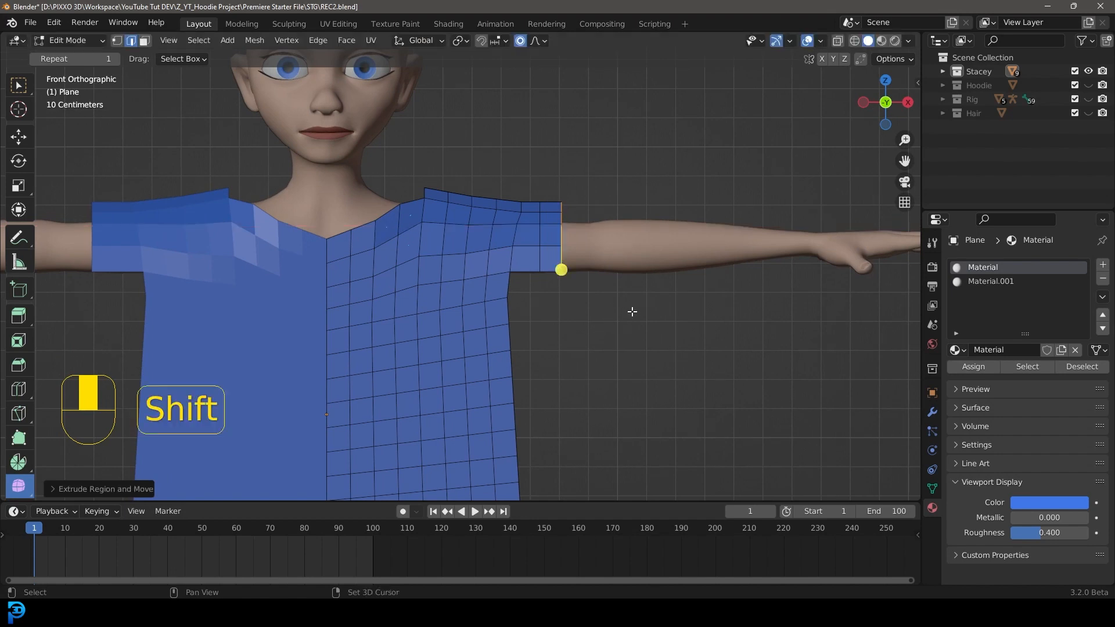
- Repeat the last sleeve extrusion along the arm until the sleeve reaches past the wrist
{"action": "middle_click_drag", "start_coordinate": [610, 316], "coordinate": [523, 360], "text": "shift"}
{"action": "key", "text": "shift"}
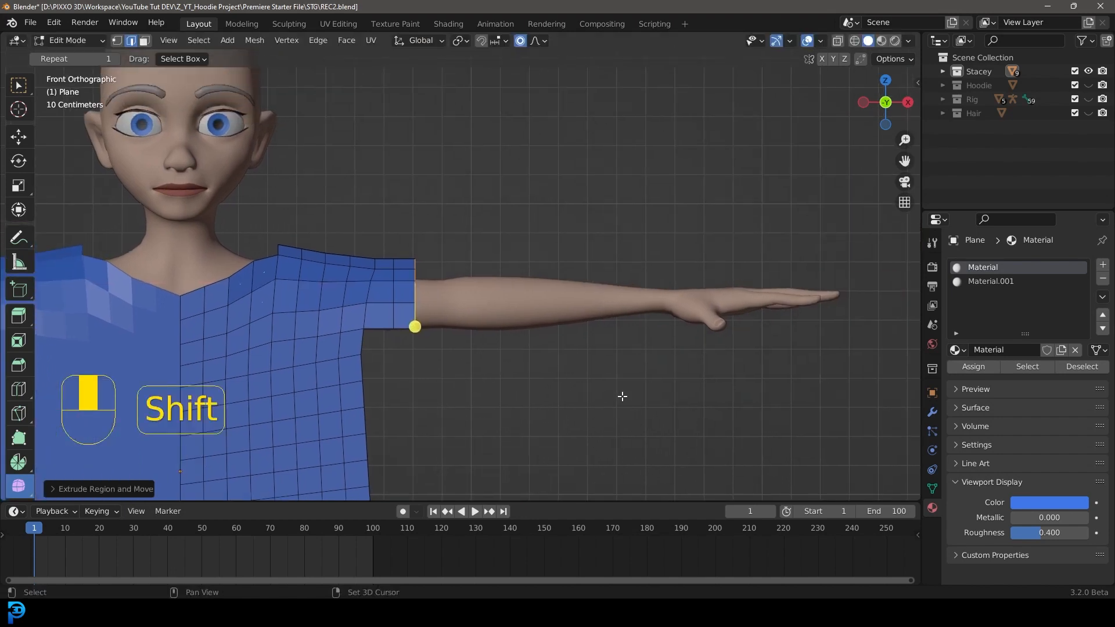
{"action": "key", "text": "shift+r"}
{"action": "key", "text": "shift+r"}
{"action": "key", "text": "shift+r"}
{"action": "key", "text": "shift+r"}
{"action": "key", "text": "shift+r"}
{"action": "key", "text": "shift+r"}
{"action": "key", "text": "shift+r"}
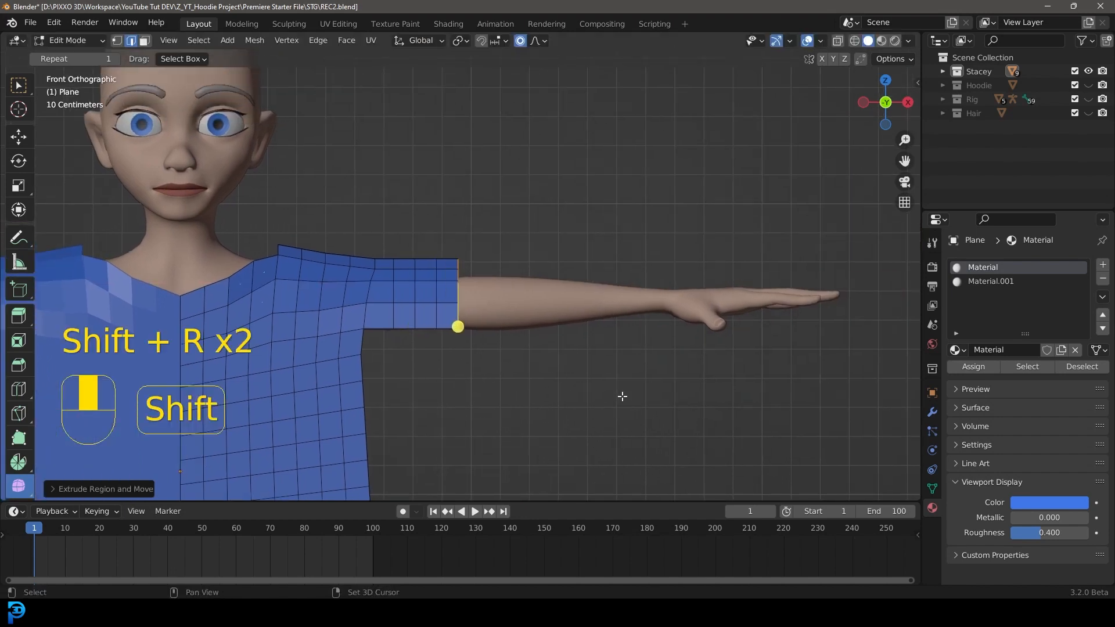
{"action": "key", "text": "shift+r"}
{"action": "key", "text": "shift+r"}
{"action": "key", "text": "shift+r"}
{"action": "key", "text": "shift+r"}
{"action": "key", "text": "shift+r"}
{"action": "key", "text": "shift+r"}
{"action": "key", "text": "shift+r"}
{"action": "key", "text": "shift+r"}
{"action": "key", "text": "shift+r"}
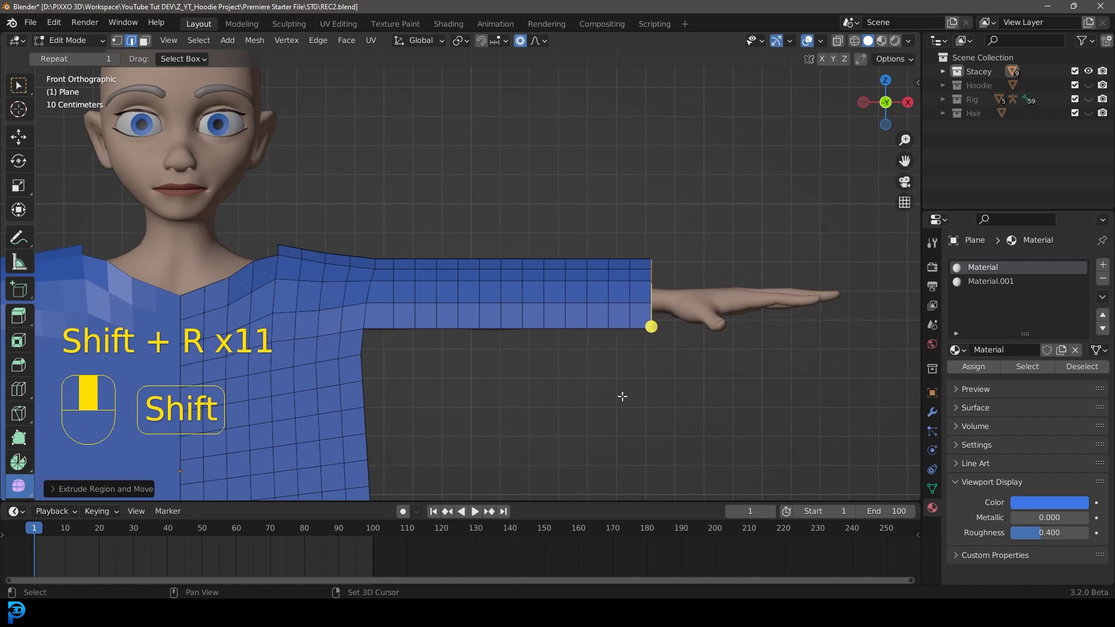
{"action": "key", "text": "shift+r"}
{"action": "key", "text": "shift+r"}
- Select the gray strip of faces along the top of the sleeve, from the armhole to the cuff, and assign the blue Material to it
{"action": "middle_click_drag", "start_coordinate": [791, 329], "coordinate": [677, 341]}
{"action": "middle_click_drag", "start_coordinate": [592, 328], "coordinate": [129, 121]}
{"action": "left_click", "coordinate": [145, 41]}
{"action": "scroll", "coordinate": [411, 262], "scroll_direction": "up", "scroll_amount": 1}
{"action": "key", "text": "alt+a"}
{"action": "scroll", "coordinate": [399, 319], "scroll_direction": "up", "scroll_amount": 1}
{"action": "middle_click_drag", "start_coordinate": [399, 319], "coordinate": [389, 369]}
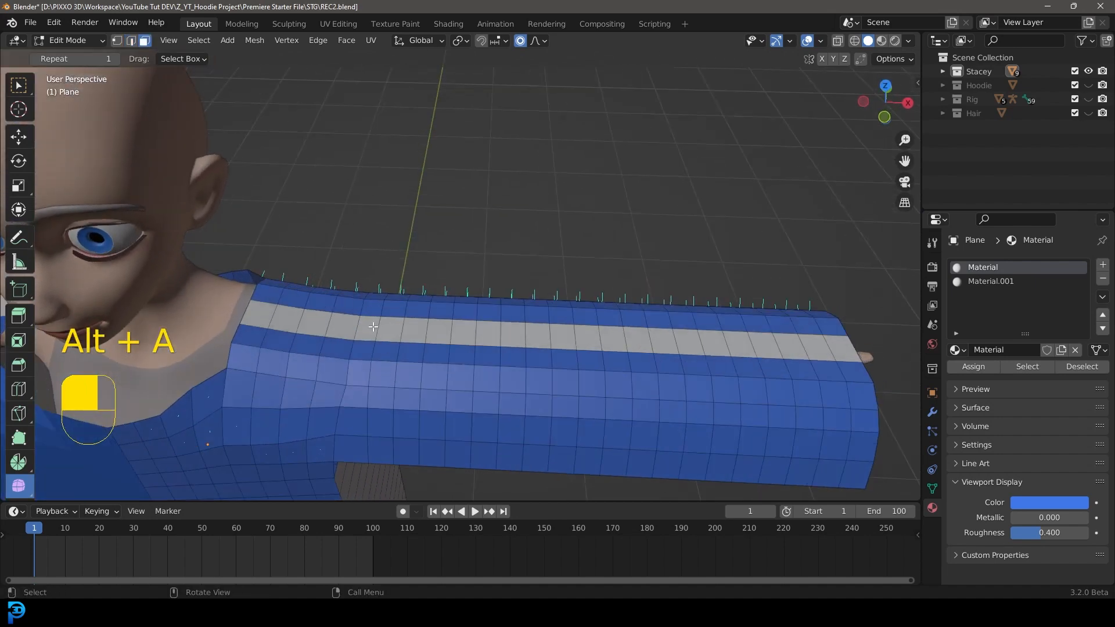
{"action": "left_click", "coordinate": [385, 327]}
{"action": "left_click", "coordinate": [849, 346], "text": "ctrl+shift"}
{"action": "middle_click_drag", "start_coordinate": [850, 347], "coordinate": [400, 350]}
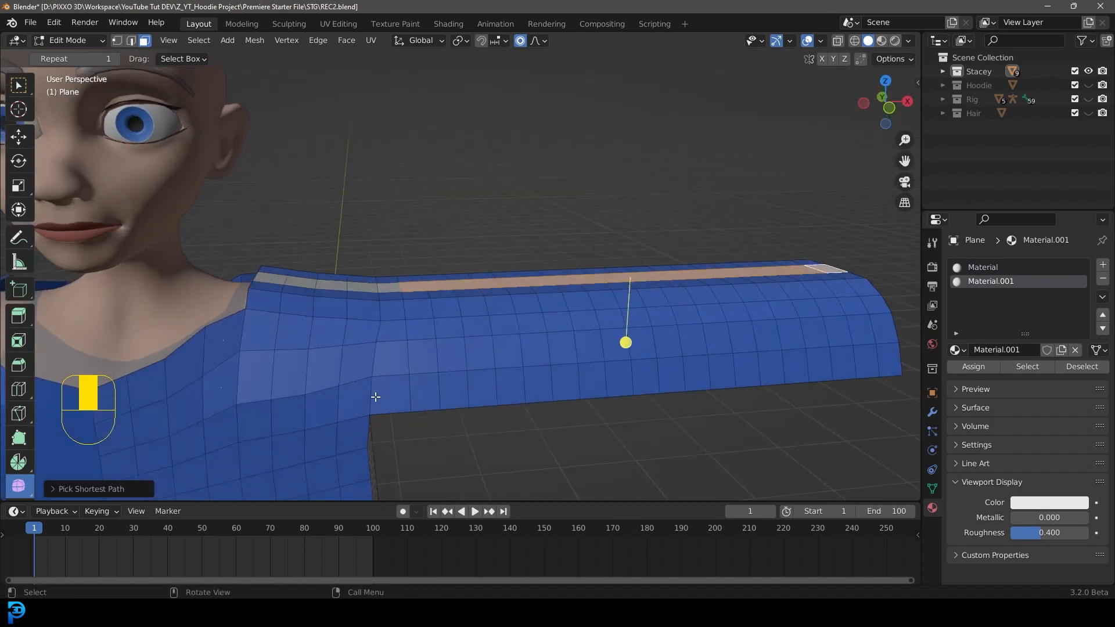
{"action": "middle_click_drag", "start_coordinate": [376, 396], "coordinate": [383, 318]}
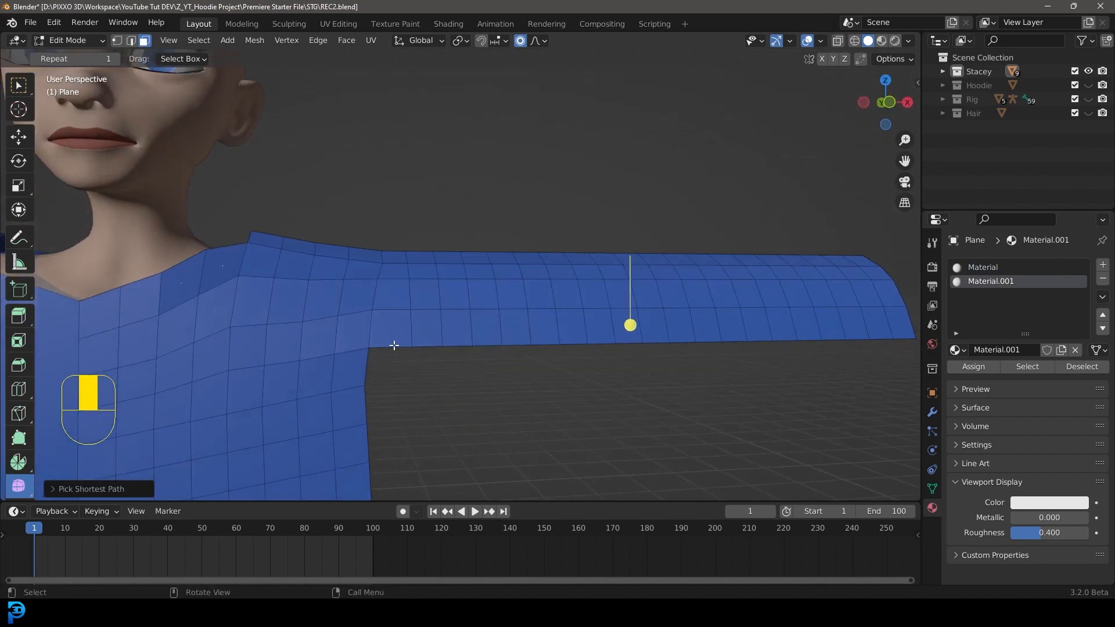
{"action": "middle_click_drag", "start_coordinate": [484, 359], "coordinate": [946, 210]}
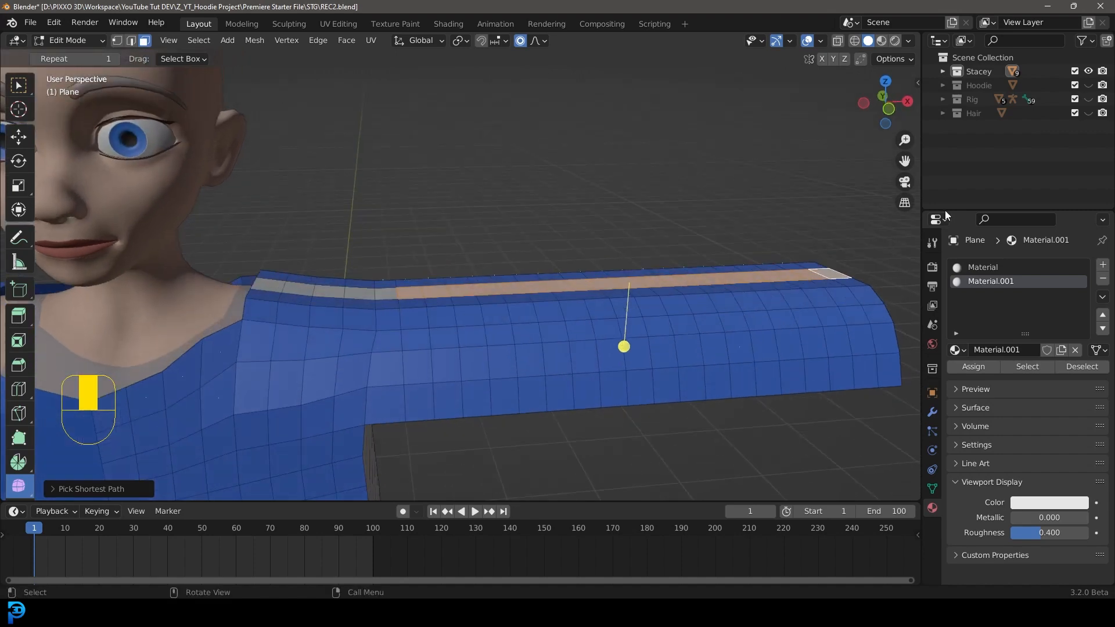
{"action": "left_click", "coordinate": [985, 266]}
{"action": "left_click", "coordinate": [974, 366]}
- Select the ring of sleeve faces at the shoulder joint and assign the white Material.001 to it as a sewing strip
{"action": "scroll", "coordinate": [461, 319], "scroll_direction": "up", "scroll_amount": 4}
{"action": "key", "text": "alt+a"}
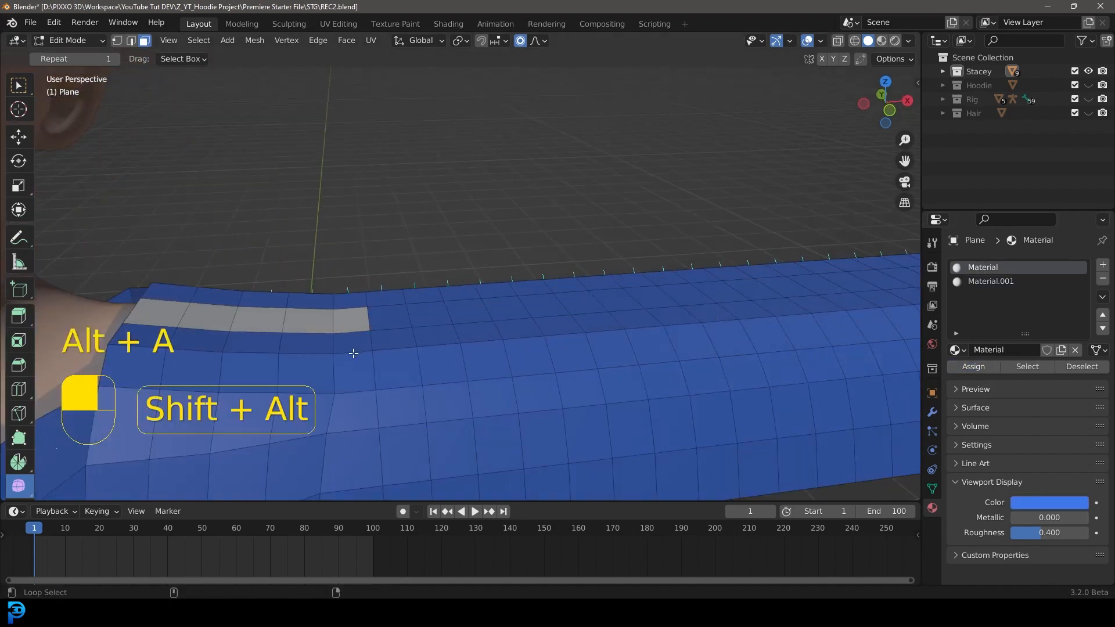
{"action": "left_click", "coordinate": [354, 353], "text": "alt+shift"}
{"action": "middle_click_drag", "start_coordinate": [351, 375], "coordinate": [384, 276]}
{"action": "middle_click_drag", "start_coordinate": [370, 126], "coordinate": [354, 244]}
{"action": "left_click", "coordinate": [991, 281]}
{"action": "left_click", "coordinate": [974, 367]}
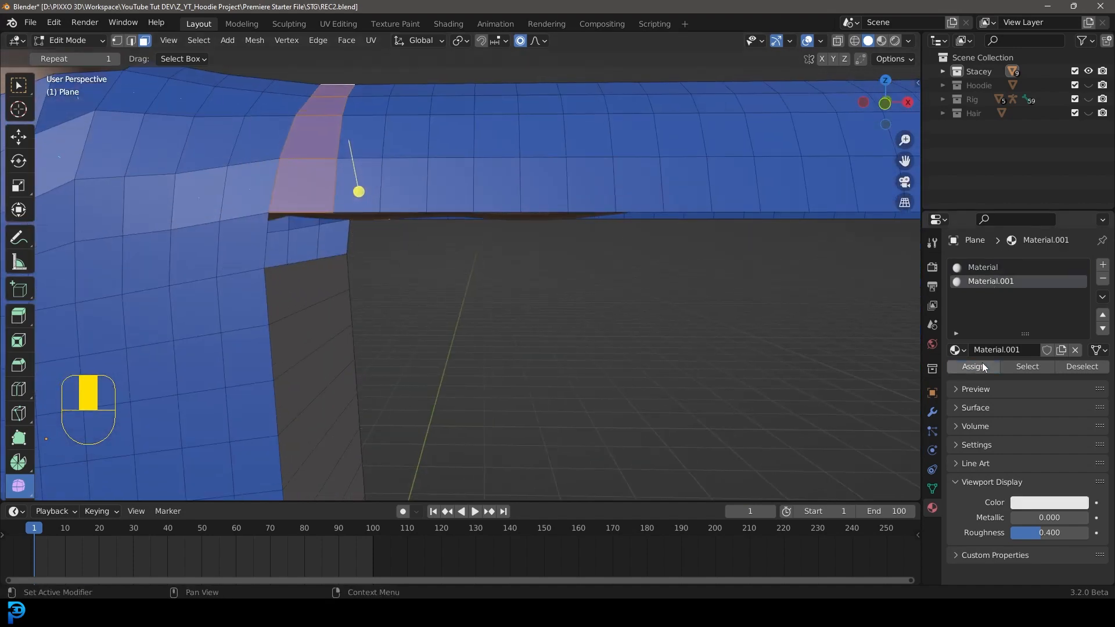
{"action": "middle_click_drag", "start_coordinate": [408, 147], "coordinate": [370, 265]}
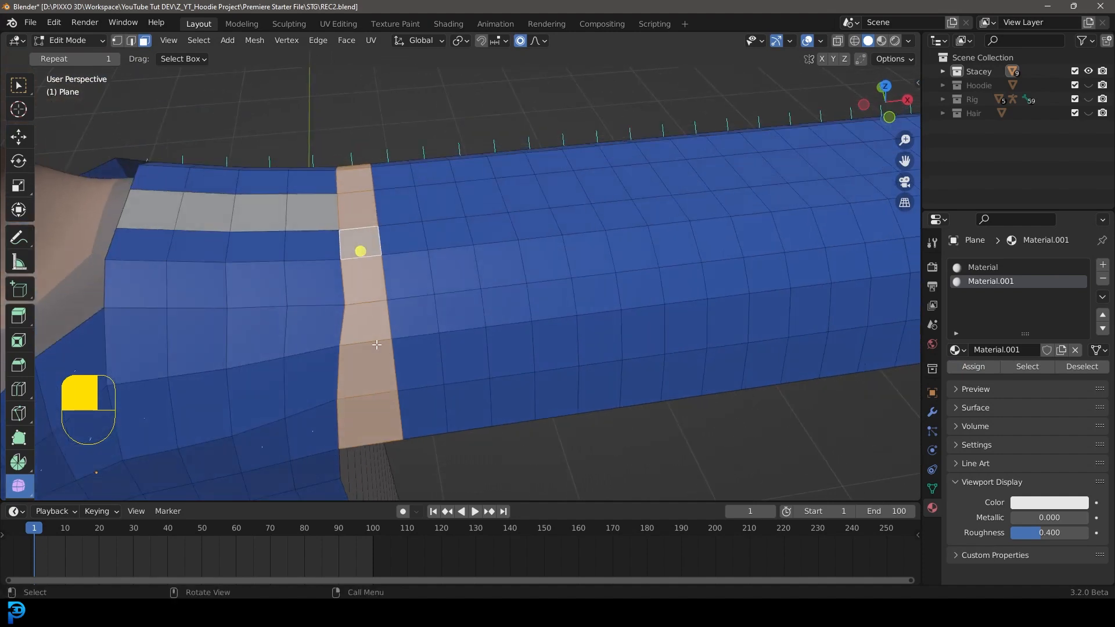
- Select the open front and back lower edges of the sleeve, from the shoulder strip to the cuff, and bridge them with Bridge Edge Loops
{"action": "middle_click_drag", "start_coordinate": [350, 127], "coordinate": [168, 50]}
{"action": "left_click", "coordinate": [130, 41]}
{"action": "scroll", "coordinate": [356, 244], "scroll_direction": "up", "scroll_amount": 2}
{"action": "key", "text": "alt+a"}
{"action": "middle_click_drag", "start_coordinate": [352, 203], "coordinate": [360, 188]}
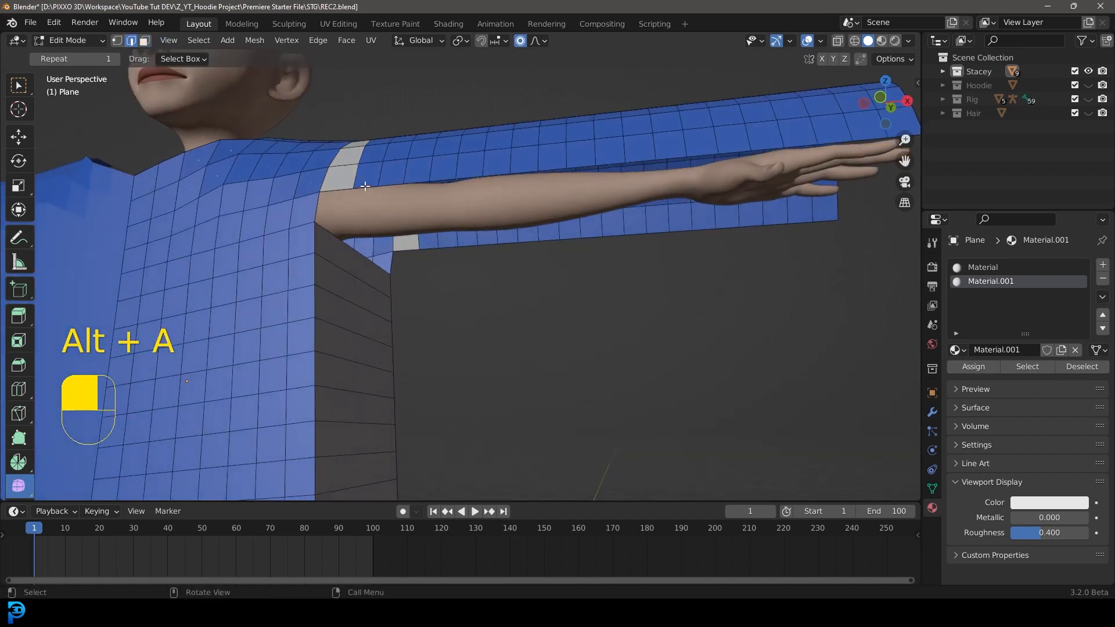
{"action": "key", "text": "shift"}
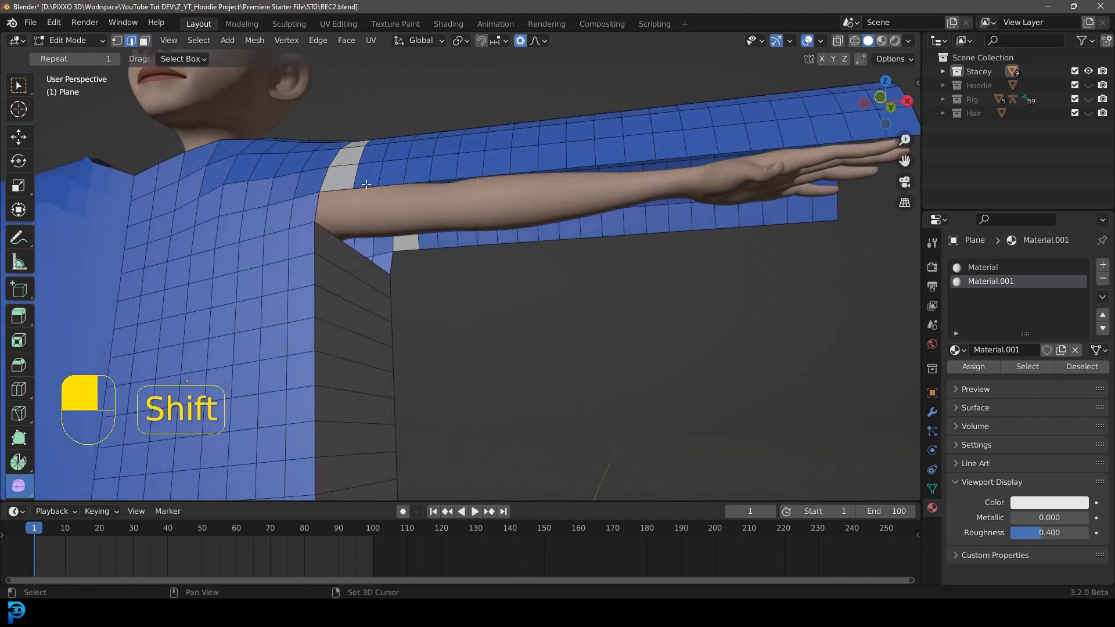
{"action": "middle_click_drag", "start_coordinate": [366, 184], "coordinate": [197, 235], "text": "shift"}
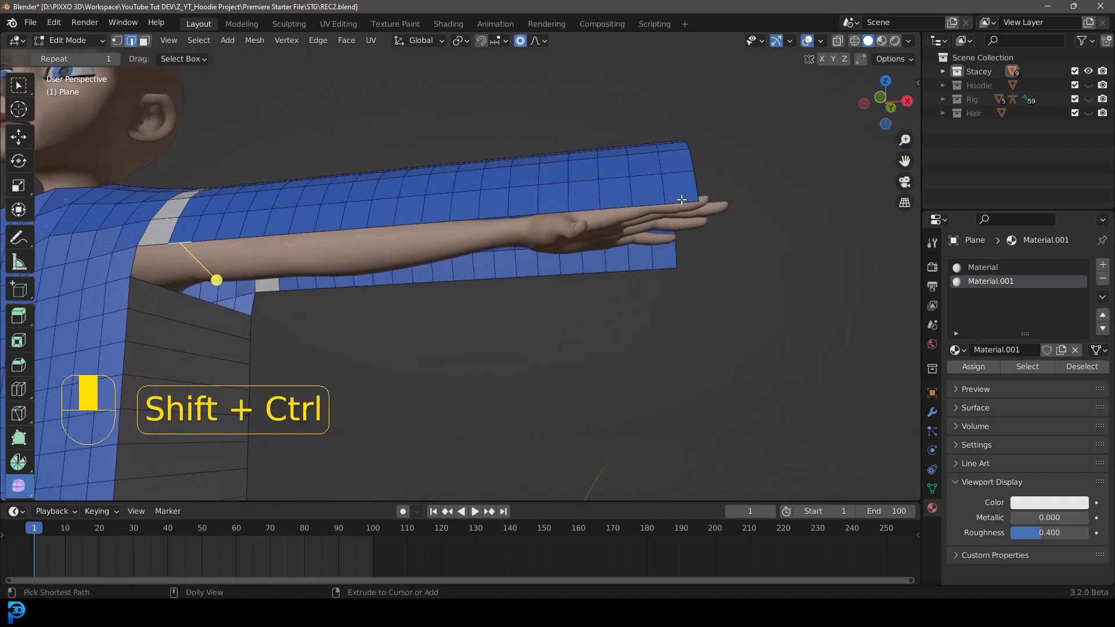
{"action": "left_click", "coordinate": [700, 200], "text": "ctrl+shift"}
{"action": "middle_click_drag", "start_coordinate": [226, 223], "coordinate": [279, 293]}
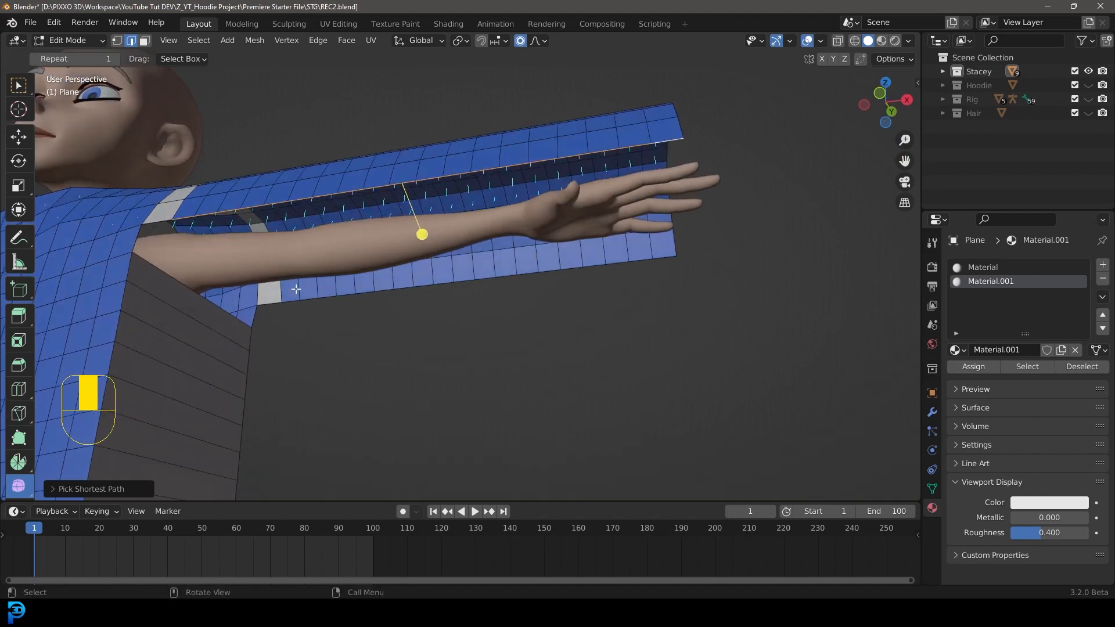
{"action": "left_click", "coordinate": [665, 259], "text": "ctrl+shift"}
{"action": "middle_click_drag", "start_coordinate": [665, 259], "coordinate": [192, 105]}
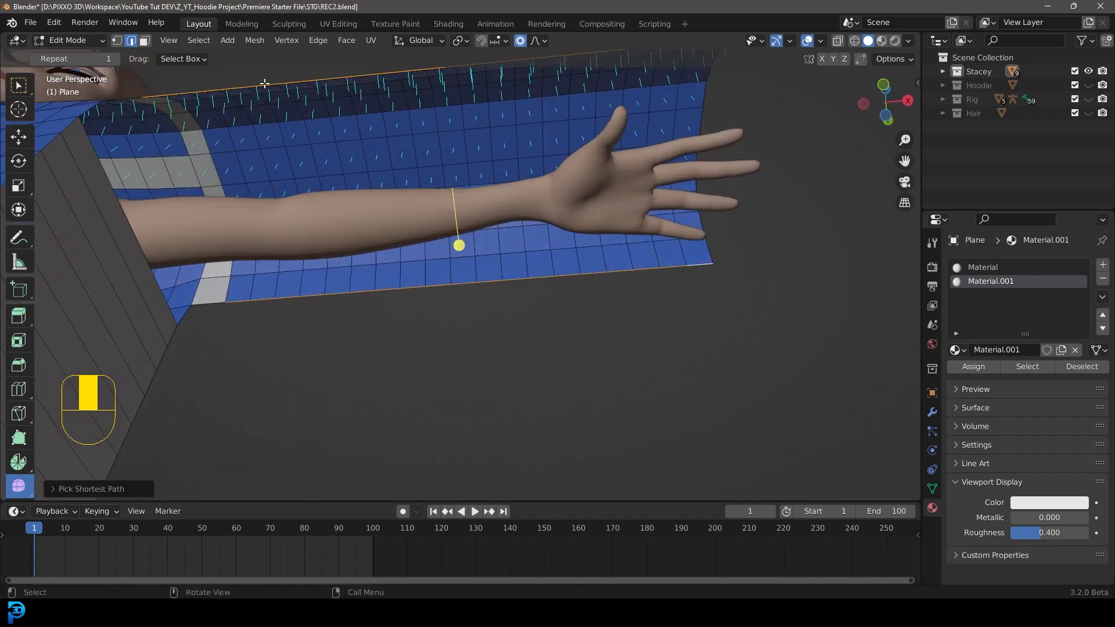
{"action": "middle_click_drag", "start_coordinate": [649, 82], "coordinate": [404, 178]}
{"action": "middle_click_drag", "start_coordinate": [261, 314], "coordinate": [104, 260]}
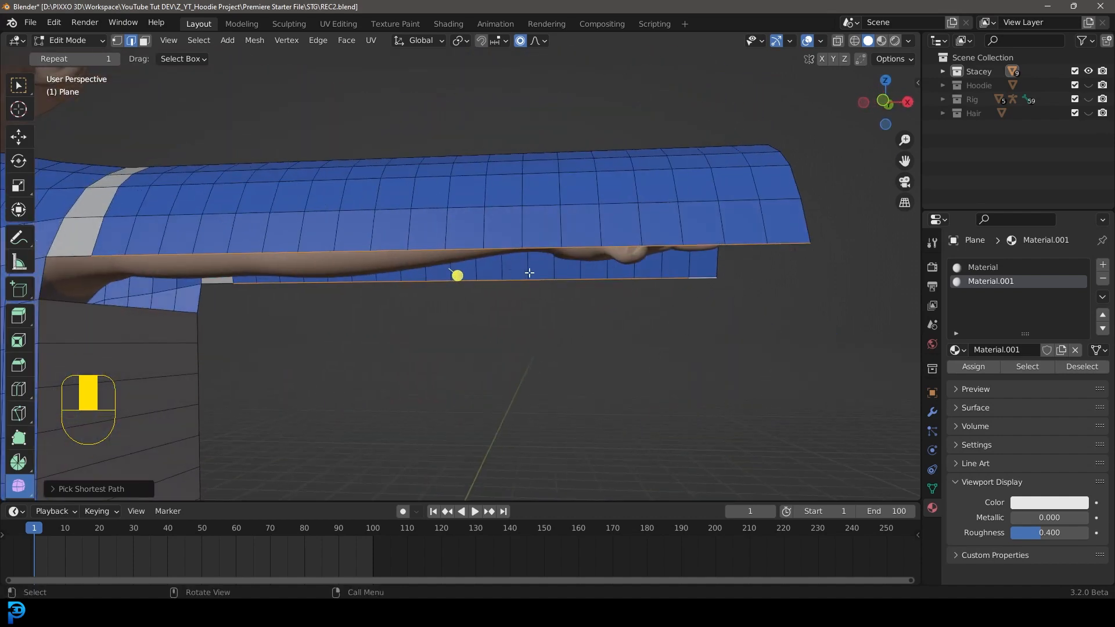
{"action": "key", "text": "ctrl+e"}
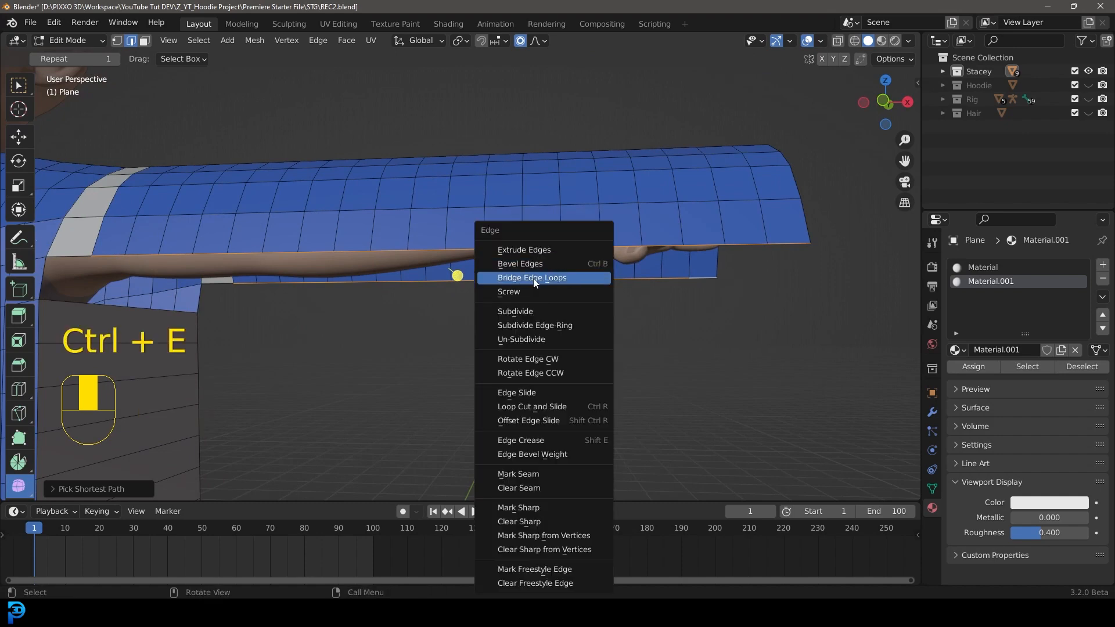
{"action": "left_click", "coordinate": [563, 278]}
- Assign Material.001 to the bridged faces under the sleeve as a sewing strip and clear the selection
{"action": "middle_click_drag", "start_coordinate": [510, 261], "coordinate": [669, 273]}
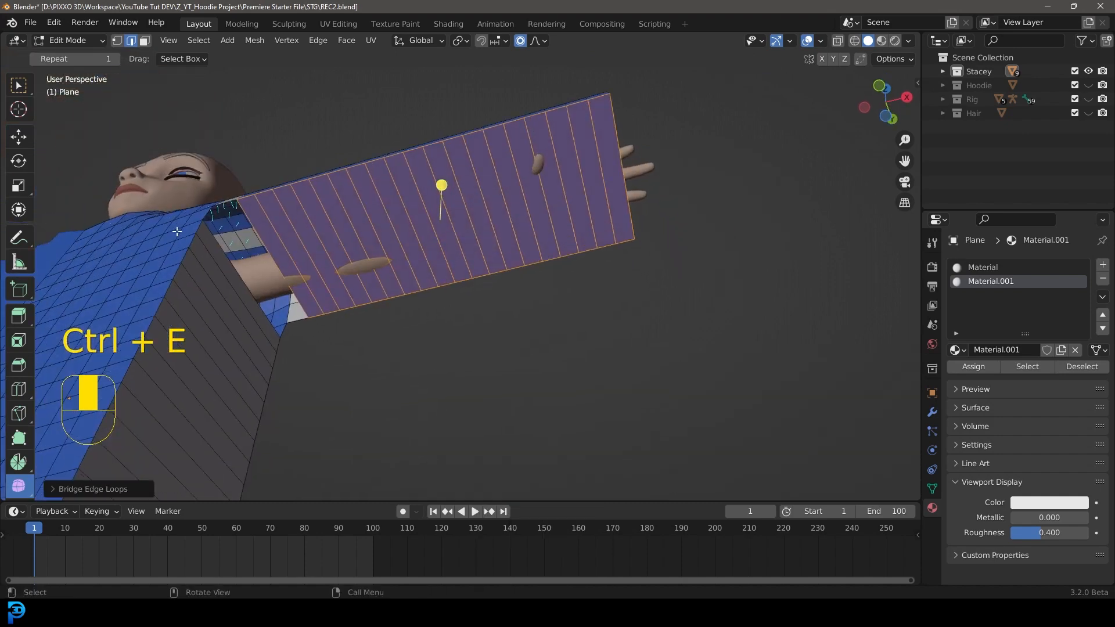
{"action": "left_click", "coordinate": [983, 369]}
{"action": "middle_click_drag", "start_coordinate": [442, 198], "coordinate": [489, 184]}
{"action": "key", "text": "alt+a"}
{"action": "middle_click_drag", "start_coordinate": [478, 149], "coordinate": [548, 237]}
{"action": "middle_click_drag", "start_coordinate": [419, 213], "coordinate": [520, 227], "text": "shift"}
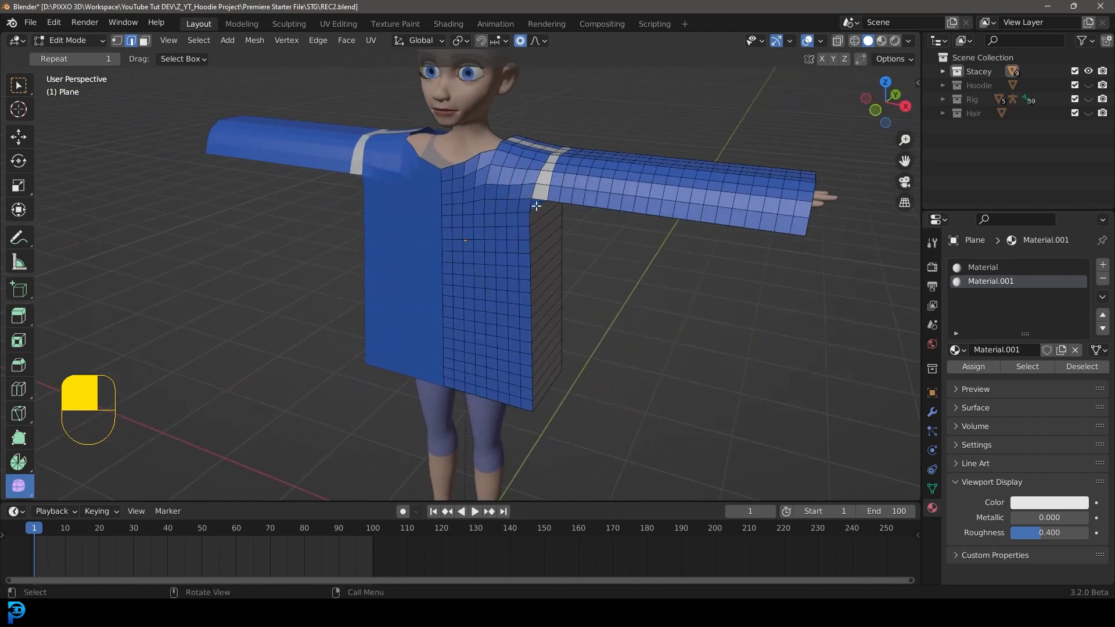
{"action": "middle_click_drag", "start_coordinate": [536, 206], "coordinate": [517, 303]}
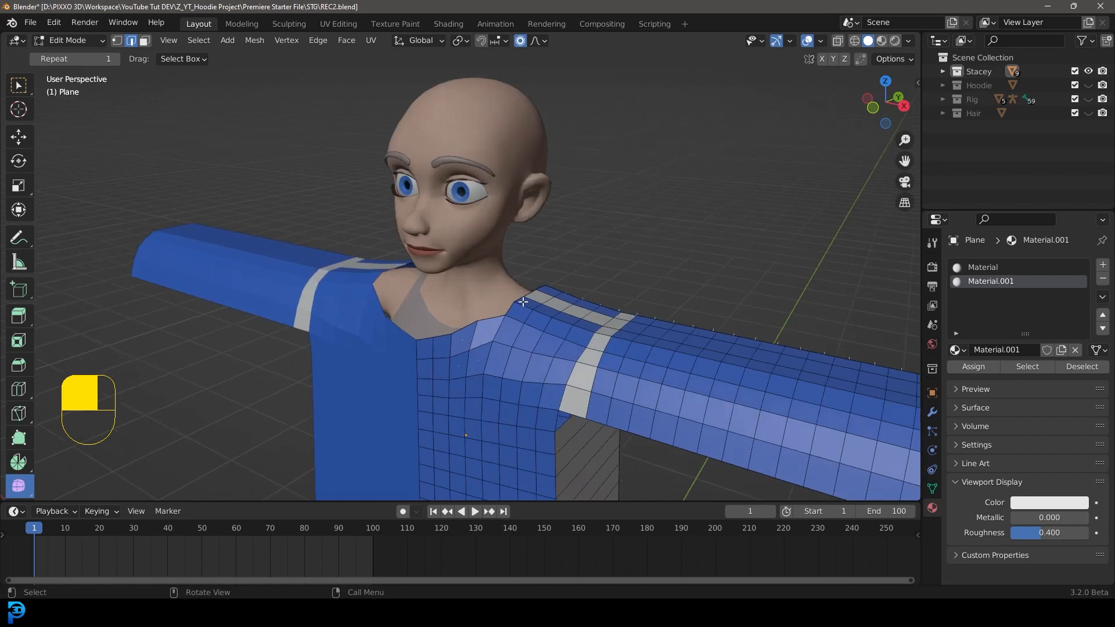
{"action": "scroll", "coordinate": [405, 325], "scroll_direction": "up", "scroll_amount": 1}
{"action": "middle_click_drag", "start_coordinate": [501, 283], "coordinate": [552, 261]}
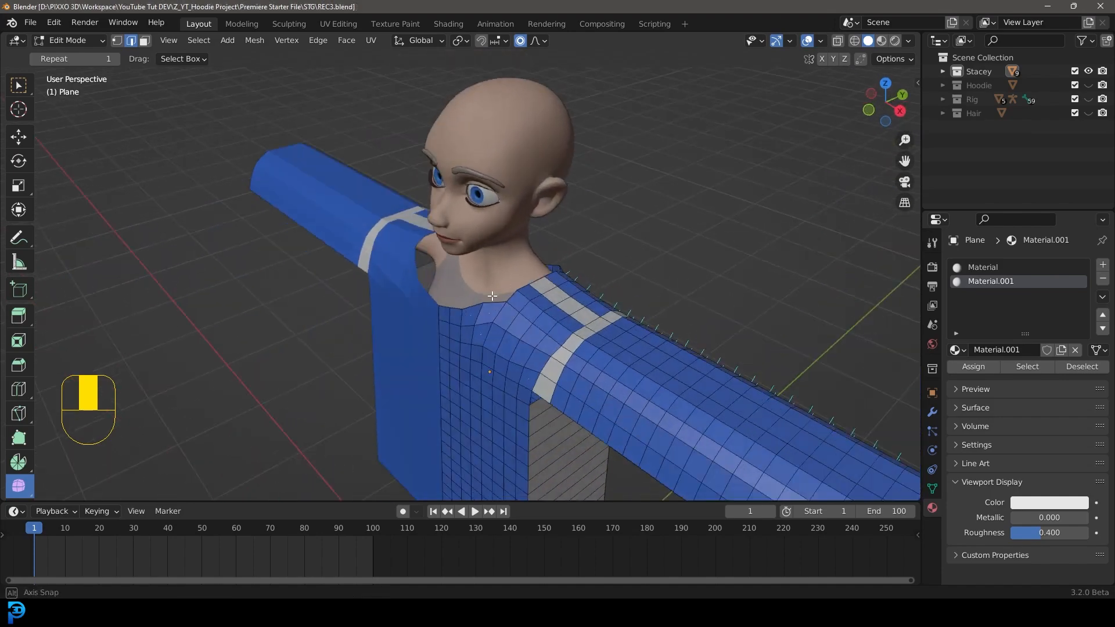
{"action": "middle_click_drag", "start_coordinate": [492, 296], "coordinate": [511, 291]}
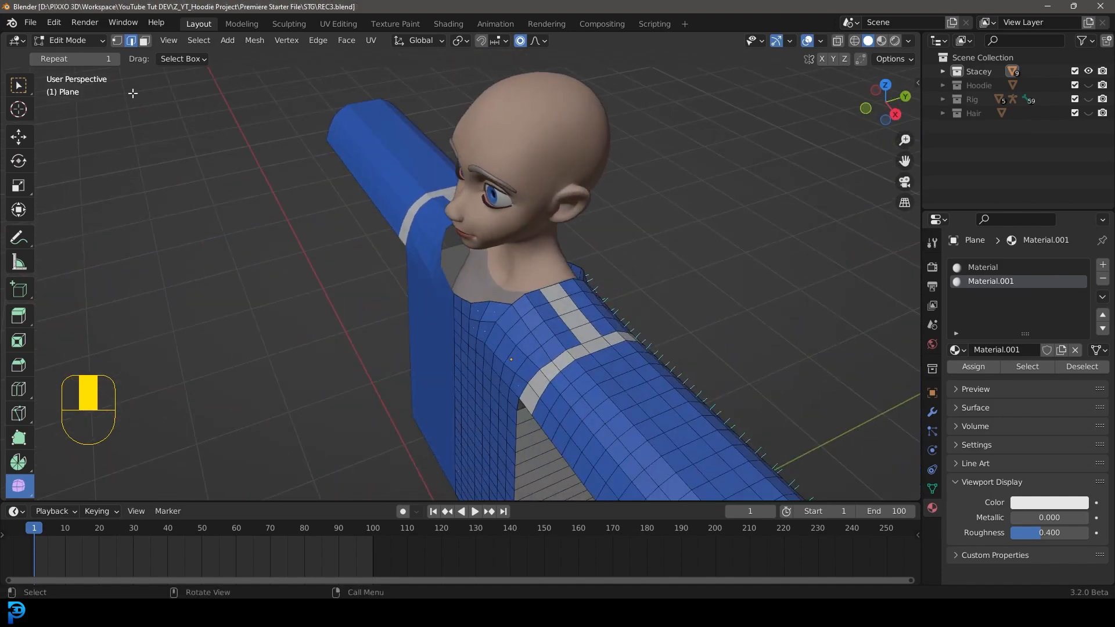
- Select the whole neckline edge loop and extrude it a short distance upward along Z
{"action": "middle_click_drag", "start_coordinate": [498, 195], "coordinate": [545, 232]}
{"action": "mouse_move", "coordinate": [545, 233]}
{"action": "middle_mouse_down", "text": "shift"}
{"action": "mouse_move", "coordinate": [452, 267]}
{"action": "mouse_move", "coordinate": [418, 229]}
{"action": "mouse_move", "coordinate": [394, 325]}
{"action": "middle_mouse_up", "text": "shift"}
{"action": "scroll", "coordinate": [452, 268], "scroll_direction": "up", "scroll_amount": 3}
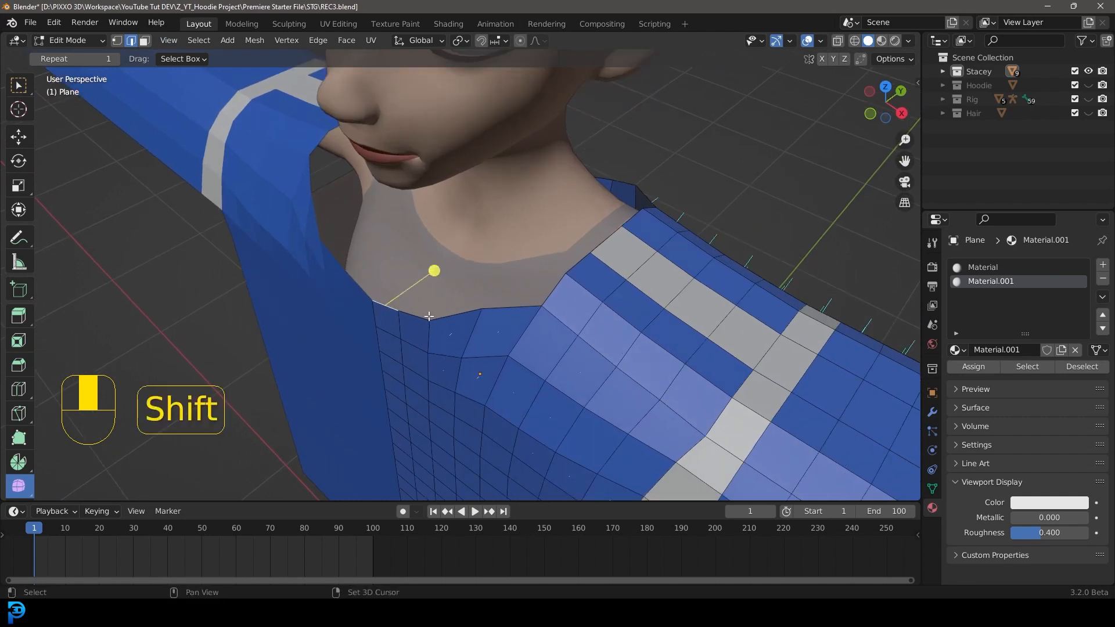
{"action": "left_click", "coordinate": [456, 316], "text": "alt+shift"}
{"action": "middle_click_drag", "start_coordinate": [701, 143], "coordinate": [585, 240]}
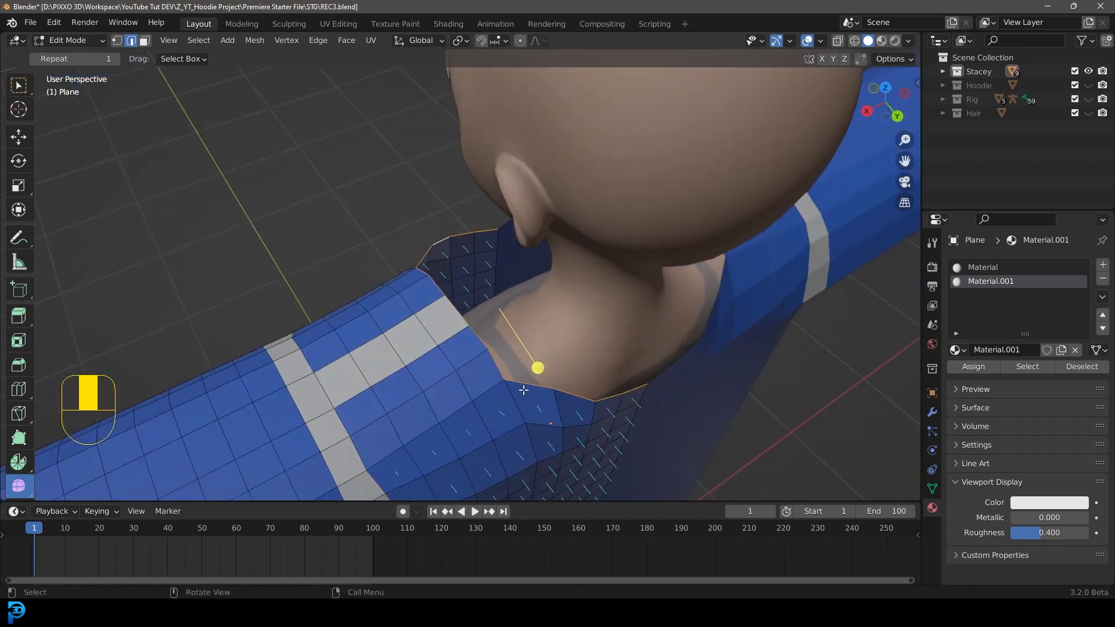
{"action": "middle_click_drag", "start_coordinate": [405, 240], "coordinate": [585, 229]}
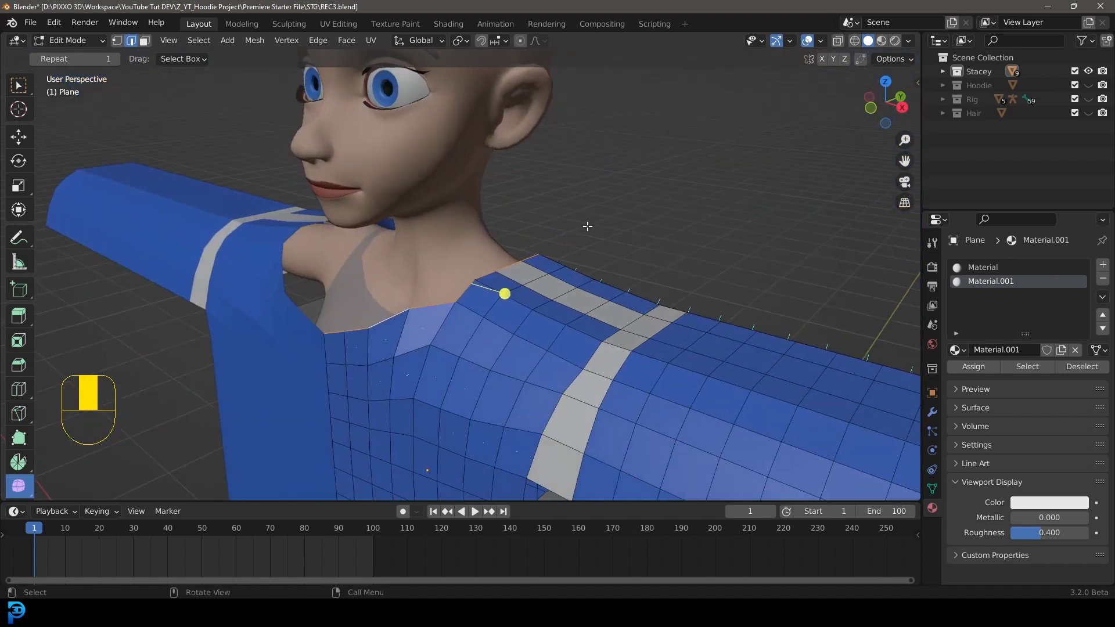
{"action": "key", "text": "e"}
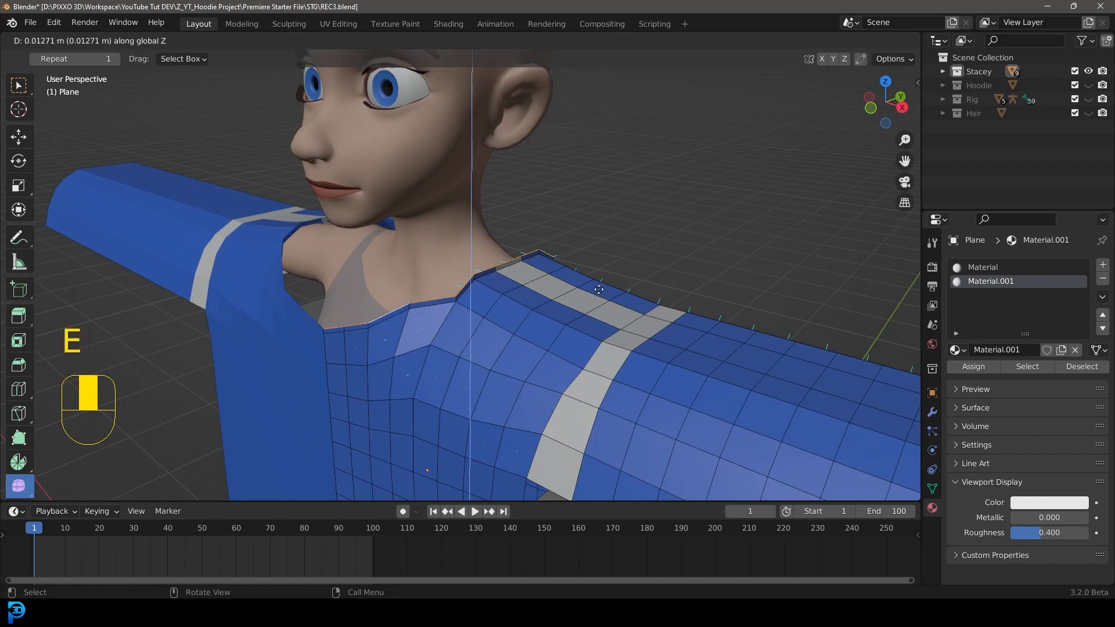
{"action": "left_click", "coordinate": [594, 261]}
- Expand the selection to the ring of faces around the neckline and assign Material.001 to it as a sewing strip
{"action": "middle_click_drag", "start_coordinate": [595, 267], "coordinate": [510, 267]}
{"action": "key", "text": "ctrl+KP_Add"}
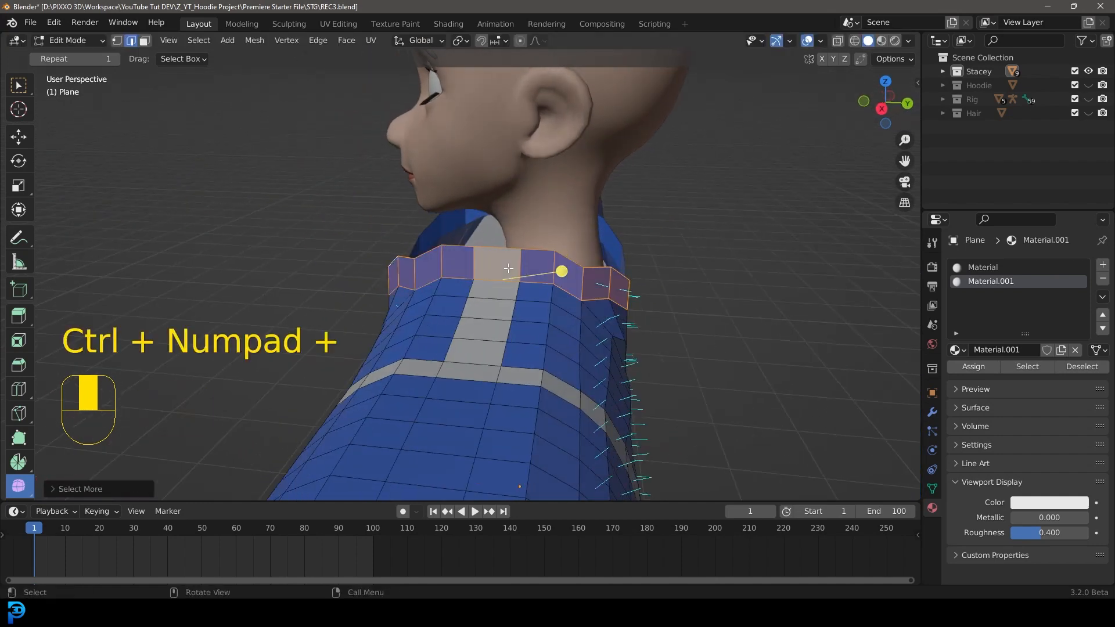
{"action": "middle_click_drag", "start_coordinate": [213, 225], "coordinate": [341, 213]}
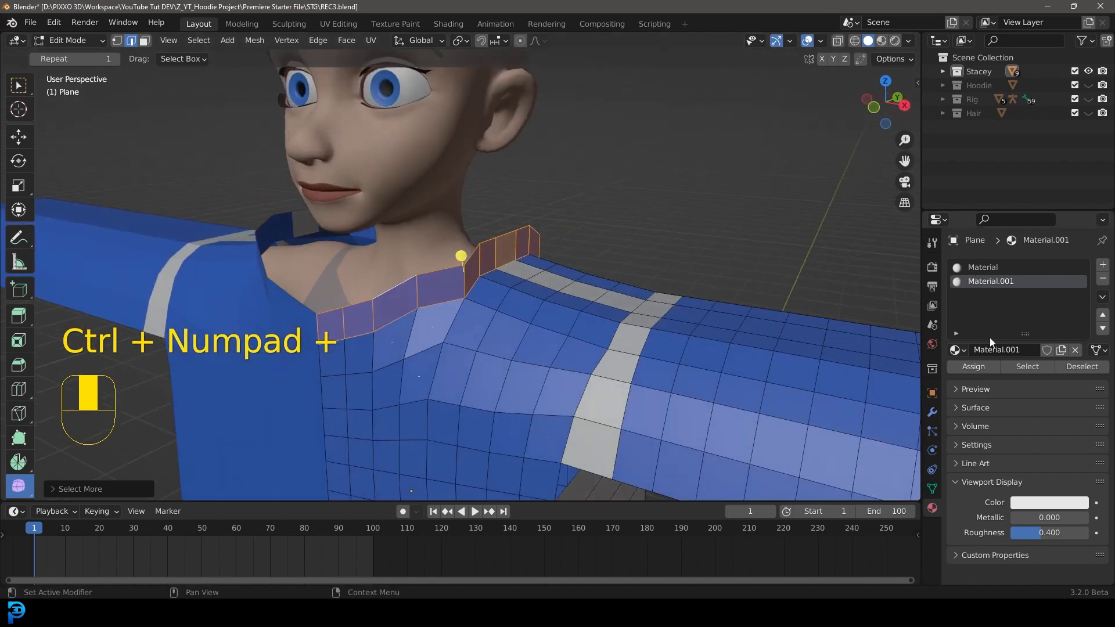
{"action": "left_click", "coordinate": [974, 367]}
{"action": "middle_click_drag", "start_coordinate": [500, 261], "coordinate": [477, 251]}
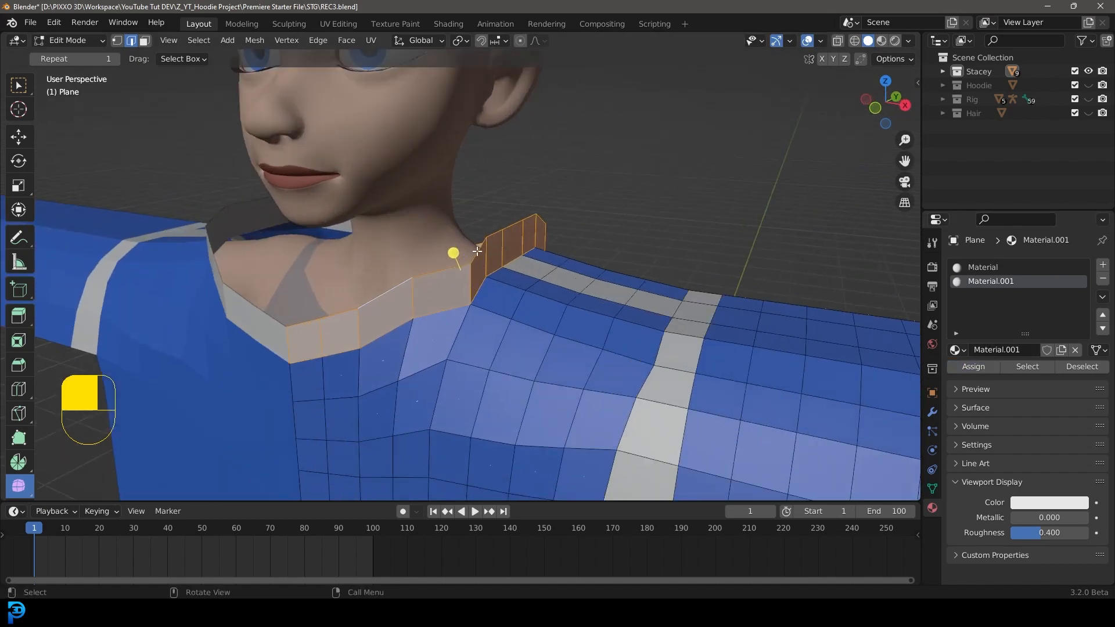
- Lower one vertical edge of the neck strip at the front and one at the back slightly to smooth its curve
{"action": "left_click", "coordinate": [408, 295]}
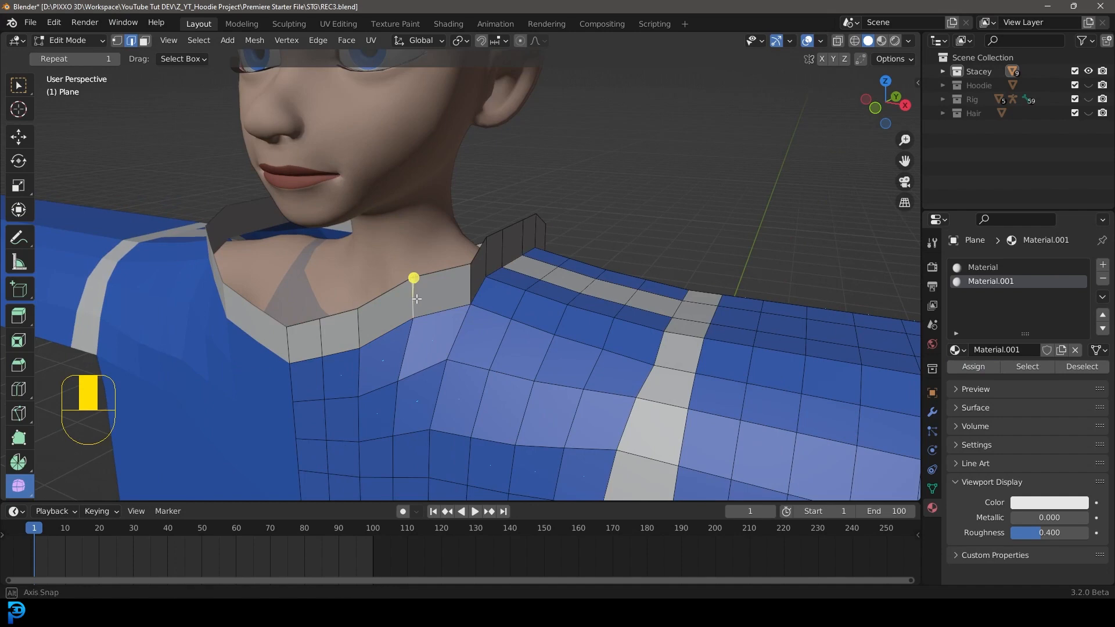
{"action": "key", "text": "g"}
{"action": "left_click", "coordinate": [418, 319]}
{"action": "middle_click_drag", "start_coordinate": [413, 288], "coordinate": [459, 264]}
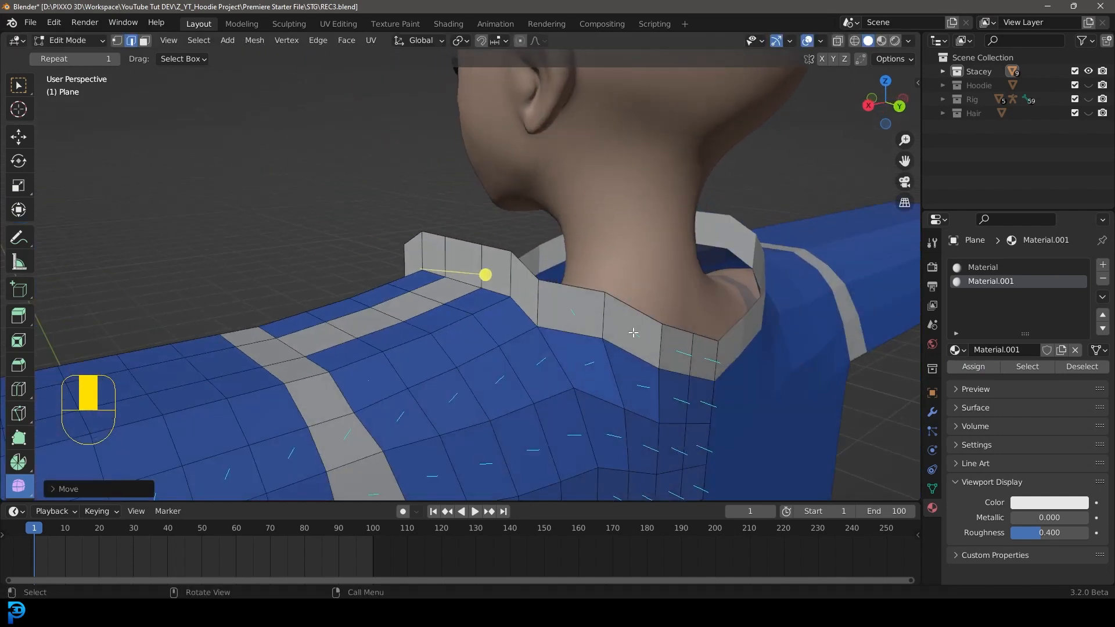
{"action": "left_click", "coordinate": [603, 316]}
{"action": "key", "text": "g"}
{"action": "left_click", "coordinate": [602, 328]}
{"action": "mouse_move", "coordinate": [575, 282]}
{"action": "middle_mouse_down"}
{"action": "mouse_move", "coordinate": [482, 279]}
{"action": "mouse_move", "coordinate": [578, 285]}
{"action": "middle_mouse_up"}
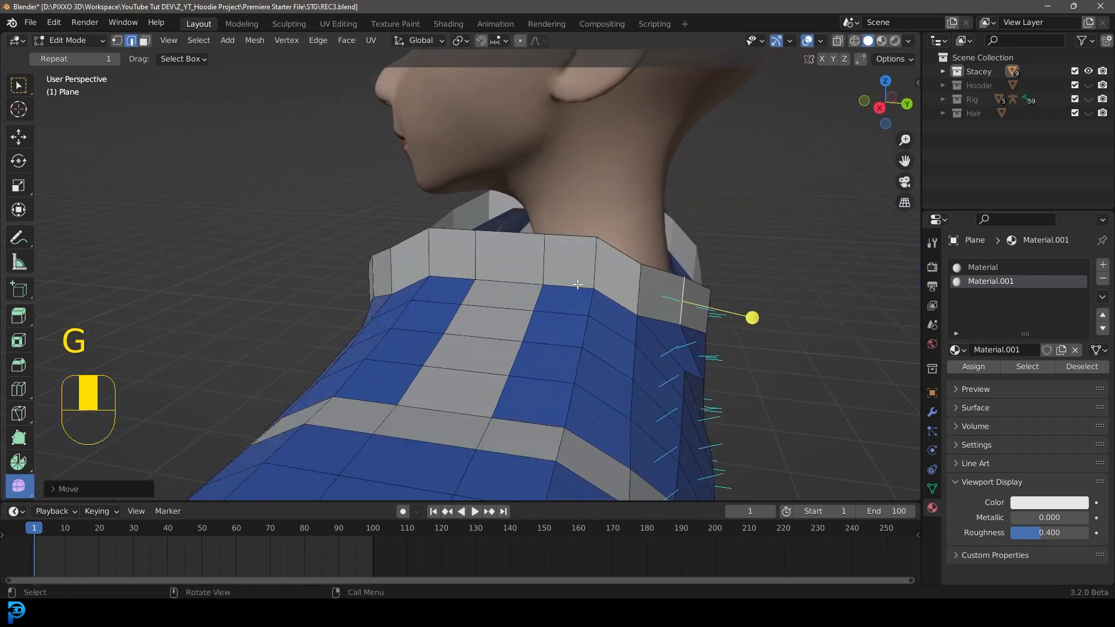
- Select the two vertical neck strip edges on either side of the shoulder strip and lower them slightly to round the curve
{"action": "left_click", "coordinate": [594, 256]}
{"action": "left_click", "coordinate": [430, 251], "text": "shift"}
{"action": "middle_click_drag", "start_coordinate": [430, 251], "coordinate": [454, 206]}
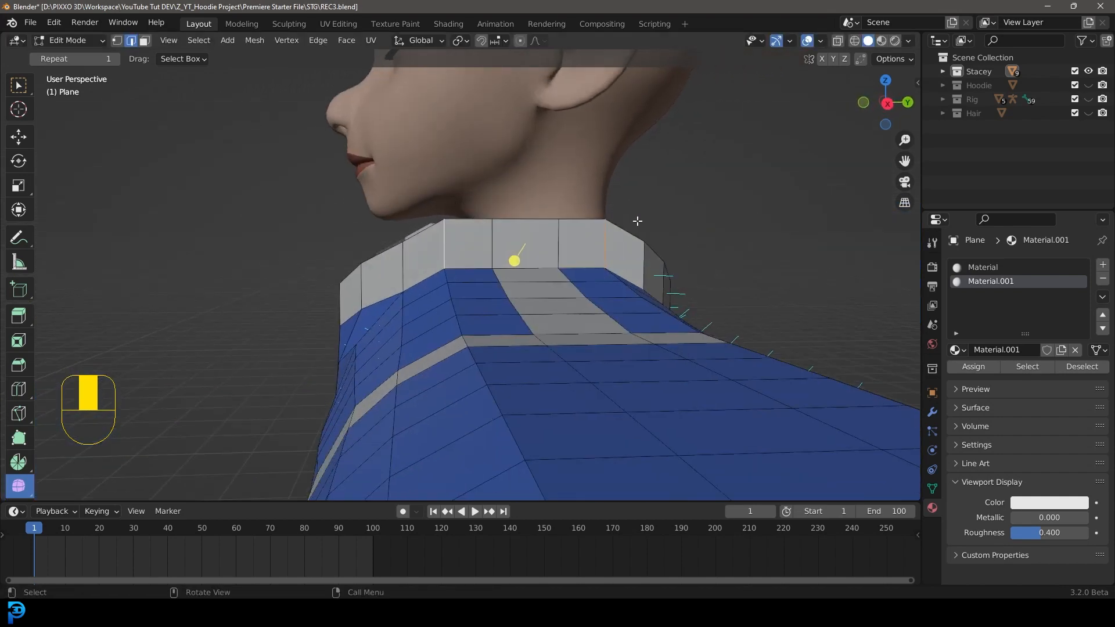
{"action": "key", "text": "g"}
{"action": "middle_click", "coordinate": [595, 258]}
{"action": "left_click", "coordinate": [594, 261]}
- Select the top edge loop of the neck strip and extrude it upward along Z by about 0.11 m in the right side view
{"action": "middle_click_drag", "start_coordinate": [458, 248], "coordinate": [334, 268]}
{"action": "key", "text": "alt+a"}
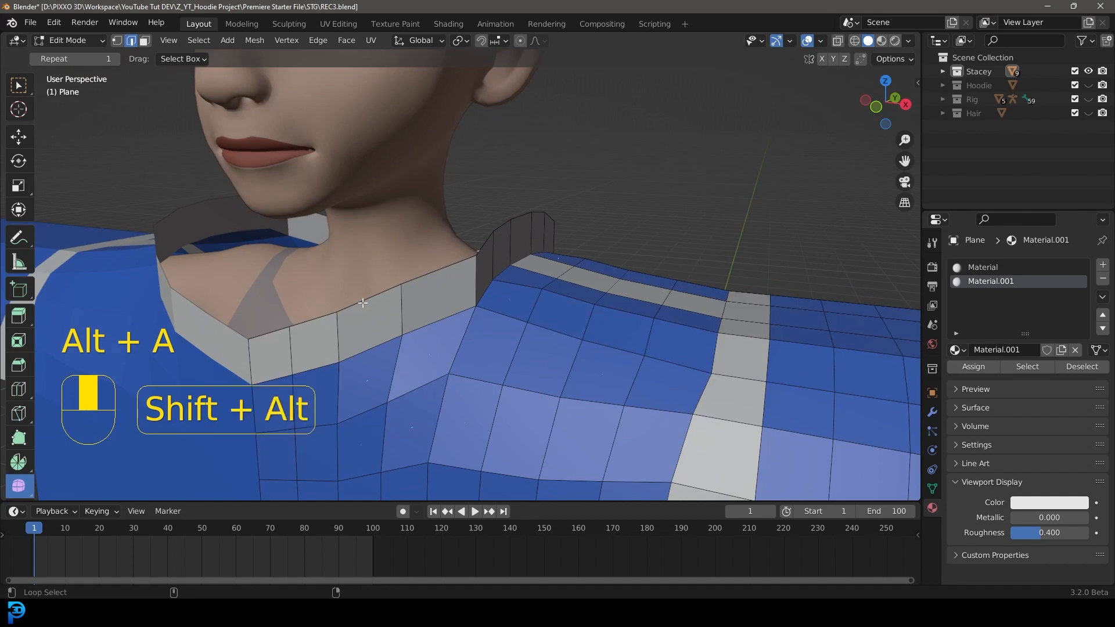
{"action": "left_click", "coordinate": [453, 248], "text": "alt+shift"}
{"action": "middle_click_drag", "start_coordinate": [449, 243], "coordinate": [543, 294]}
{"action": "key", "text": "KP_3"}
{"action": "key", "text": "e"}
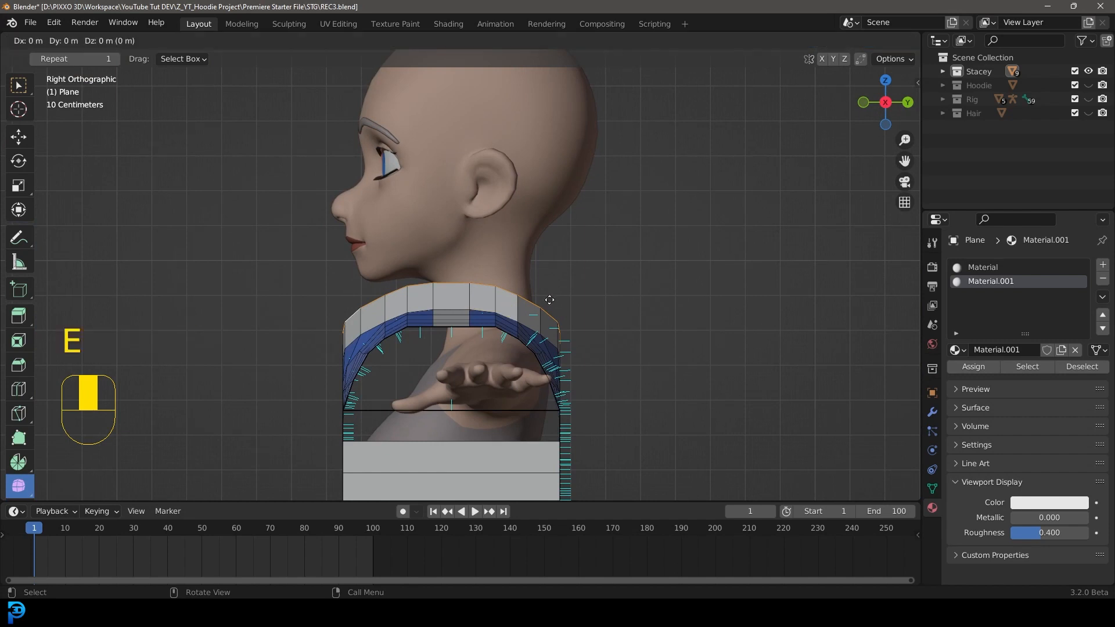
{"action": "key", "text": "z"}
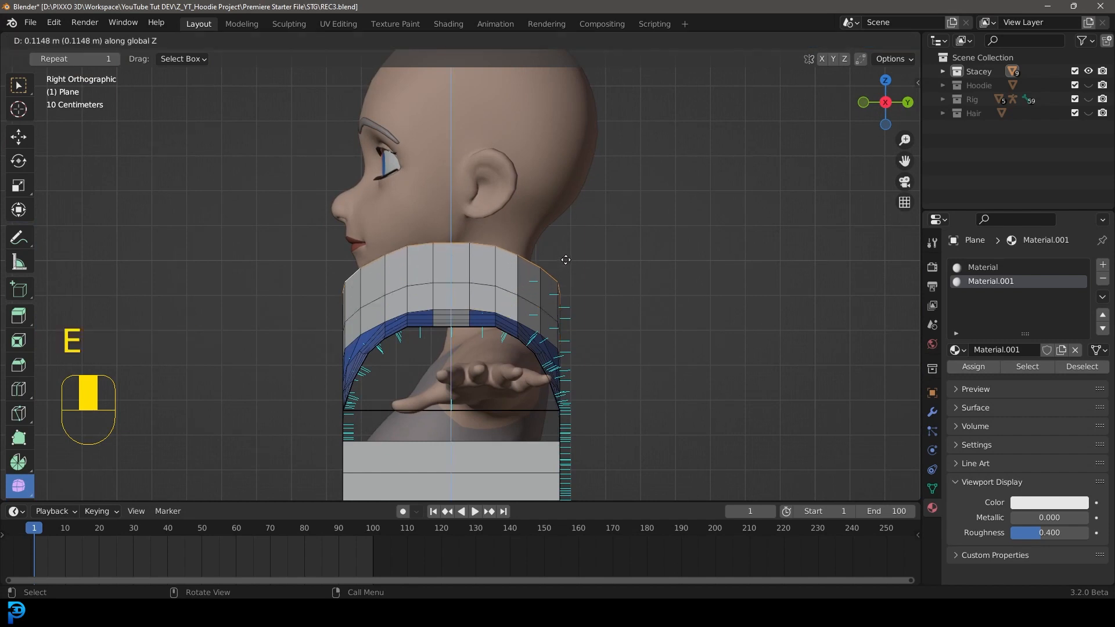
{"action": "left_click", "coordinate": [566, 261]}
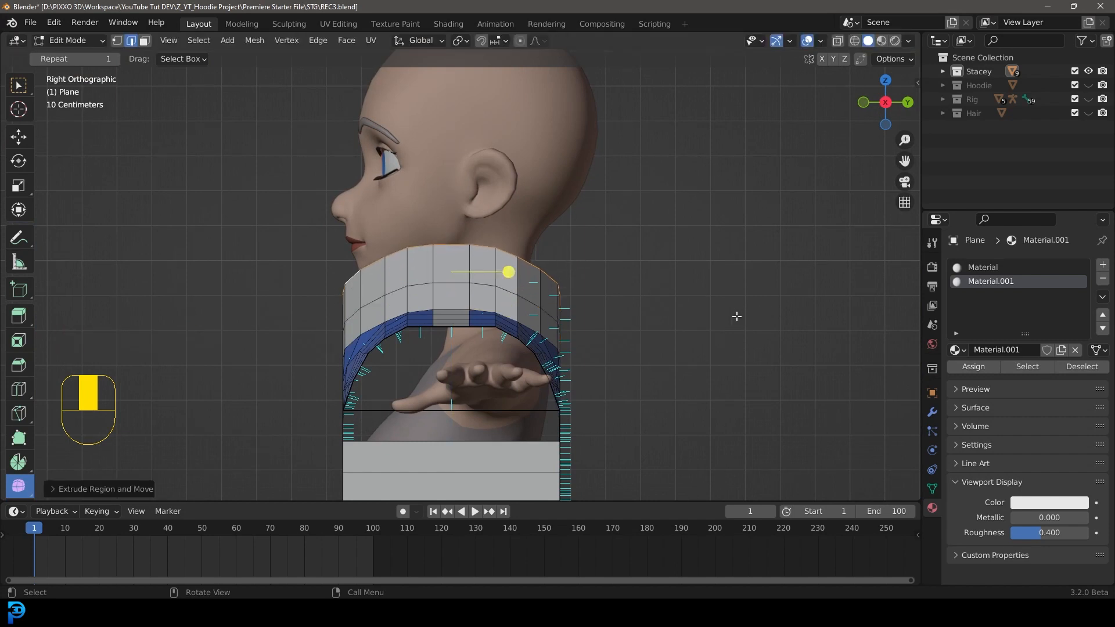
- Scale the collar's top edge loop down along Z until it is nearly flat
{"action": "key", "text": "s"}
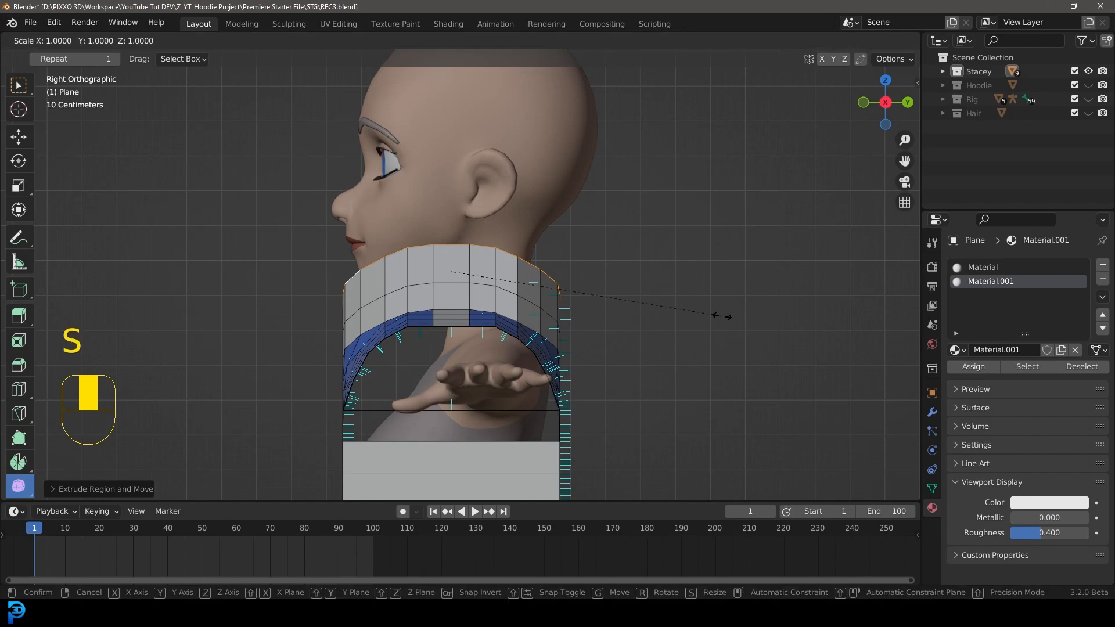
{"action": "key", "text": "z"}
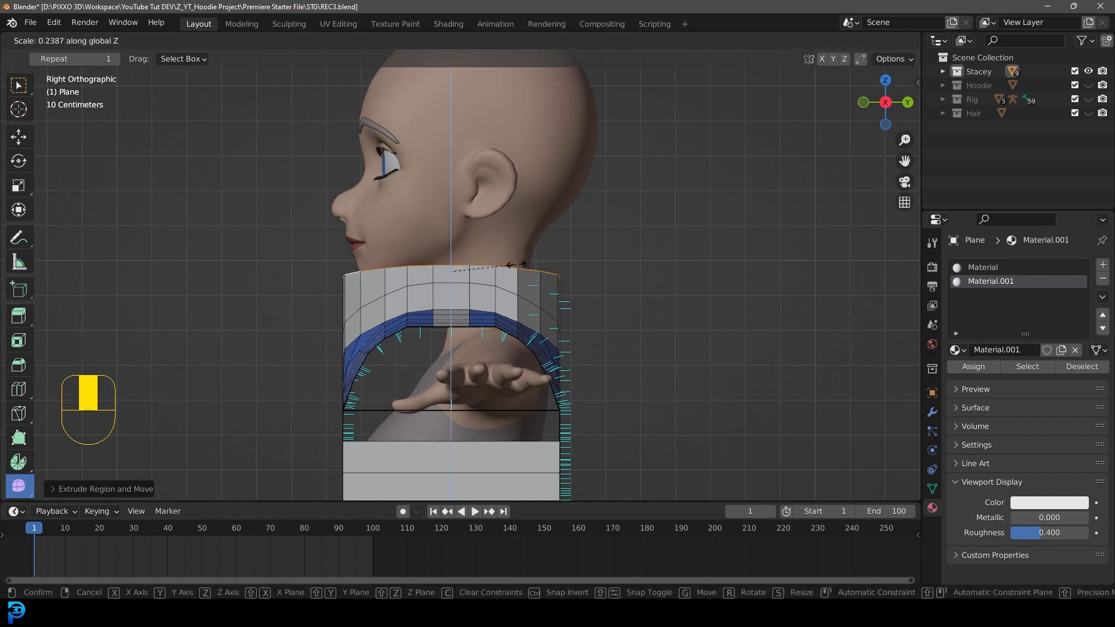
{"action": "left_click", "coordinate": [499, 266]}
- Expand the selection to the collar's upper band of faces and assign the blue Material to it
{"action": "middle_click_drag", "start_coordinate": [511, 269], "coordinate": [547, 318]}
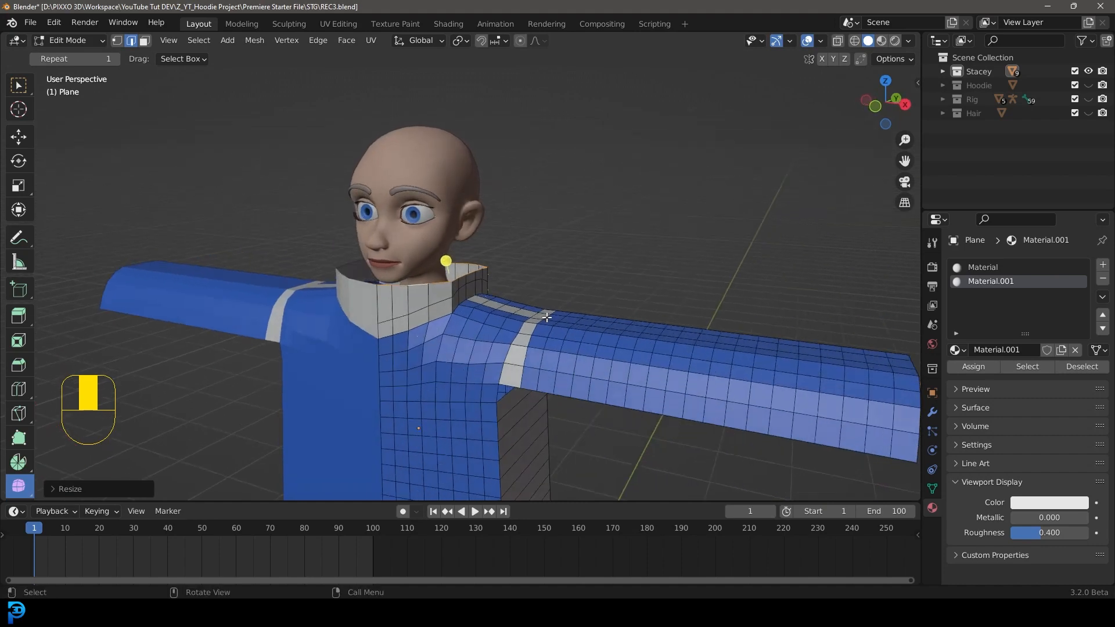
{"action": "key", "text": "ctrl+KP_Add"}
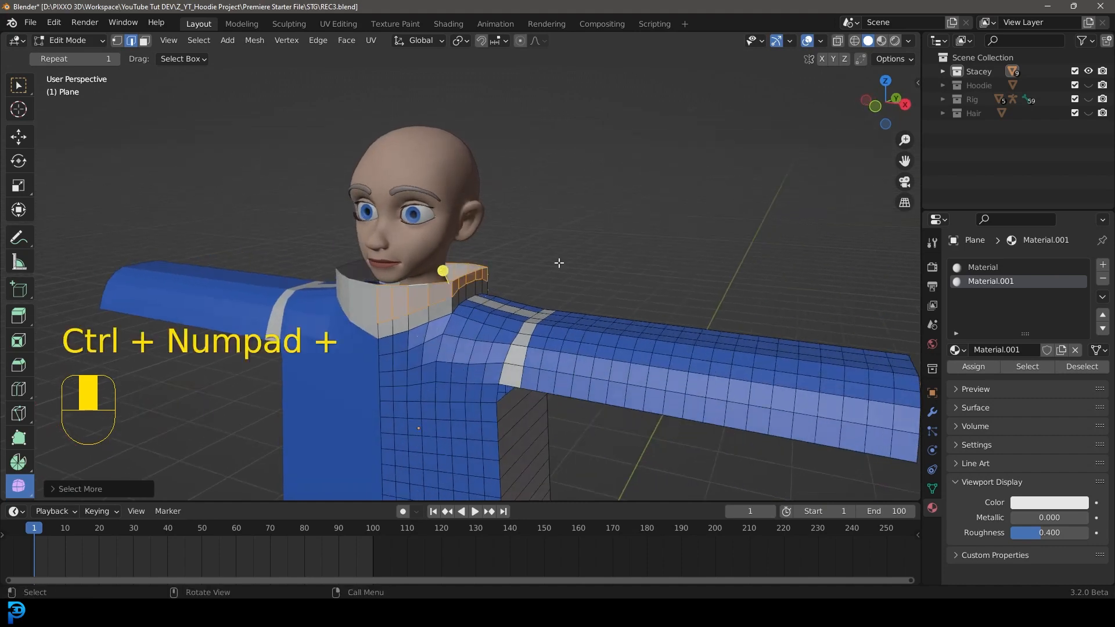
{"action": "left_click", "coordinate": [982, 267]}
{"action": "left_click", "coordinate": [973, 367]}
{"action": "scroll", "coordinate": [324, 322], "scroll_direction": "up", "scroll_amount": 5}
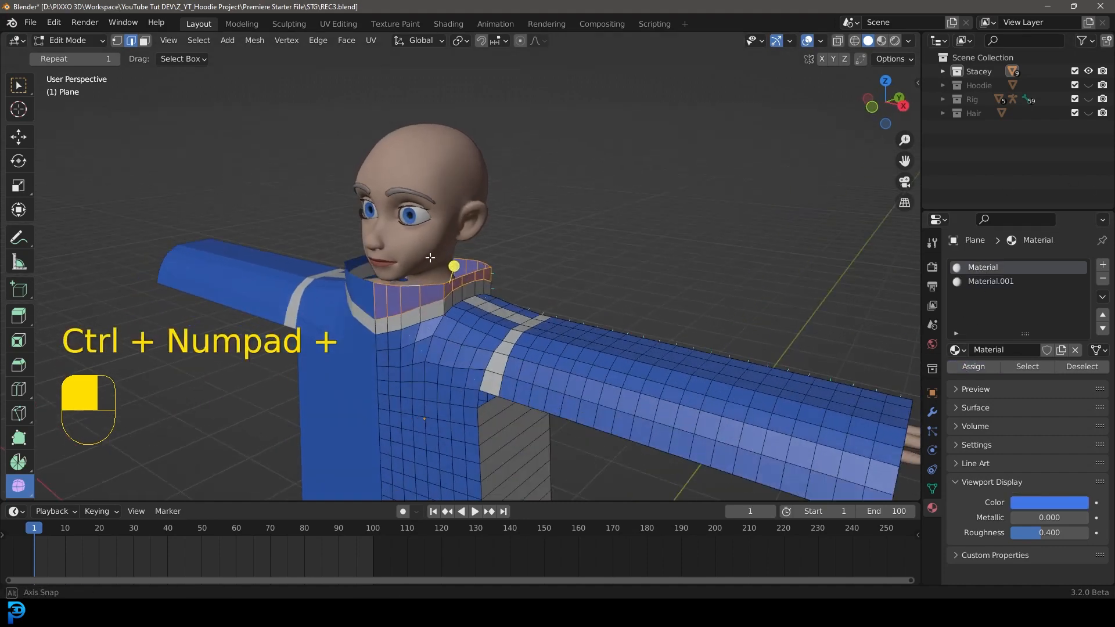
- Slide the front-centre edges between the collar and the neck strip upward by about 0.34 and rotate them by about 2.3°
{"action": "scroll", "coordinate": [323, 323], "scroll_direction": "up", "scroll_amount": 1}
{"action": "middle_click_drag", "start_coordinate": [324, 322], "coordinate": [432, 312], "text": "shift"}
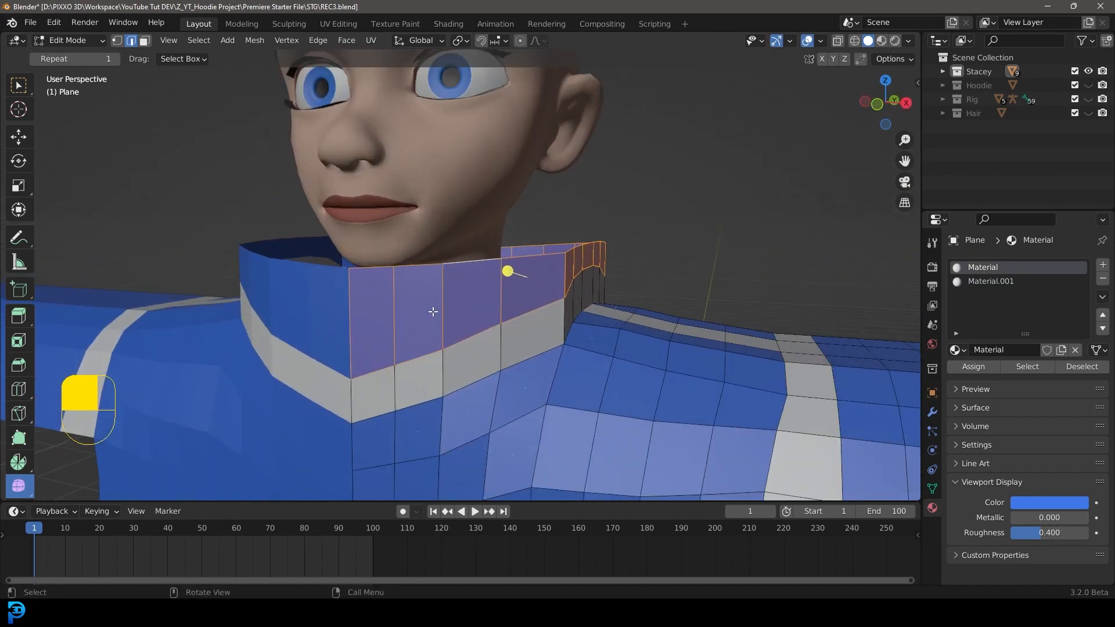
{"action": "left_click", "coordinate": [403, 353]}
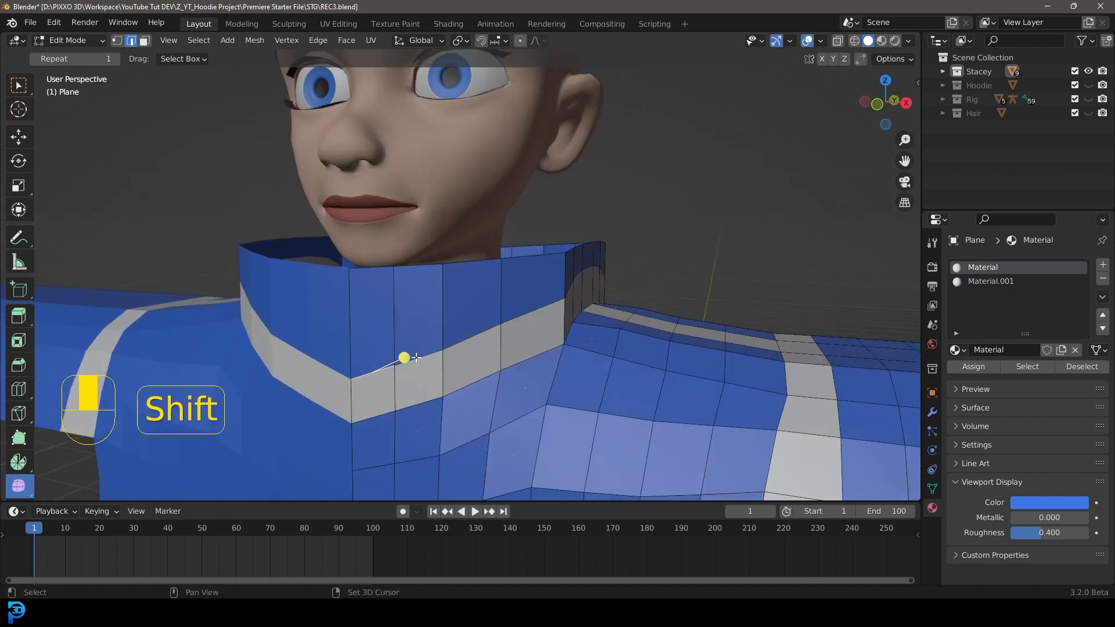
{"action": "left_click", "coordinate": [458, 352], "text": "shift"}
{"action": "middle_click_drag", "start_coordinate": [367, 378], "coordinate": [390, 376]}
{"action": "key", "text": "g"}
{"action": "key", "text": "g"}
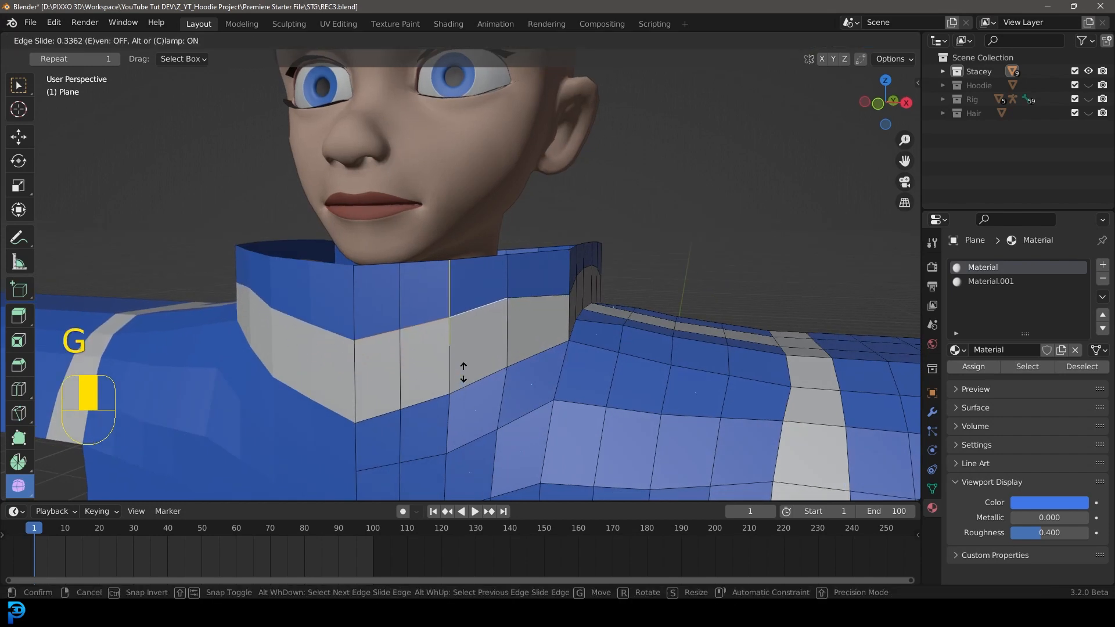
{"action": "left_click", "coordinate": [438, 310]}
{"action": "key", "text": "r"}
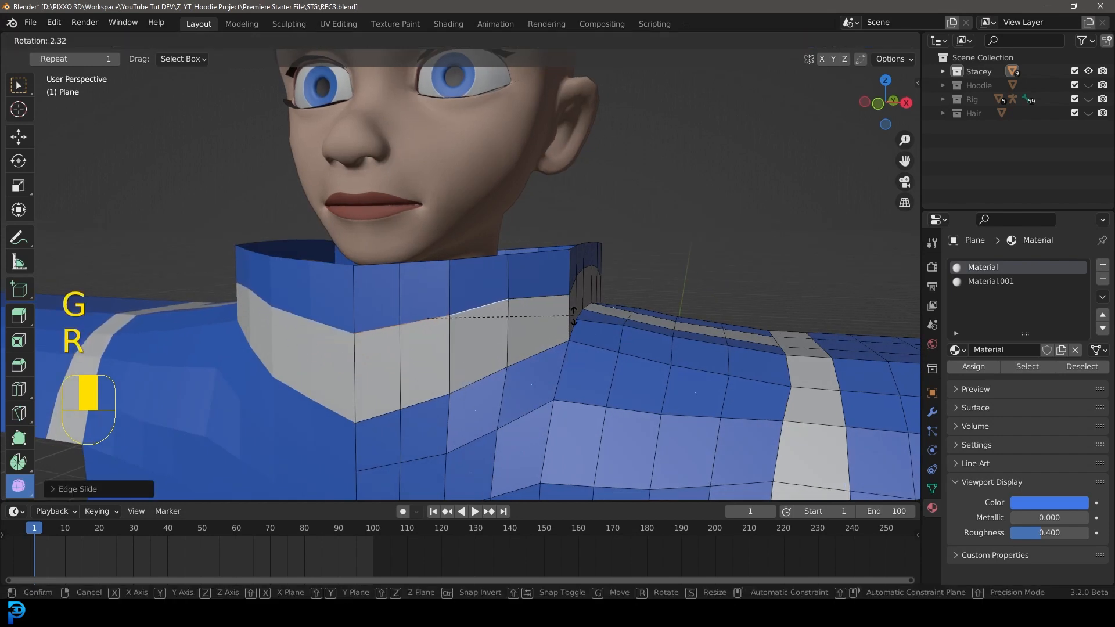
{"action": "left_click", "coordinate": [572, 312]}
- Add one horizontal loop cut through the middle of the collar's blue band
{"action": "mouse_move", "coordinate": [503, 285]}
{"action": "middle_mouse_down"}
{"action": "mouse_move", "coordinate": [488, 291]}
{"action": "mouse_move", "coordinate": [511, 292]}
{"action": "mouse_move", "coordinate": [491, 302]}
{"action": "middle_mouse_up"}
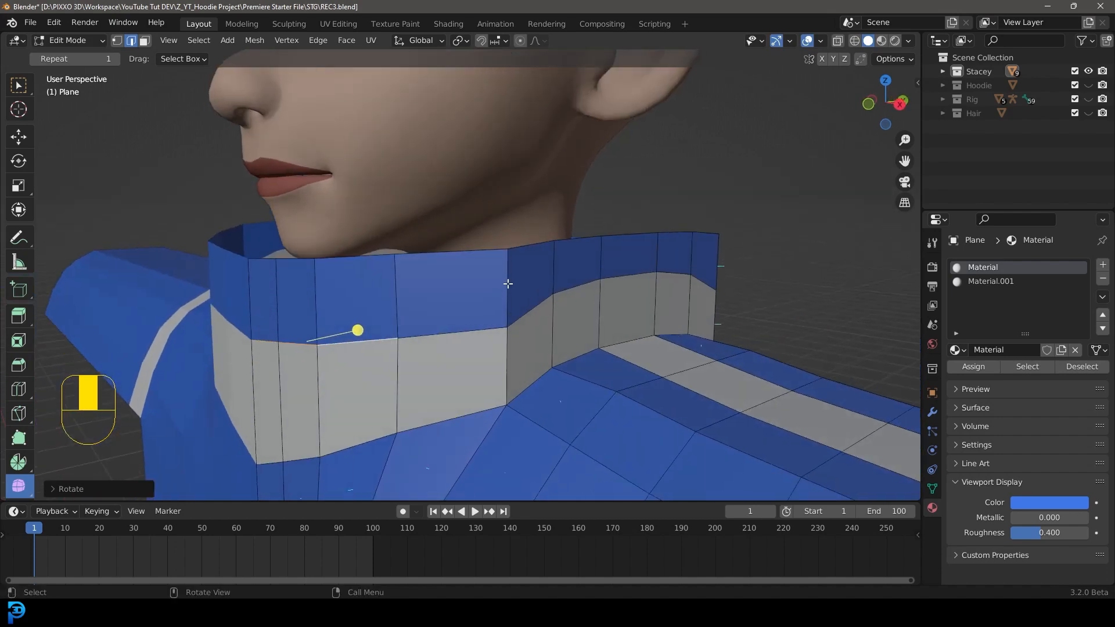
{"action": "key", "text": "ctrl+r"}
{"action": "left_click", "coordinate": [499, 287]}
{"action": "left_click", "coordinate": [500, 287]}
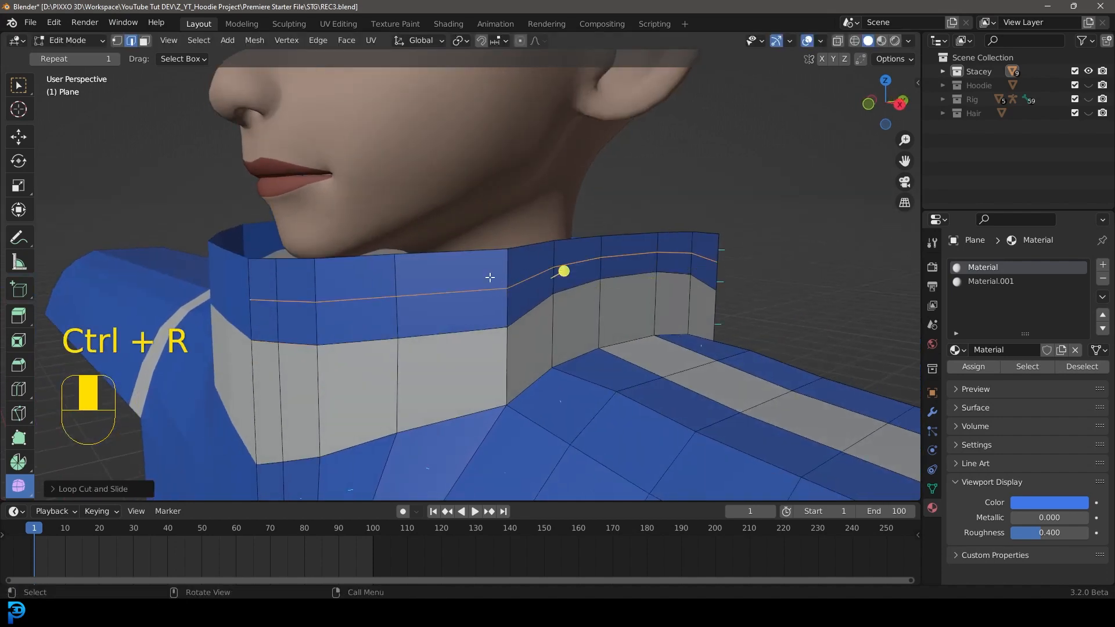
- Select the two stacked vertical edges midway along the collar's front side and edge-slide them slightly toward the shoulder
{"action": "scroll", "coordinate": [364, 287], "scroll_direction": "down", "scroll_amount": 1}
{"action": "middle_click_drag", "start_coordinate": [418, 309], "coordinate": [448, 305]}
{"action": "scroll", "coordinate": [448, 305], "scroll_direction": "up", "scroll_amount": 1}
{"action": "key", "text": "alt+a"}
{"action": "left_click", "coordinate": [454, 279]}
{"action": "left_click", "coordinate": [451, 327], "text": "shift"}
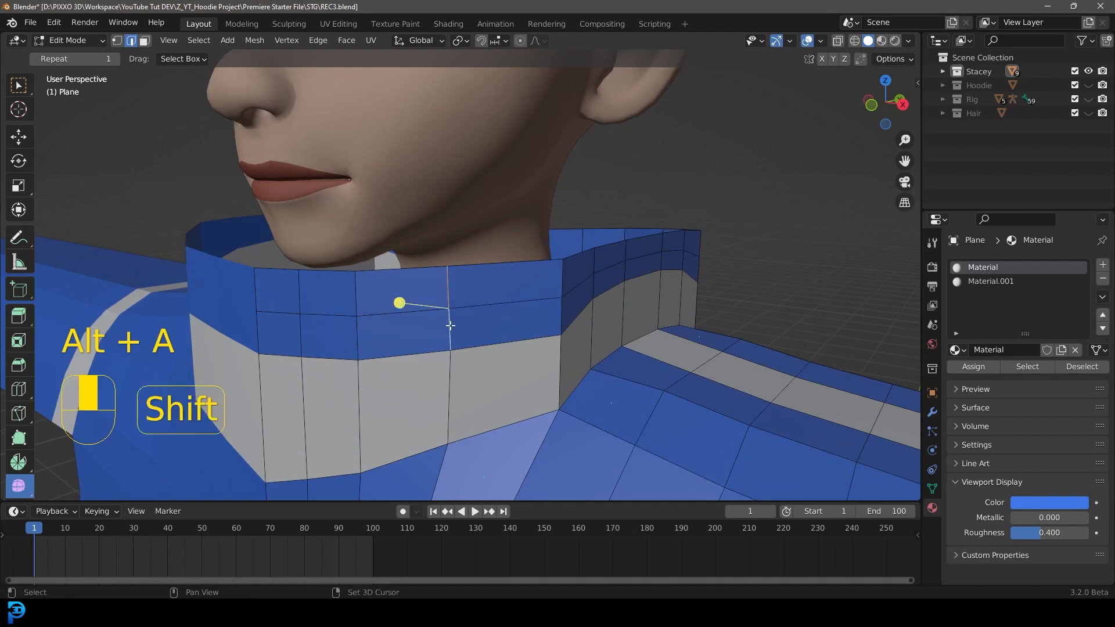
{"action": "key", "text": "g"}
{"action": "key", "text": "g"}
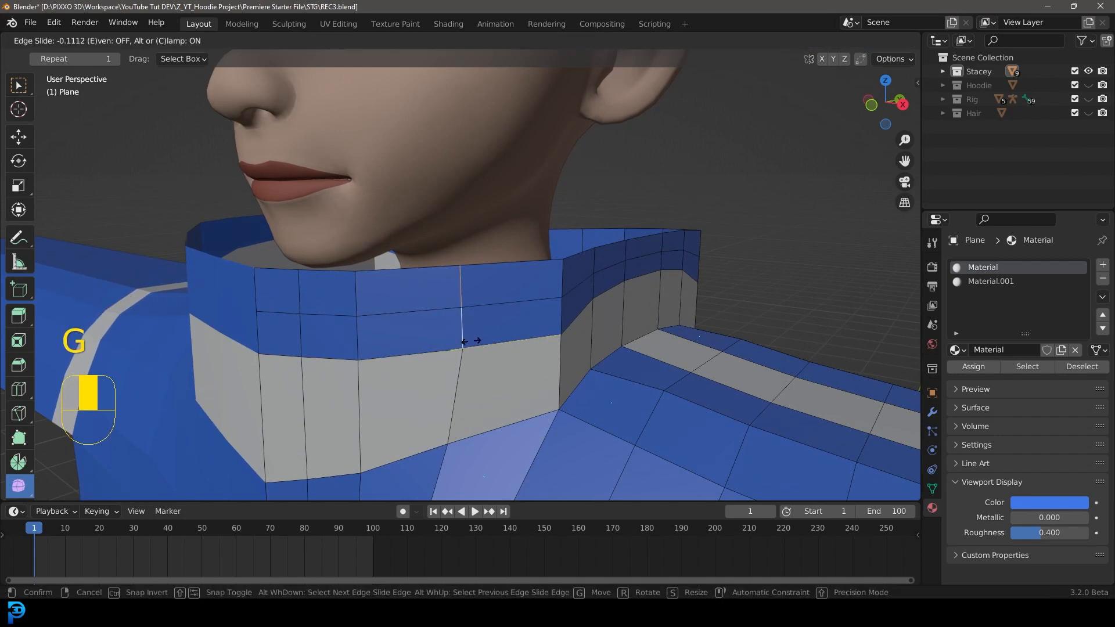
{"action": "left_click", "coordinate": [401, 309]}
- Edge-slide the next two pairs of vertical edges closer to the collar's front centre slightly toward the shoulder
{"action": "left_click", "coordinate": [355, 288]}
{"action": "left_click", "coordinate": [361, 334], "text": "shift"}
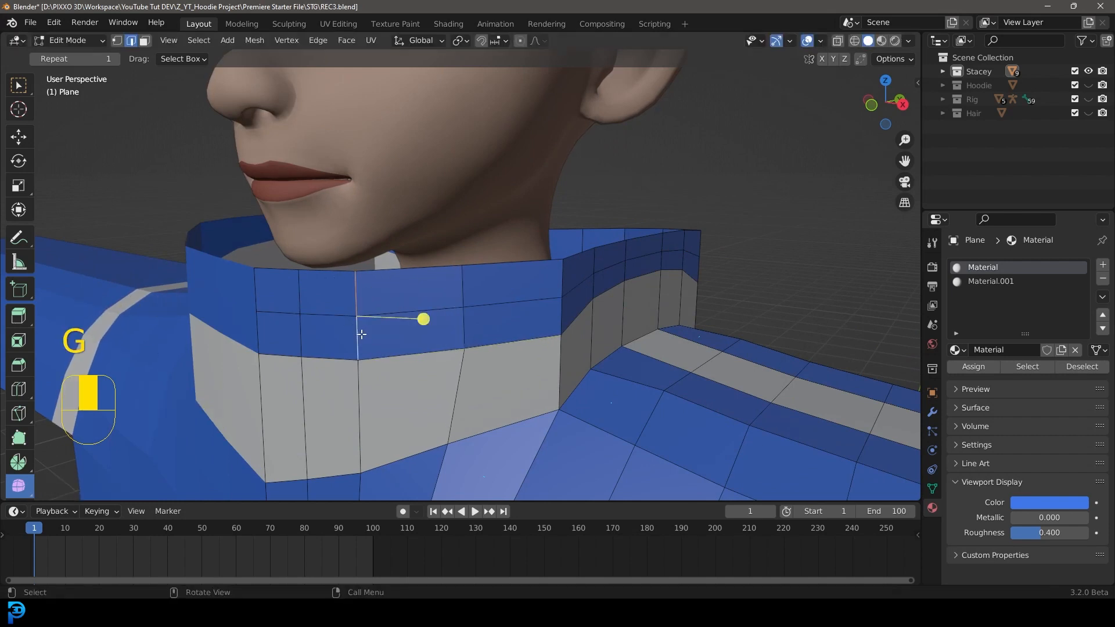
{"action": "key", "text": "g"}
{"action": "key", "text": "g"}
{"action": "left_click", "coordinate": [378, 335]}
{"action": "left_click", "coordinate": [298, 286]}
{"action": "left_click", "coordinate": [300, 336], "text": "shift"}
{"action": "key", "text": "g"}
{"action": "key", "text": "g"}
{"action": "left_click", "coordinate": [361, 332]}
- Select the two vertical edges at the collar's front corner above the shoulder and edge-slide them slightly
{"action": "middle_click_drag", "start_coordinate": [361, 331], "coordinate": [487, 293]}
{"action": "key", "text": "alt+a"}
{"action": "left_click", "coordinate": [481, 299]}
{"action": "left_click", "coordinate": [481, 340], "text": "shift"}
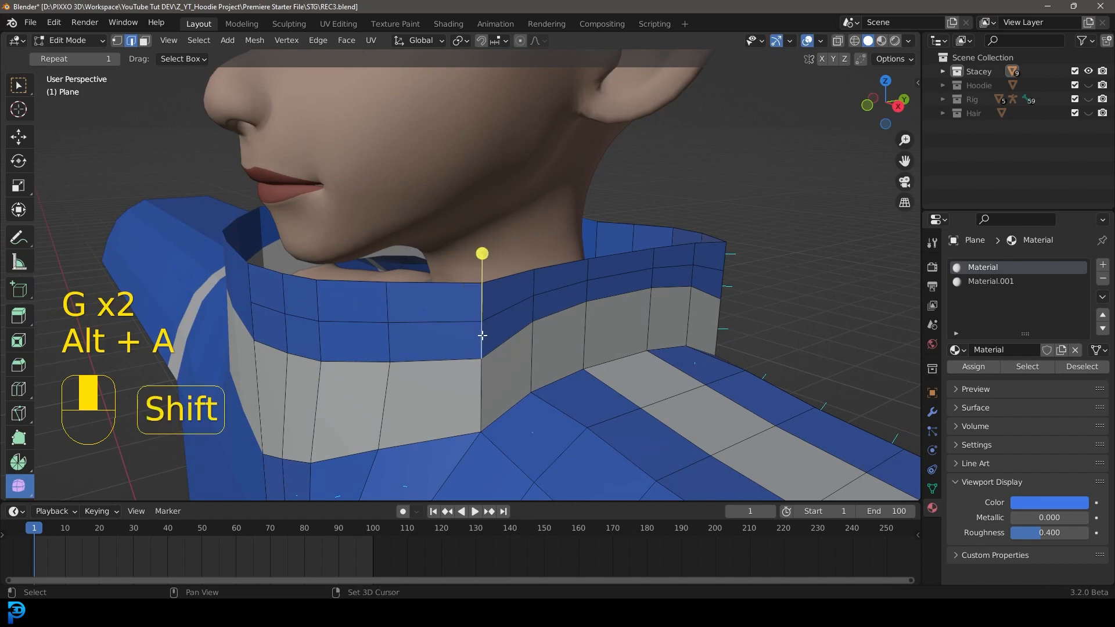
{"action": "key", "text": "g"}
{"action": "key", "text": "g"}
{"action": "left_click", "coordinate": [535, 319]}
- Edge-slide the two vertical collar edges just behind the shoulder slightly toward the back of the neck
{"action": "middle_click_drag", "start_coordinate": [535, 319], "coordinate": [398, 295]}
{"action": "left_click", "coordinate": [509, 282]}
{"action": "left_click", "coordinate": [512, 313], "text": "shift"}
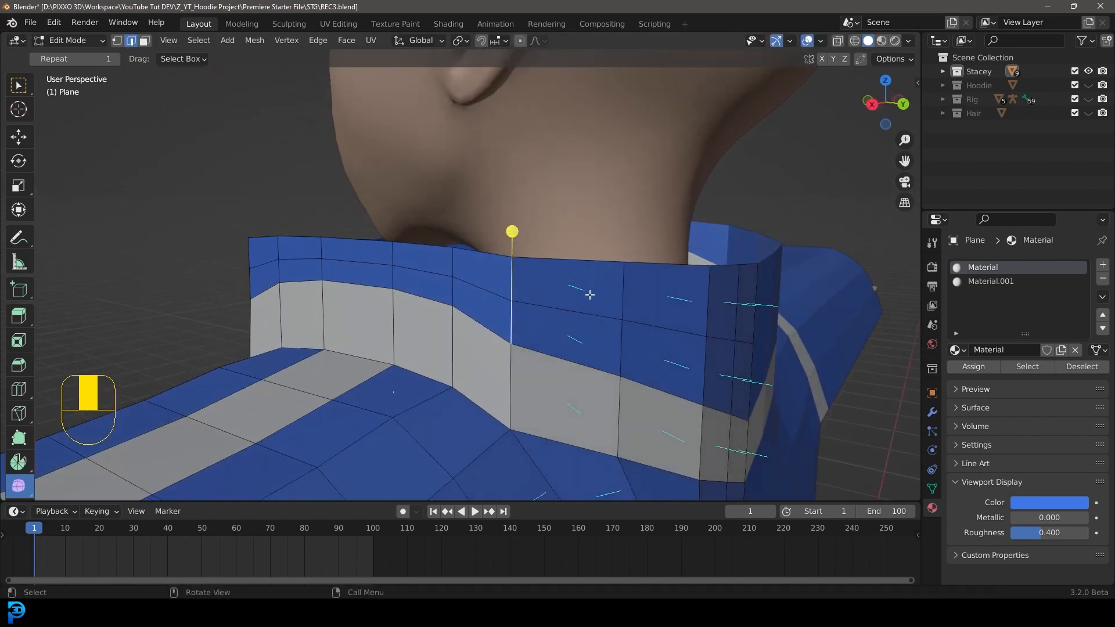
{"action": "key", "text": "g"}
{"action": "key", "text": "g"}
{"action": "left_click", "coordinate": [535, 324]}
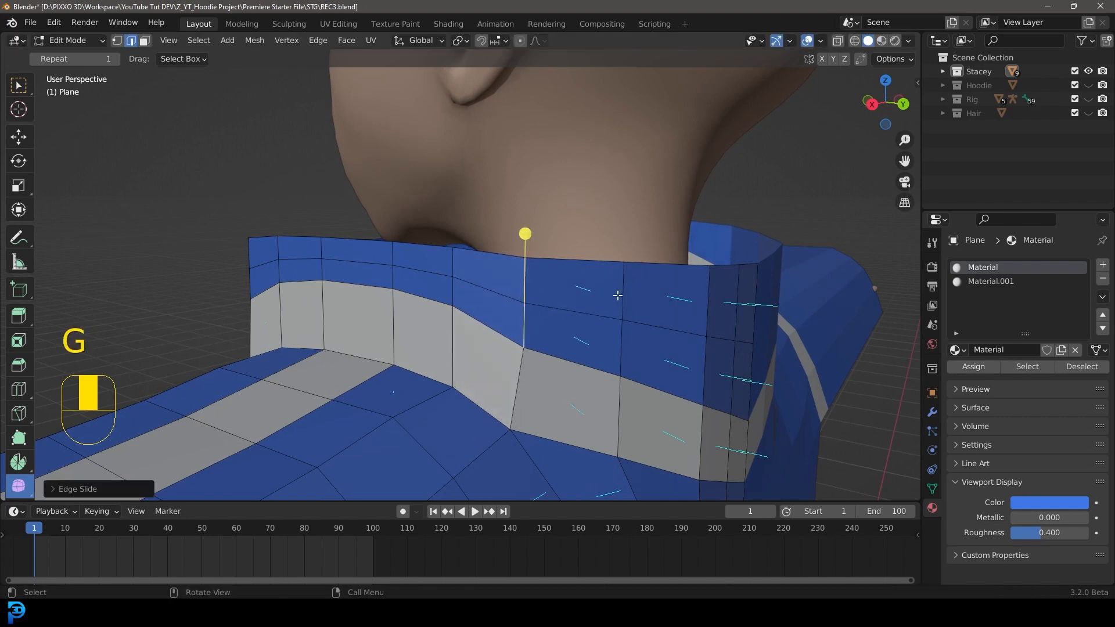
- Edge-slide the following pair of vertical edges on the collar's rear side slightly toward the shoulder
{"action": "left_click", "coordinate": [618, 296]}
{"action": "left_click", "coordinate": [618, 326], "text": "shift"}
{"action": "key", "text": "g"}
{"action": "key", "text": "g"}
{"action": "left_click", "coordinate": [699, 331]}
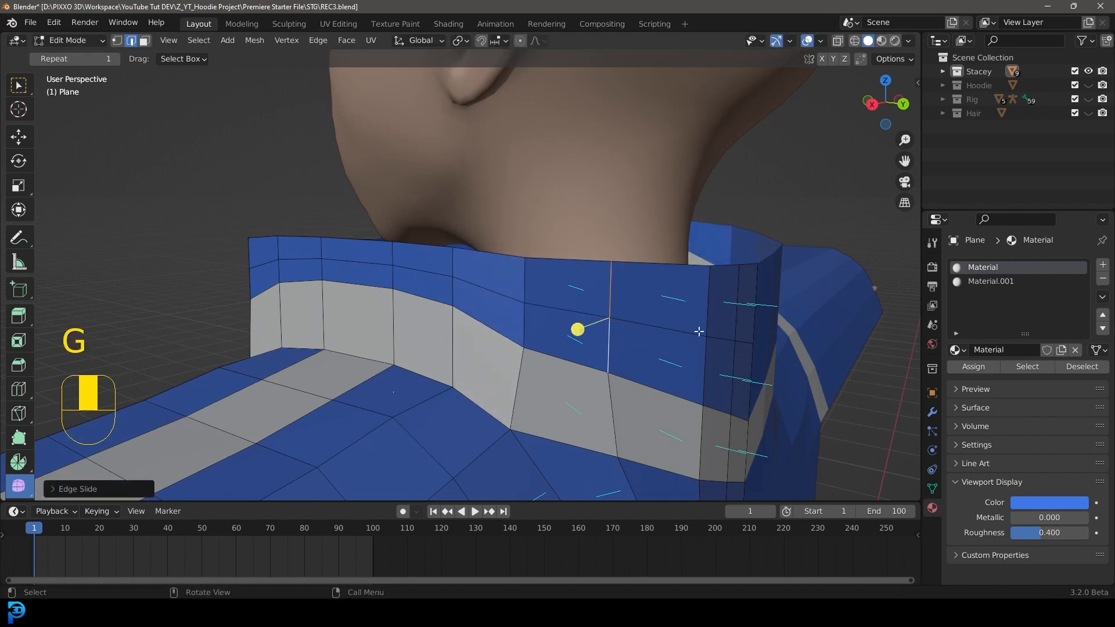
- Edge-slide the vertical edges at the collar's rear corner, near the back centre, by a small amount
{"action": "middle_click_drag", "start_coordinate": [699, 331], "coordinate": [628, 334]}
{"action": "key", "text": "alt+a"}
{"action": "key", "text": "g"}
{"action": "key", "text": "g"}
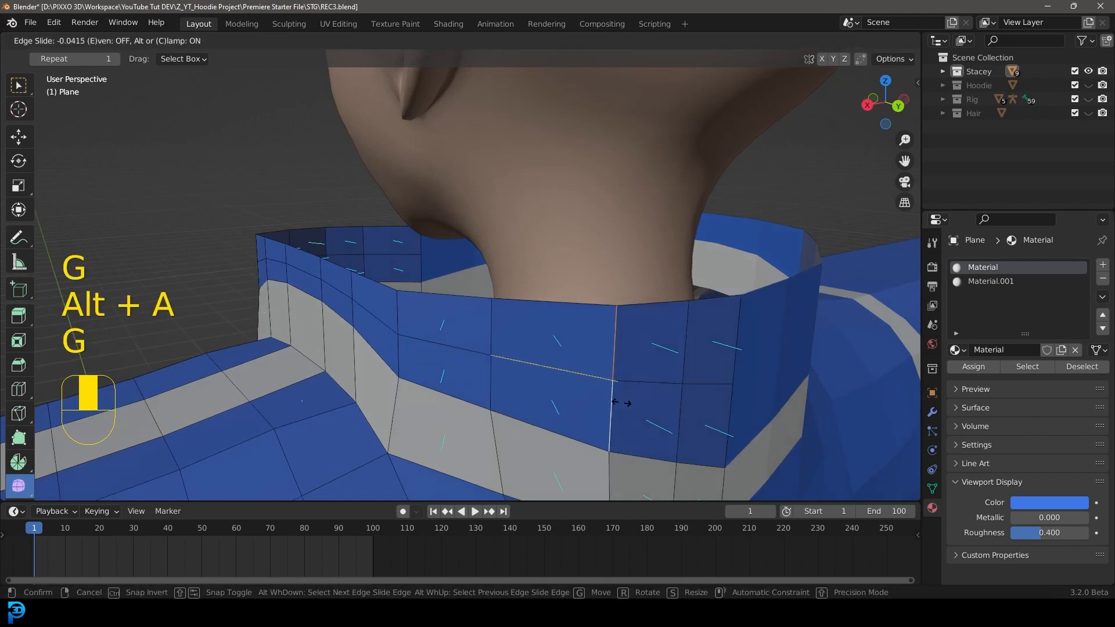
{"action": "left_click", "coordinate": [602, 399]}
- Select the collar's top edge loop without its foremost edges and extrude it upward in the right side view
{"action": "middle_click_drag", "start_coordinate": [552, 343], "coordinate": [470, 276]}
{"action": "key", "text": "alt+a"}
{"action": "scroll", "coordinate": [465, 276], "scroll_direction": "up", "scroll_amount": 4}
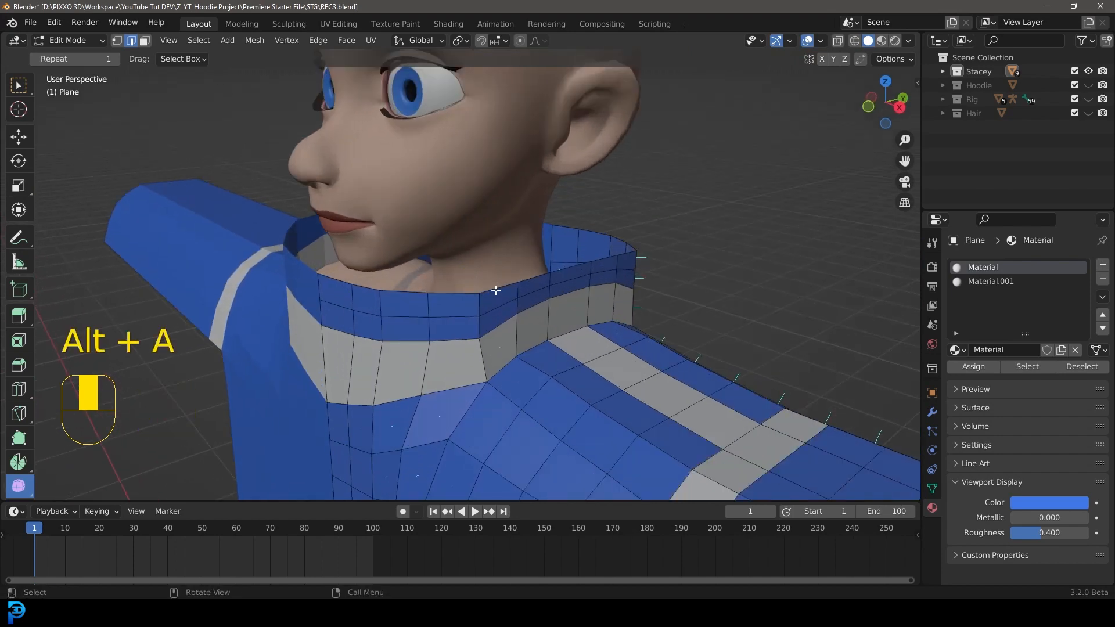
{"action": "left_click", "coordinate": [484, 282], "text": "alt+shift"}
{"action": "middle_click_drag", "start_coordinate": [361, 290], "coordinate": [525, 370]}
{"action": "key", "text": "c"}
{"action": "right_click", "coordinate": [301, 284]}
{"action": "key", "text": "KP_3"}
{"action": "scroll", "coordinate": [583, 403], "scroll_direction": "down", "scroll_amount": 2}
{"action": "key", "text": "e"}
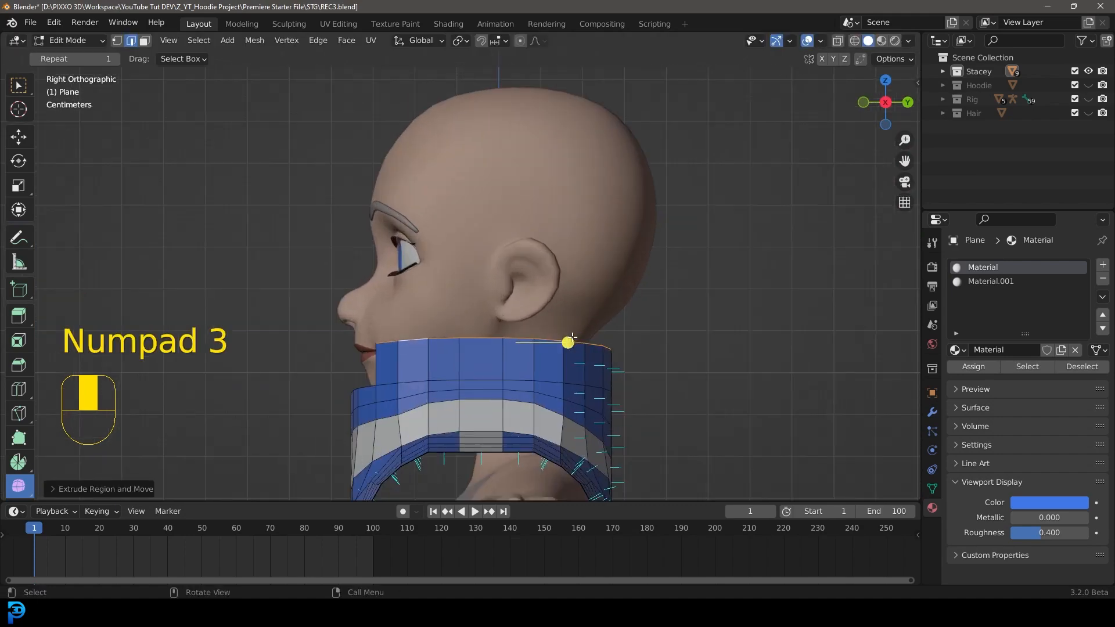
- Lower the extruded top edges by about 0.02 m along Z and flatten them to about 0.35 of their height
{"action": "key", "text": "g"}
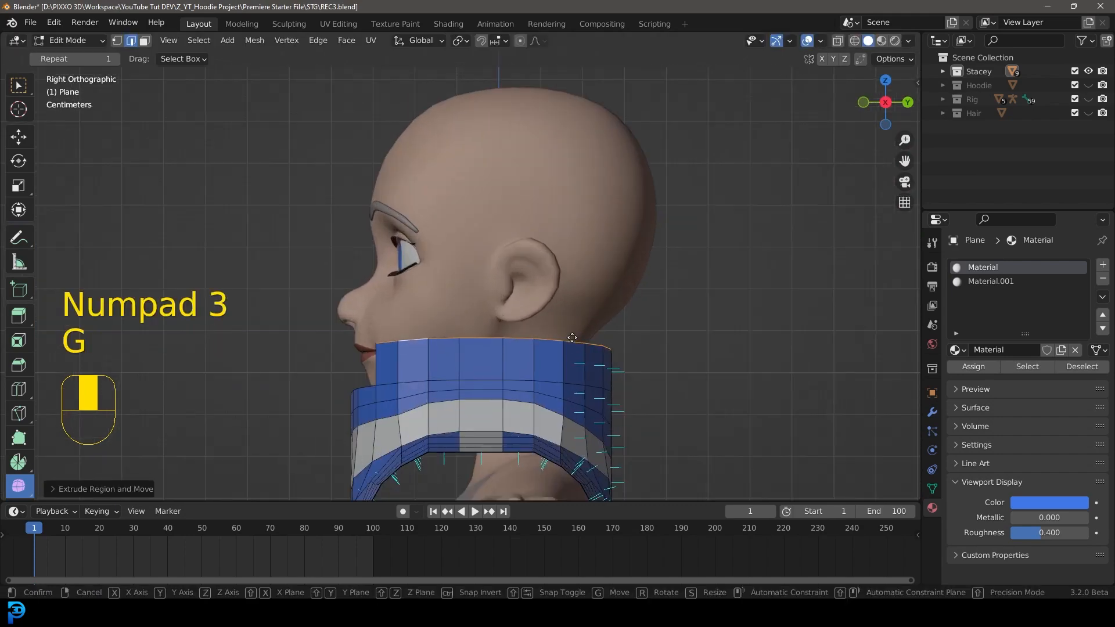
{"action": "key", "text": "z"}
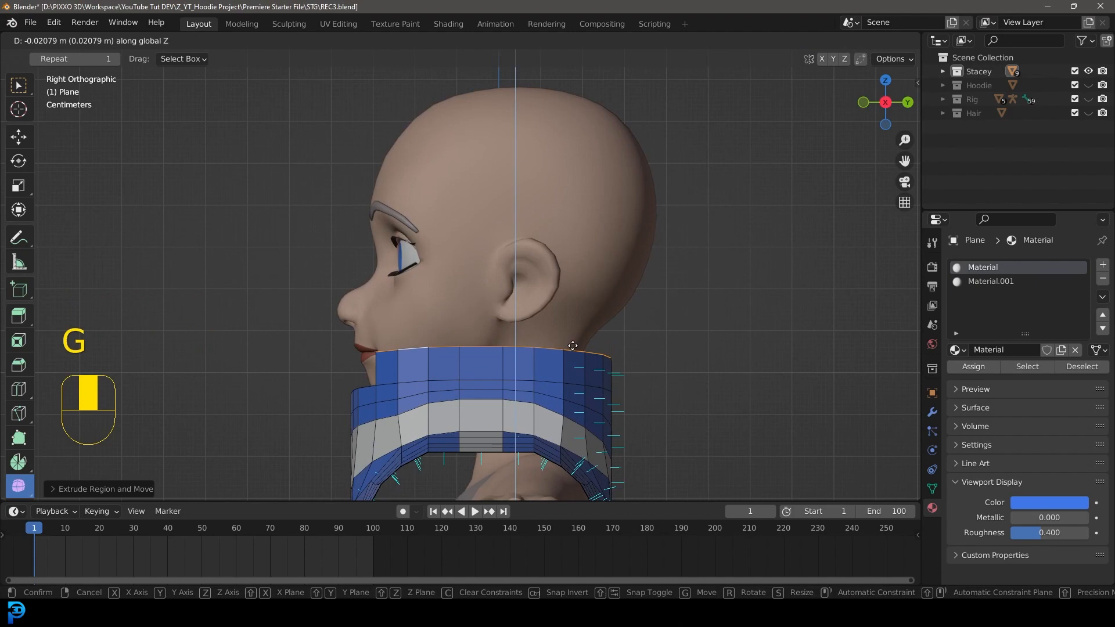
{"action": "left_click", "coordinate": [573, 346]}
{"action": "key", "text": "s"}
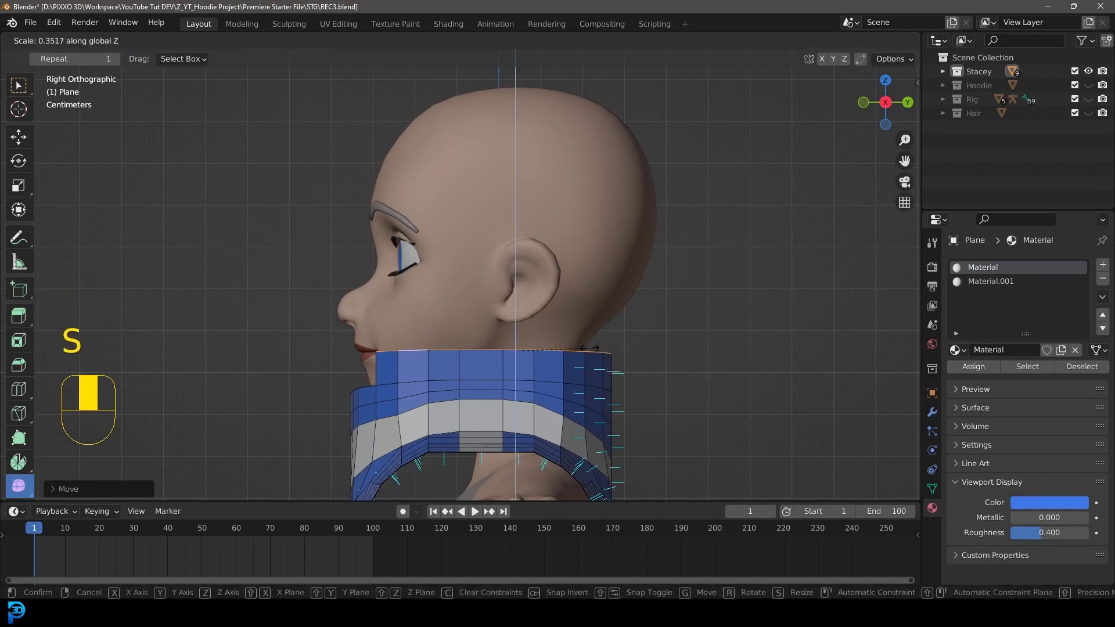
{"action": "left_click", "coordinate": [586, 349]}
- Extrude the top edges about 0.08 m upward along Z and repeat the extrusion until the hood rises well above the head
{"action": "key", "text": "e"}
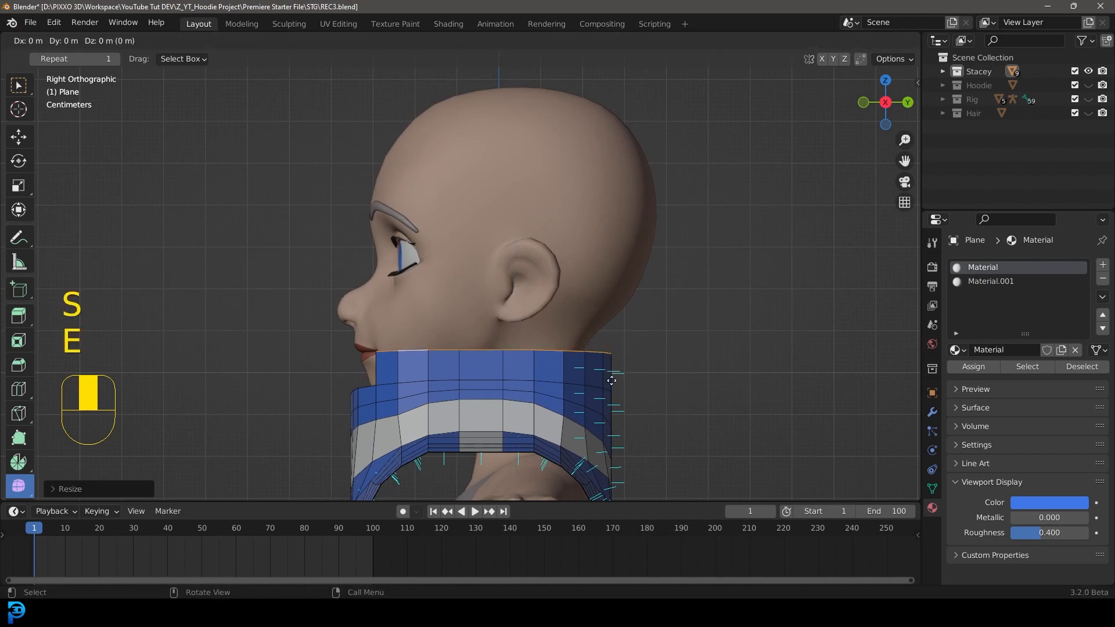
{"action": "key", "text": "z"}
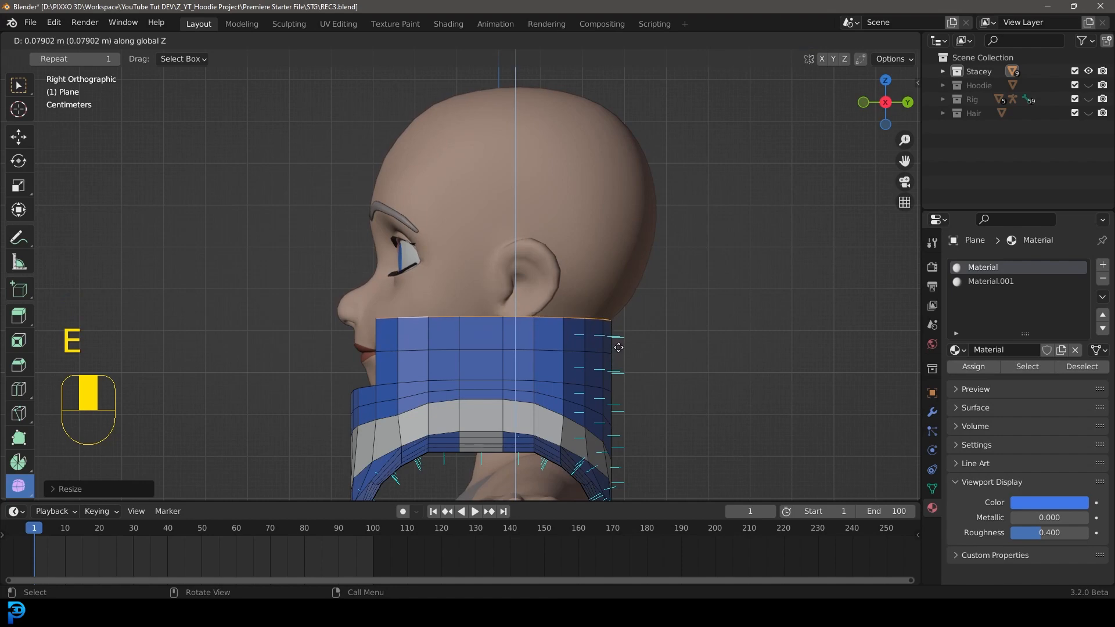
{"action": "left_click", "coordinate": [618, 349]}
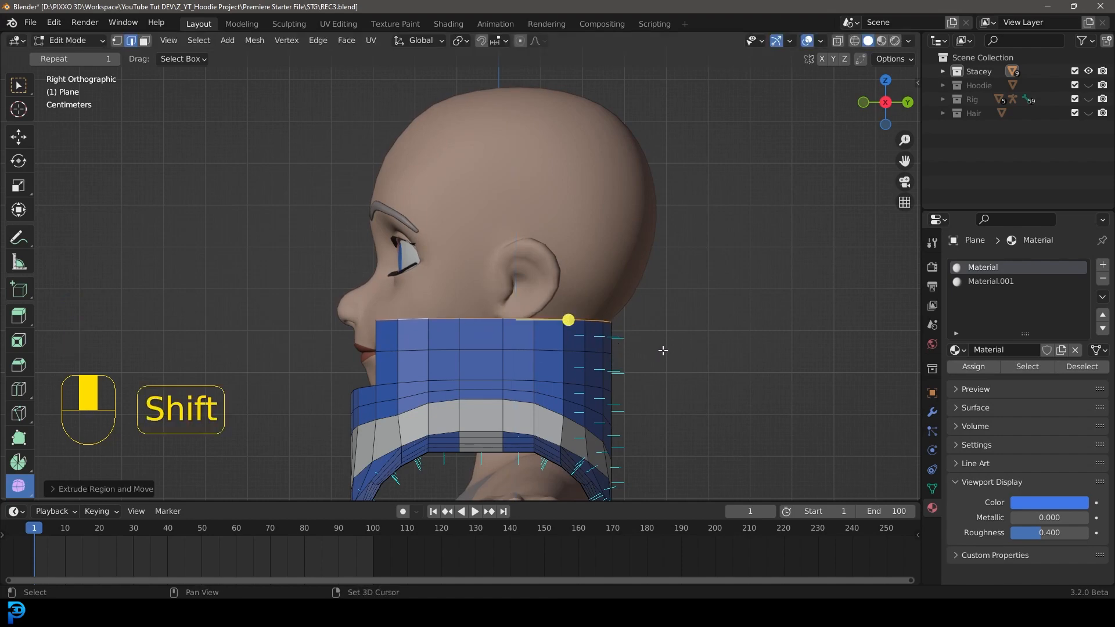
{"action": "key", "text": "shift+r"}
{"action": "key", "text": "shift+r"}
{"action": "key", "text": "shift+r"}
{"action": "key", "text": "shift+r"}
{"action": "key", "text": "shift+r"}
{"action": "key", "text": "shift+r"}
{"action": "key", "text": "shift+r"}
{"action": "key", "text": "shift+r"}
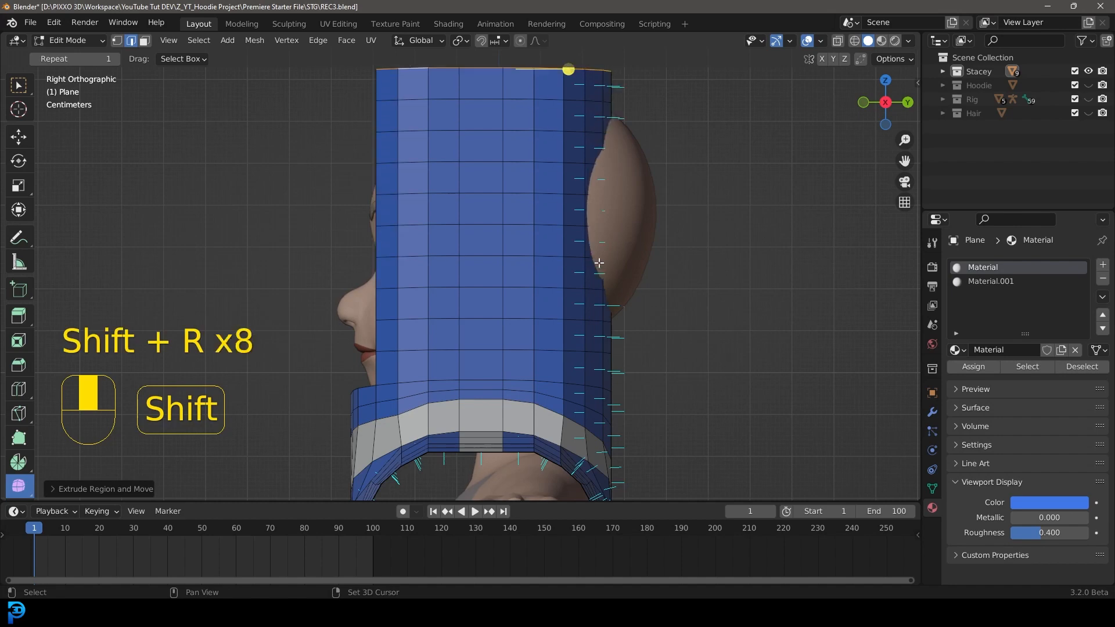
{"action": "key", "text": "shift+r"}
- Switch to face selection and select the rear columns of hood faces from the neck strip up to the top
{"action": "middle_click_drag", "start_coordinate": [721, 358], "coordinate": [475, 145]}
{"action": "middle_click_drag", "start_coordinate": [501, 191], "coordinate": [562, 243]}
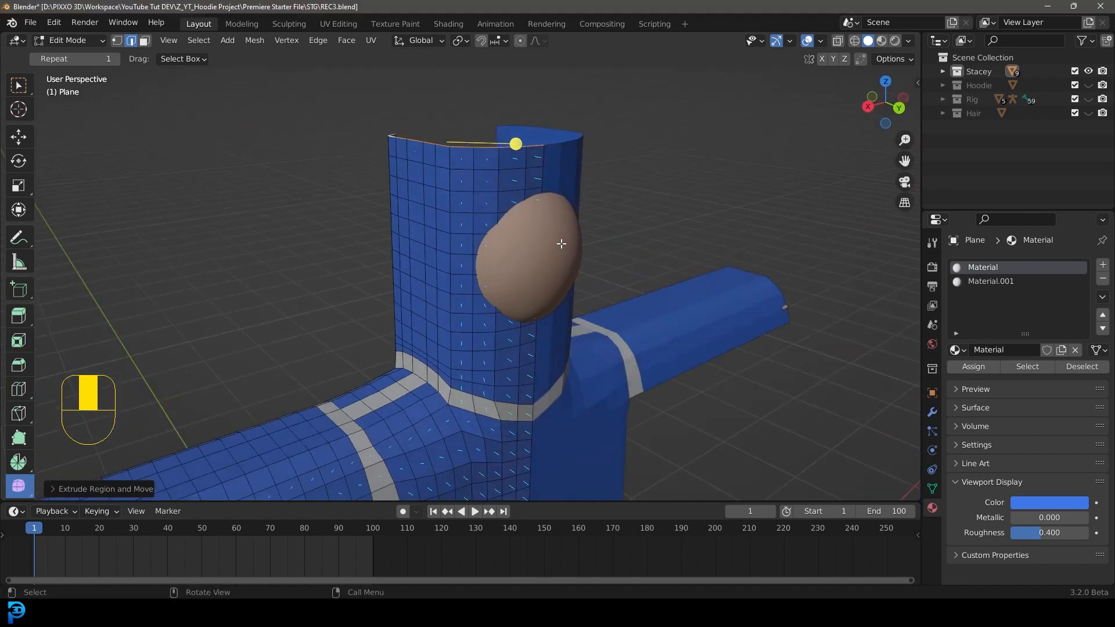
{"action": "key", "text": "ctrl+KP_1"}
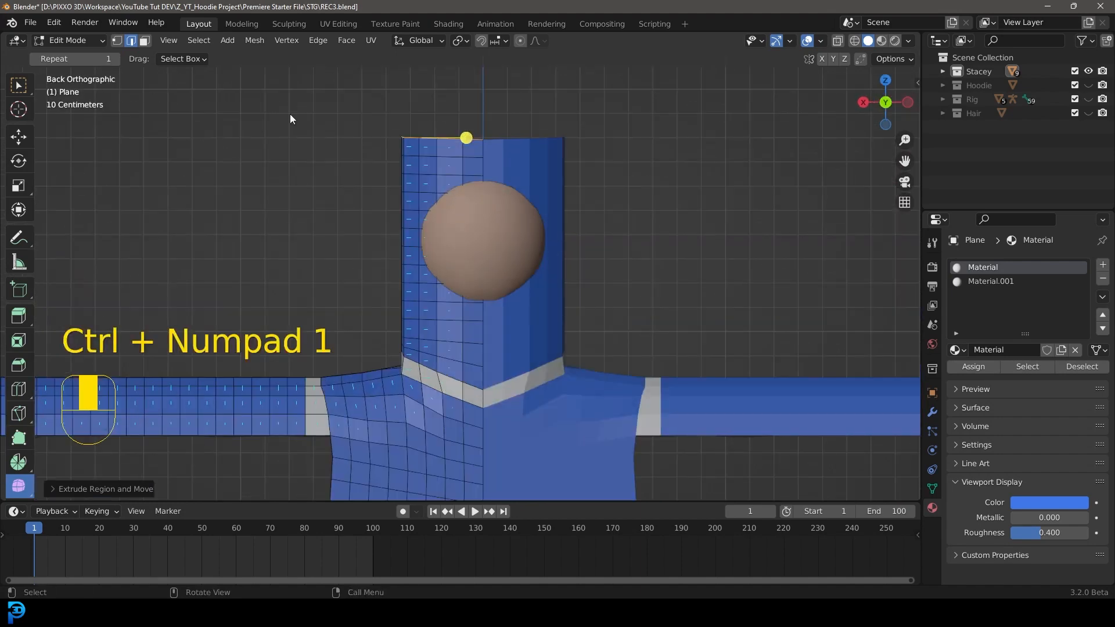
{"action": "key", "text": "ctrl+KP_1"}
{"action": "left_click", "coordinate": [144, 40]}
{"action": "key", "text": "alt+a"}
{"action": "key", "text": "c"}
{"action": "mouse_move", "coordinate": [456, 154]}
{"action": "left_mouse_down"}
{"action": "mouse_move", "coordinate": [418, 165]}
{"action": "mouse_move", "coordinate": [436, 221]}
{"action": "mouse_move", "coordinate": [430, 355]}
{"action": "mouse_move", "coordinate": [474, 354]}
{"action": "mouse_move", "coordinate": [482, 271]}
{"action": "left_mouse_up"}
{"action": "key", "text": "Escape"}
{"action": "middle_click_drag", "start_coordinate": [448, 355], "coordinate": [521, 388]}
{"action": "middle_click_drag", "start_coordinate": [433, 389], "coordinate": [529, 404]}
{"action": "middle_click_drag", "start_coordinate": [507, 307], "coordinate": [502, 295]}
{"action": "middle_click_drag", "start_coordinate": [513, 243], "coordinate": [526, 236]}
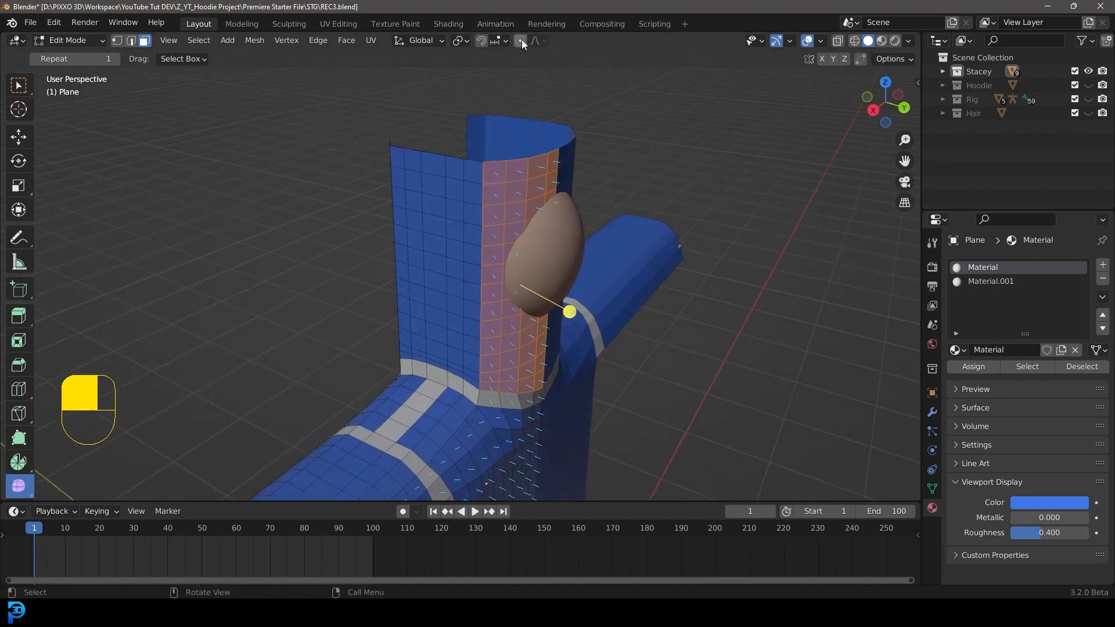
- Flatten the selected rear hood faces along Y to less than half depth with proportional editing at a size of about 0.11
{"action": "key", "text": "s"}
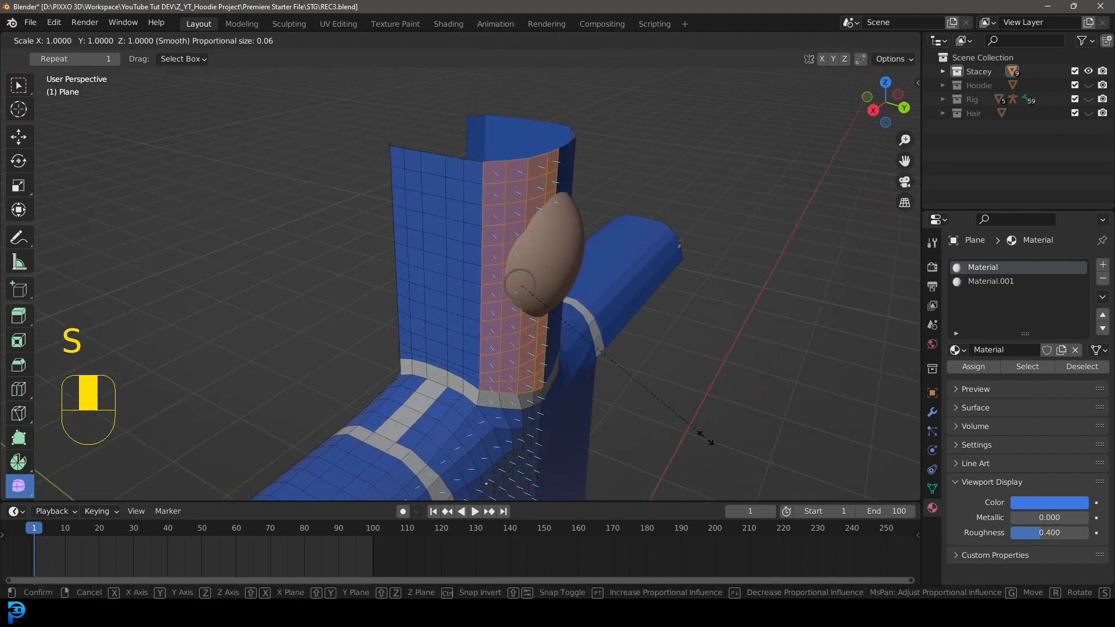
{"action": "key", "text": "y"}
{"action": "scroll", "coordinate": [655, 381], "scroll_direction": "down", "scroll_amount": 9}
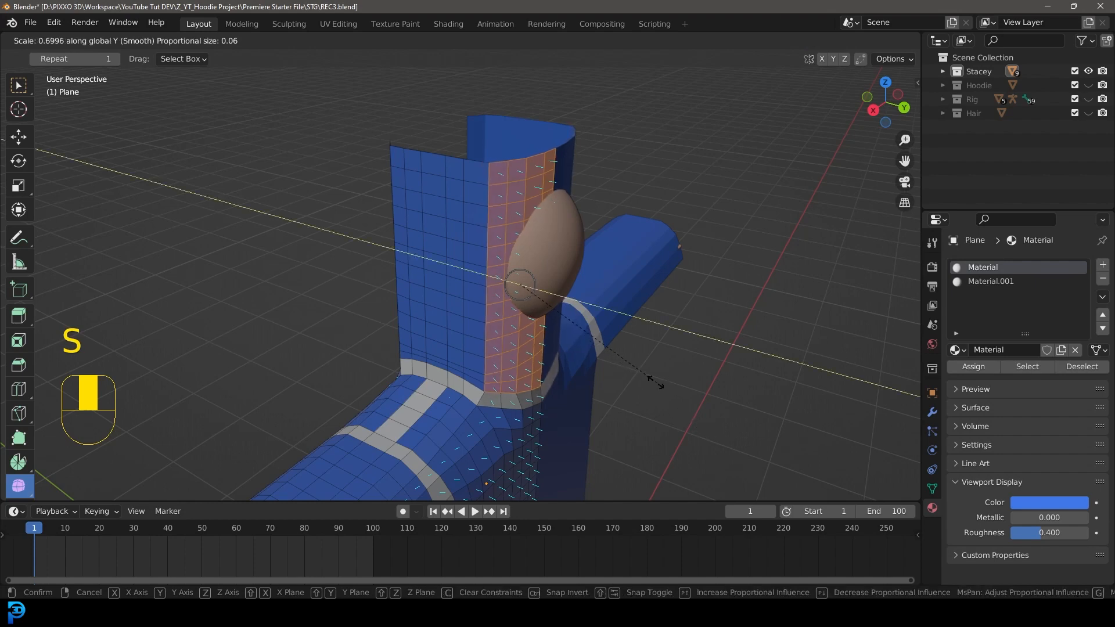
{"action": "scroll", "coordinate": [621, 352], "scroll_direction": "up", "scroll_amount": 3}
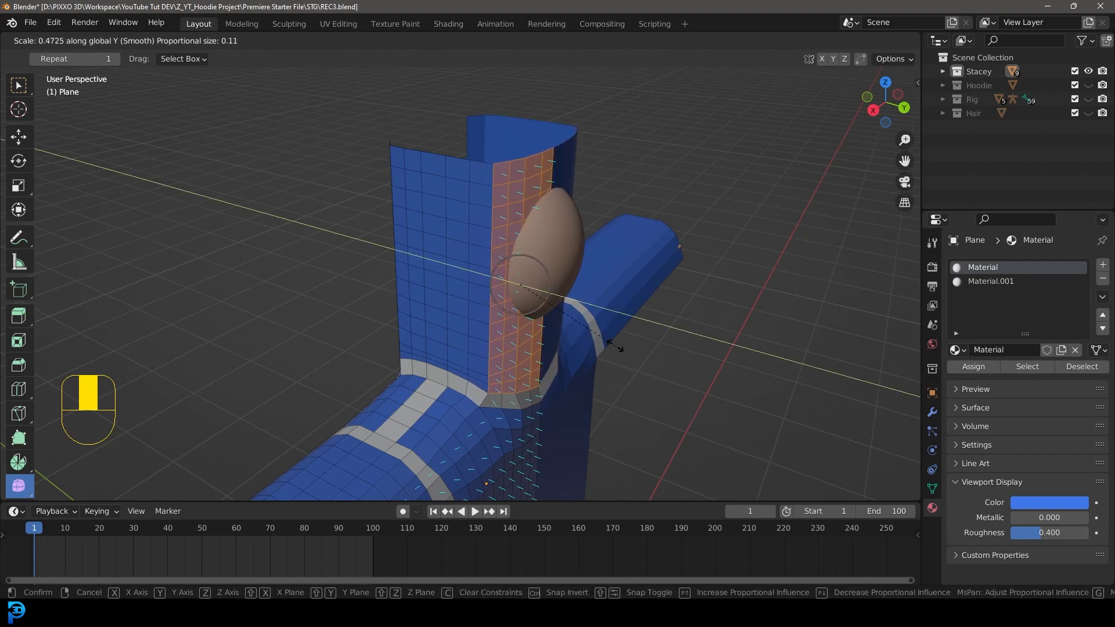
{"action": "left_click", "coordinate": [591, 329]}
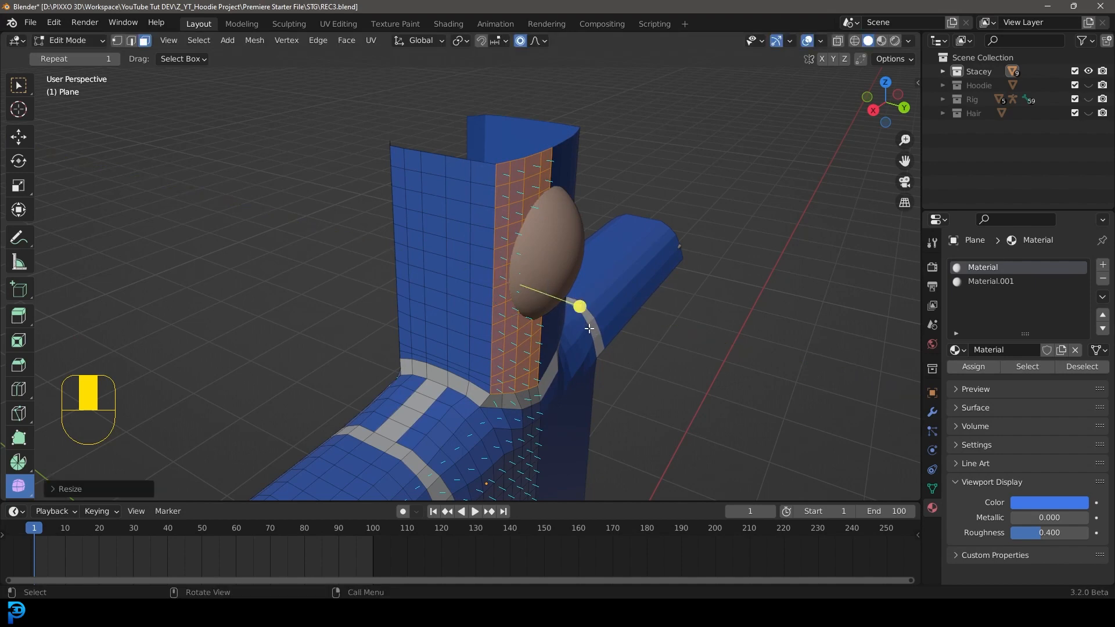
- Move the rear hood faces about 0.07 m backward along Y with a proportional size of about 0.39 m
{"action": "key", "text": "g"}
{"action": "key", "text": "y"}
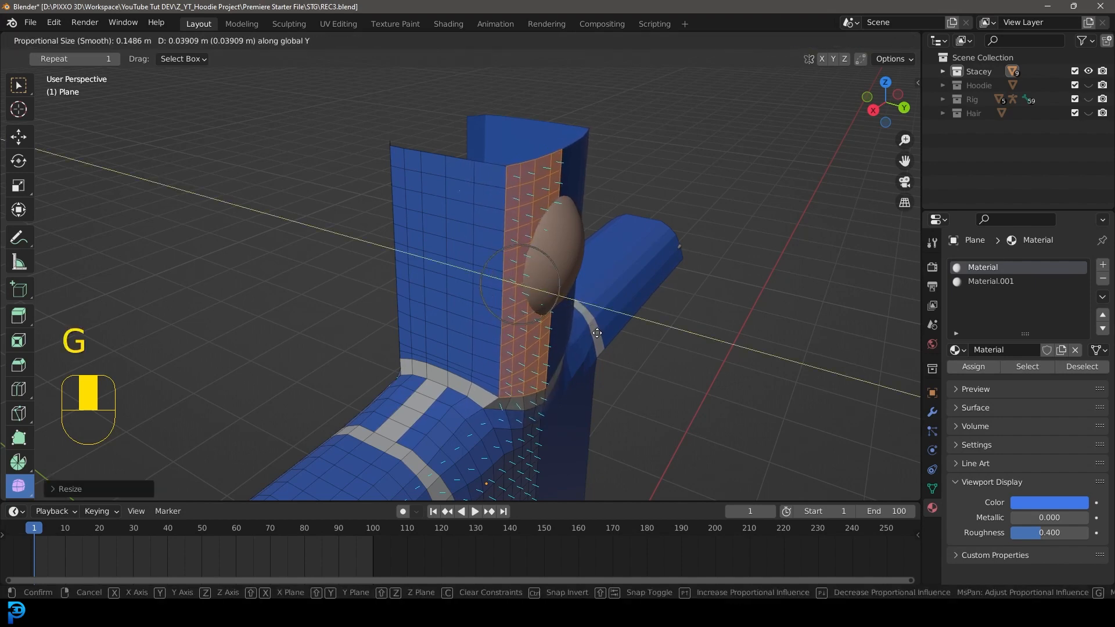
{"action": "scroll", "coordinate": [602, 334], "scroll_direction": "down", "scroll_amount": 9}
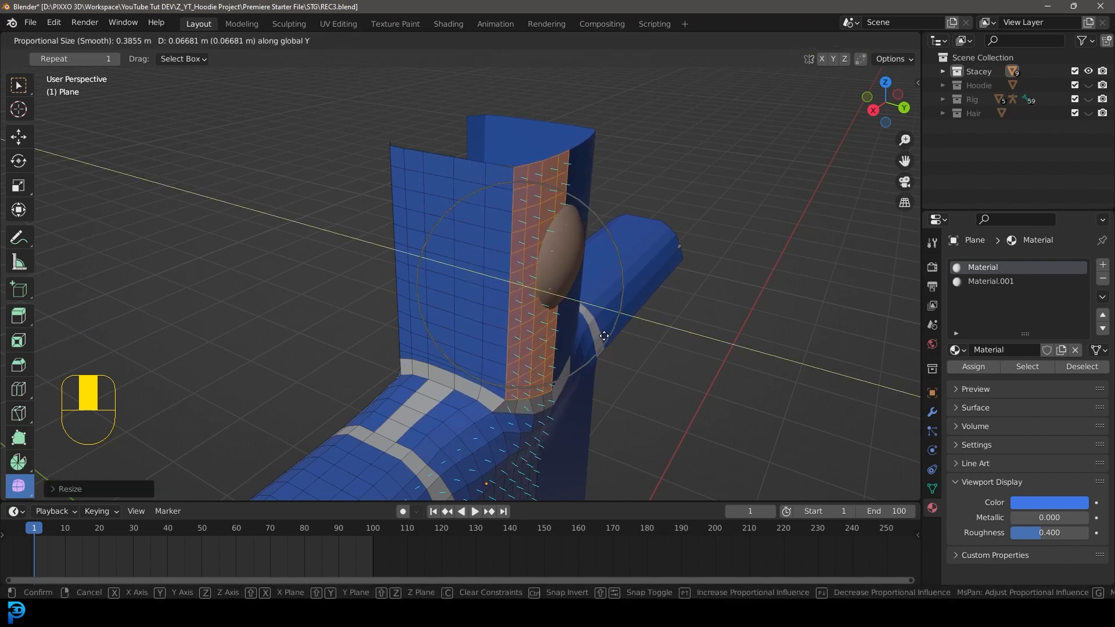
{"action": "left_click", "coordinate": [596, 311]}
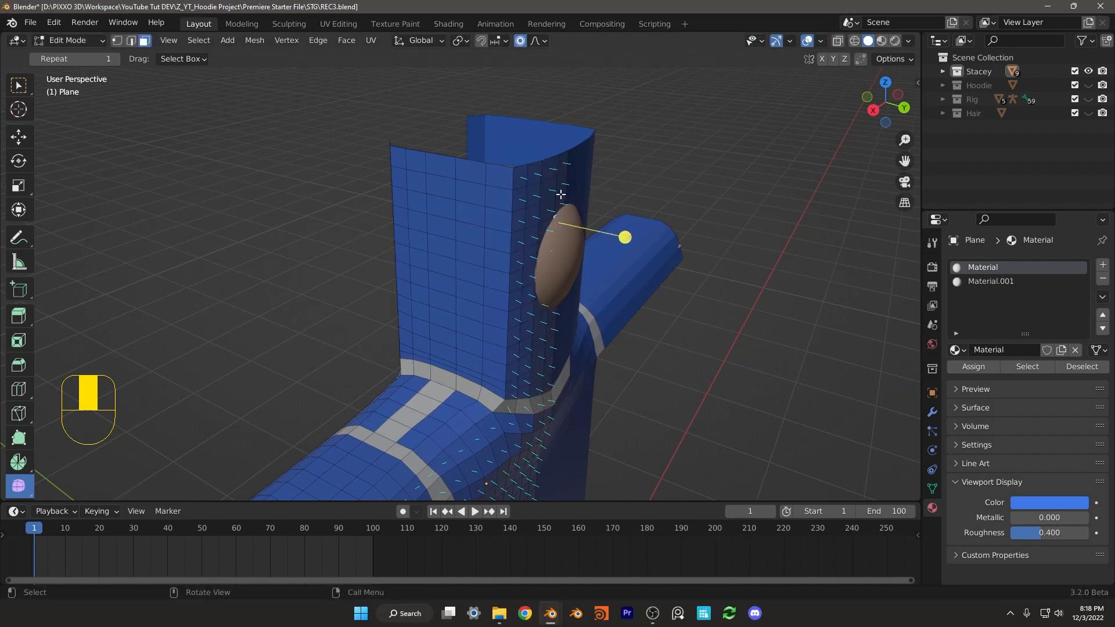
- Add the adjacent upper rear hood face and move the selection about 0.08 m backward along Y with a proportional size of about 0.68 m
{"action": "left_click", "coordinate": [562, 200], "text": "shift"}
{"action": "middle_click_drag", "start_coordinate": [563, 240], "coordinate": [560, 249]}
{"action": "key", "text": "g"}
{"action": "key", "text": "y"}
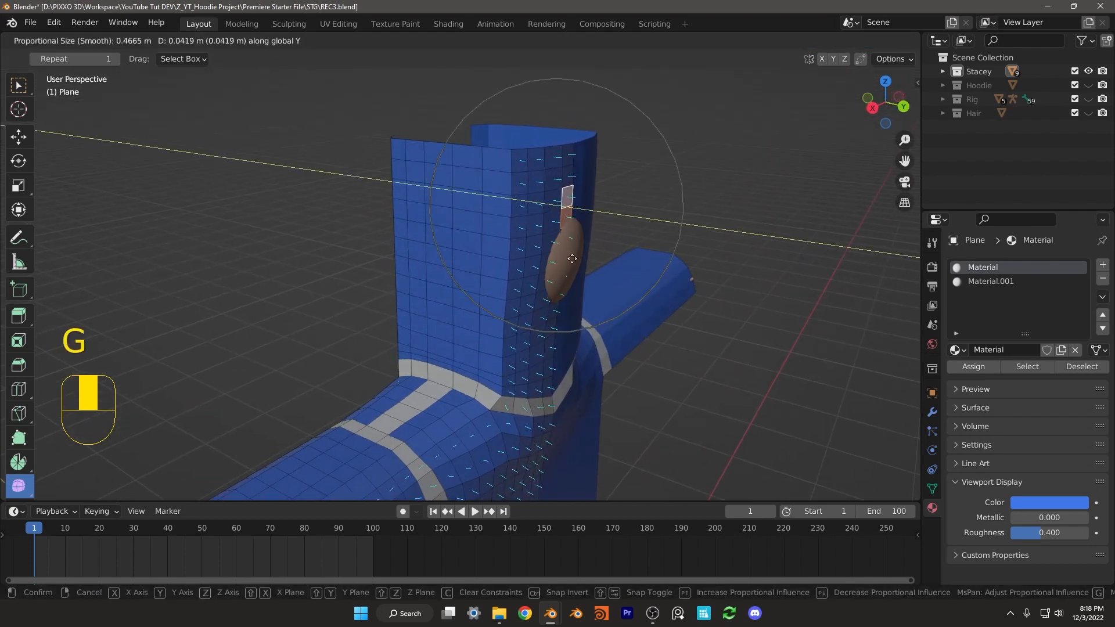
{"action": "scroll", "coordinate": [578, 267], "scroll_direction": "down", "scroll_amount": 4}
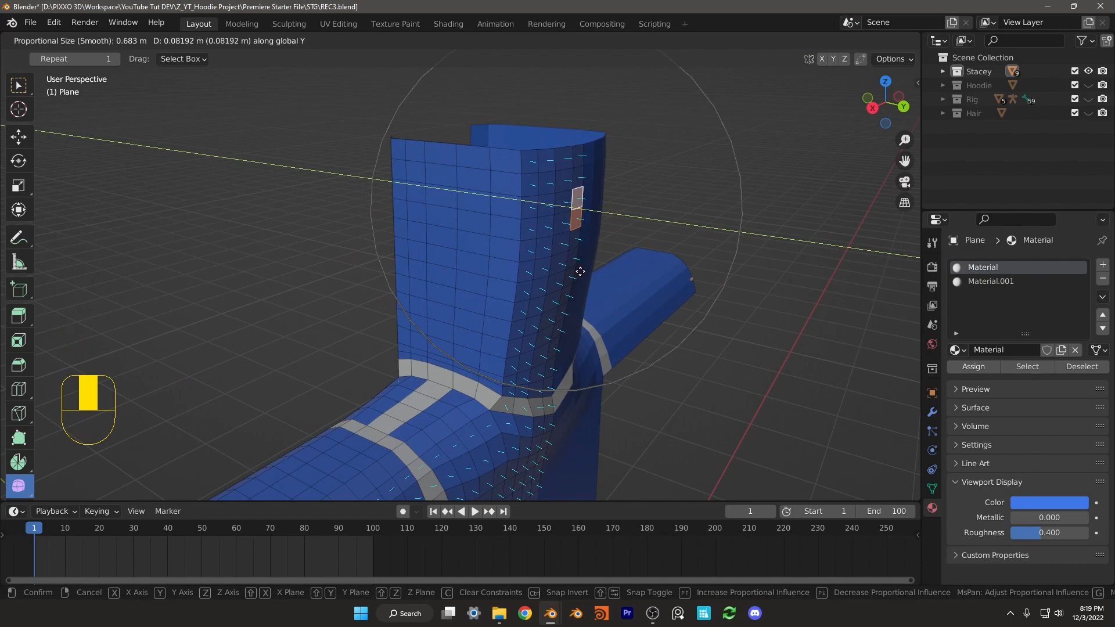
{"action": "left_click", "coordinate": [580, 270]}
{"action": "middle_click_drag", "start_coordinate": [486, 229], "coordinate": [426, 201]}
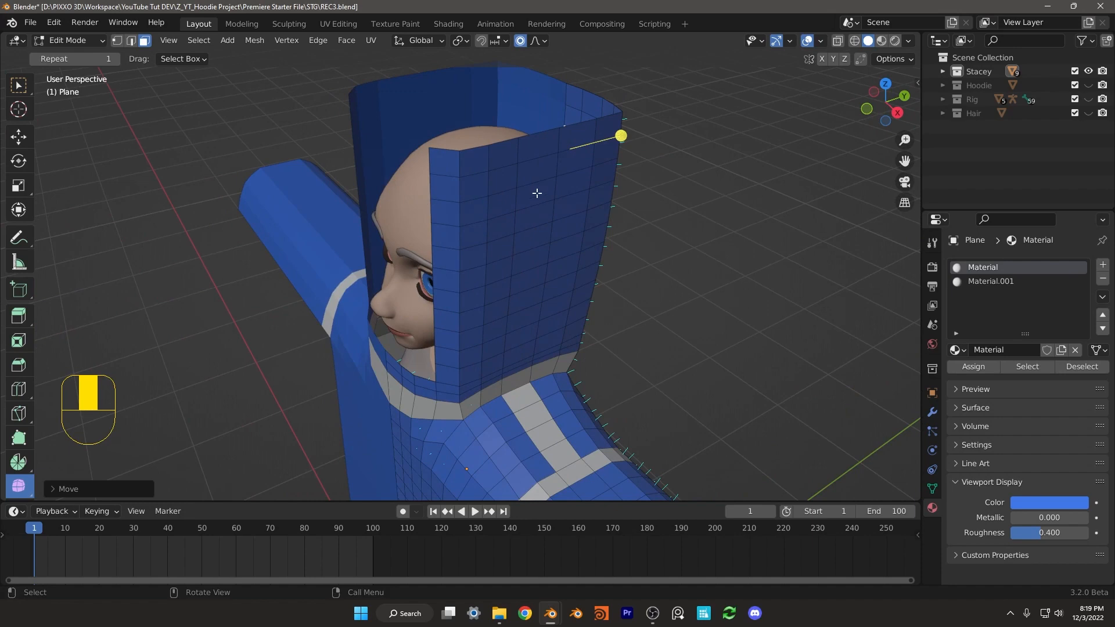
{"action": "middle_click_drag", "start_coordinate": [589, 256], "coordinate": [145, 376]}
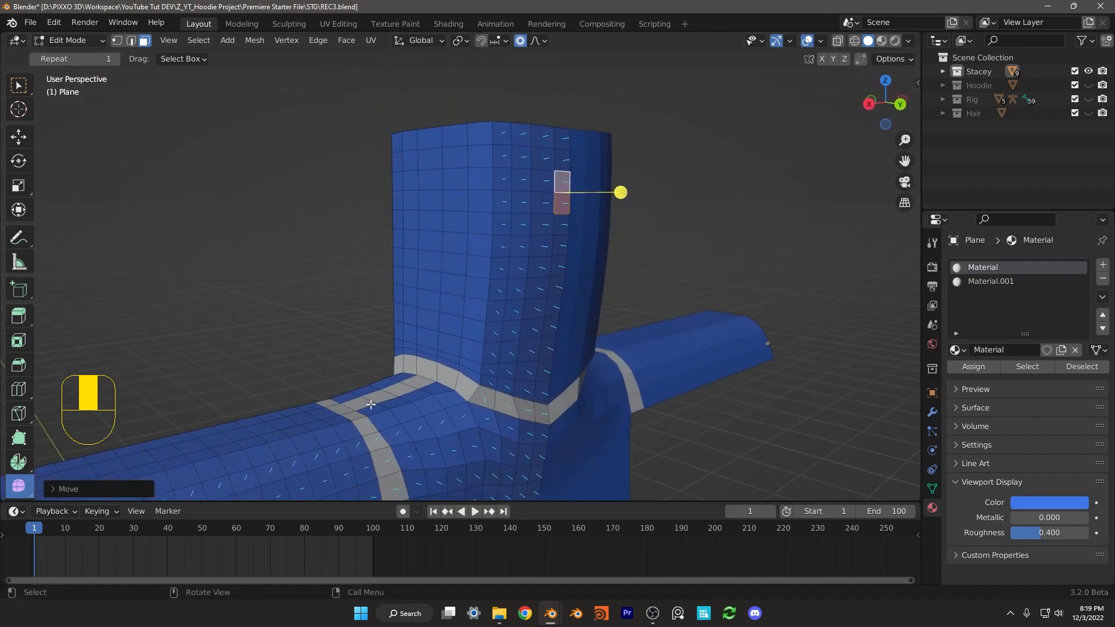
- Select the vertical column of hood faces at the rear corner, from the neck strip to the top, and assign Material.001
{"action": "middle_click_drag", "start_coordinate": [735, 346], "coordinate": [700, 349]}
{"action": "scroll", "coordinate": [699, 349], "scroll_direction": "up", "scroll_amount": 1}
{"action": "key", "text": "alt+a"}
{"action": "middle_click_drag", "start_coordinate": [429, 372], "coordinate": [472, 398]}
{"action": "left_click", "coordinate": [471, 393]}
{"action": "middle_click_drag", "start_coordinate": [490, 173], "coordinate": [498, 172]}
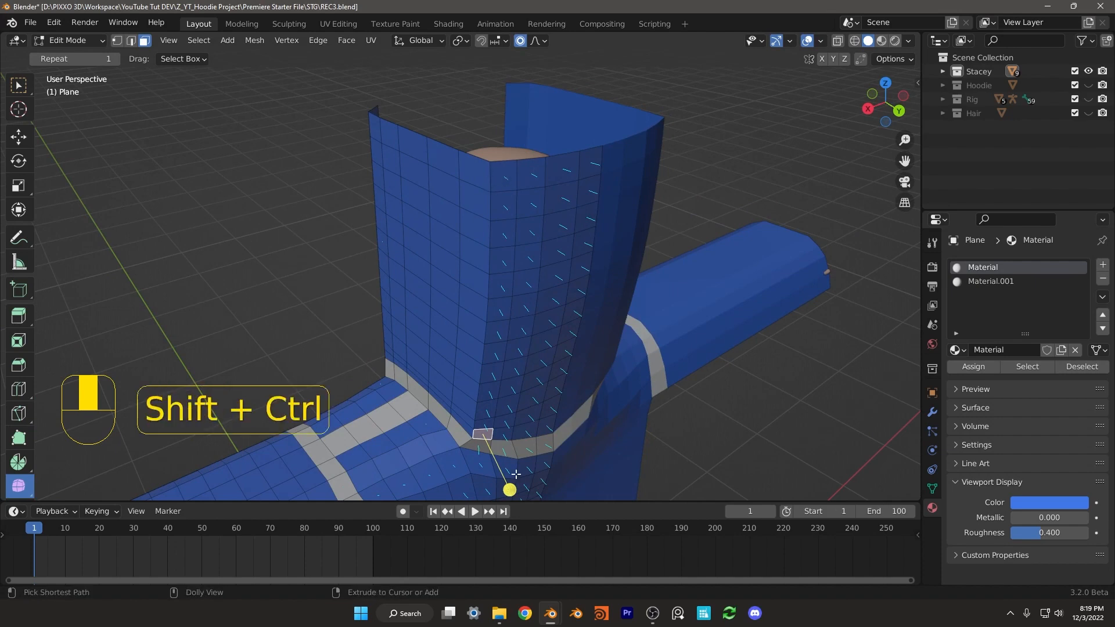
{"action": "left_click", "coordinate": [502, 177], "text": "ctrl+shift"}
{"action": "middle_click_drag", "start_coordinate": [501, 179], "coordinate": [485, 385]}
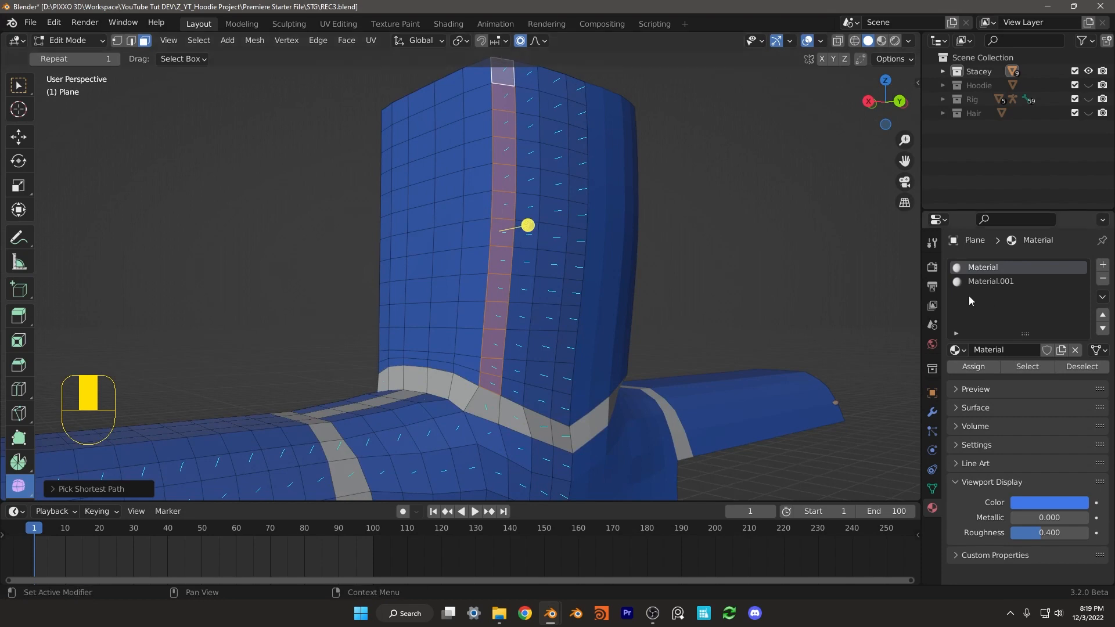
{"action": "left_click", "coordinate": [982, 281]}
{"action": "left_click", "coordinate": [974, 367]}
- Select the whole hoodie mesh and recalculate its normals outside
{"action": "middle_click_drag", "start_coordinate": [552, 319], "coordinate": [554, 228]}
{"action": "key", "text": "alt+a"}
{"action": "key", "text": "a"}
{"action": "key", "text": "alt+n"}
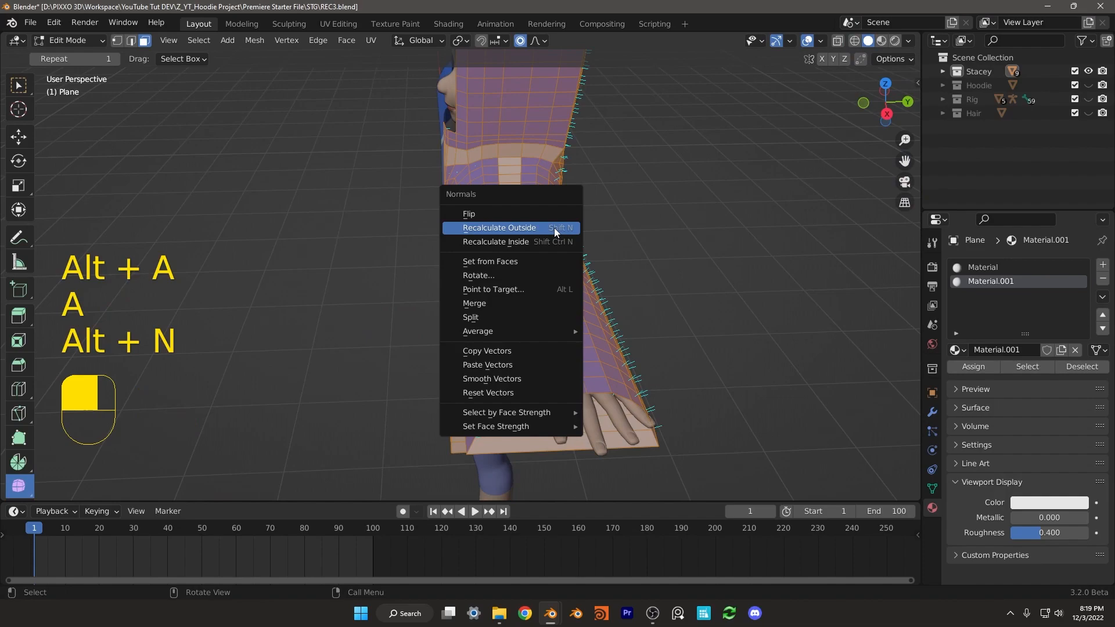
{"action": "left_click", "coordinate": [554, 228]}
{"action": "middle_click_drag", "start_coordinate": [575, 227], "coordinate": [509, 289]}
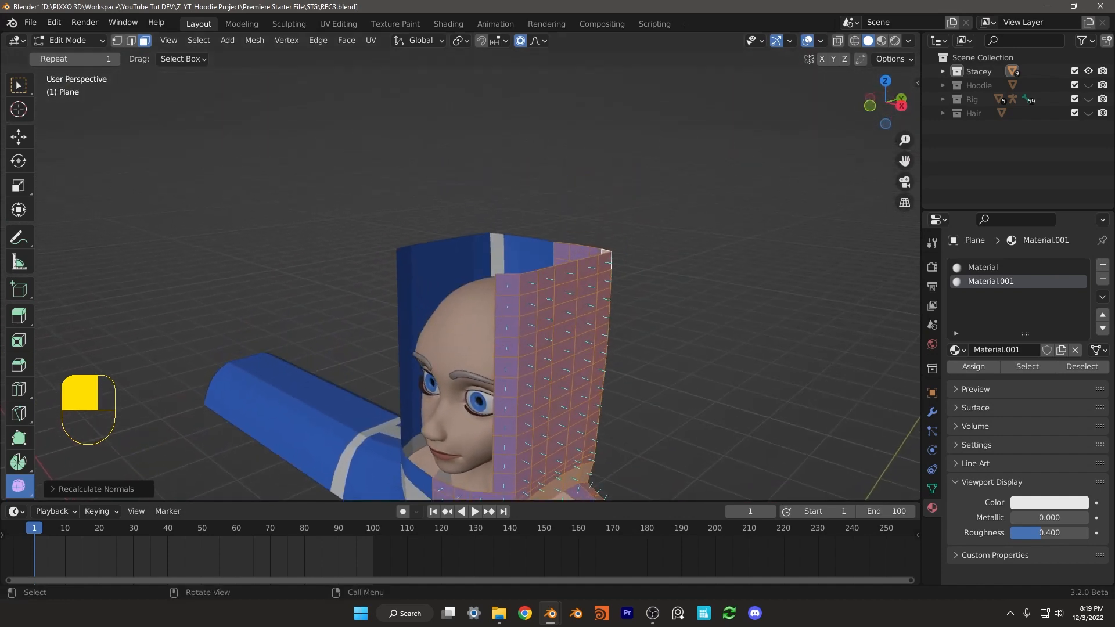
{"action": "middle_click_drag", "start_coordinate": [188, 81], "coordinate": [199, 107]}
{"action": "key", "text": "alt+a"}
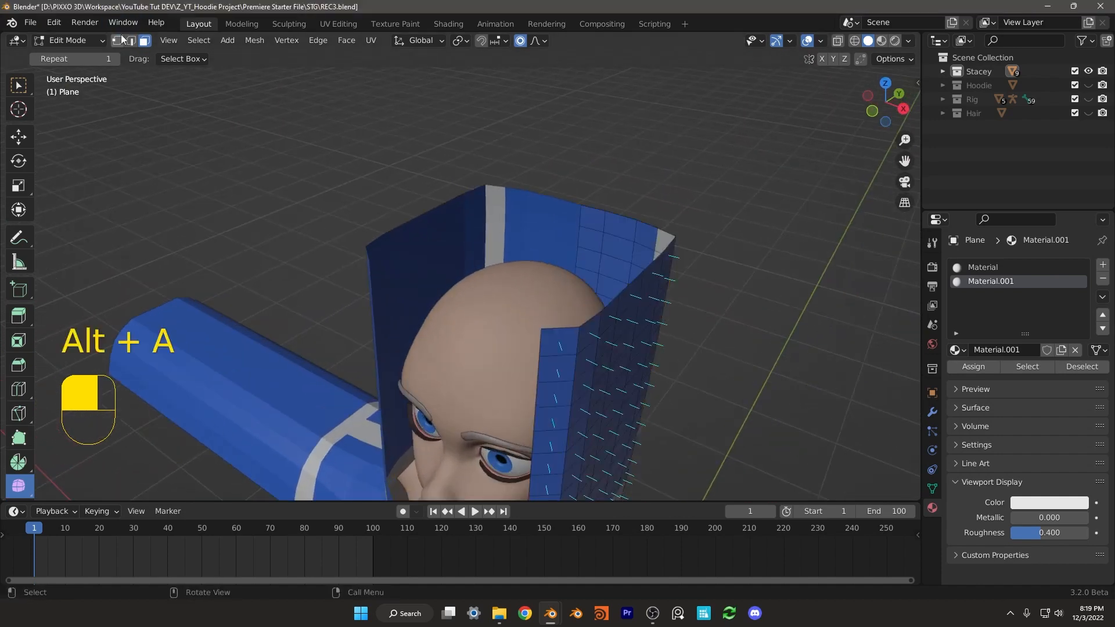
- Extrude the top edge of the hood's narrow front strip along X to the mirror centre above the face
{"action": "middle_click_drag", "start_coordinate": [702, 325], "coordinate": [548, 331], "text": "shift"}
{"action": "scroll", "coordinate": [548, 331], "scroll_direction": "up", "scroll_amount": 2}
{"action": "middle_click_drag", "start_coordinate": [463, 342], "coordinate": [606, 336]}
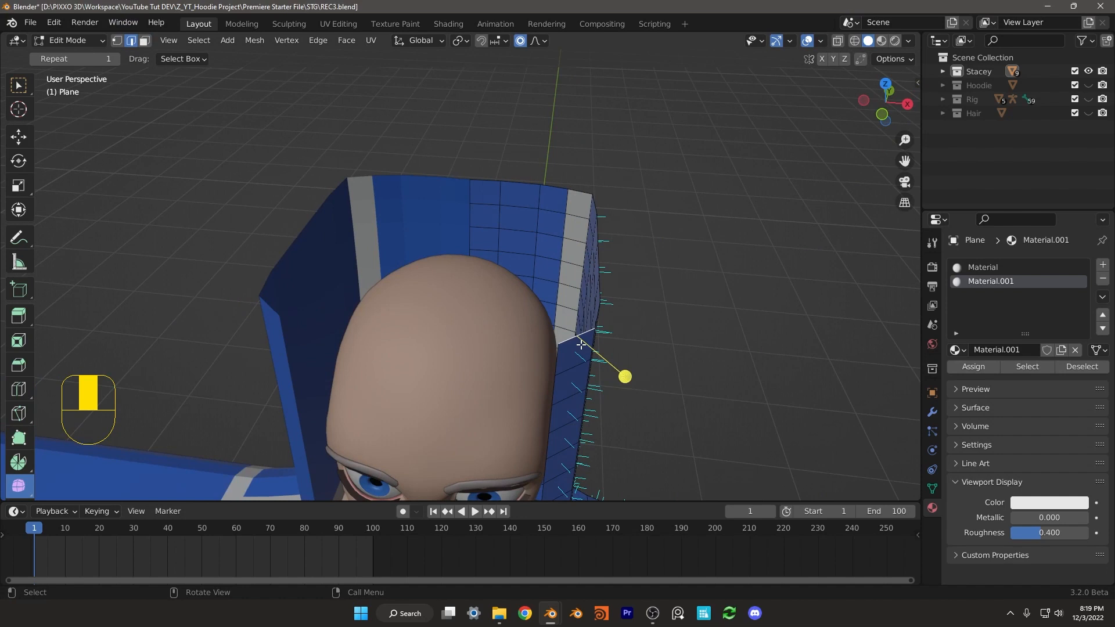
{"action": "key", "text": "e"}
{"action": "key", "text": "x"}
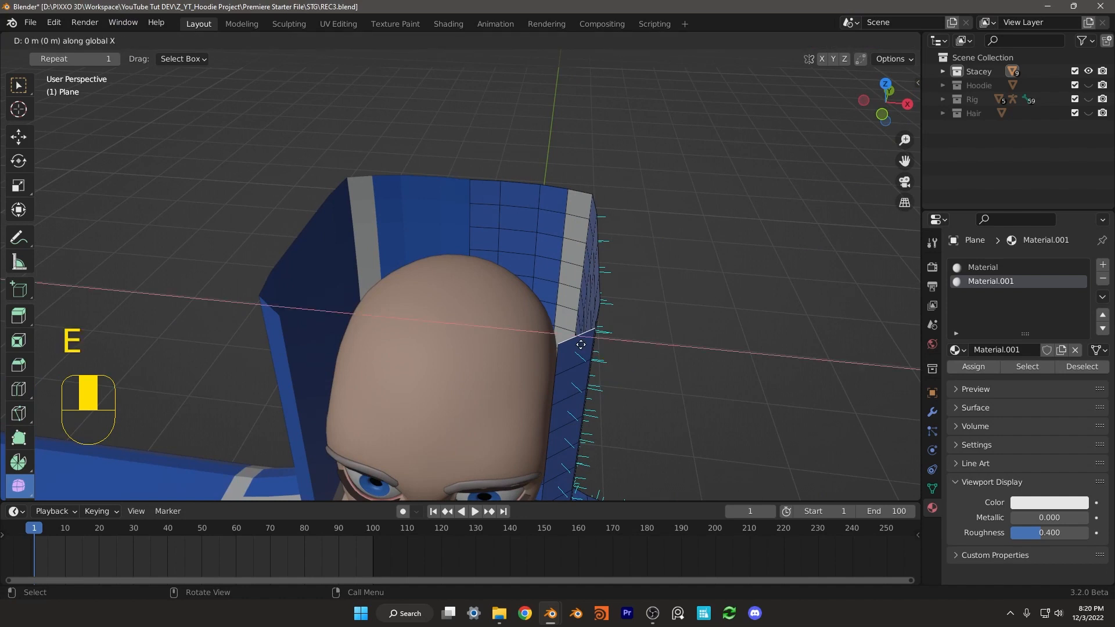
{"action": "left_click", "coordinate": [348, 330]}
{"action": "middle_click_drag", "start_coordinate": [405, 315], "coordinate": [312, 314]}
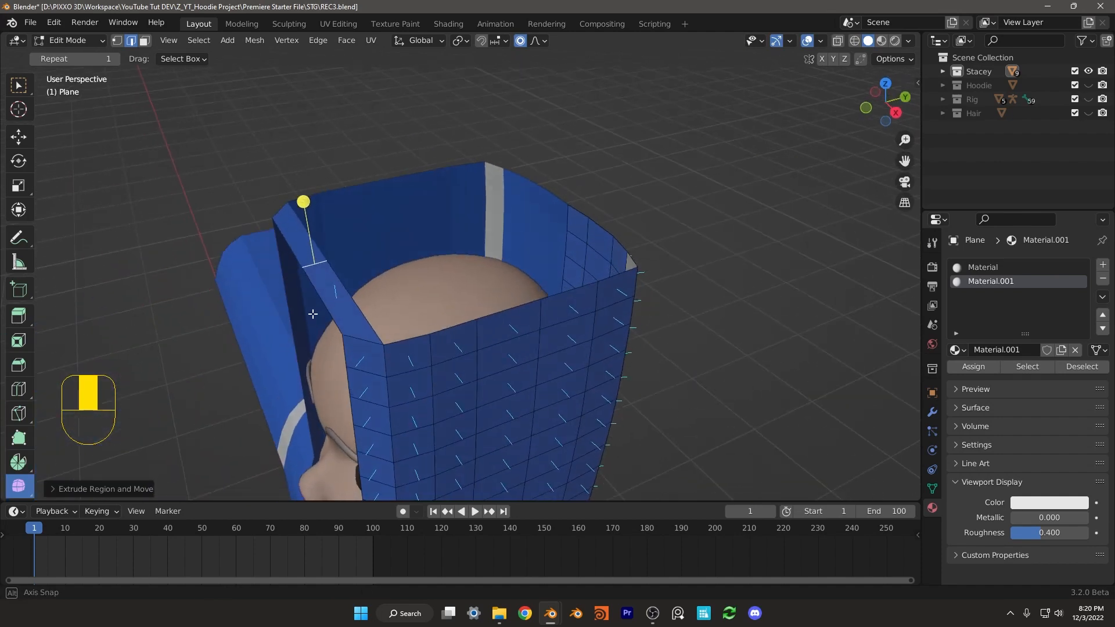
- Select the remaining top edges of the hood's side and extrude them along X to the mirror centre to form the hood's top
{"action": "key", "text": "alt+a"}
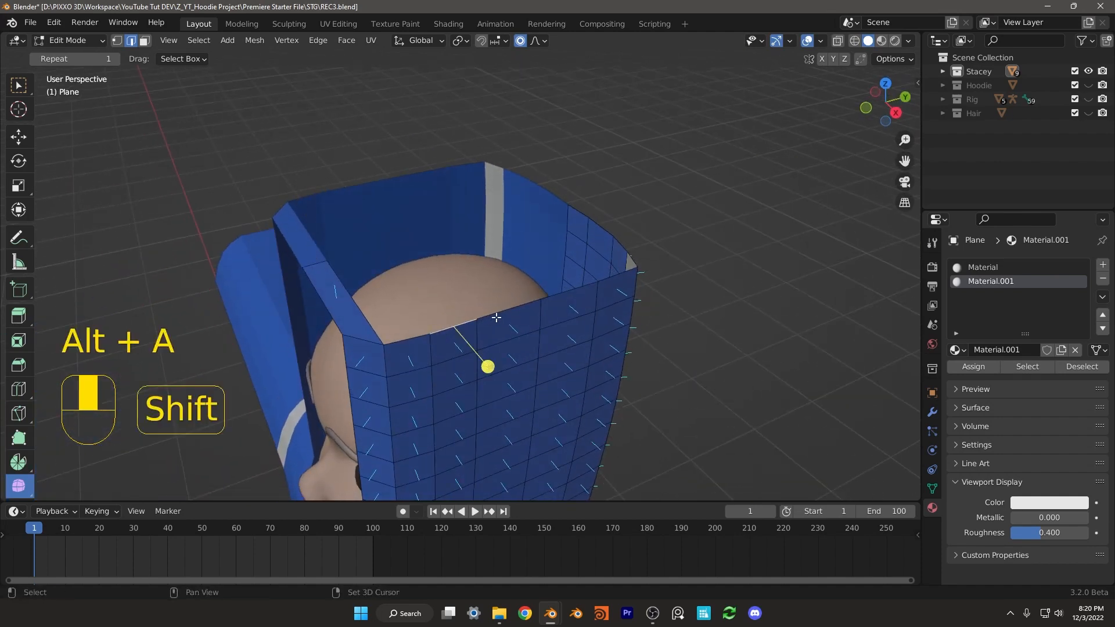
{"action": "middle_click_drag", "start_coordinate": [526, 308], "coordinate": [558, 377]}
{"action": "key", "text": "e"}
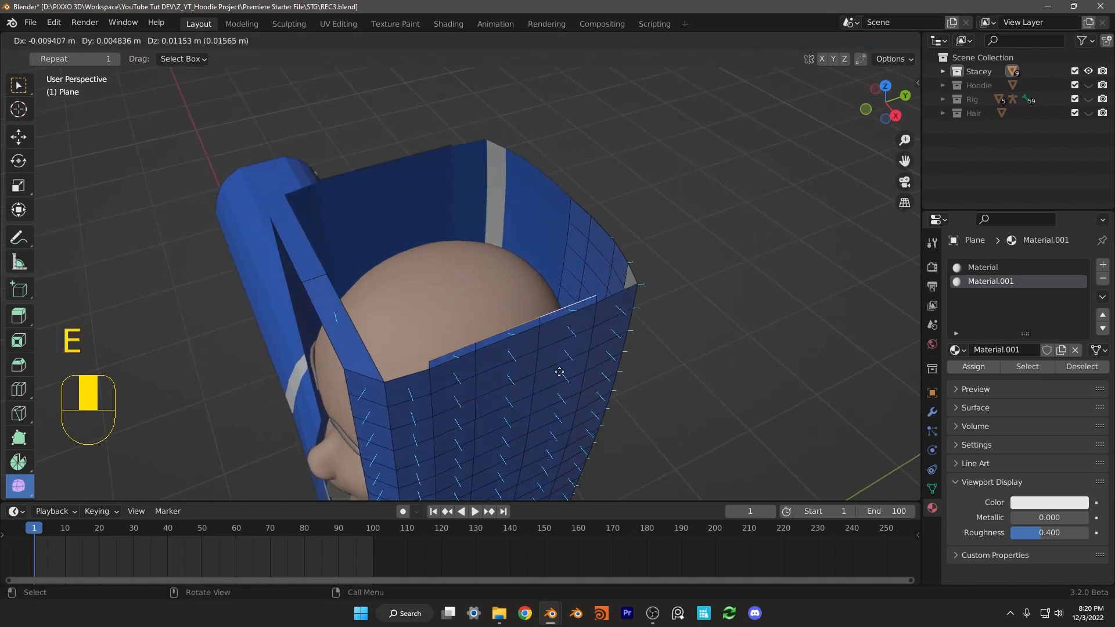
{"action": "key", "text": "x"}
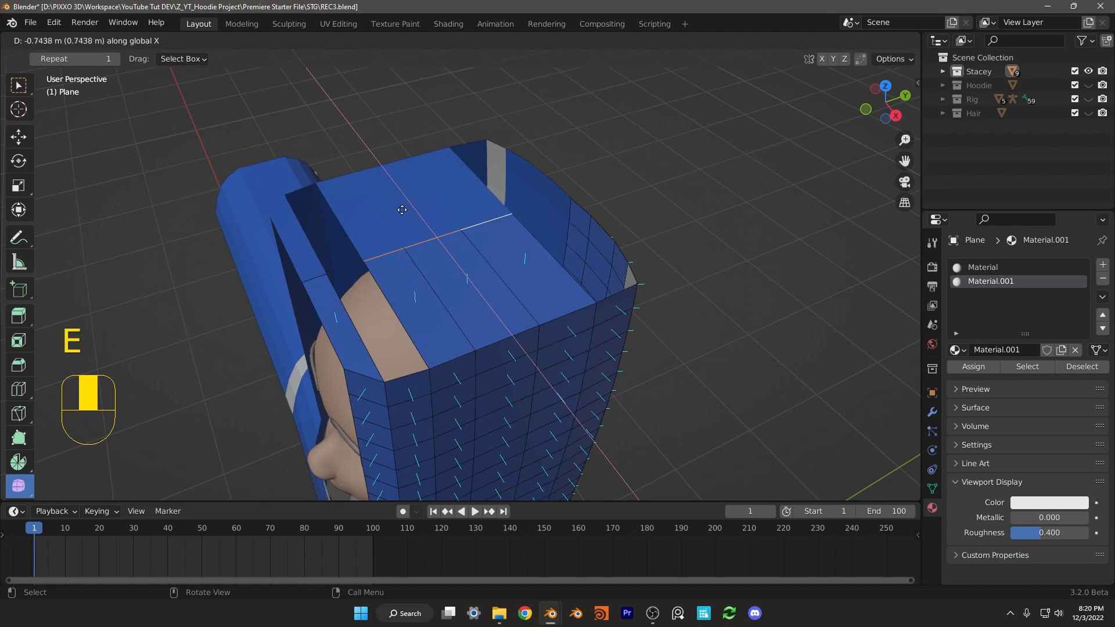
{"action": "left_click", "coordinate": [403, 210]}
- Fill the gap between the front strip and the hood's top panel with a face
{"action": "scroll", "coordinate": [415, 334], "scroll_direction": "up", "scroll_amount": 2}
{"action": "middle_click_drag", "start_coordinate": [424, 344], "coordinate": [453, 347]}
{"action": "key", "text": "alt+a"}
{"action": "left_click", "coordinate": [430, 346]}
{"action": "left_click", "coordinate": [368, 393], "text": "shift"}
{"action": "key", "text": "f"}
- Add three evenly spaced loop cuts to the hood's top panel, running front to back
{"action": "middle_click_drag", "start_coordinate": [393, 326], "coordinate": [585, 296]}
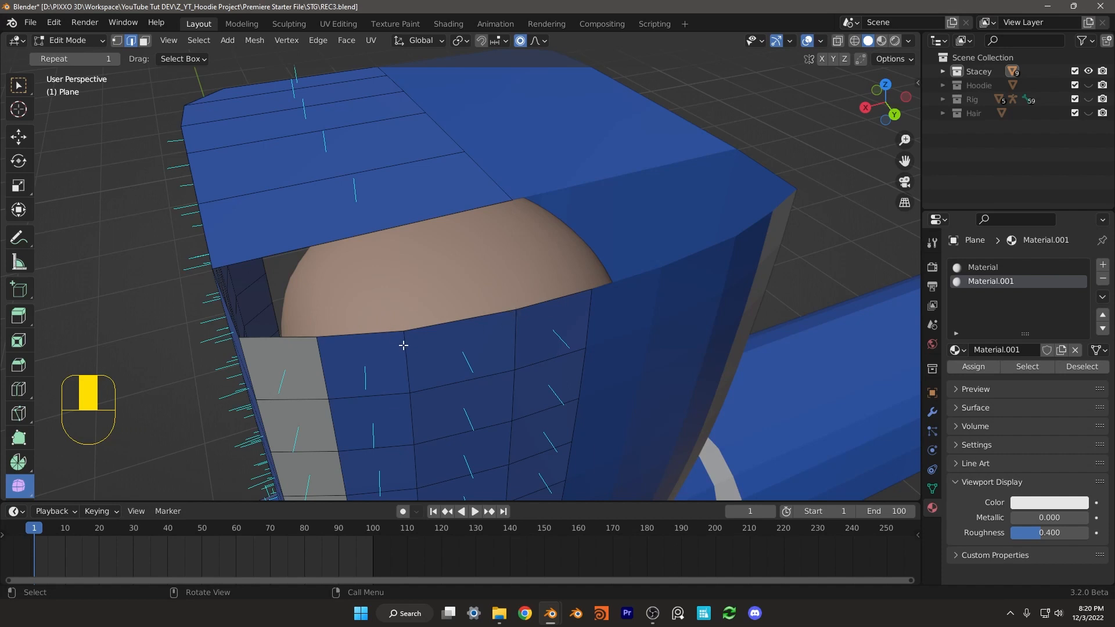
{"action": "middle_click_drag", "start_coordinate": [344, 176], "coordinate": [339, 192]}
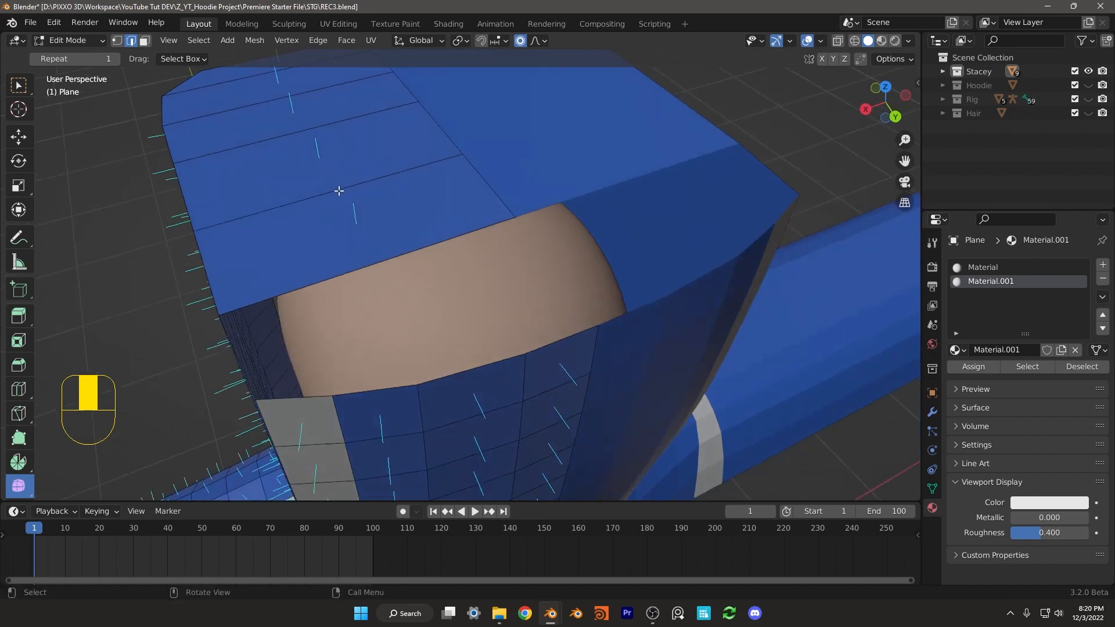
{"action": "key", "text": "ctrl+r"}
{"action": "scroll", "coordinate": [332, 189], "scroll_direction": "up", "scroll_amount": 2}
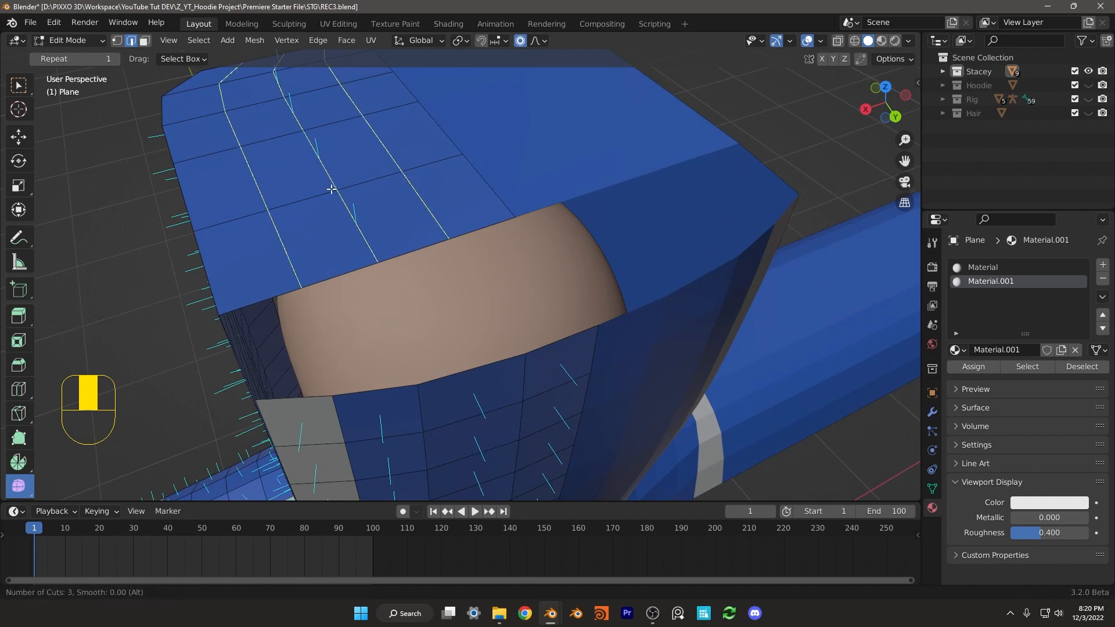
{"action": "left_click", "coordinate": [331, 190]}
{"action": "right_click", "coordinate": [332, 189]}
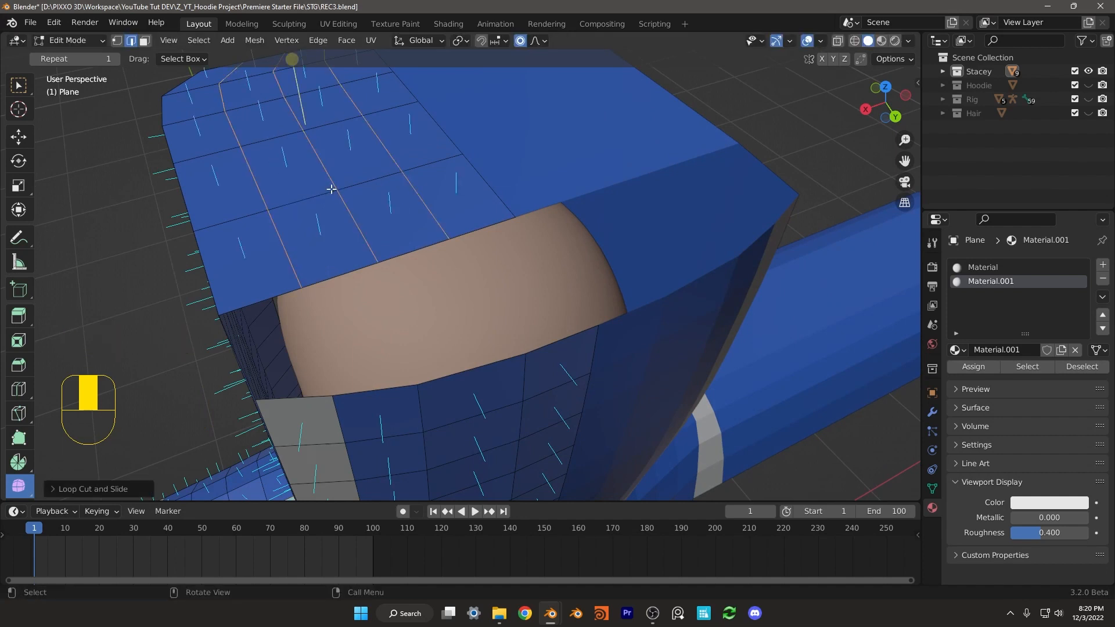
- Fill the opening between the top panel's rear edge and the hood's back with faces, working from the centre outward
{"action": "middle_click_drag", "start_coordinate": [367, 240], "coordinate": [440, 240]}
{"action": "left_click", "coordinate": [489, 220]}
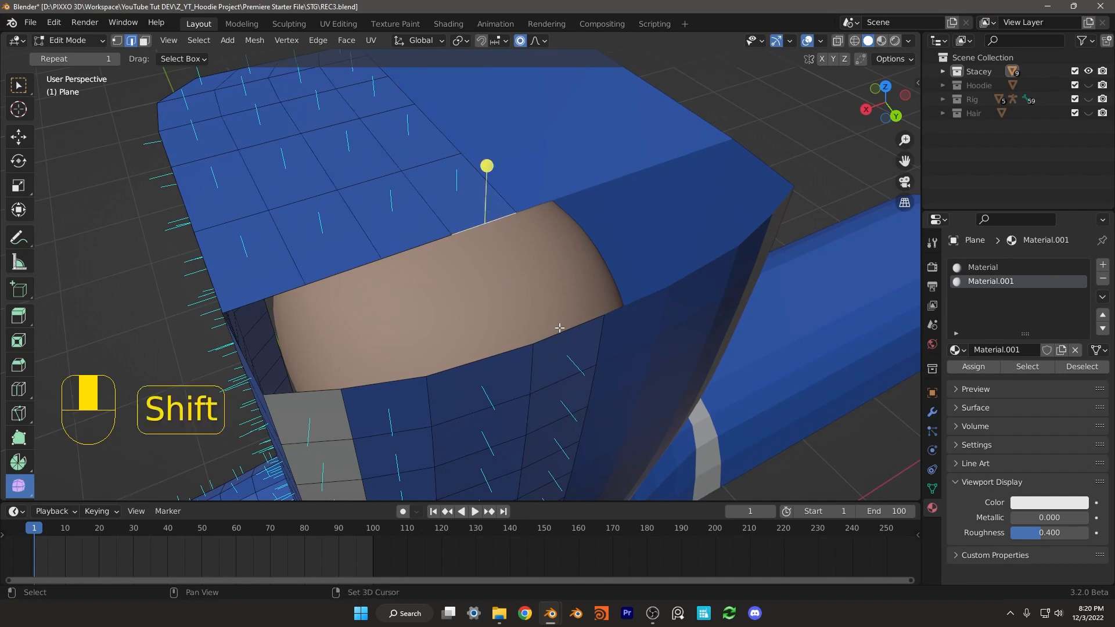
{"action": "middle_click_drag", "start_coordinate": [561, 333], "coordinate": [490, 192]}
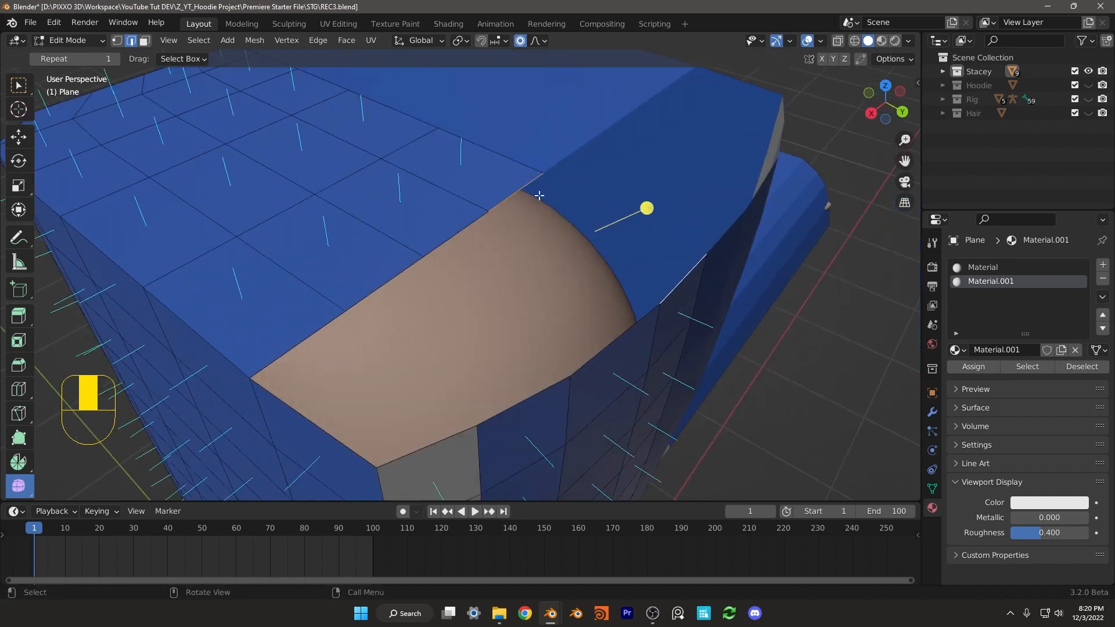
{"action": "middle_click_drag", "start_coordinate": [677, 299], "coordinate": [536, 237]}
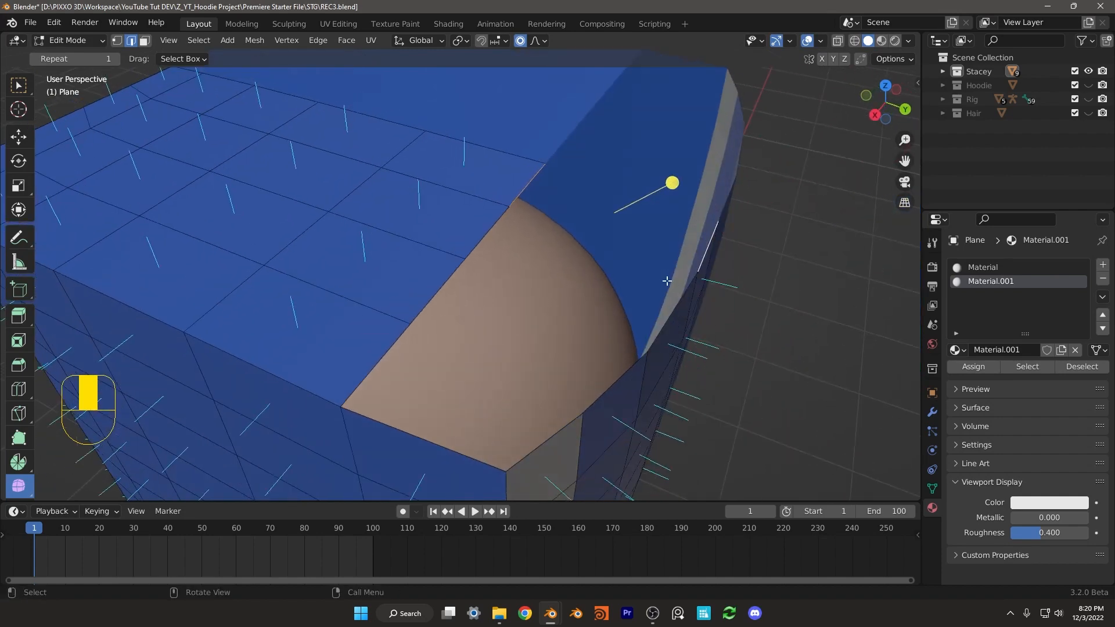
{"action": "key", "text": "f"}
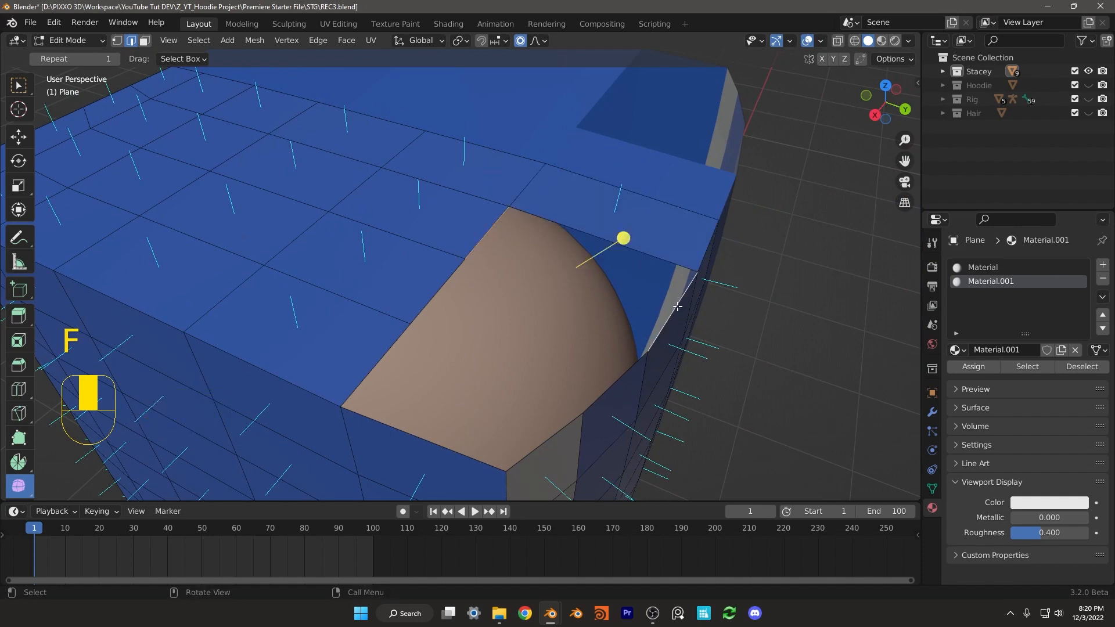
{"action": "key", "text": "f"}
{"action": "left_click", "coordinate": [615, 385], "text": "shift"}
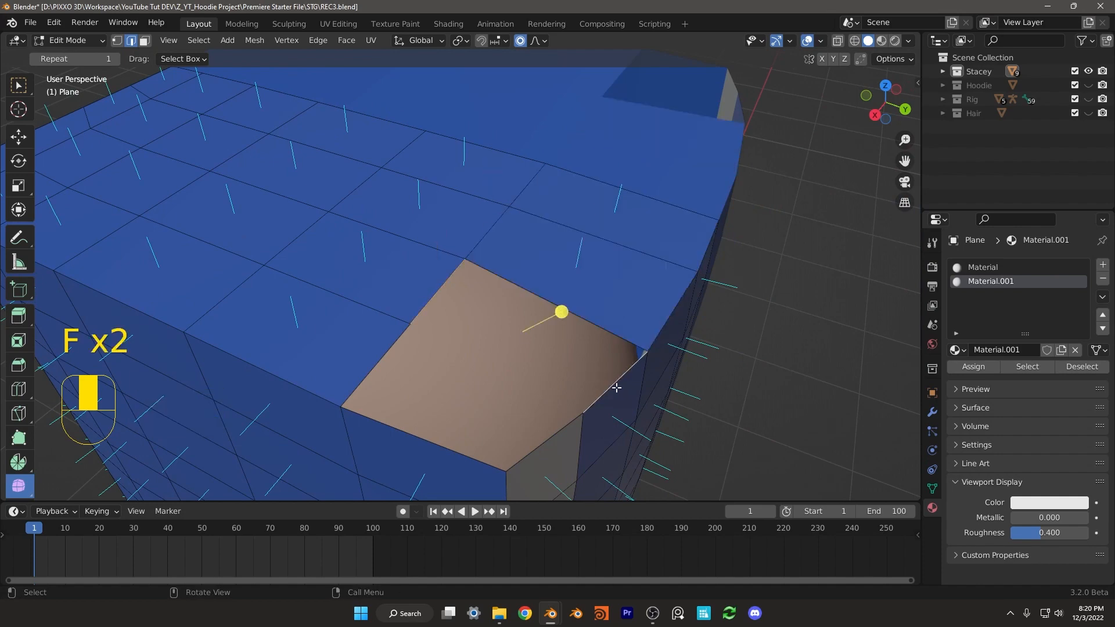
{"action": "key", "text": "f"}
- Fill the last open rear corner of the hood's top with a face and assign it the blue Material
{"action": "middle_click_drag", "start_coordinate": [514, 363], "coordinate": [509, 302]}
{"action": "key", "text": "alt+a"}
{"action": "left_click", "coordinate": [514, 280], "text": "alt+shift"}
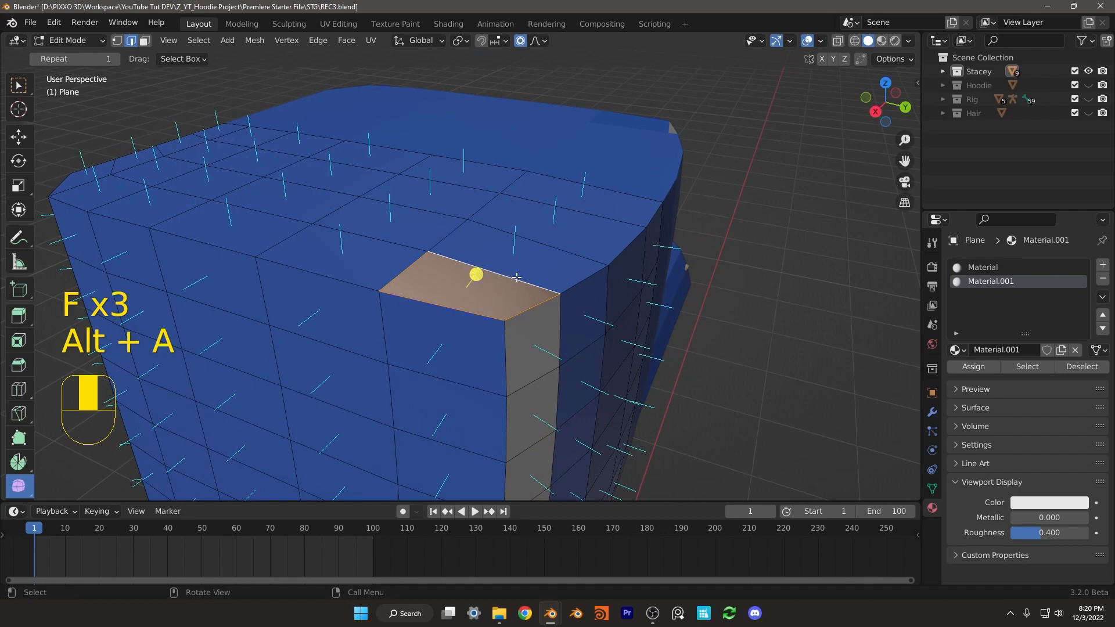
{"action": "key", "text": "f"}
{"action": "middle_click_drag", "start_coordinate": [442, 287], "coordinate": [400, 296]}
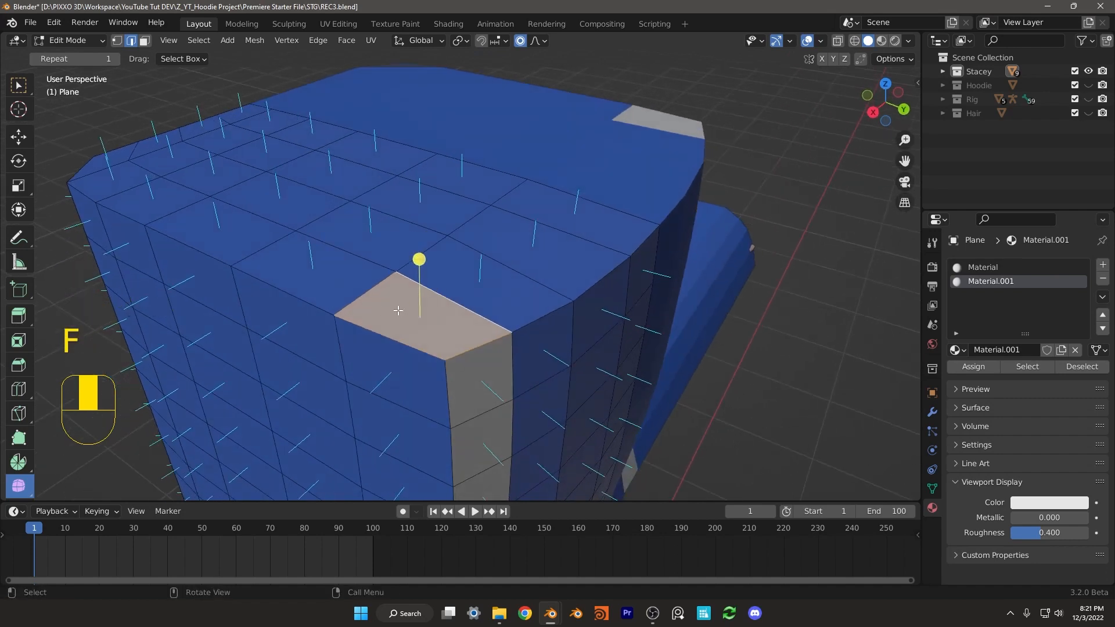
{"action": "left_click", "coordinate": [968, 275]}
{"action": "left_click", "coordinate": [972, 367]}
{"action": "scroll", "coordinate": [500, 253], "scroll_direction": "down", "scroll_amount": 4}
{"action": "key", "text": "alt+a"}
{"action": "middle_click_drag", "start_coordinate": [500, 254], "coordinate": [442, 251]}
- Switch to face selection, select the topmost row of faces along the hood's side and front strip, and assign Material.001
{"action": "left_click", "coordinate": [144, 41]}
{"action": "scroll", "coordinate": [532, 272], "scroll_direction": "up", "scroll_amount": 3}
{"action": "mouse_move", "coordinate": [532, 273]}
{"action": "middle_mouse_down"}
{"action": "mouse_move", "coordinate": [501, 278]}
{"action": "mouse_move", "coordinate": [534, 286]}
{"action": "middle_mouse_up"}
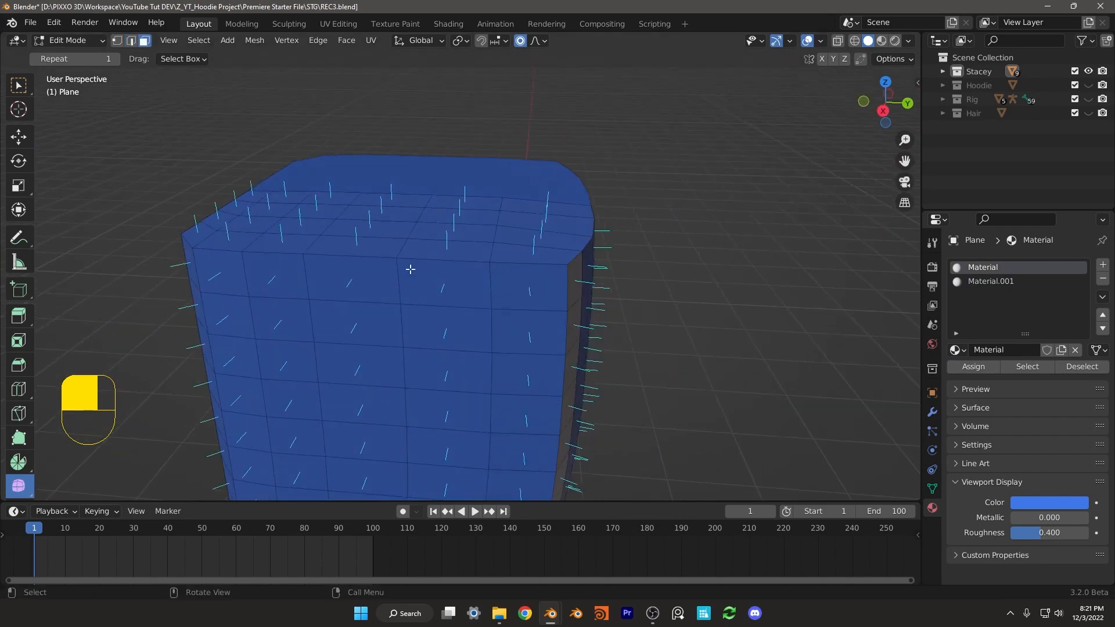
{"action": "left_click", "coordinate": [538, 293]}
{"action": "left_click", "coordinate": [412, 285], "text": "shift"}
{"action": "left_click", "coordinate": [348, 284], "text": "shift"}
{"action": "middle_click_drag", "start_coordinate": [296, 282], "coordinate": [361, 272]}
{"action": "left_click", "coordinate": [295, 279], "text": "shift"}
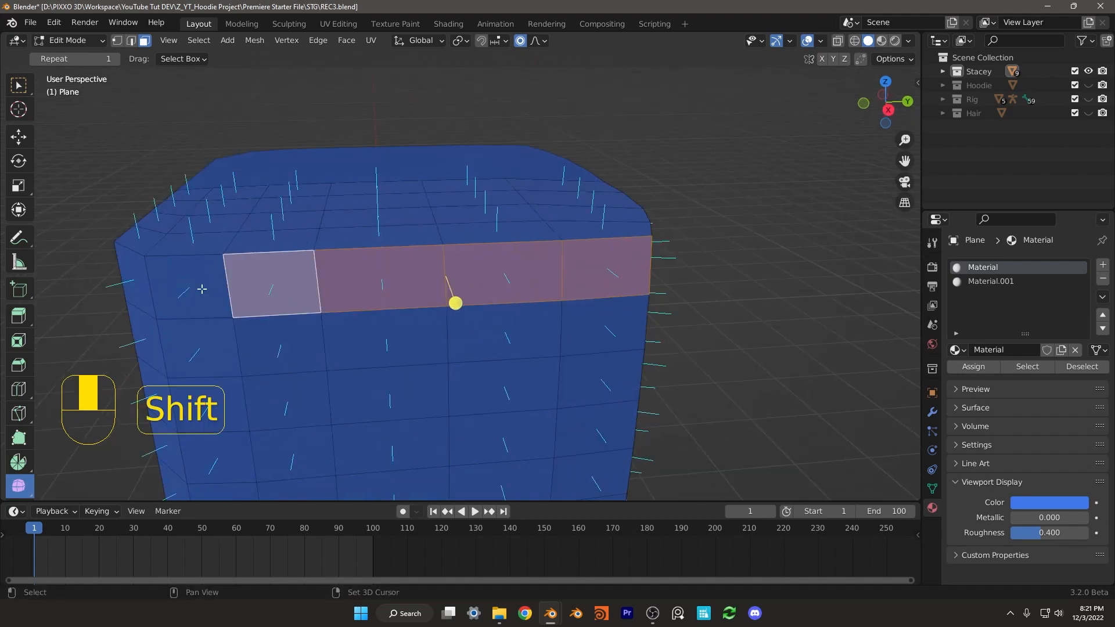
{"action": "left_click", "coordinate": [186, 290], "text": "shift"}
{"action": "middle_click_drag", "start_coordinate": [187, 291], "coordinate": [324, 273]}
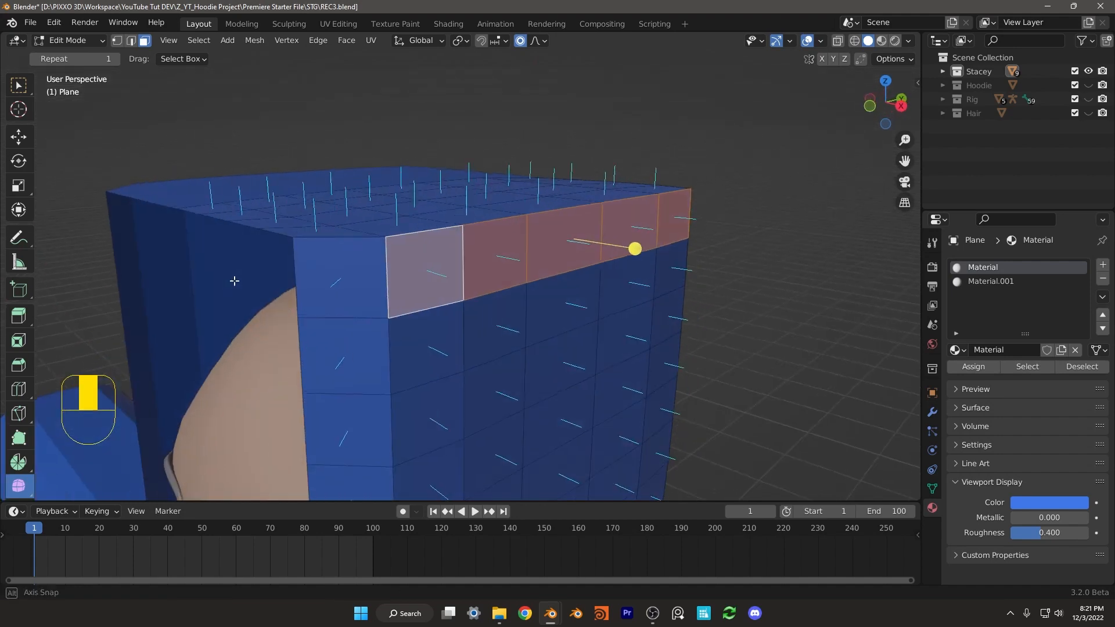
{"action": "left_click", "coordinate": [340, 272], "text": "shift"}
{"action": "left_click", "coordinate": [988, 283]}
{"action": "left_click", "coordinate": [972, 369]}
- Switch to edge selection, fill the missing top face of the torso's side panel under the arm, and assign Material.001
{"action": "scroll", "coordinate": [640, 274], "scroll_direction": "down", "scroll_amount": 4}
{"action": "middle_click_drag", "start_coordinate": [640, 274], "coordinate": [484, 231]}
{"action": "key", "text": "Tab"}
{"action": "key", "text": "Tab"}
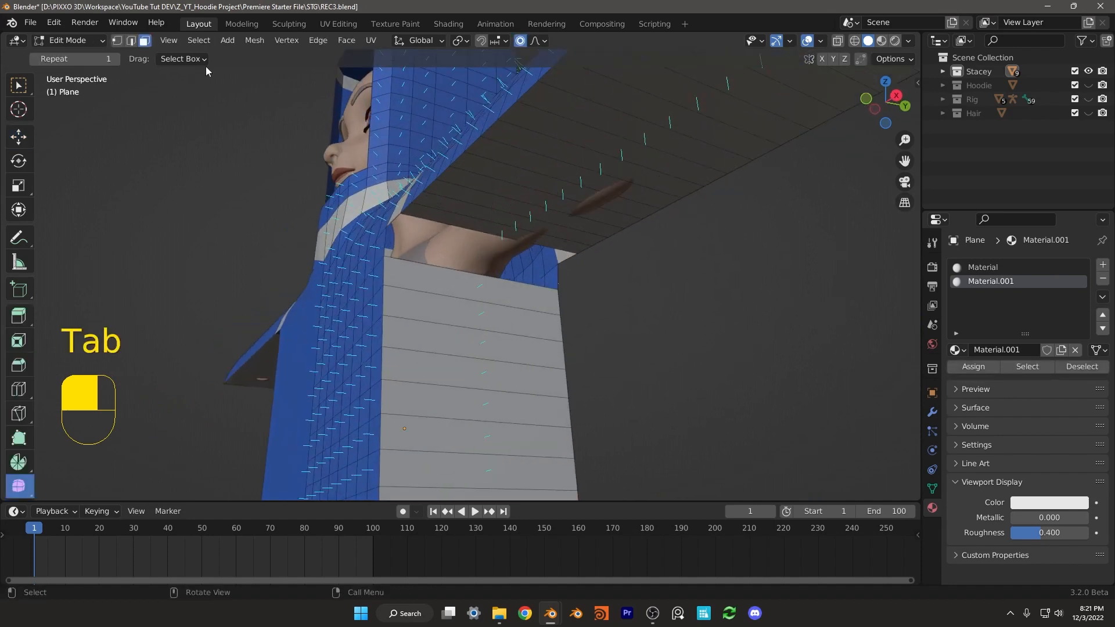
{"action": "left_click", "coordinate": [134, 41]}
{"action": "middle_click_drag", "start_coordinate": [349, 156], "coordinate": [424, 192]}
{"action": "key", "text": "alt+a"}
{"action": "left_click", "coordinate": [431, 217]}
{"action": "middle_click_drag", "start_coordinate": [511, 233], "coordinate": [468, 254]}
{"action": "key", "text": "f"}
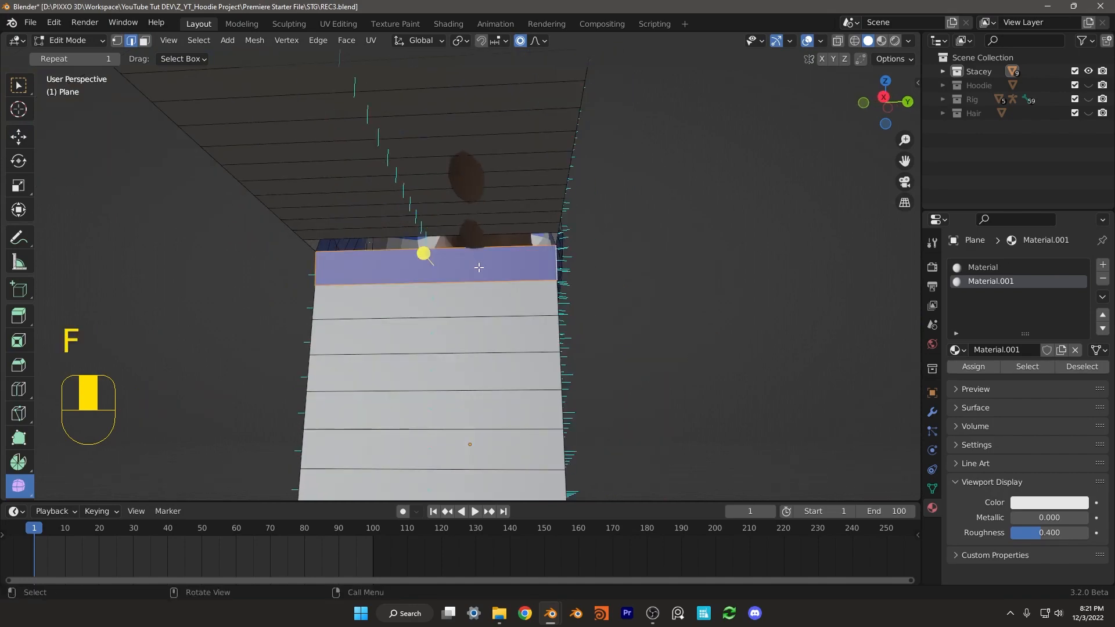
{"action": "left_click", "coordinate": [982, 369]}
- Fill the underarm gap between the torso side panel's top edge and the sleeve's underside with a face
{"action": "middle_click_drag", "start_coordinate": [512, 304], "coordinate": [570, 321]}
{"action": "scroll", "coordinate": [570, 320], "scroll_direction": "down", "scroll_amount": 1}
{"action": "middle_click_drag", "start_coordinate": [421, 190], "coordinate": [456, 119]}
{"action": "middle_click_drag", "start_coordinate": [477, 194], "coordinate": [676, 265]}
{"action": "key", "text": "alt+a"}
{"action": "left_click", "coordinate": [594, 313]}
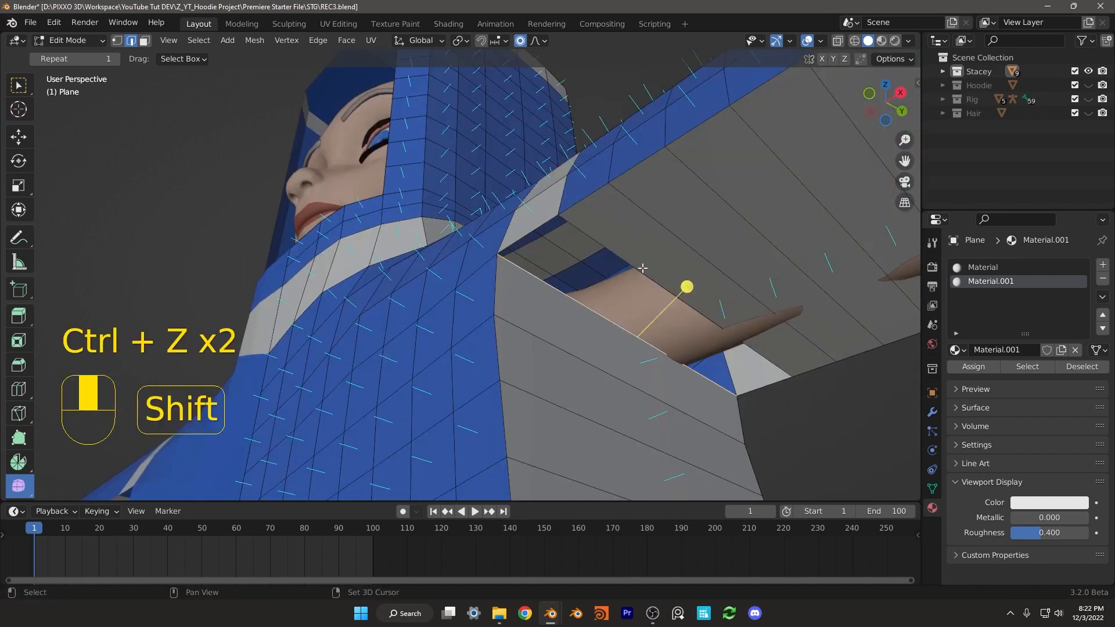
{"action": "left_click", "coordinate": [643, 268], "text": "shift"}
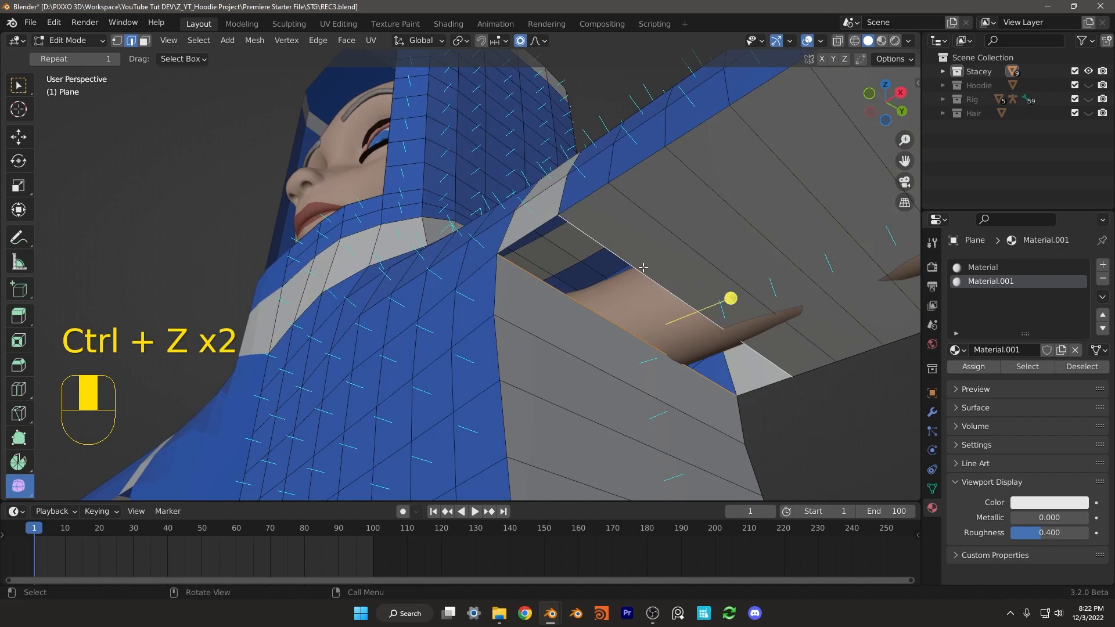
{"action": "key", "text": "f"}
{"action": "middle_click_drag", "start_coordinate": [642, 269], "coordinate": [567, 309]}
{"action": "key", "text": "alt+a"}
{"action": "middle_click_drag", "start_coordinate": [717, 319], "coordinate": [563, 282]}
{"action": "scroll", "coordinate": [588, 345], "scroll_direction": "down", "scroll_amount": 3}
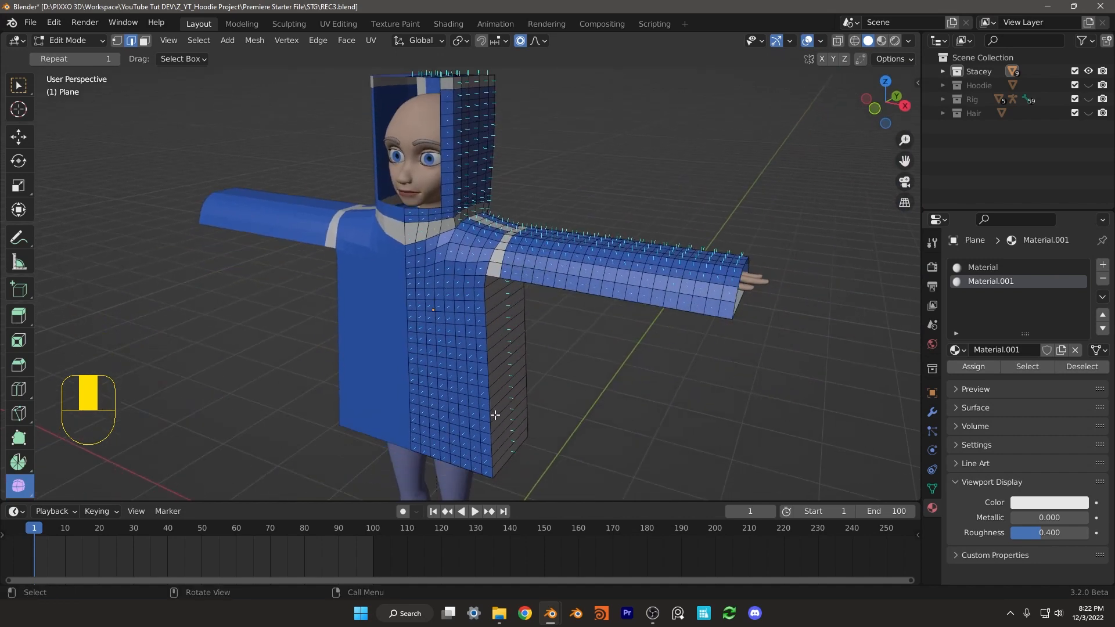
{"action": "scroll", "coordinate": [479, 254], "scroll_direction": "up", "scroll_amount": 3}
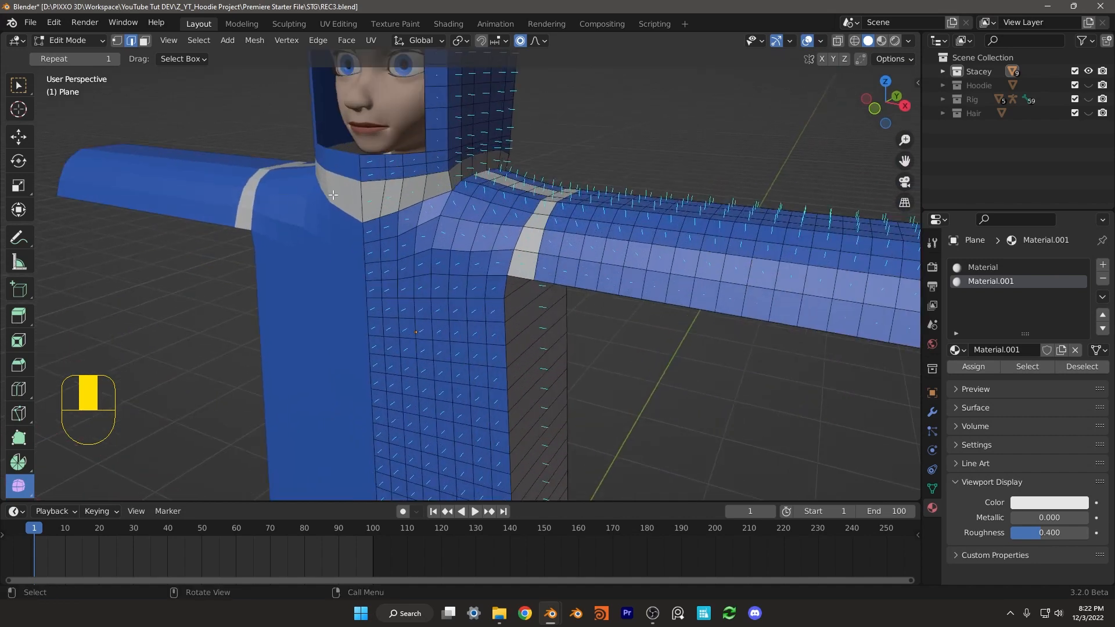
- Look over the completed hoodie around the character from the front in Object Mode
{"action": "scroll", "coordinate": [460, 221], "scroll_direction": "down", "scroll_amount": 2}
{"action": "middle_click_drag", "start_coordinate": [463, 190], "coordinate": [542, 244]}
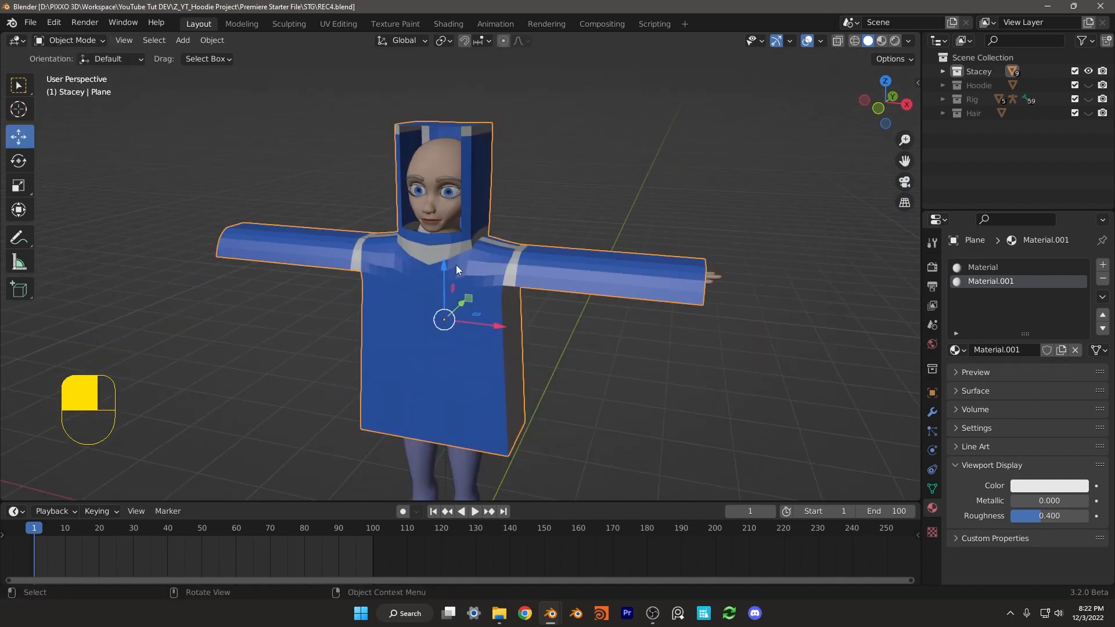
{"action": "scroll", "coordinate": [471, 256], "scroll_direction": "up", "scroll_amount": 2}
{"action": "scroll", "coordinate": [489, 245], "scroll_direction": "down", "scroll_amount": 2}
{"action": "scroll", "coordinate": [479, 212], "scroll_direction": "down", "scroll_amount": 2}
{"action": "middle_click_drag", "start_coordinate": [453, 240], "coordinate": [447, 256]}
{"action": "scroll", "coordinate": [464, 247], "scroll_direction": "up", "scroll_amount": 1}
{"action": "scroll", "coordinate": [530, 247], "scroll_direction": "up", "scroll_amount": 2}
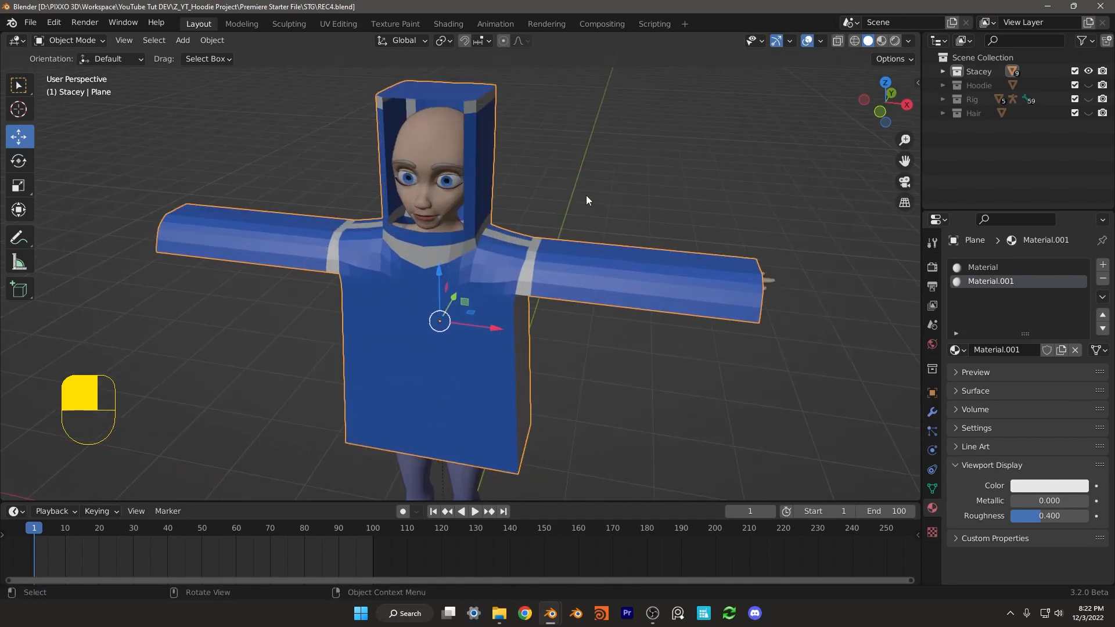
{"action": "scroll", "coordinate": [524, 276], "scroll_direction": "down", "scroll_amount": 2}
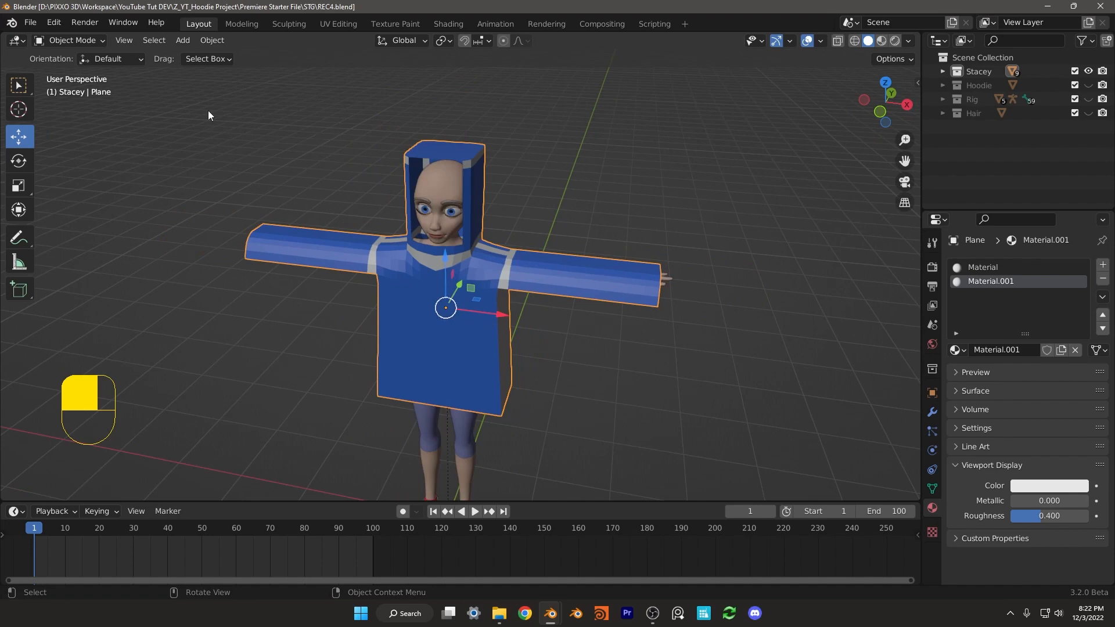
- Duplicate the hoodie object, keeping the copy in the same place as the original
{"action": "key", "text": "shift"}
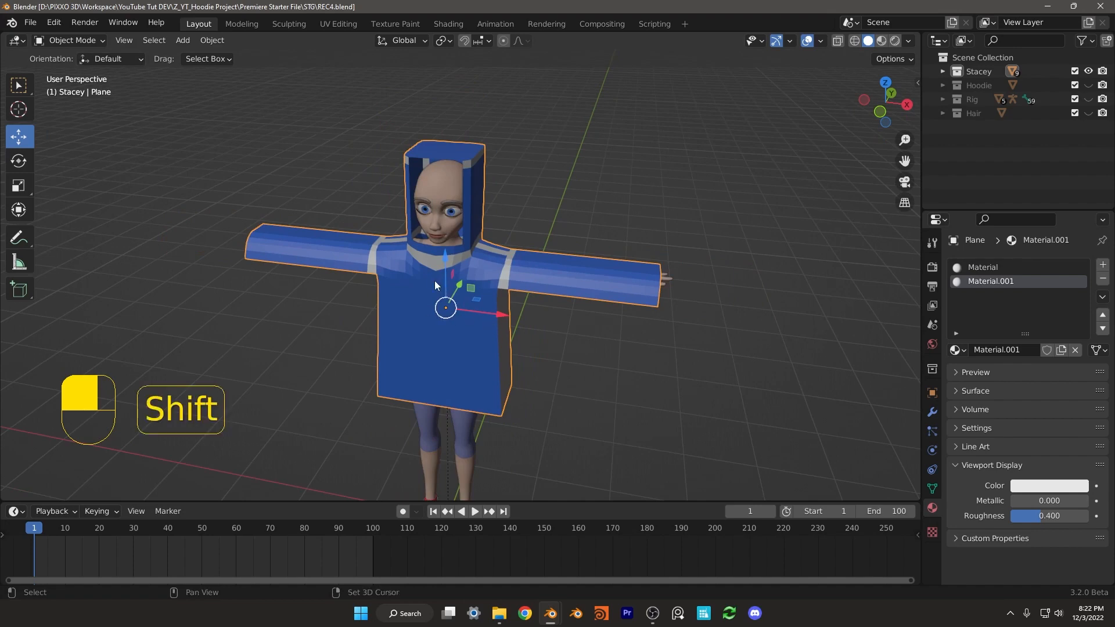
{"action": "key", "text": "shift+d"}
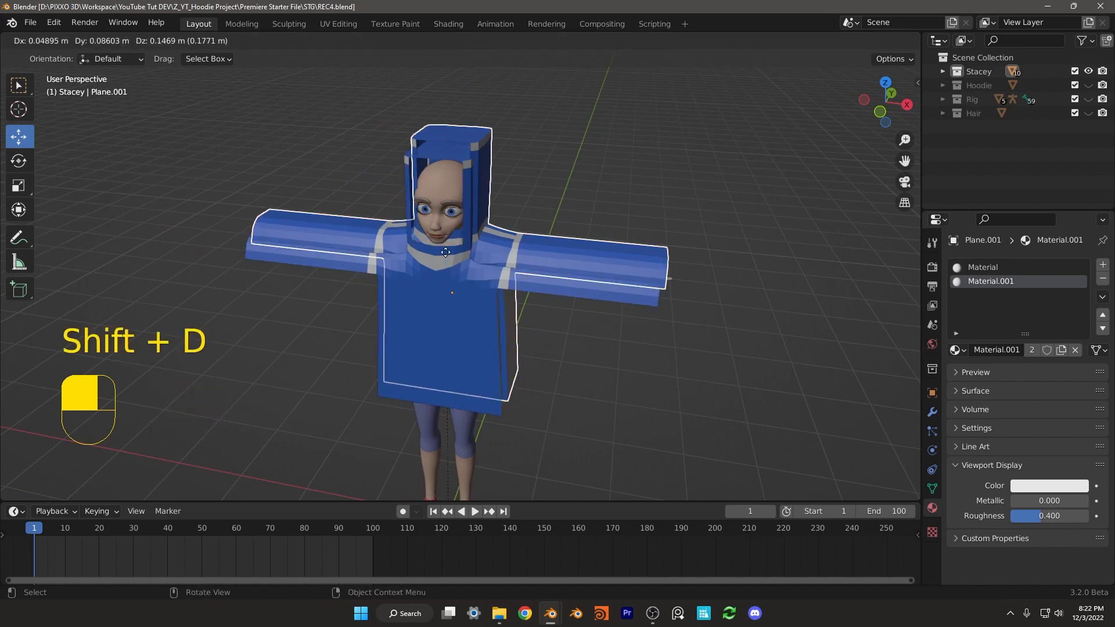
{"action": "right_click", "coordinate": [513, 184]}
{"action": "key", "text": "g"}
{"action": "right_click", "coordinate": [518, 206]}
- Move the duplicated hoodie into a new collection named Spare and hide that collection
{"action": "key", "text": "m"}
{"action": "left_click", "coordinate": [483, 204]}
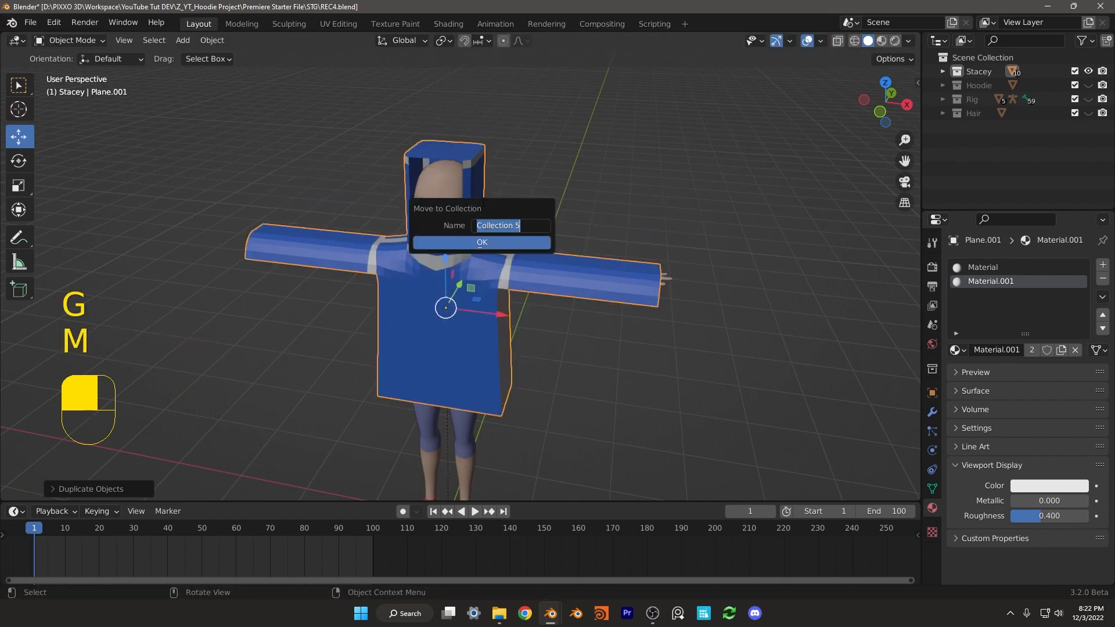
{"action": "type", "text": "Spare"}
{"action": "left_click", "coordinate": [485, 241]}
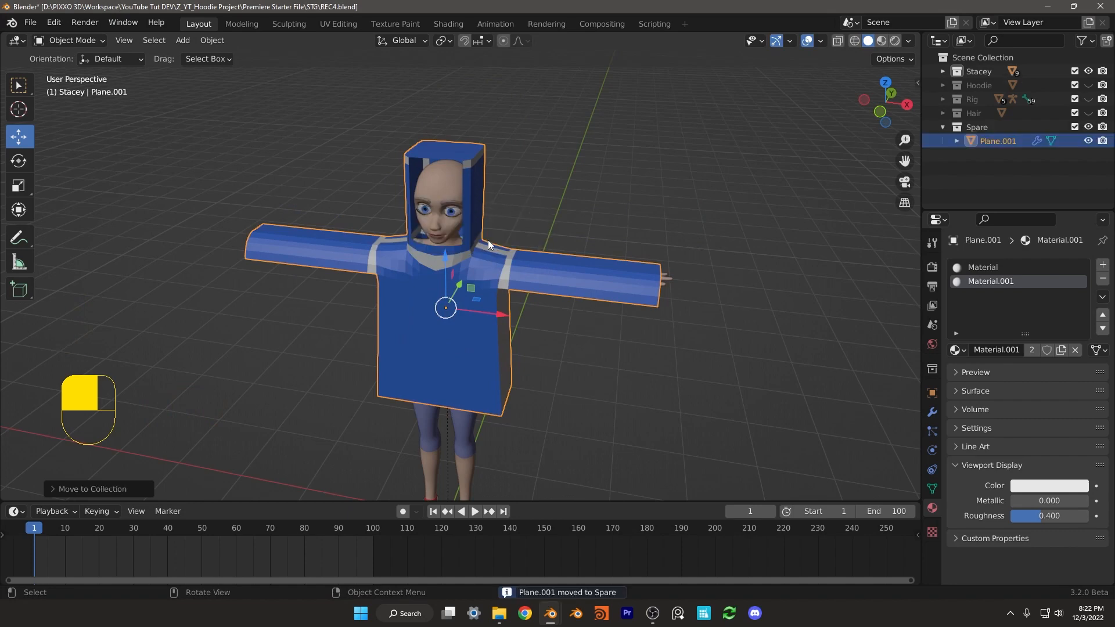
{"action": "left_click", "coordinate": [1089, 128]}
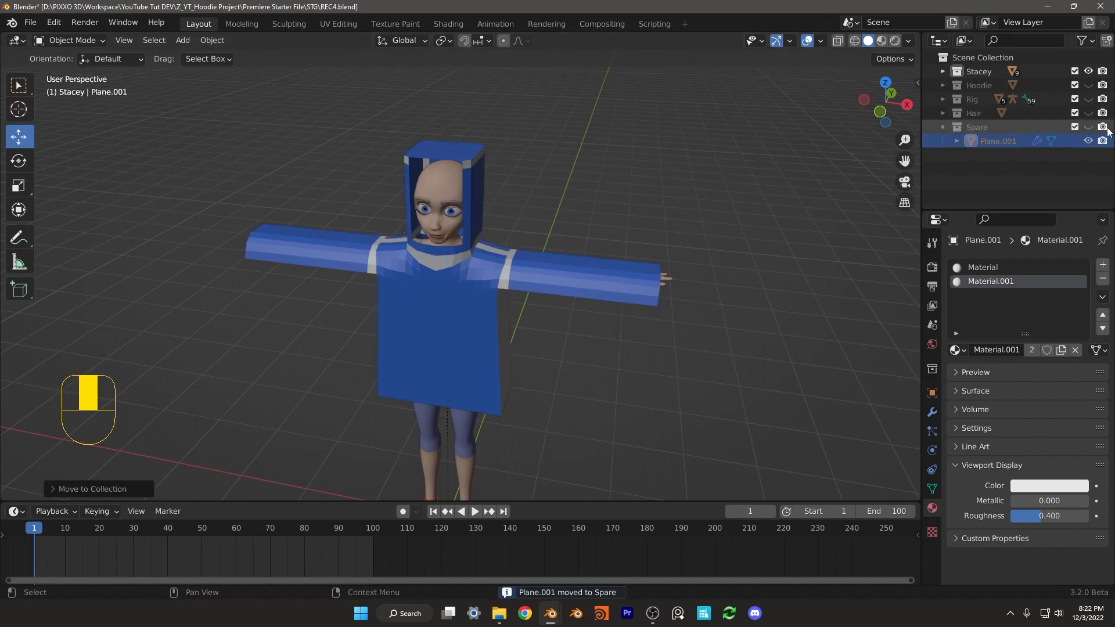
- Enter Edit Mode on the original hoodie, clear the selection and switch to face selection
{"action": "middle_click_drag", "start_coordinate": [639, 151], "coordinate": [547, 260]}
{"action": "left_click", "coordinate": [548, 257]}
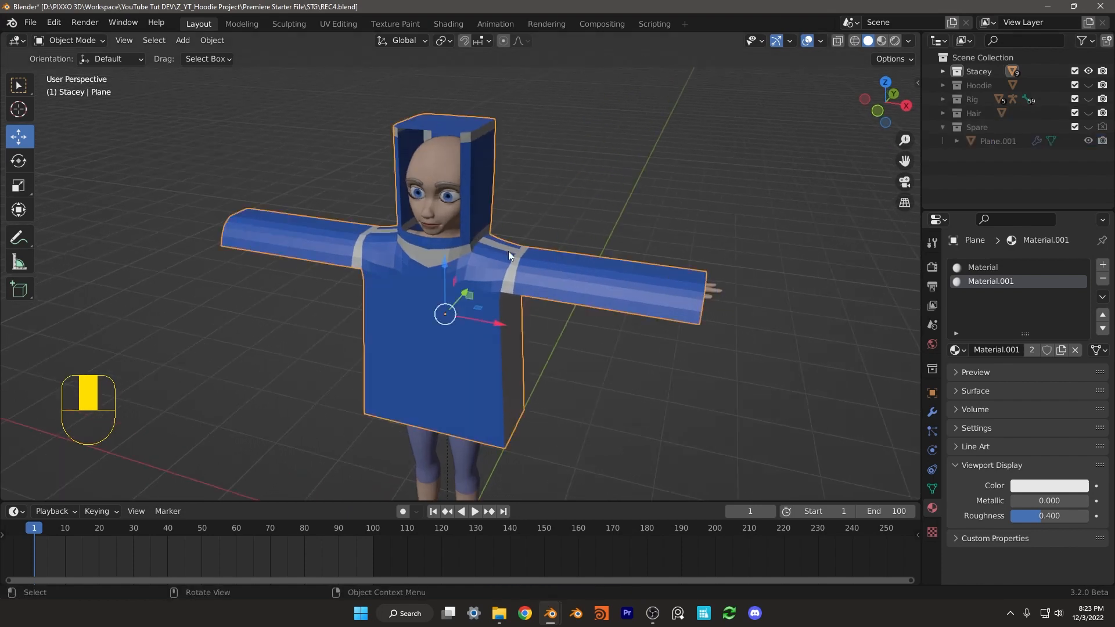
{"action": "key", "text": "Tab"}
{"action": "middle_click_drag", "start_coordinate": [509, 305], "coordinate": [474, 249]}
{"action": "middle_click_drag", "start_coordinate": [545, 333], "coordinate": [501, 229], "text": "shift"}
{"action": "key", "text": "alt+a"}
{"action": "middle_click_drag", "start_coordinate": [512, 293], "coordinate": [501, 295]}
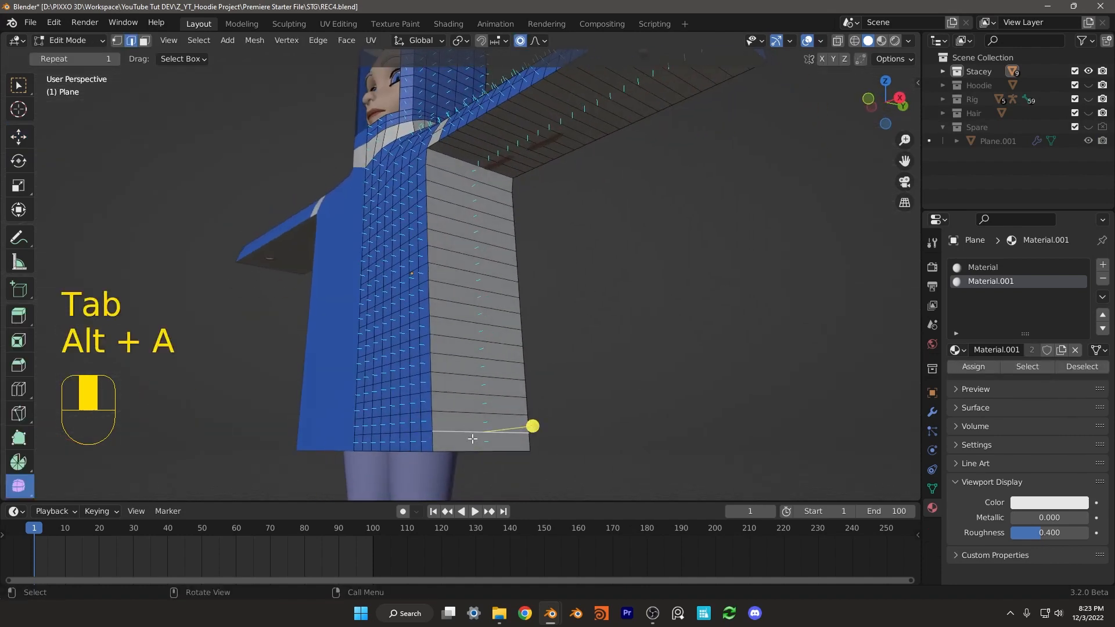
{"action": "left_click", "coordinate": [146, 41]}
- Select the strip of faces from the side panel's hem up to the sleeve underside's cuff and delete only the faces
{"action": "middle_click_drag", "start_coordinate": [468, 216], "coordinate": [436, 221]}
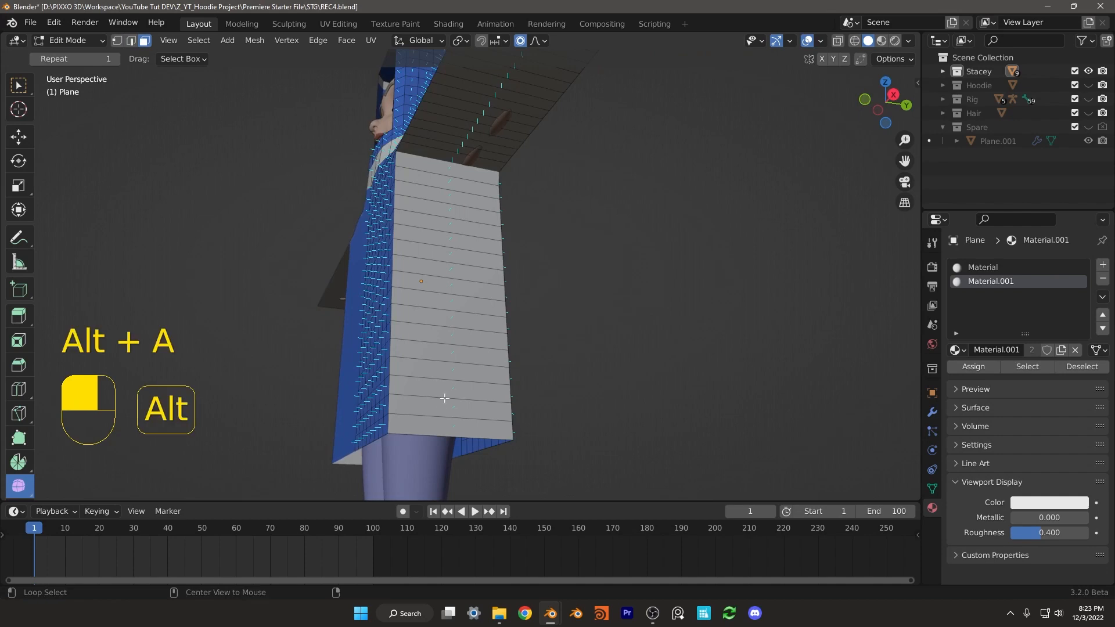
{"action": "left_click", "coordinate": [446, 424]}
{"action": "middle_click_drag", "start_coordinate": [497, 293], "coordinate": [477, 254]}
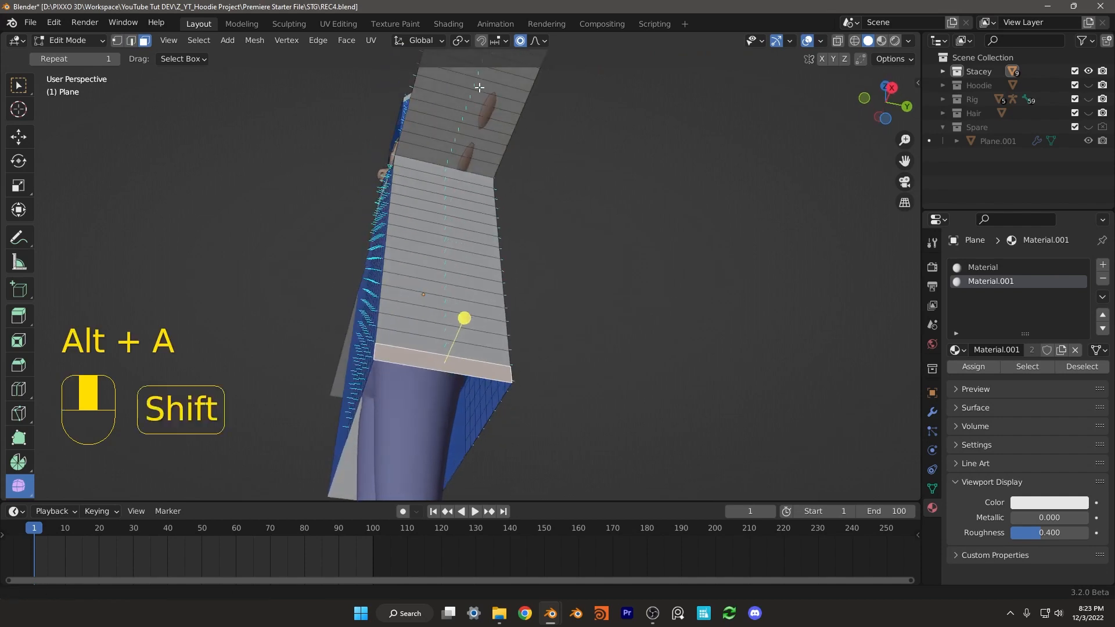
{"action": "middle_click_drag", "start_coordinate": [462, 108], "coordinate": [589, 246], "text": "shift"}
{"action": "left_click", "coordinate": [482, 116], "text": "ctrl+shift"}
{"action": "middle_click_drag", "start_coordinate": [568, 208], "coordinate": [479, 244]}
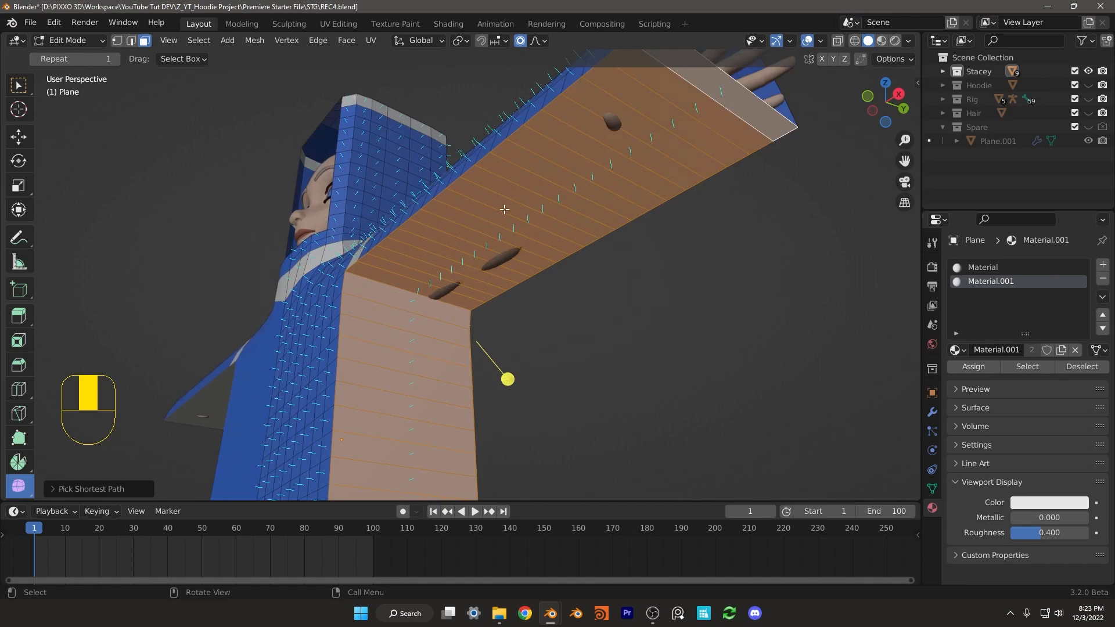
{"action": "key", "text": "x"}
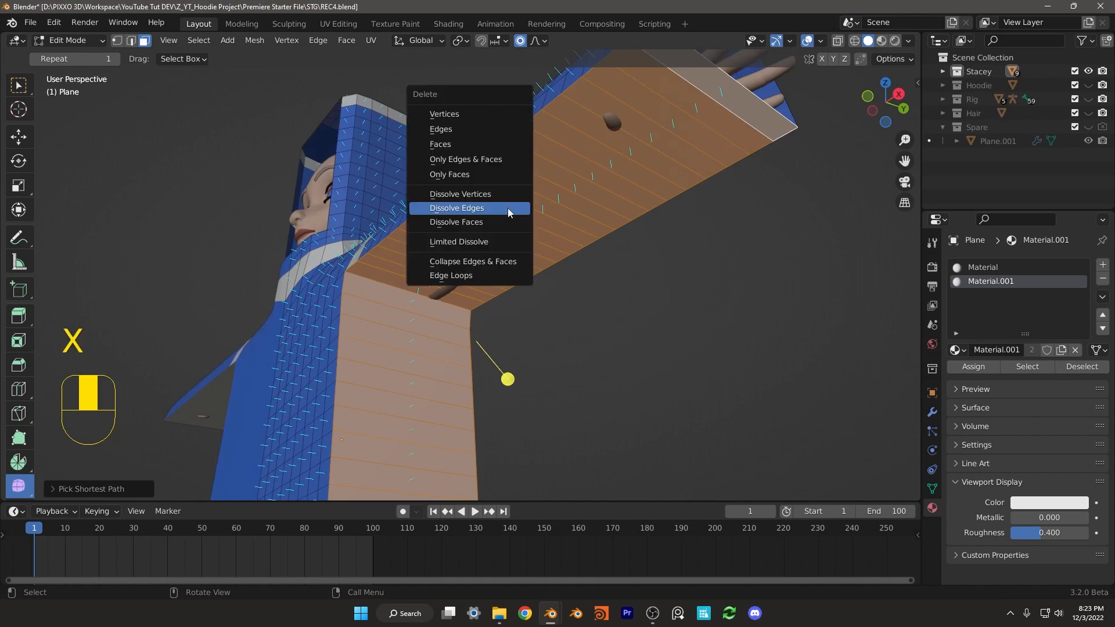
{"action": "left_click", "coordinate": [451, 176]}
- Select the armhole's sewing loop together with the four faces of the sewing strip along the top of the shoulder
{"action": "middle_click_drag", "start_coordinate": [492, 235], "coordinate": [547, 248]}
{"action": "middle_click_drag", "start_coordinate": [438, 282], "coordinate": [437, 340], "text": "shift"}
{"action": "scroll", "coordinate": [421, 260], "scroll_direction": "down", "scroll_amount": 5}
{"action": "middle_click_drag", "start_coordinate": [400, 260], "coordinate": [465, 258]}
{"action": "middle_click_drag", "start_coordinate": [423, 154], "coordinate": [535, 276], "text": "shift"}
{"action": "scroll", "coordinate": [444, 256], "scroll_direction": "up", "scroll_amount": 2}
{"action": "scroll", "coordinate": [505, 313], "scroll_direction": "up", "scroll_amount": 2}
{"action": "left_click", "coordinate": [505, 312], "text": "alt+shift"}
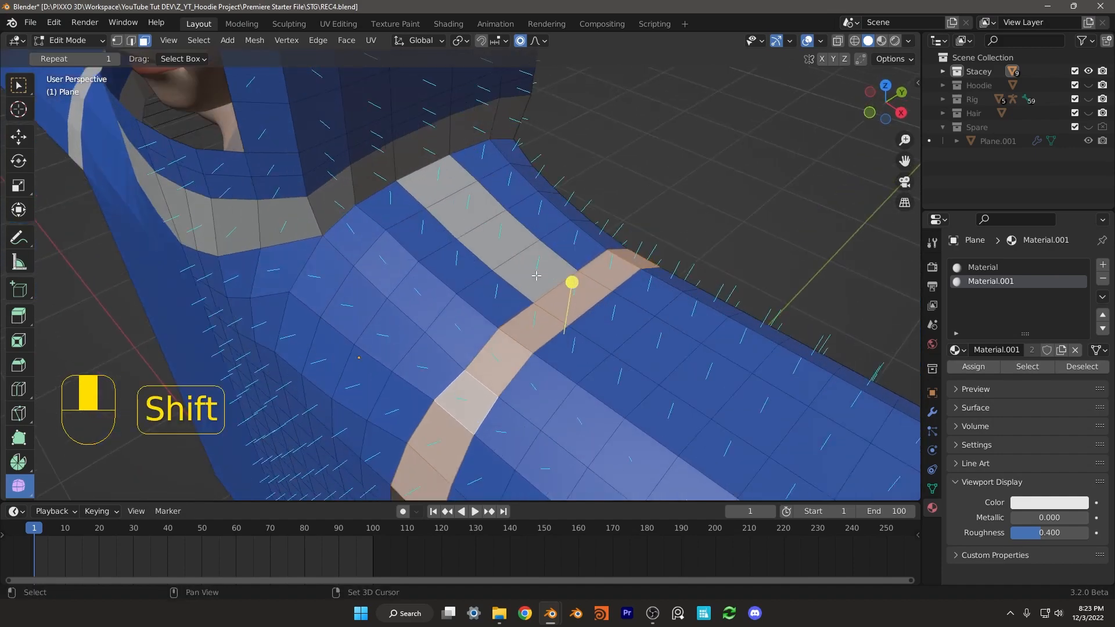
{"action": "left_click", "coordinate": [535, 276], "text": "shift"}
{"action": "left_click", "coordinate": [499, 244], "text": "shift"}
{"action": "left_click", "coordinate": [465, 214], "text": "shift"}
{"action": "left_click", "coordinate": [427, 189], "text": "shift"}
- Add the collar's sewing loop and the vertical sewing strip at the back of the hood to the selection
{"action": "middle_click_drag", "start_coordinate": [412, 200], "coordinate": [494, 230]}
{"action": "left_click", "coordinate": [382, 181], "text": "alt+shift"}
{"action": "scroll", "coordinate": [383, 181], "scroll_direction": "down", "scroll_amount": 3}
{"action": "middle_click_drag", "start_coordinate": [540, 224], "coordinate": [625, 289]}
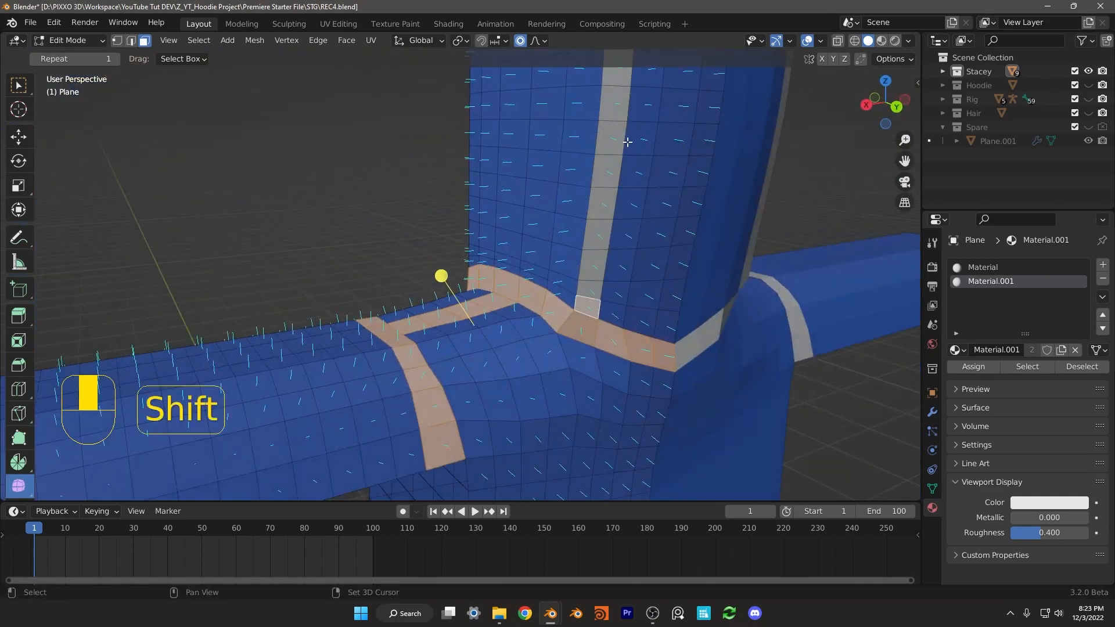
{"action": "middle_click_drag", "start_coordinate": [627, 142], "coordinate": [598, 244], "text": "shift"}
{"action": "left_click", "coordinate": [591, 76], "text": "ctrl+shift"}
- Add the sewing strip along the hood's top edge, through to the front corner face, to the selection
{"action": "middle_click_drag", "start_coordinate": [582, 84], "coordinate": [607, 133]}
{"action": "middle_click_drag", "start_coordinate": [602, 128], "coordinate": [588, 254], "text": "shift"}
{"action": "left_click", "coordinate": [598, 218], "text": "shift"}
{"action": "left_click", "coordinate": [436, 190], "text": "ctrl+shift"}
{"action": "middle_click_drag", "start_coordinate": [436, 191], "coordinate": [537, 182]}
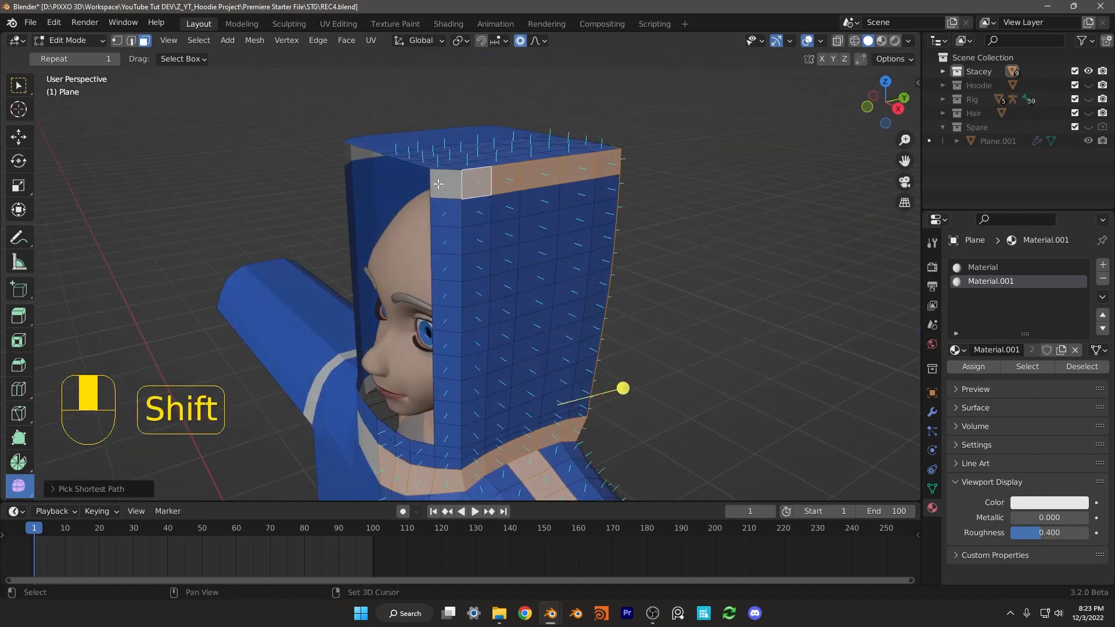
{"action": "left_click", "coordinate": [439, 184], "text": "shift"}
- Delete only the faces of the selected sewing strips, keeping their connecting edges
{"action": "middle_click_drag", "start_coordinate": [530, 246], "coordinate": [404, 256]}
{"action": "middle_click_drag", "start_coordinate": [707, 386], "coordinate": [597, 230], "text": "shift"}
{"action": "middle_click_drag", "start_coordinate": [572, 291], "coordinate": [692, 304]}
{"action": "middle_click_drag", "start_coordinate": [499, 315], "coordinate": [552, 319]}
{"action": "scroll", "coordinate": [537, 321], "scroll_direction": "down", "scroll_amount": 2}
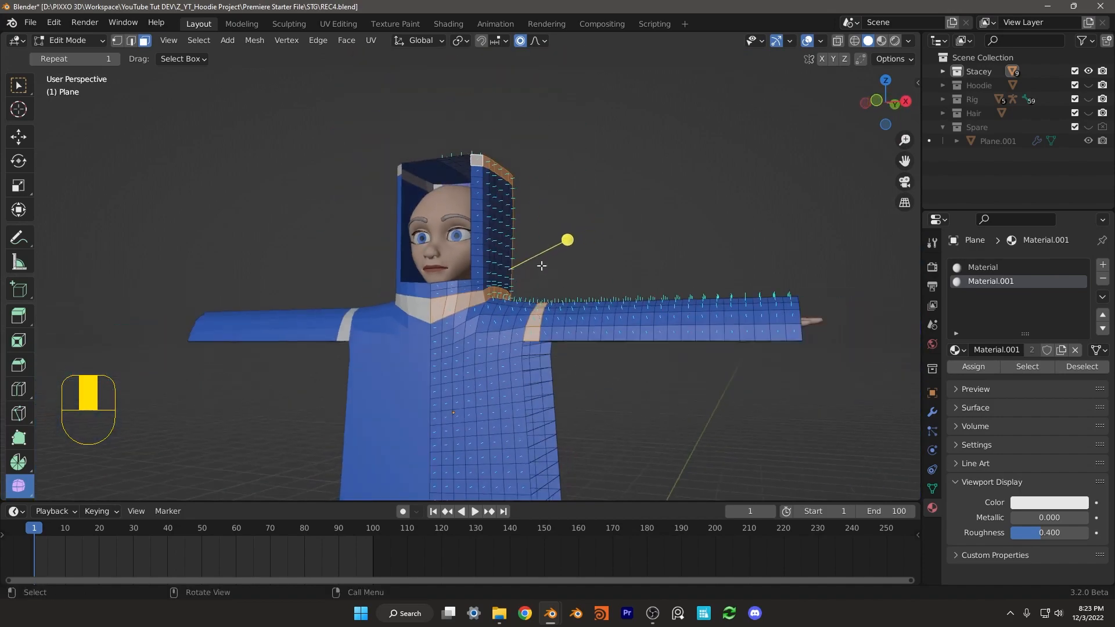
{"action": "scroll", "coordinate": [541, 266], "scroll_direction": "up", "scroll_amount": 2}
{"action": "key", "text": "x"}
{"action": "left_click", "coordinate": [542, 265]}
- Return to Object Mode and apply Shade Smooth to the hoodie
{"action": "scroll", "coordinate": [558, 261], "scroll_direction": "down", "scroll_amount": 3}
{"action": "middle_click_drag", "start_coordinate": [545, 296], "coordinate": [522, 233]}
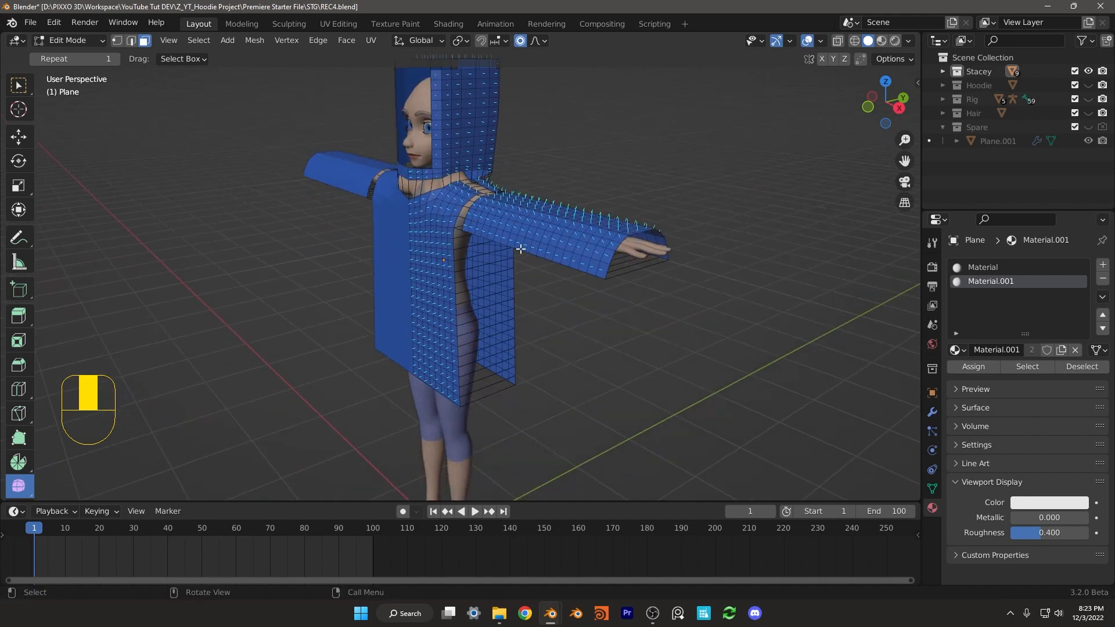
{"action": "key", "text": "Tab"}
{"action": "right_click", "coordinate": [476, 98]}
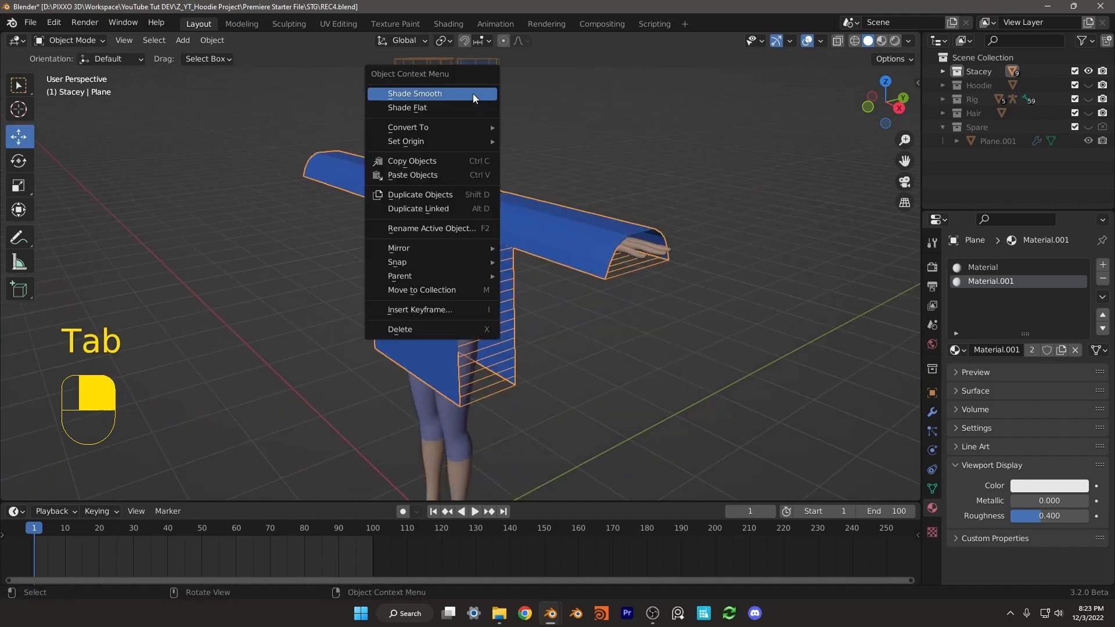
{"action": "left_click", "coordinate": [416, 96]}
{"action": "middle_click_drag", "start_coordinate": [495, 190], "coordinate": [501, 255], "text": "shift"}
{"action": "mouse_move", "coordinate": [500, 256]}
{"action": "middle_mouse_down"}
{"action": "mouse_move", "coordinate": [506, 281]}
{"action": "mouse_move", "coordinate": [518, 262]}
{"action": "middle_mouse_up"}
{"action": "scroll", "coordinate": [521, 302], "scroll_direction": "up", "scroll_amount": 3}
{"action": "middle_click_drag", "start_coordinate": [520, 311], "coordinate": [528, 264], "text": "shift"}
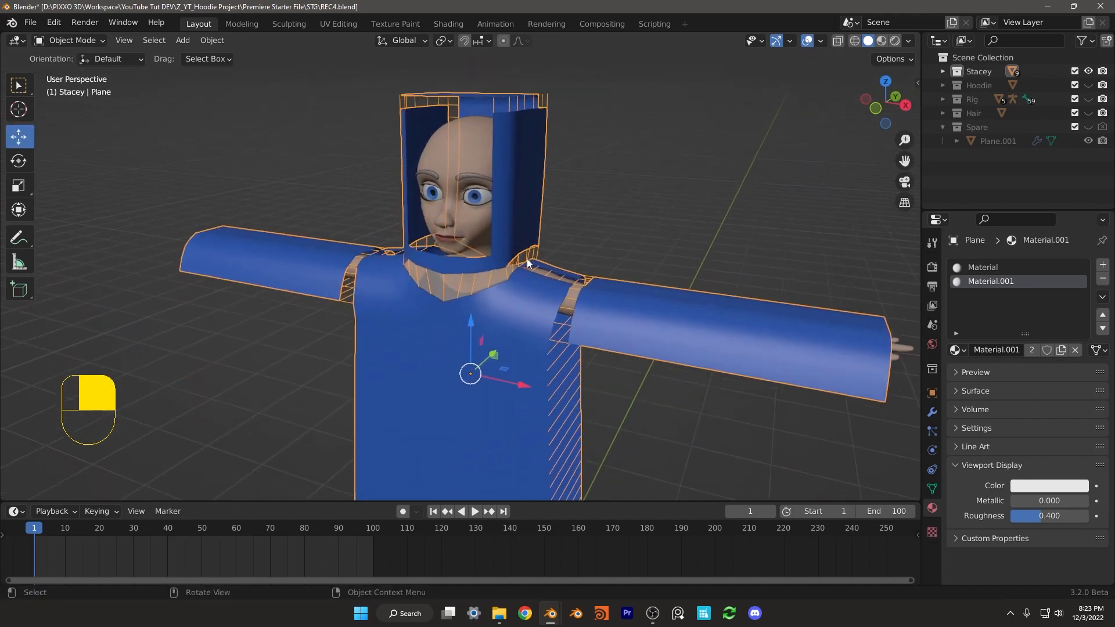
- Select the character's body and check its Collision physics settings
{"action": "left_click", "coordinate": [476, 146]}
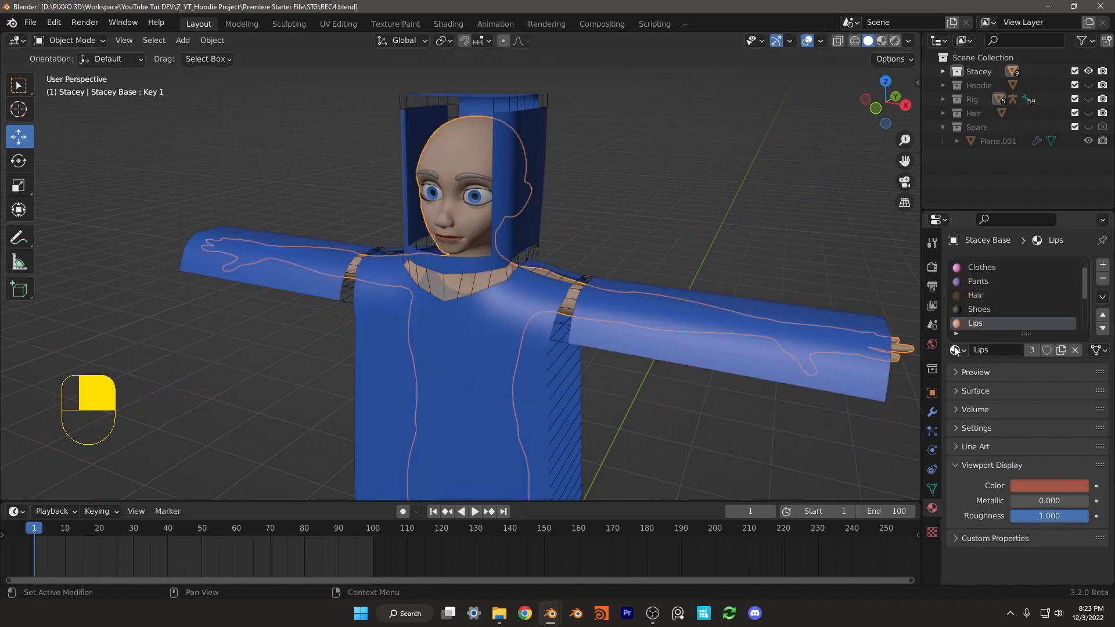
{"action": "left_click", "coordinate": [933, 450]}
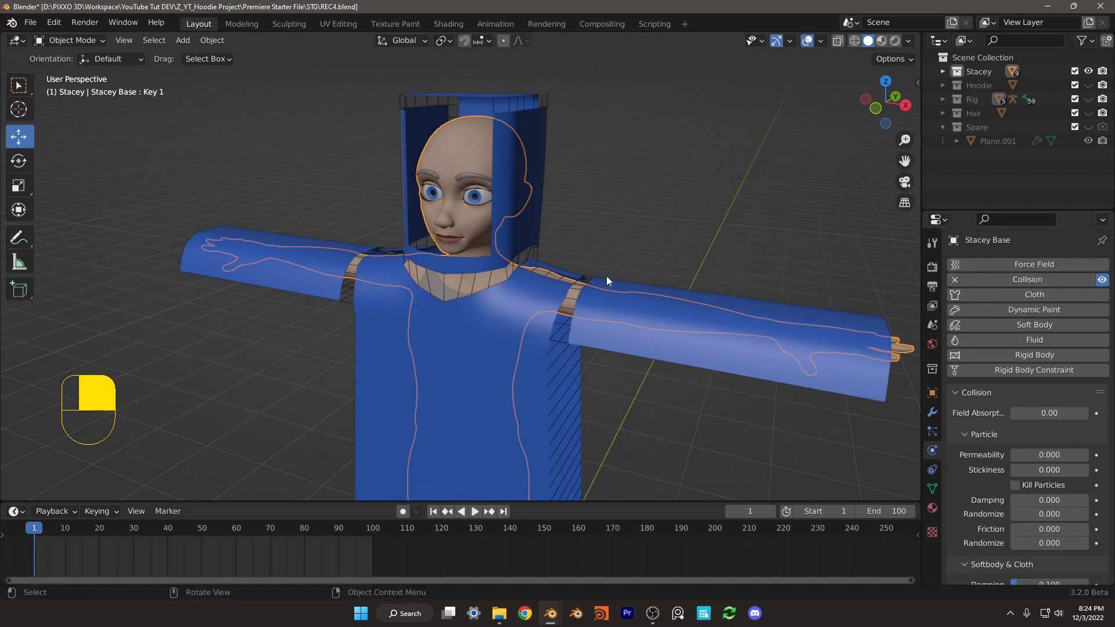
{"action": "middle_click_drag", "start_coordinate": [618, 289], "coordinate": [542, 261]}
- Add Cloth physics to the hoodie and enable Sewing in its Shape settings
{"action": "left_click", "coordinate": [546, 114]}
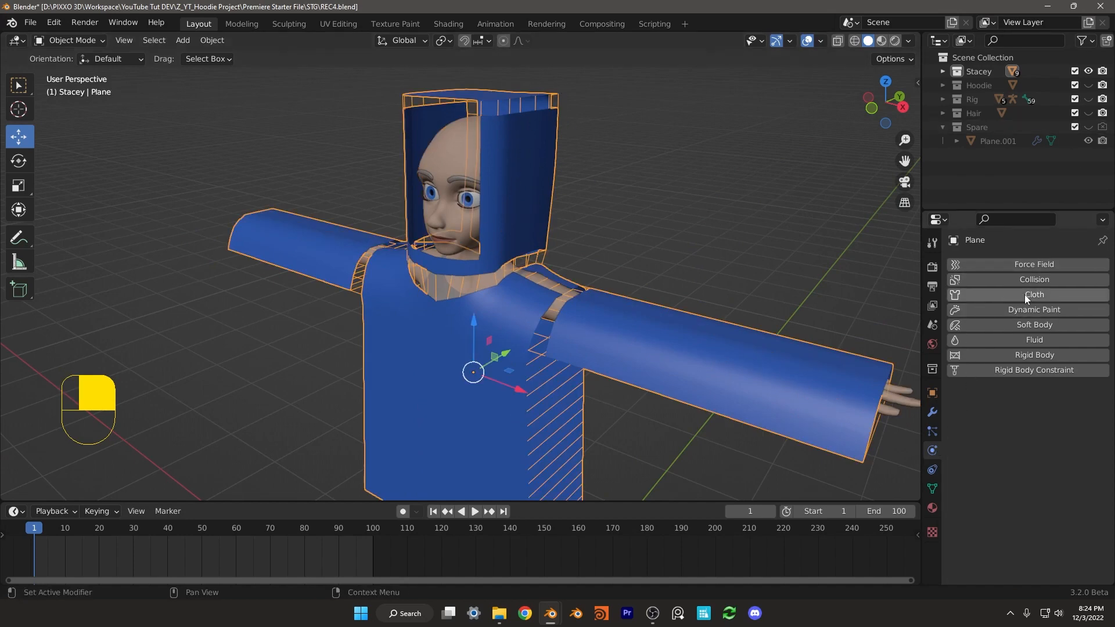
{"action": "left_click", "coordinate": [962, 295]}
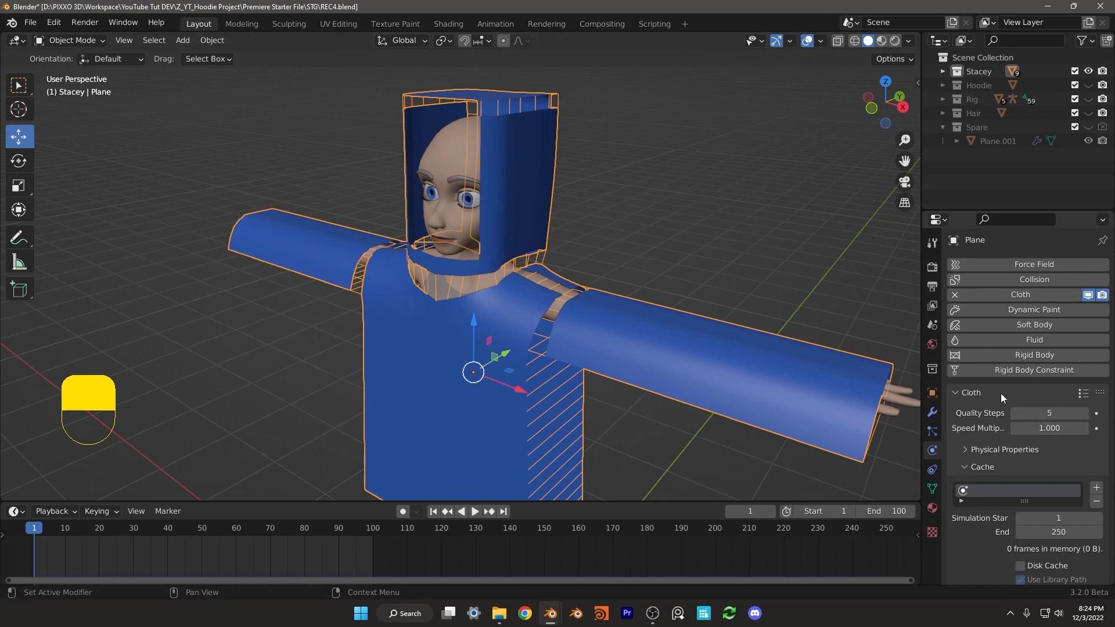
{"action": "scroll", "coordinate": [1002, 392], "scroll_direction": "down", "scroll_amount": 10}
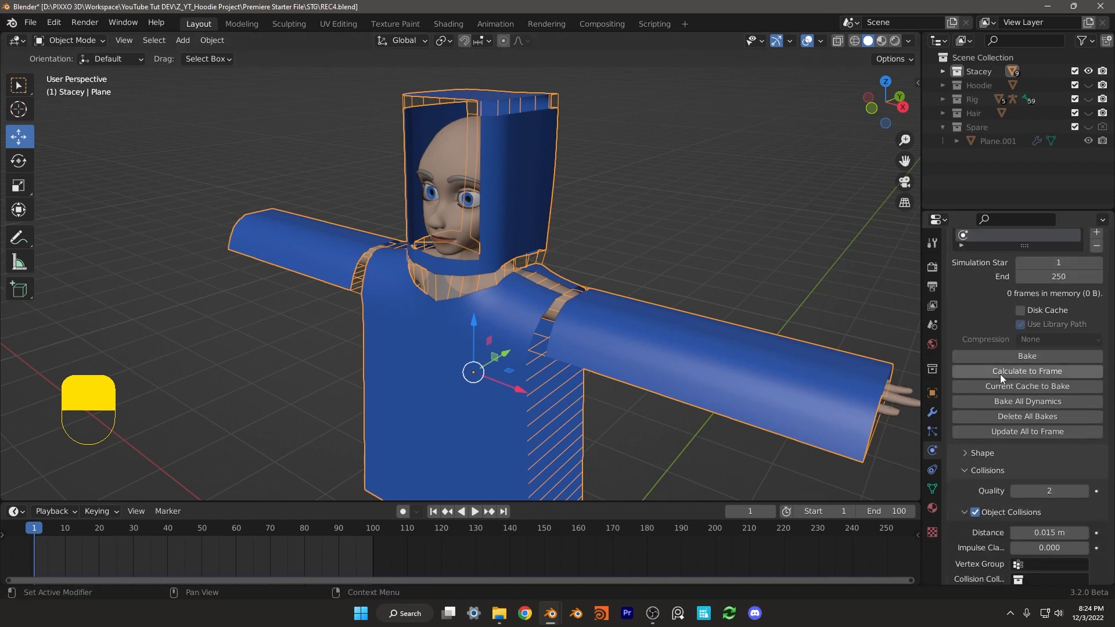
{"action": "scroll", "coordinate": [1000, 374], "scroll_direction": "down", "scroll_amount": 4}
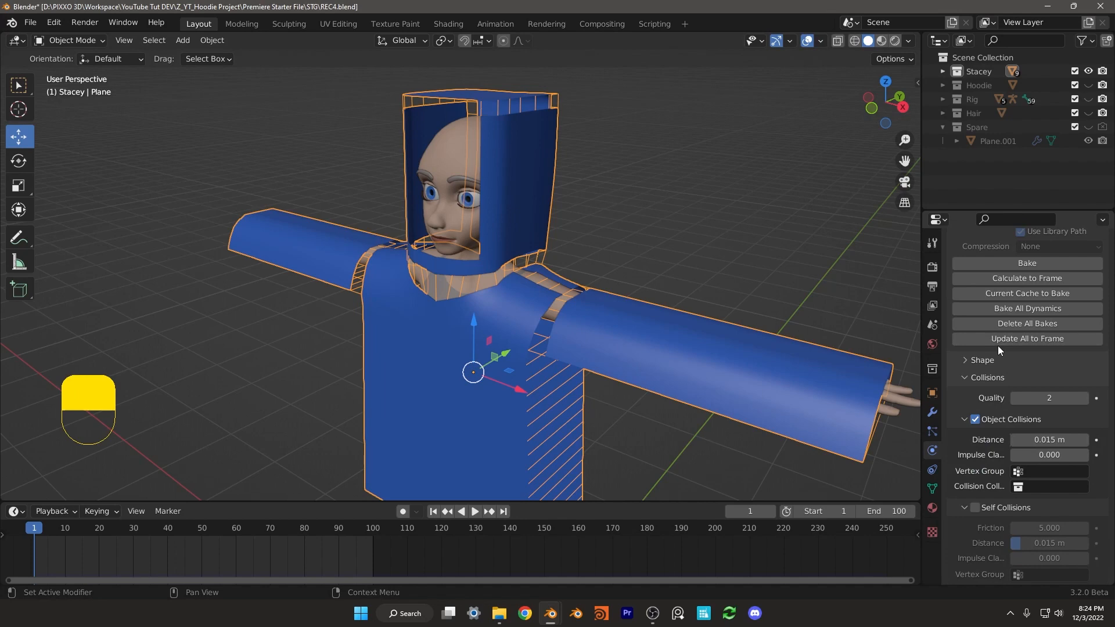
{"action": "scroll", "coordinate": [998, 348], "scroll_direction": "down", "scroll_amount": 2}
{"action": "left_click", "coordinate": [979, 323]}
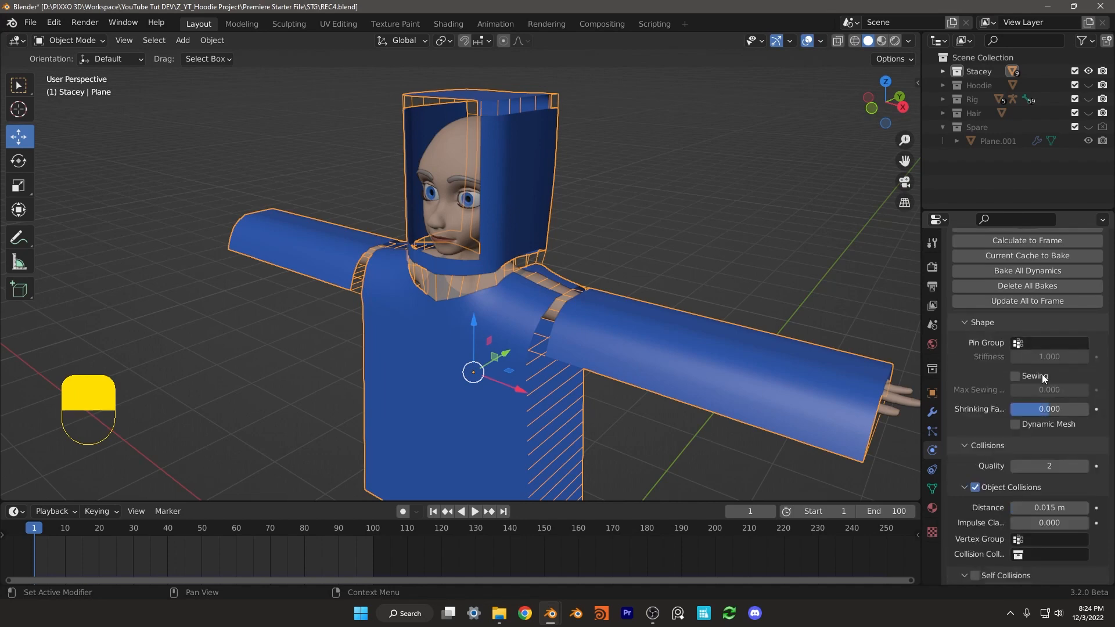
{"action": "left_click", "coordinate": [1016, 378]}
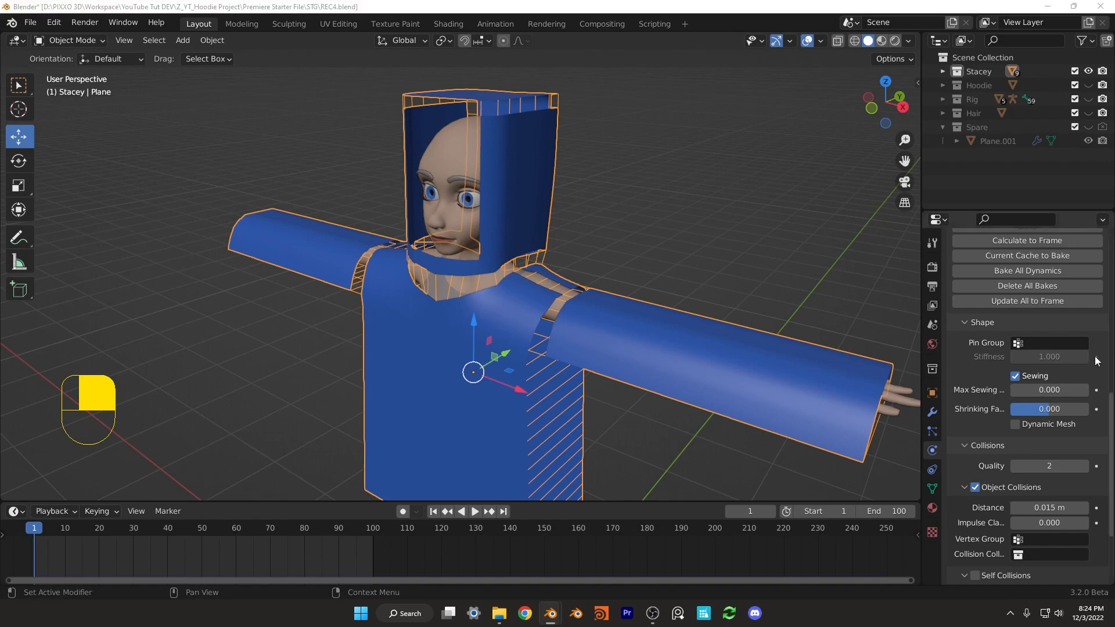
- Set the cloth's Max Sewing Force to 12 and its Shrinking Factor to 0.1
{"action": "double_click", "coordinate": [1049, 390]}
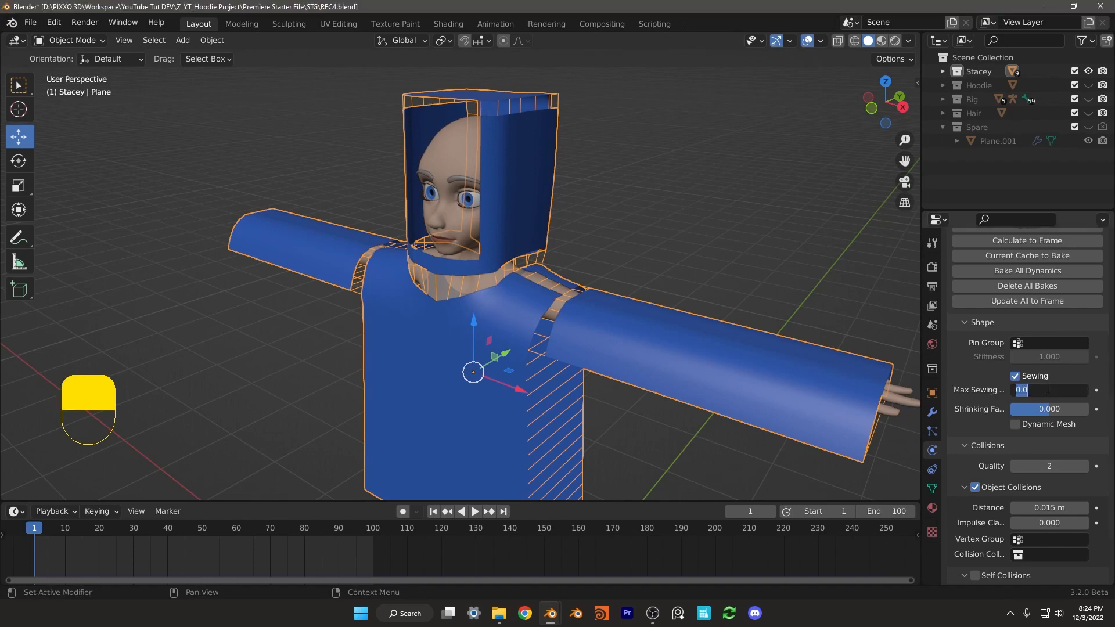
{"action": "type", "text": "10"}
{"action": "key", "text": "Return"}
{"action": "left_click_drag", "start_coordinate": [920, 346], "coordinate": [822, 349]}
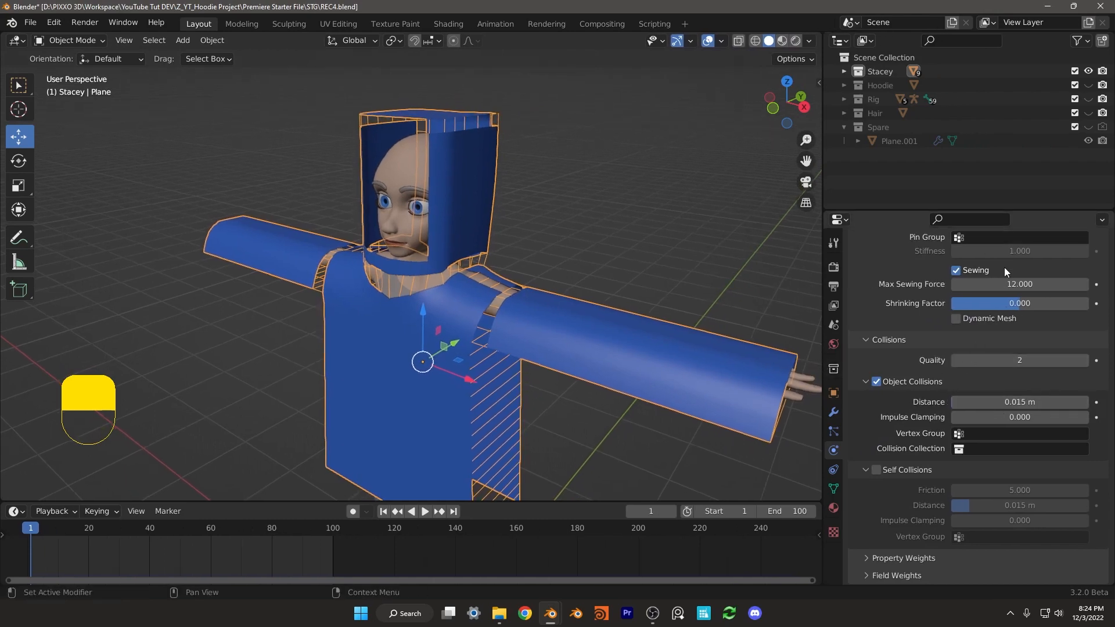
{"action": "left_click", "coordinate": [1030, 301]}
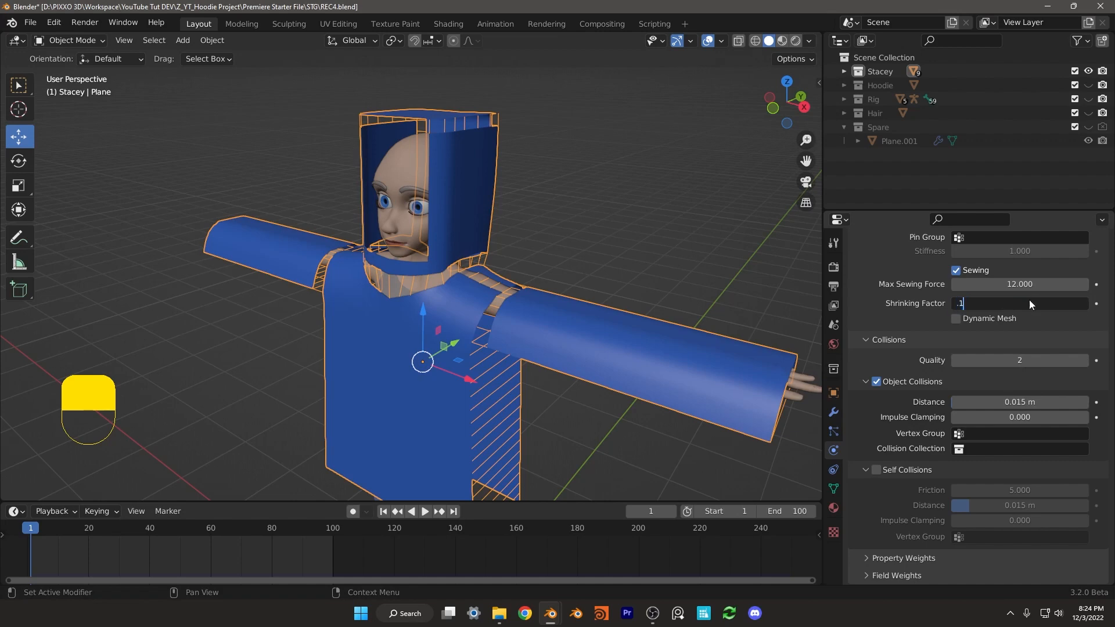
{"action": "type", "text": ".1"}
{"action": "key", "text": "Return"}
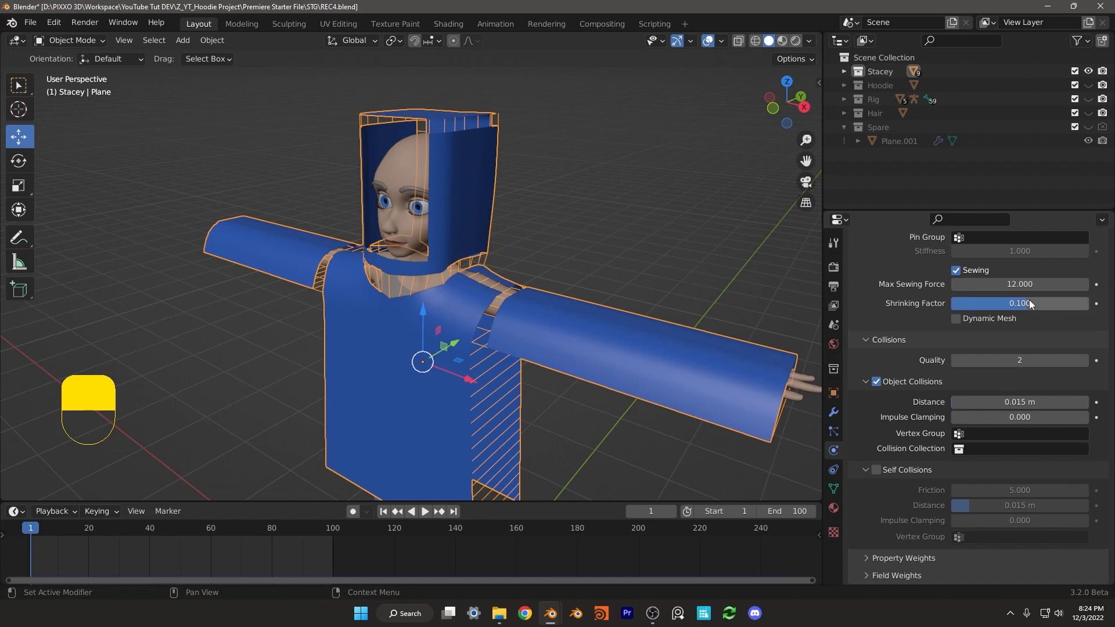
- Enable Self Collisions on the hoodie's cloth and set the self-collision Distance to 0.001 m
{"action": "left_click", "coordinate": [876, 470]}
{"action": "scroll", "coordinate": [453, 150], "scroll_direction": "up", "scroll_amount": 3}
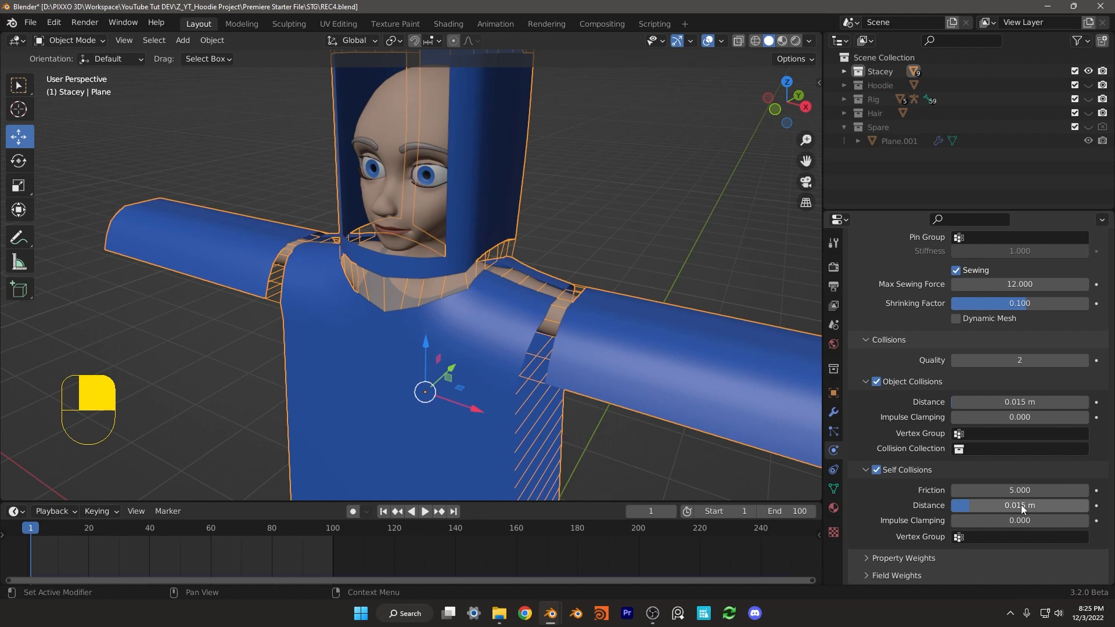
{"action": "double_click", "coordinate": [1019, 490]}
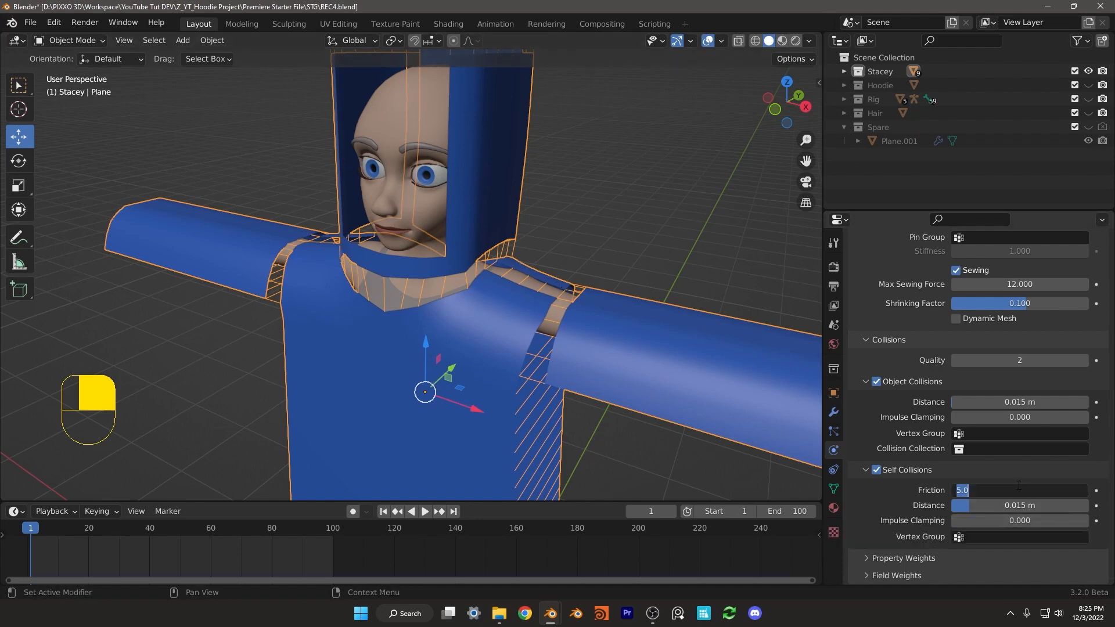
{"action": "right_click", "coordinate": [1019, 486]}
{"action": "left_click", "coordinate": [1027, 506]}
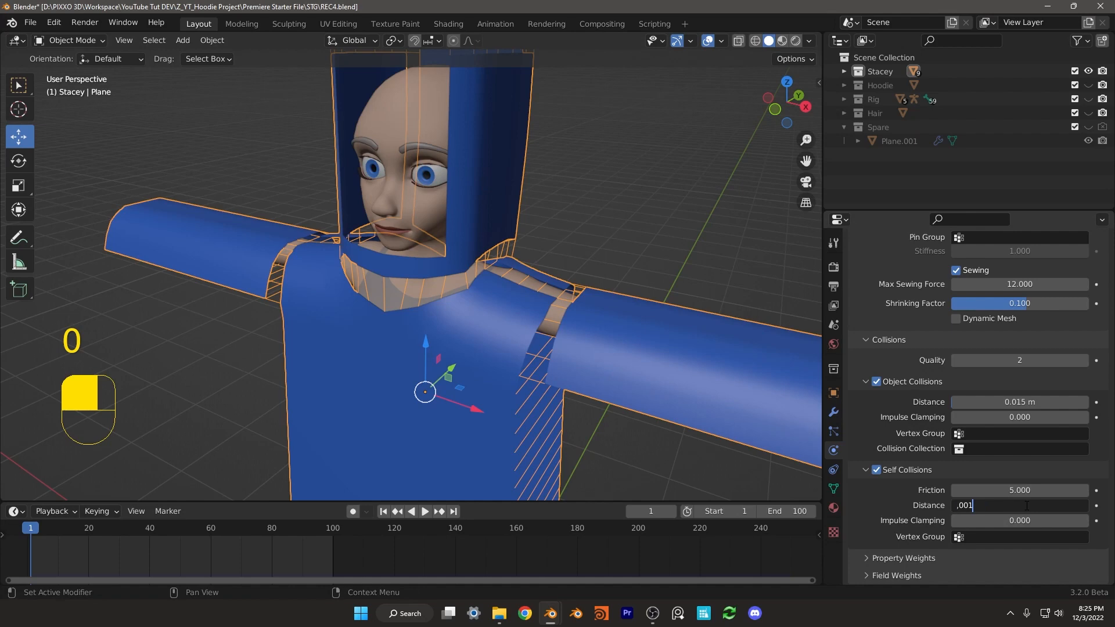
{"action": "type", "text": ".001"}
{"action": "key", "text": "Return"}
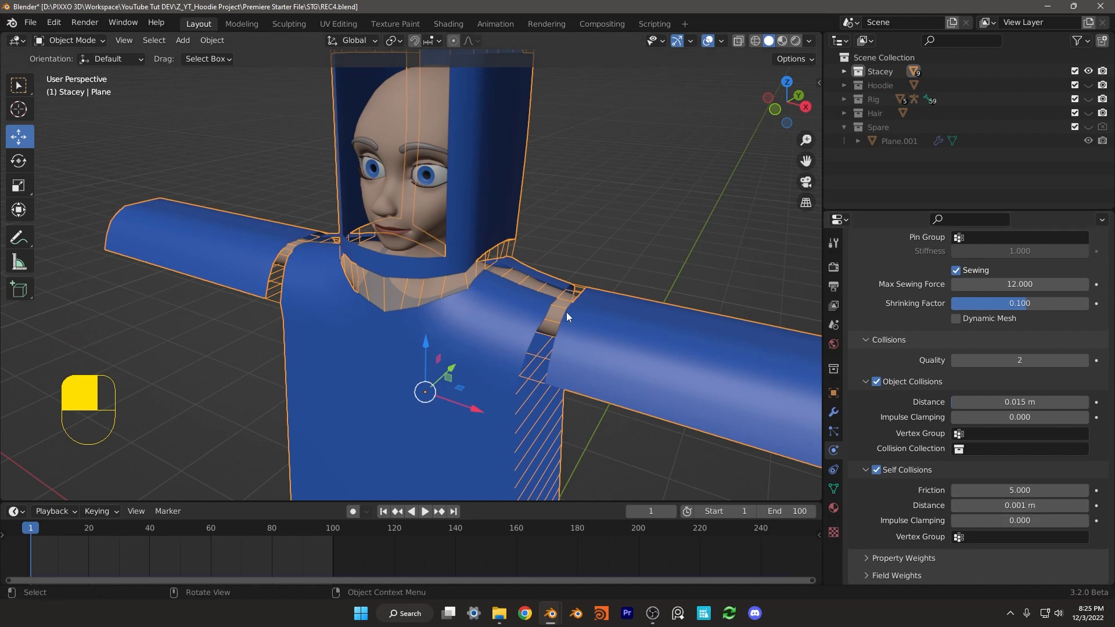
- Save the Blender file
{"action": "scroll", "coordinate": [590, 284], "scroll_direction": "down", "scroll_amount": 3}
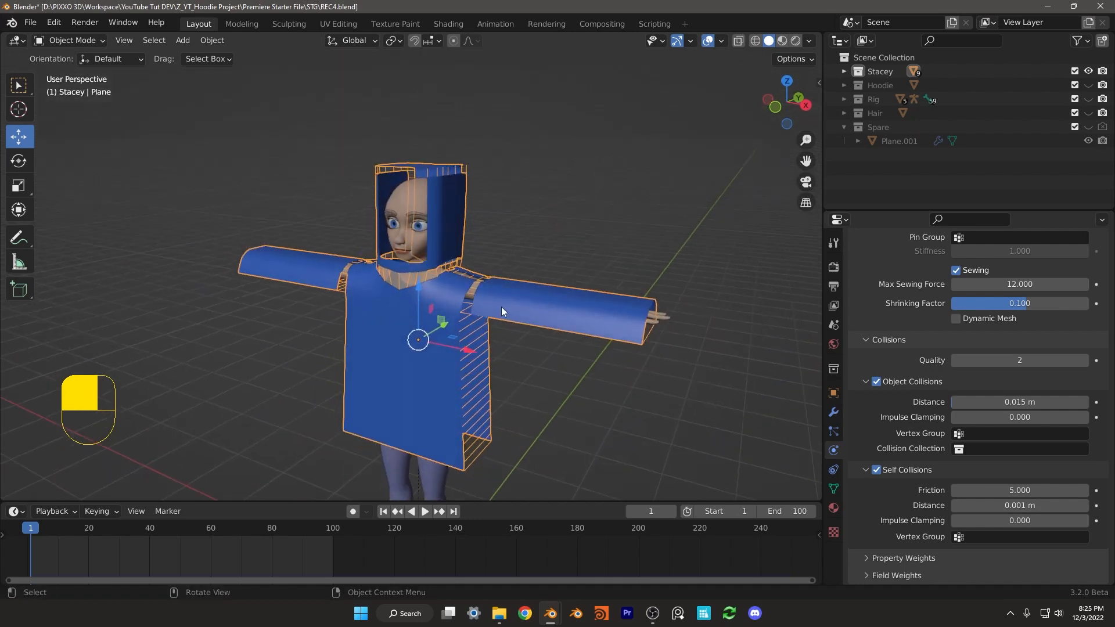
{"action": "scroll", "coordinate": [549, 268], "scroll_direction": "up", "scroll_amount": 2}
{"action": "key", "text": "ctrl+s"}
{"action": "key", "text": "ctrl+s"}
{"action": "key", "text": "ctrl+s"}
- Play the sewing cloth simulation from frame 1 to about frame 40, stop it and view the hoodie from the front
{"action": "scroll", "coordinate": [438, 330], "scroll_direction": "down", "scroll_amount": 3}
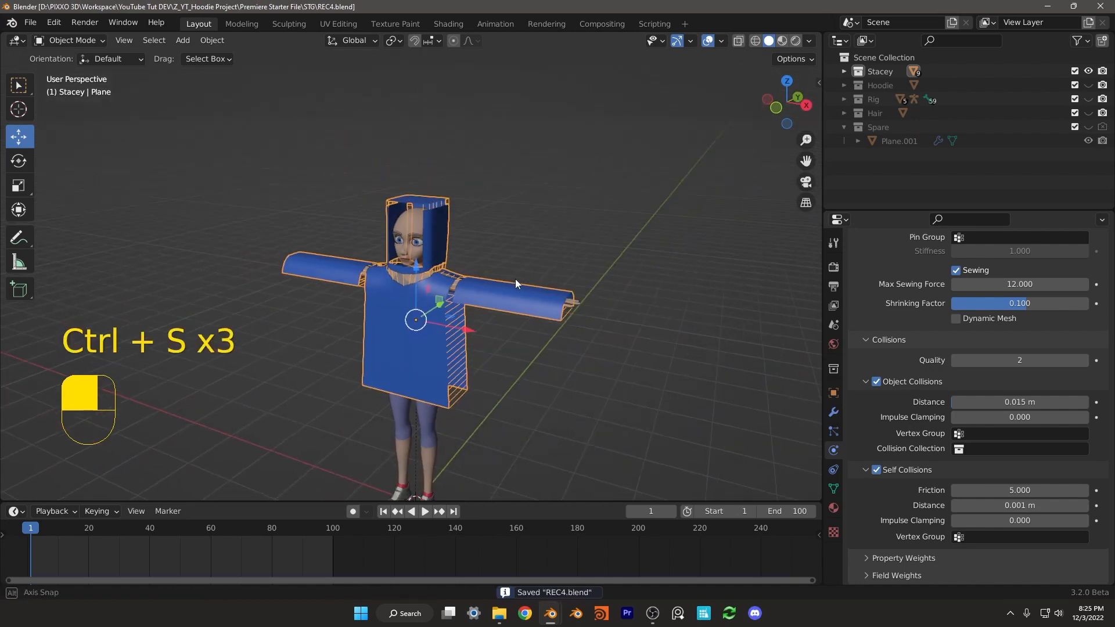
{"action": "scroll", "coordinate": [438, 330], "scroll_direction": "up", "scroll_amount": 2}
{"action": "key", "text": "space"}
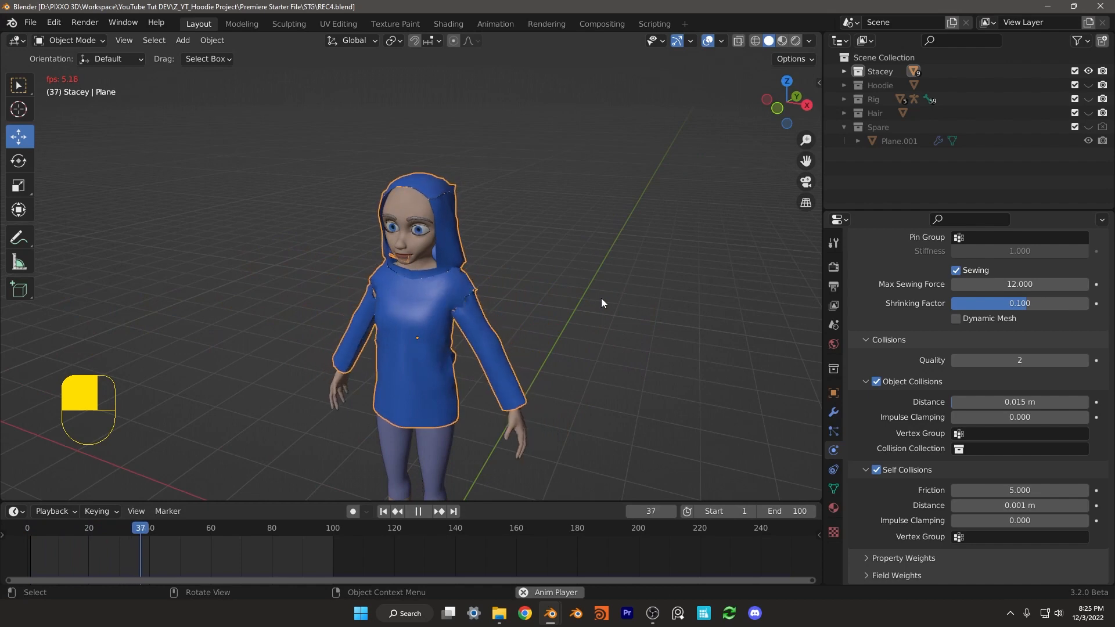
{"action": "key", "text": "space"}
{"action": "middle_click_drag", "start_coordinate": [601, 298], "coordinate": [452, 294]}
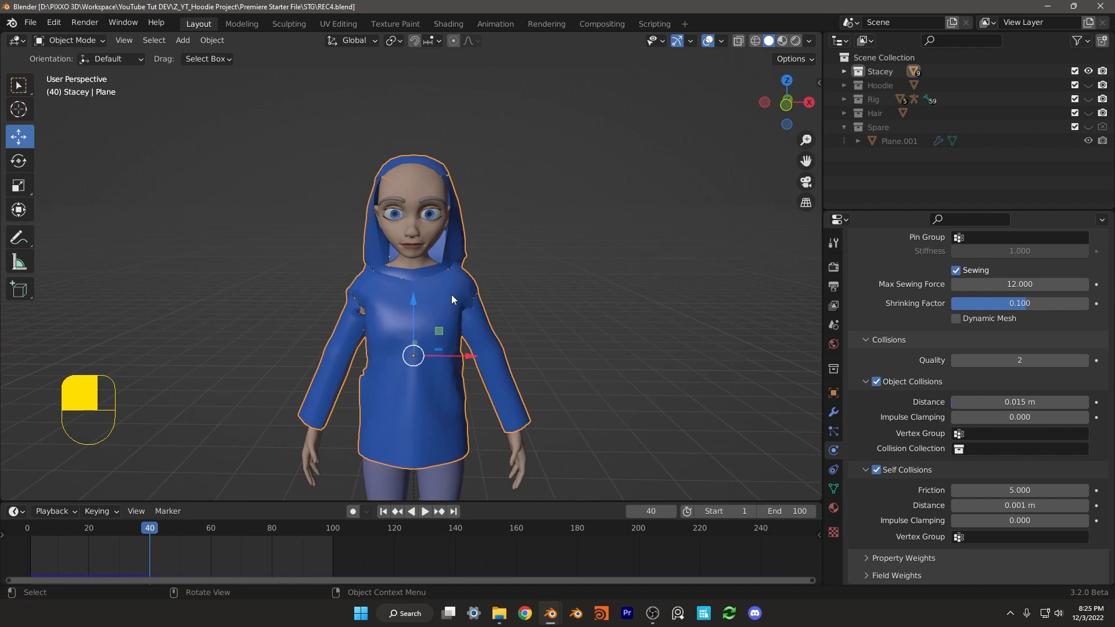
- Show the Hoodie collection, hide the Stacey collection and examine the finished reference hoodie
{"action": "left_click", "coordinate": [1089, 84]}
{"action": "middle_click_drag", "start_coordinate": [493, 295], "coordinate": [455, 303]}
{"action": "scroll", "coordinate": [447, 306], "scroll_direction": "up", "scroll_amount": 2}
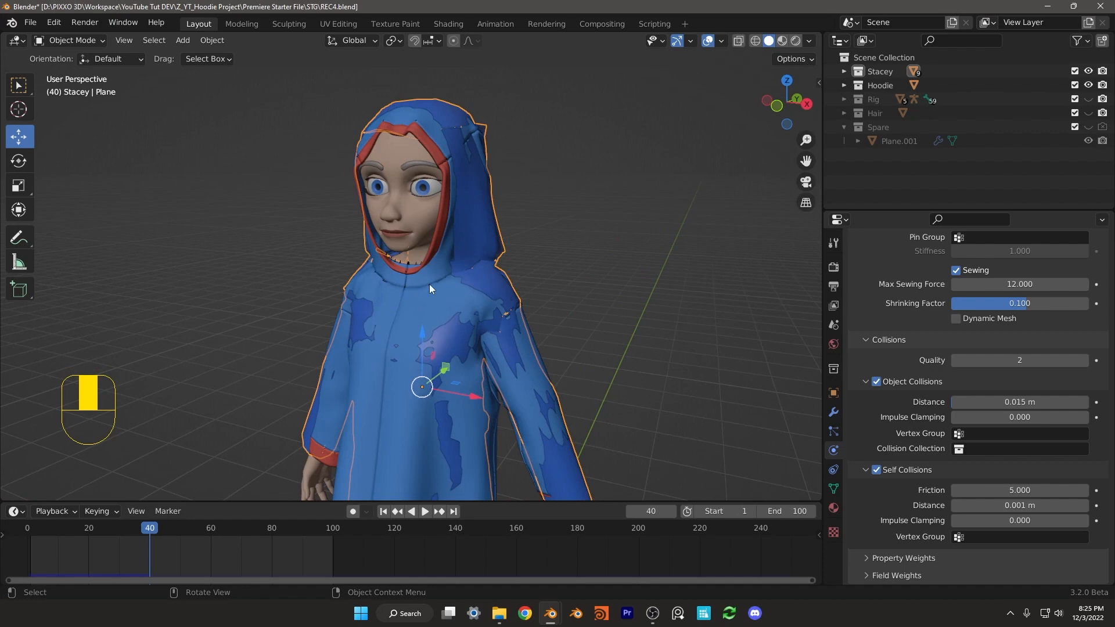
{"action": "left_click", "coordinate": [1089, 71]}
{"action": "scroll", "coordinate": [445, 326], "scroll_direction": "down", "scroll_amount": 3}
{"action": "middle_click_drag", "start_coordinate": [445, 326], "coordinate": [482, 295]}
{"action": "scroll", "coordinate": [396, 304], "scroll_direction": "up", "scroll_amount": 3}
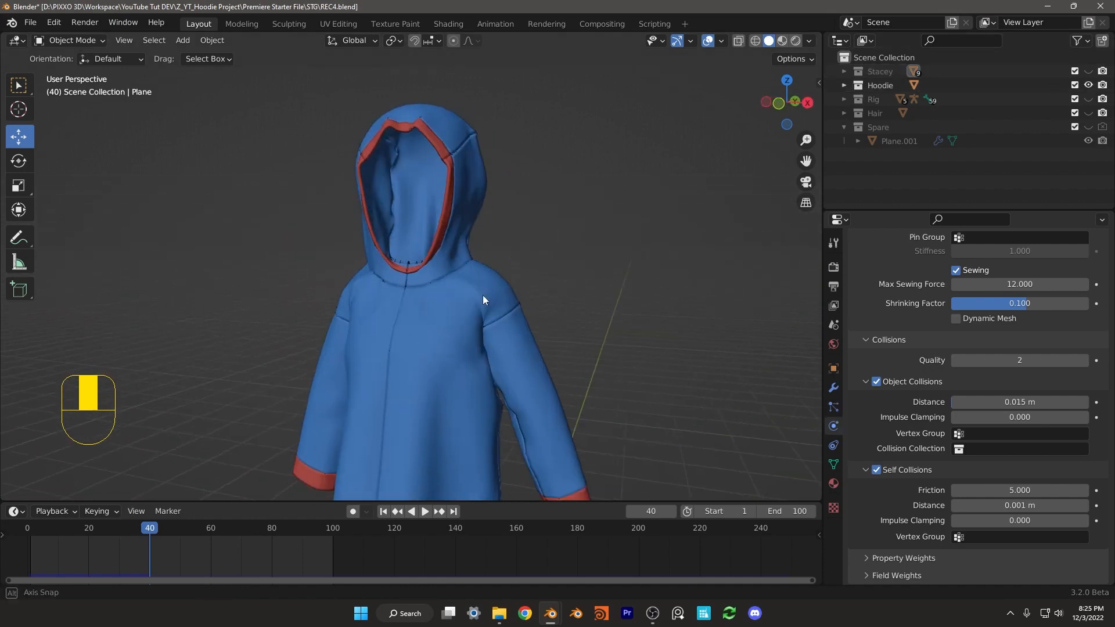
- Show the Stacey collection again, hide the Hoodie collection and examine the simulated hoodie
{"action": "left_click", "coordinate": [1088, 71]}
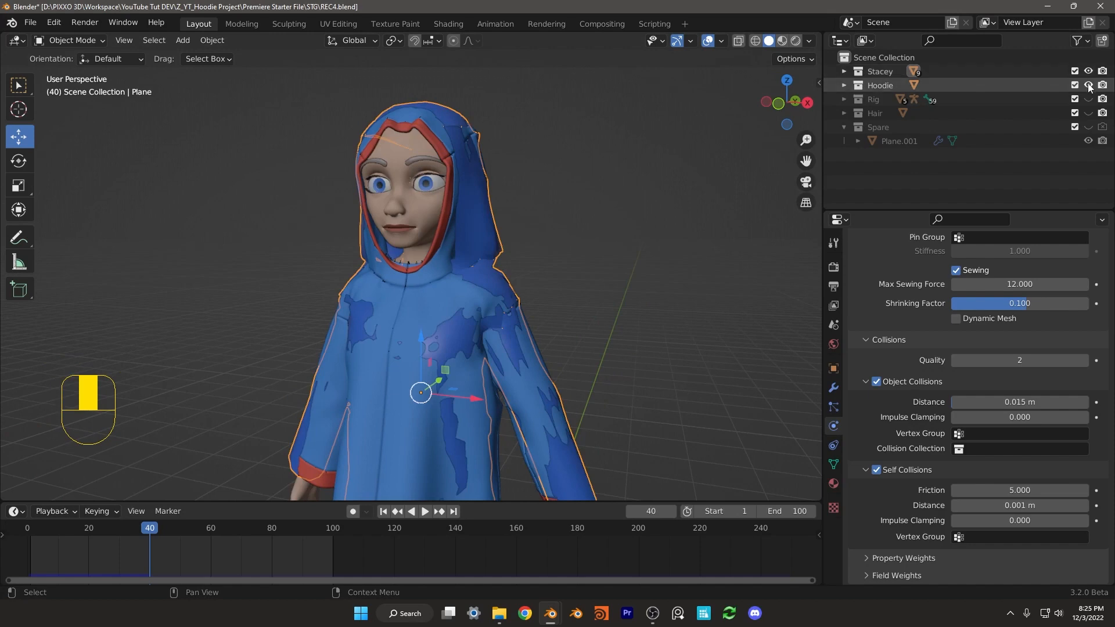
{"action": "left_click", "coordinate": [1089, 85]}
{"action": "scroll", "coordinate": [459, 273], "scroll_direction": "down", "scroll_amount": 2}
{"action": "middle_click_drag", "start_coordinate": [459, 273], "coordinate": [534, 270]}
{"action": "scroll", "coordinate": [534, 271], "scroll_direction": "up", "scroll_amount": 2}
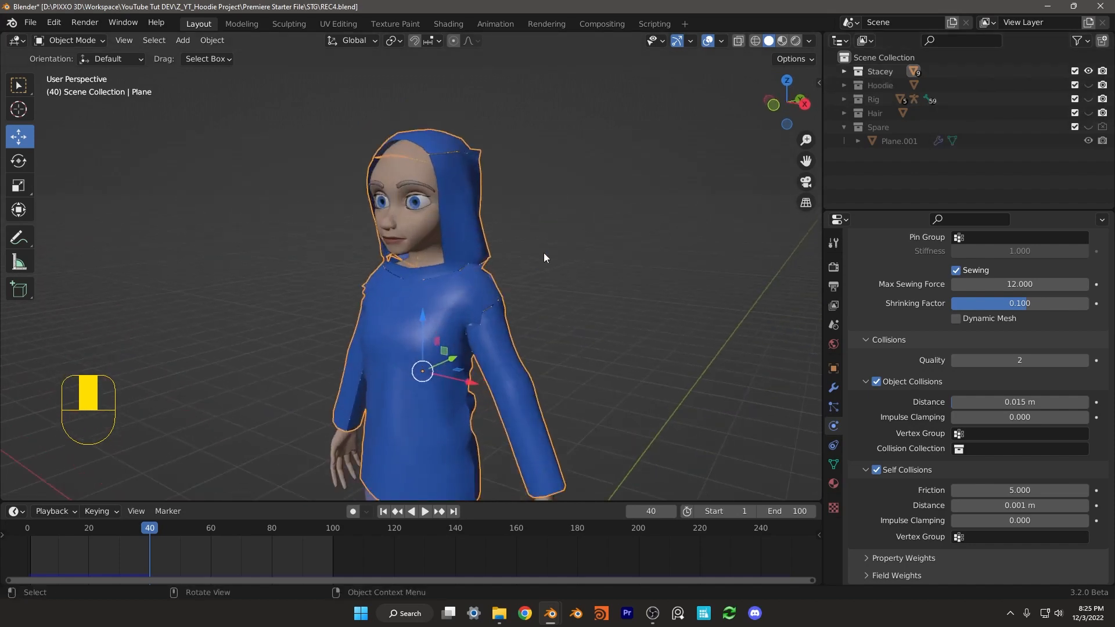
{"action": "middle_click_drag", "start_coordinate": [402, 257], "coordinate": [476, 224]}
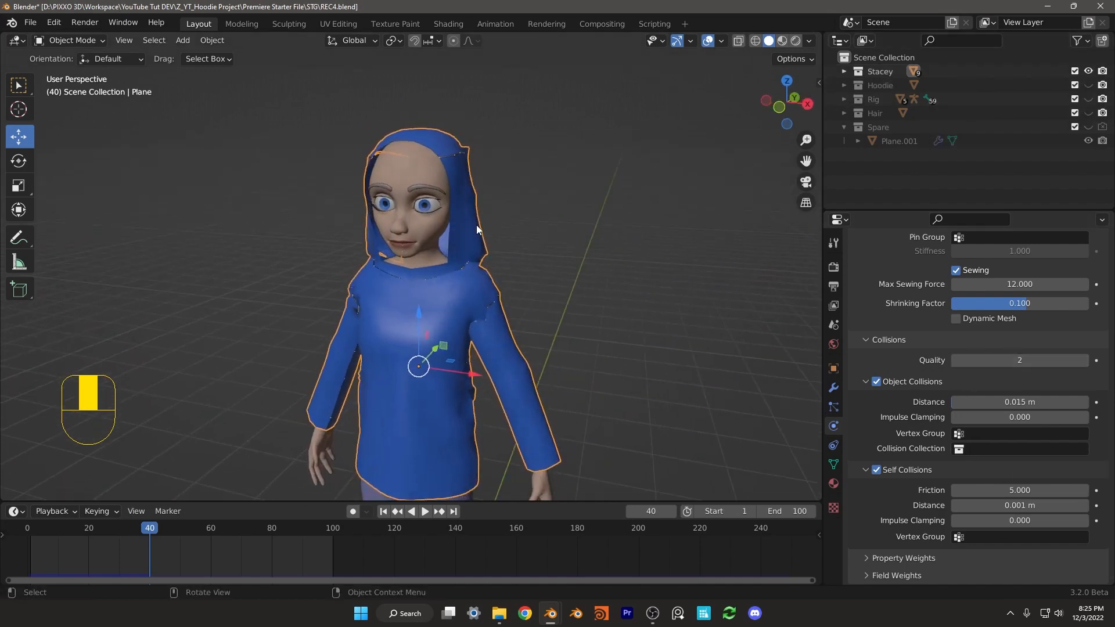
- Collapse the hoodie's Mirror and Cloth modifiers and add a Solidify modifier
{"action": "left_click", "coordinate": [833, 389]}
{"action": "left_click", "coordinate": [857, 286]}
{"action": "left_click", "coordinate": [856, 305]}
{"action": "middle_click_drag", "start_coordinate": [497, 306], "coordinate": [502, 306]}
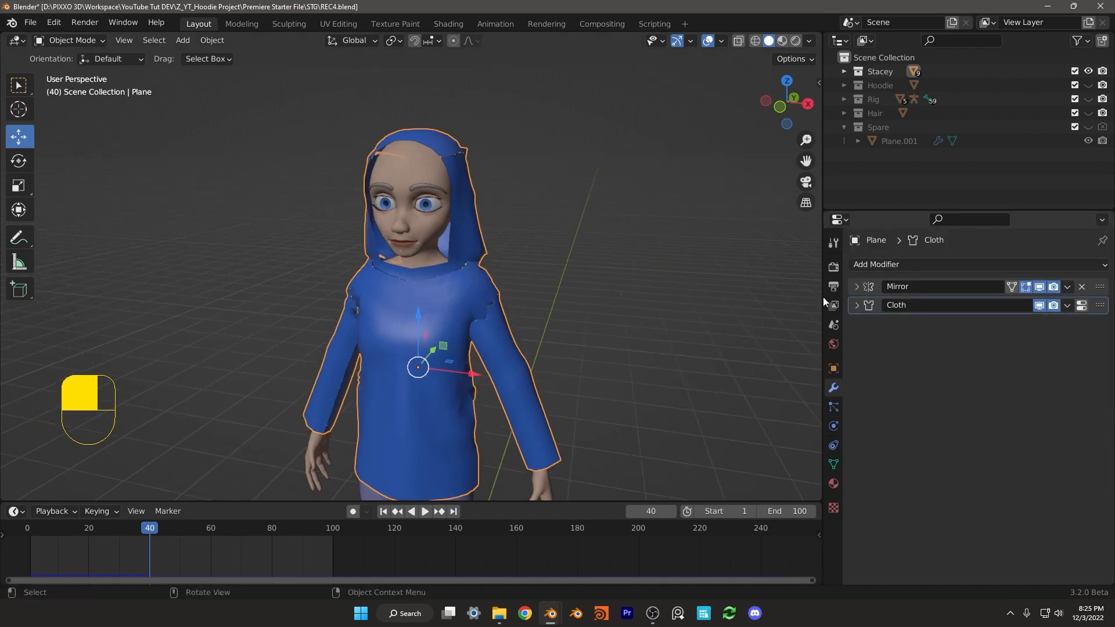
{"action": "left_click", "coordinate": [878, 265]}
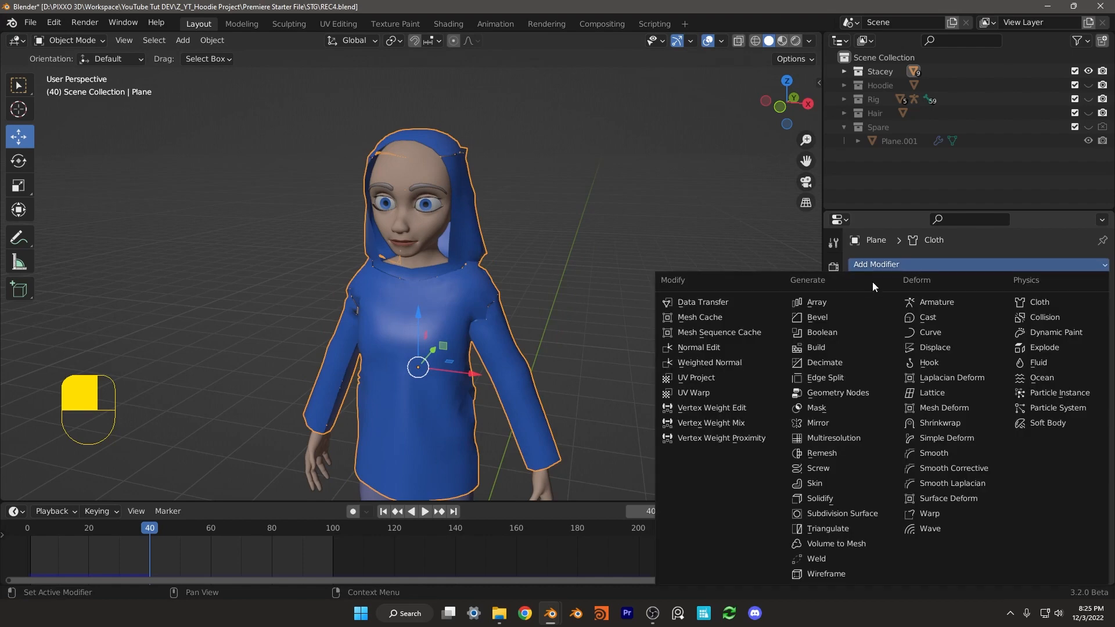
{"action": "left_click", "coordinate": [843, 501]}
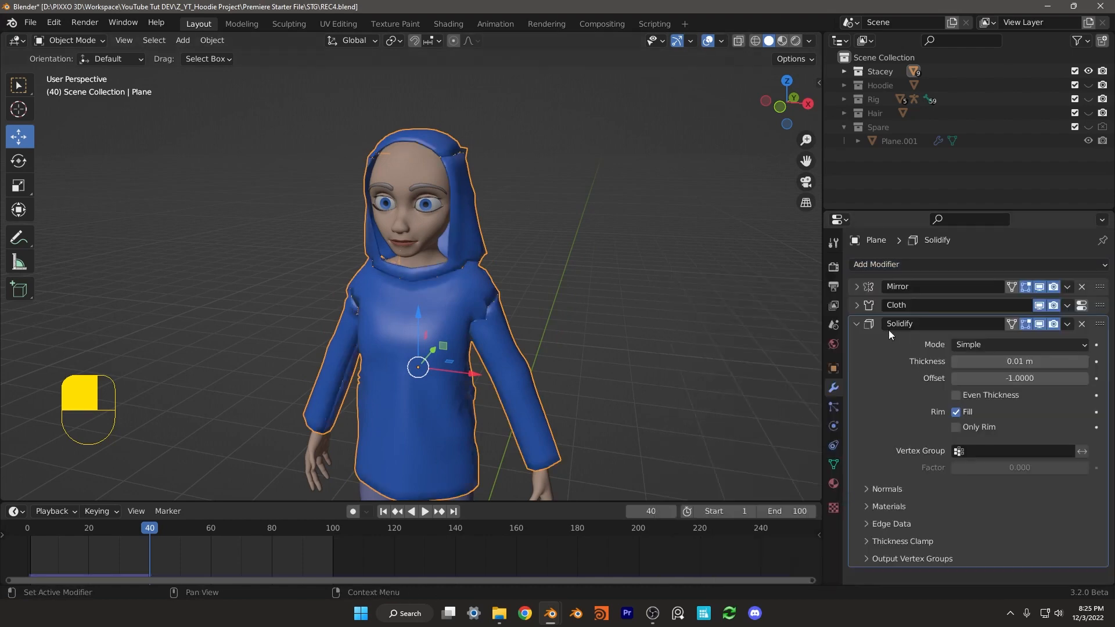
{"action": "left_click", "coordinate": [856, 324]}
- Add a Subdivision Surface modifier to the hoodie and place it between Cloth and Solidify
{"action": "left_click", "coordinate": [893, 267]}
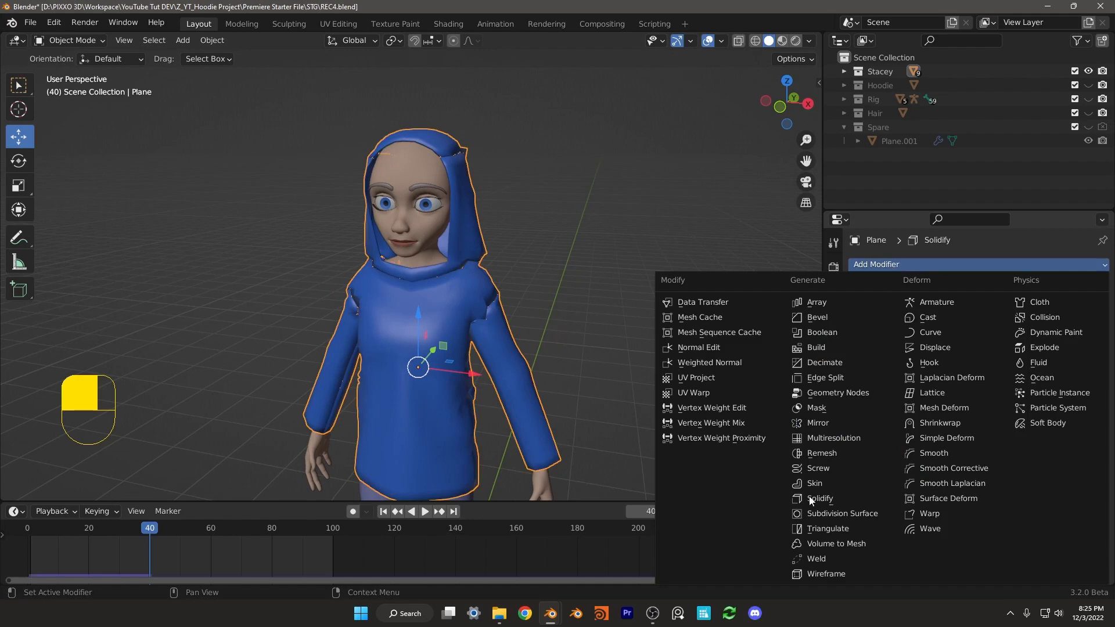
{"action": "left_click", "coordinate": [842, 513]}
{"action": "left_click_drag", "start_coordinate": [1101, 343], "coordinate": [1101, 317]}
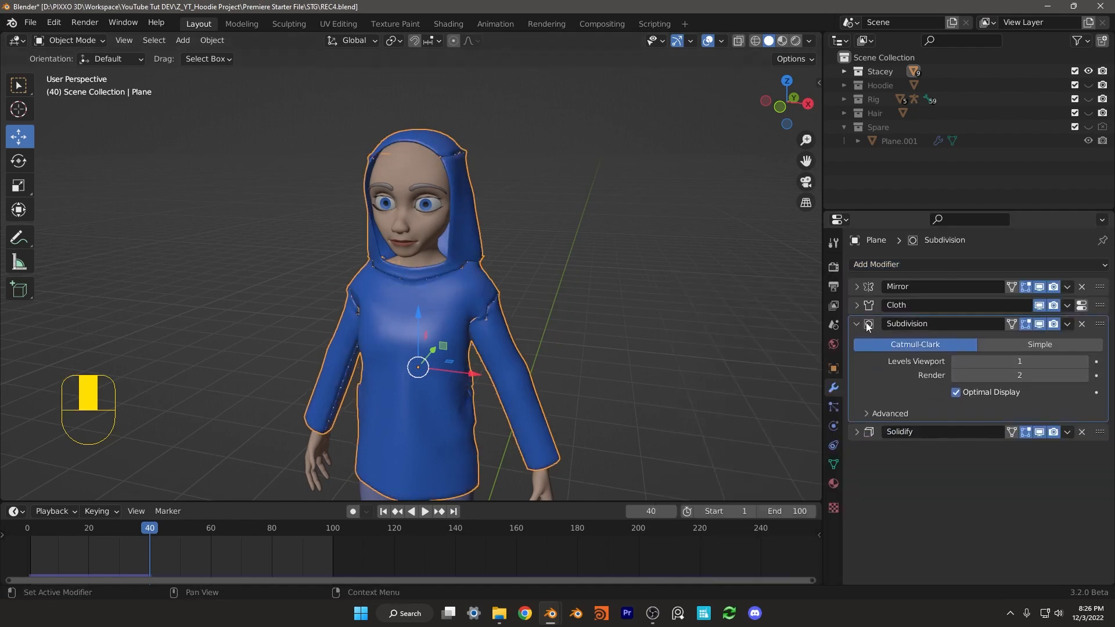
{"action": "left_click", "coordinate": [867, 324]}
{"action": "left_click", "coordinate": [857, 342]}
- Return to frame 1 and replay the simulation to about frame 41 with the new modifiers active
{"action": "middle_click_drag", "start_coordinate": [604, 363], "coordinate": [549, 367]}
{"action": "left_click_drag", "start_coordinate": [158, 529], "coordinate": [31, 529]}
{"action": "key", "text": "space"}
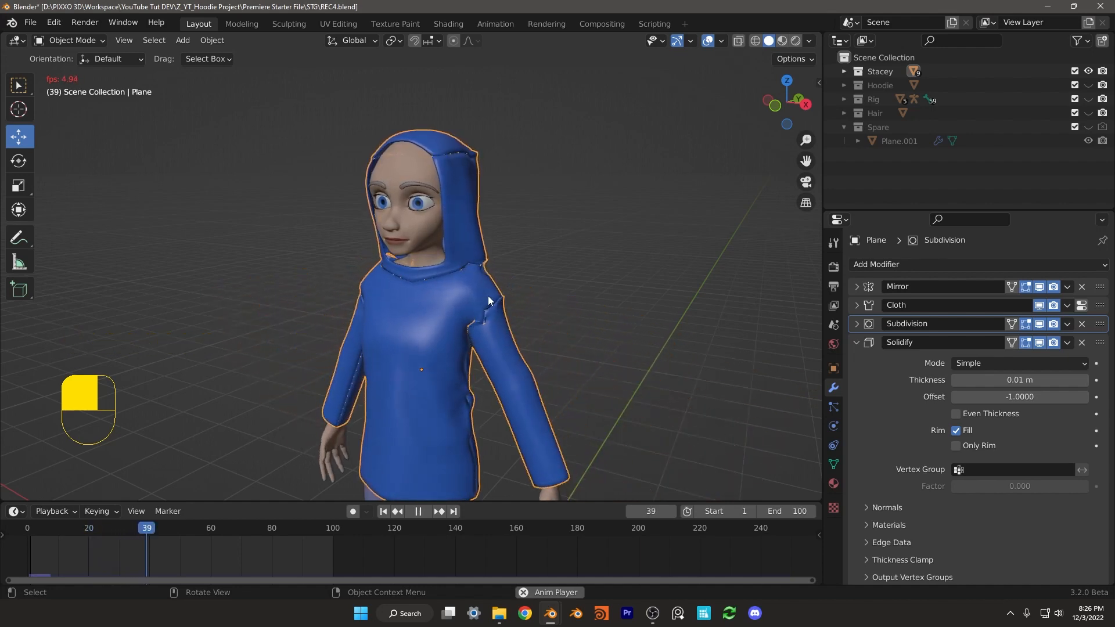
{"action": "key", "text": "space"}
- Turn off the viewport display of the Solidify and Subdivision modifiers
{"action": "left_click", "coordinate": [857, 342]}
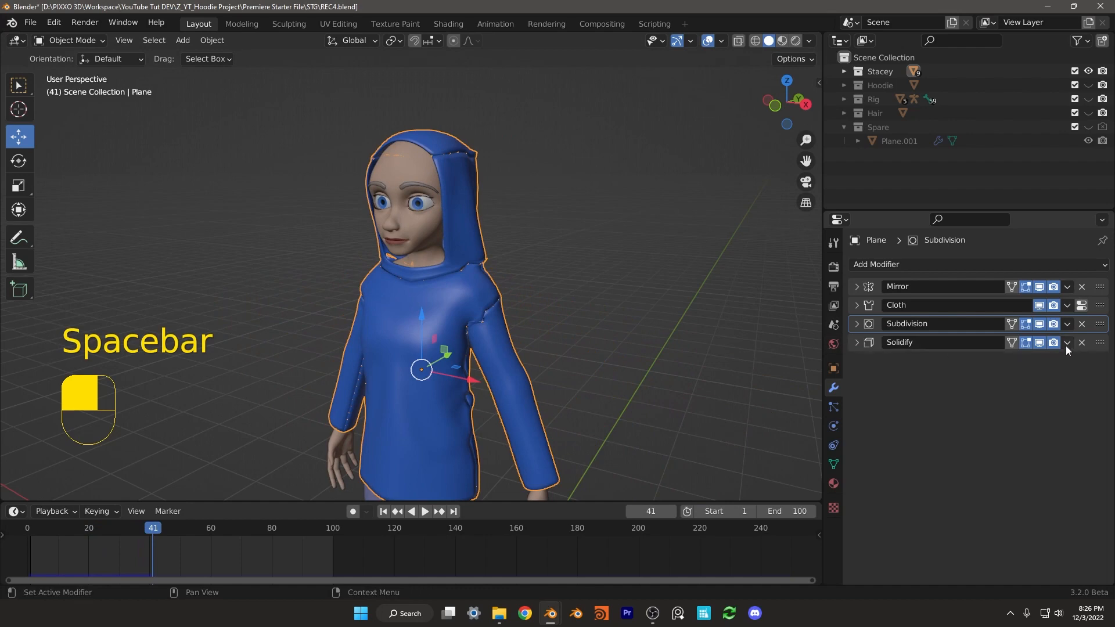
{"action": "left_click", "coordinate": [1039, 343]}
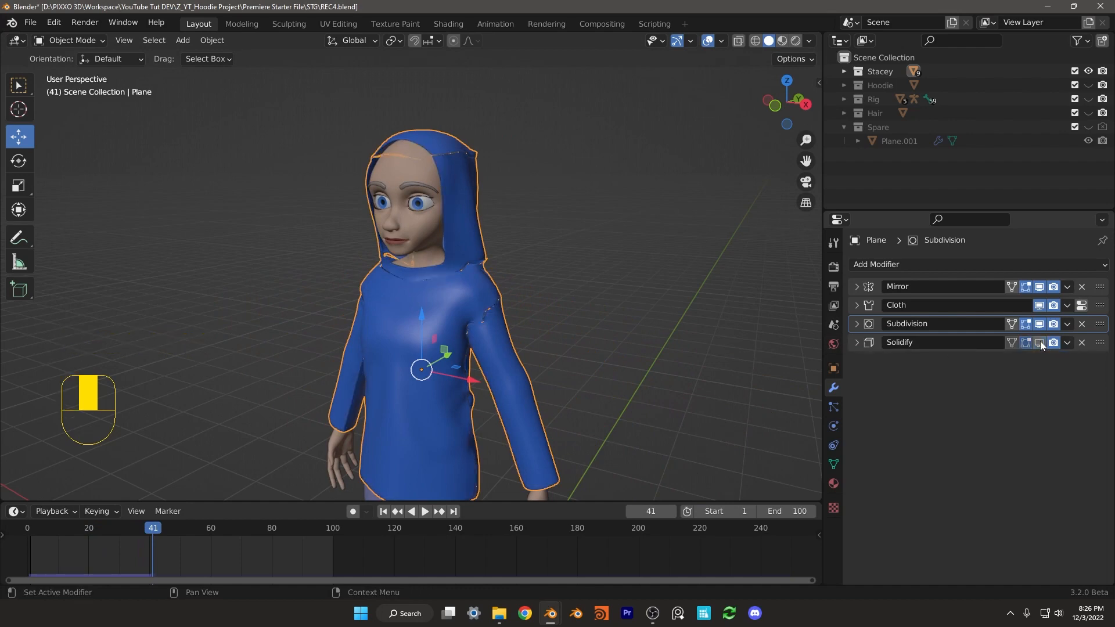
{"action": "left_click", "coordinate": [1041, 325]}
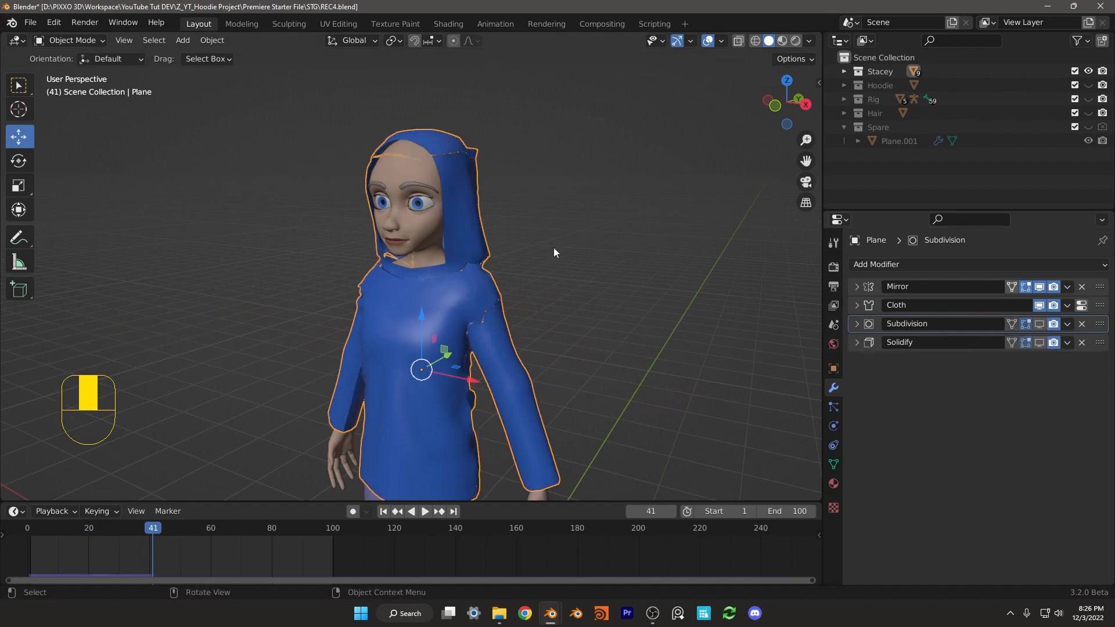
- Set the cloth's Object Collisions Distance to 0.002 m and its collision Quality to 5
{"action": "middle_click_drag", "start_coordinate": [384, 227], "coordinate": [397, 233]}
{"action": "scroll", "coordinate": [401, 231], "scroll_direction": "up", "scroll_amount": 1}
{"action": "left_click", "coordinate": [834, 426]}
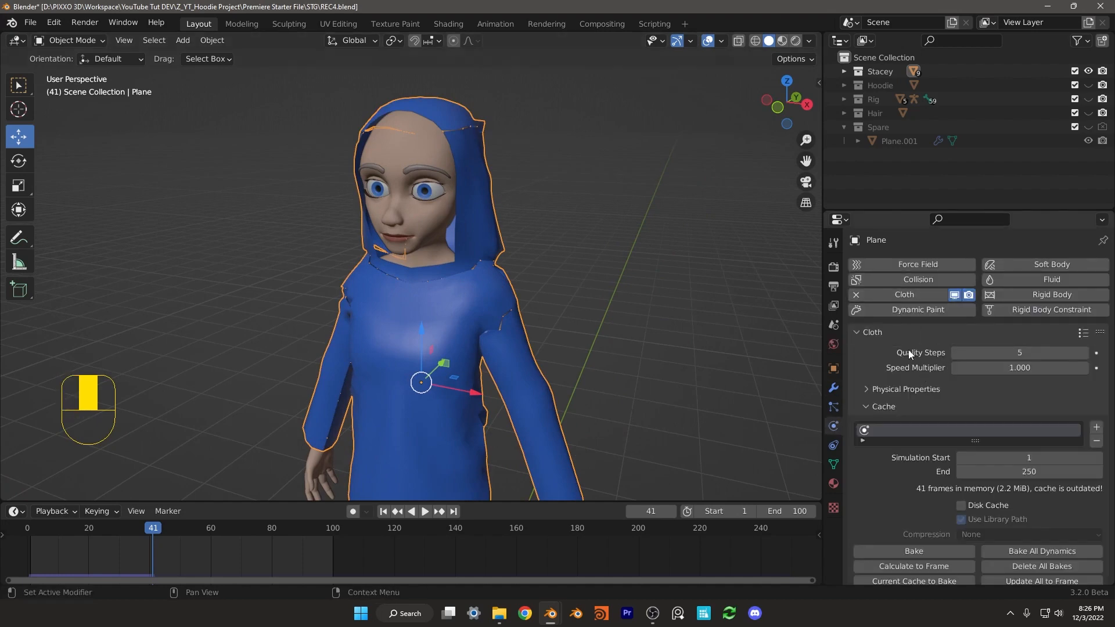
{"action": "scroll", "coordinate": [910, 352], "scroll_direction": "down", "scroll_amount": 12}
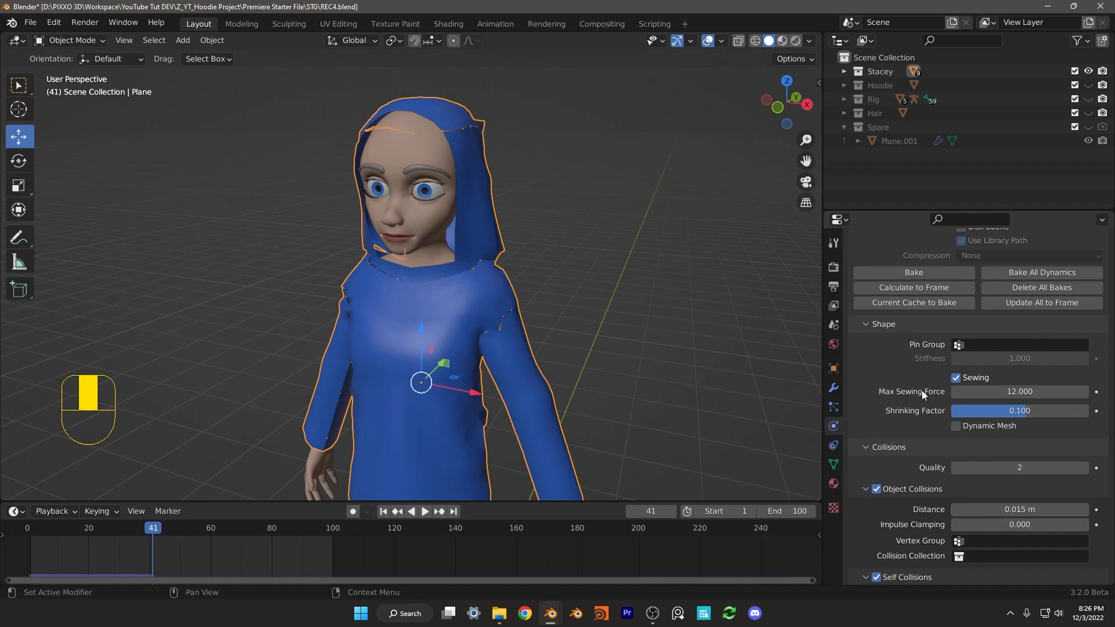
{"action": "scroll", "coordinate": [922, 391], "scroll_direction": "down", "scroll_amount": 2}
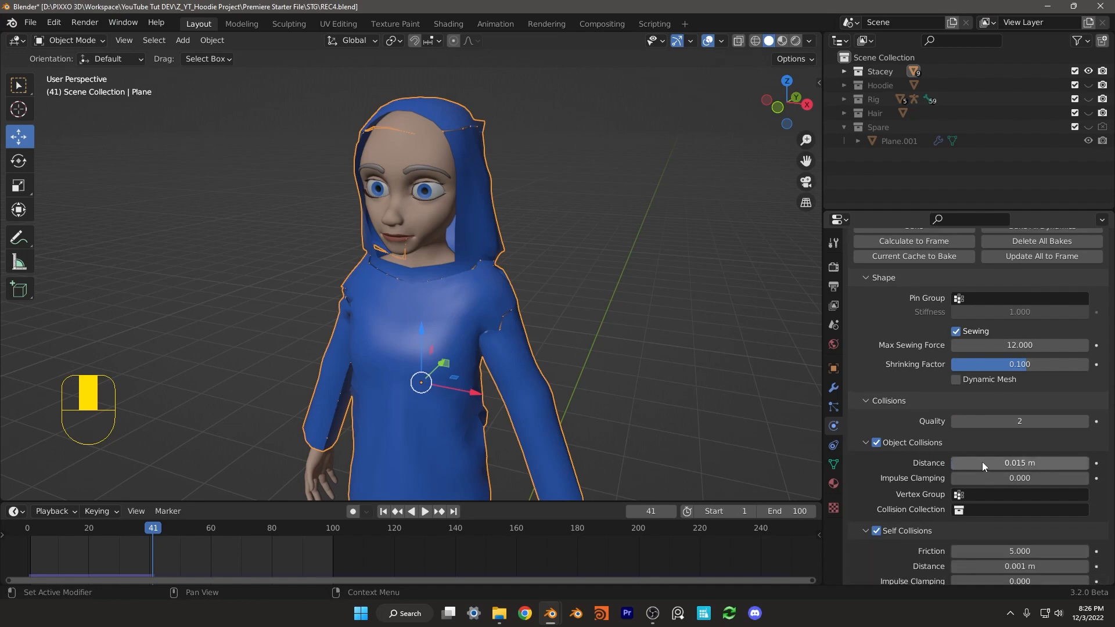
{"action": "left_click", "coordinate": [1009, 461]}
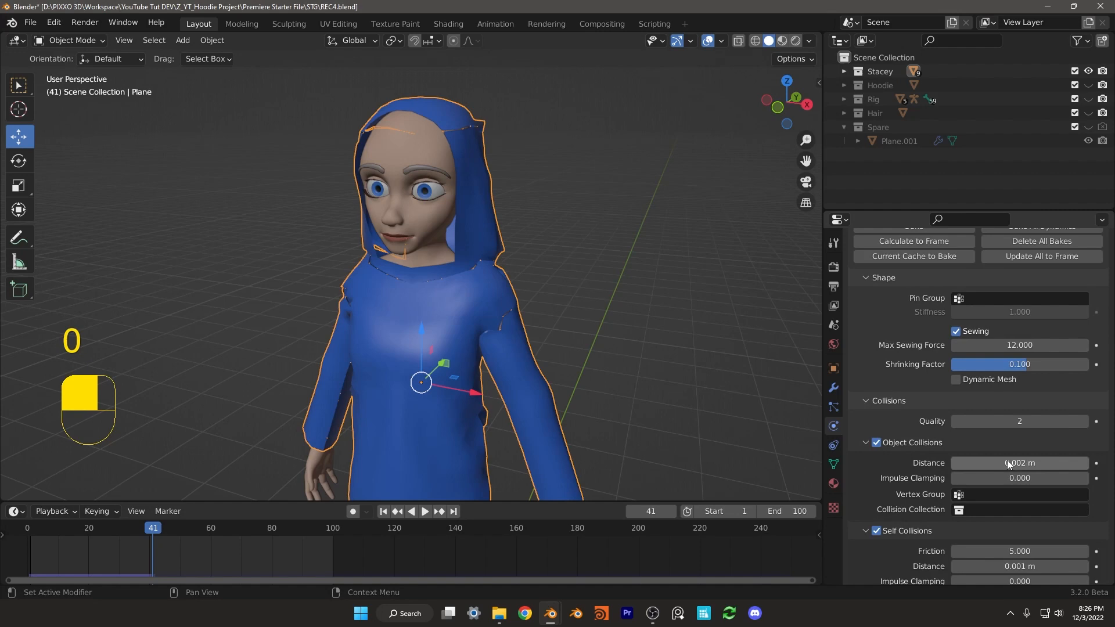
{"action": "key", "text": "Return"}
{"action": "left_click", "coordinate": [1058, 419]}
{"action": "type", "text": "5"}
{"action": "key", "text": "Return"}
{"action": "scroll", "coordinate": [920, 494], "scroll_direction": "down", "scroll_amount": 3}
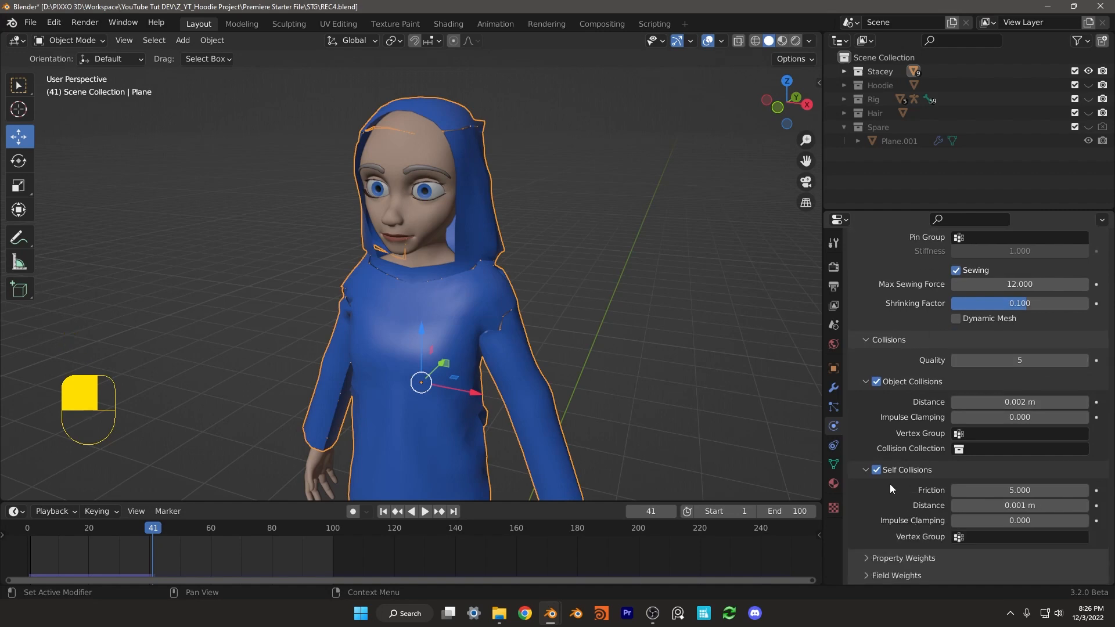
- Set the cloth's Quality Steps to 12 and save the file
{"action": "scroll", "coordinate": [959, 477], "scroll_direction": "up", "scroll_amount": 12}
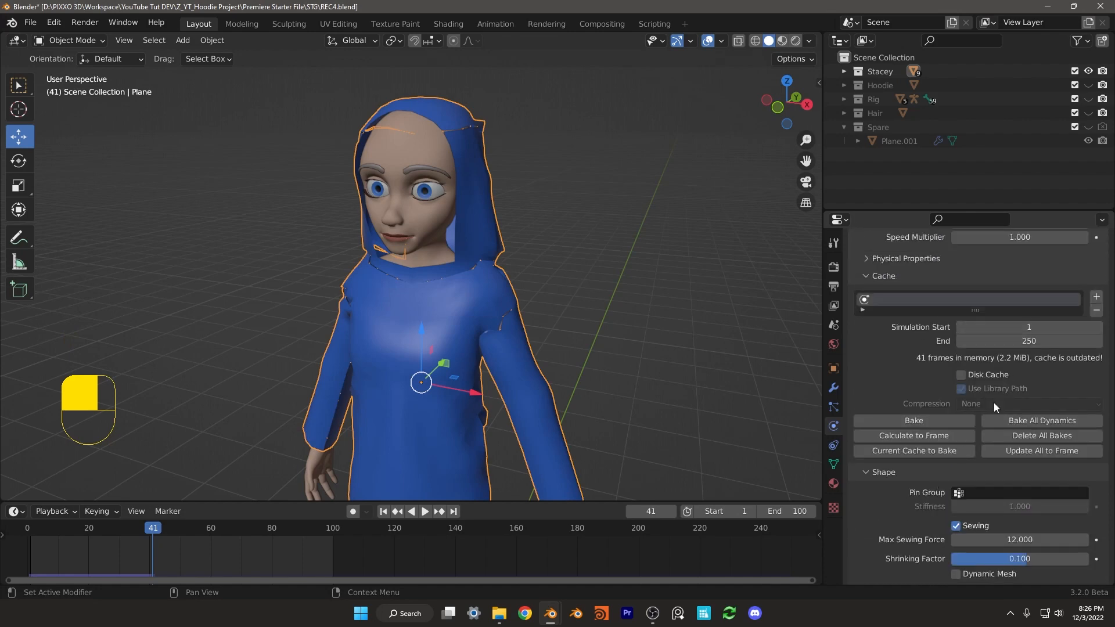
{"action": "scroll", "coordinate": [1002, 453], "scroll_direction": "up", "scroll_amount": 6}
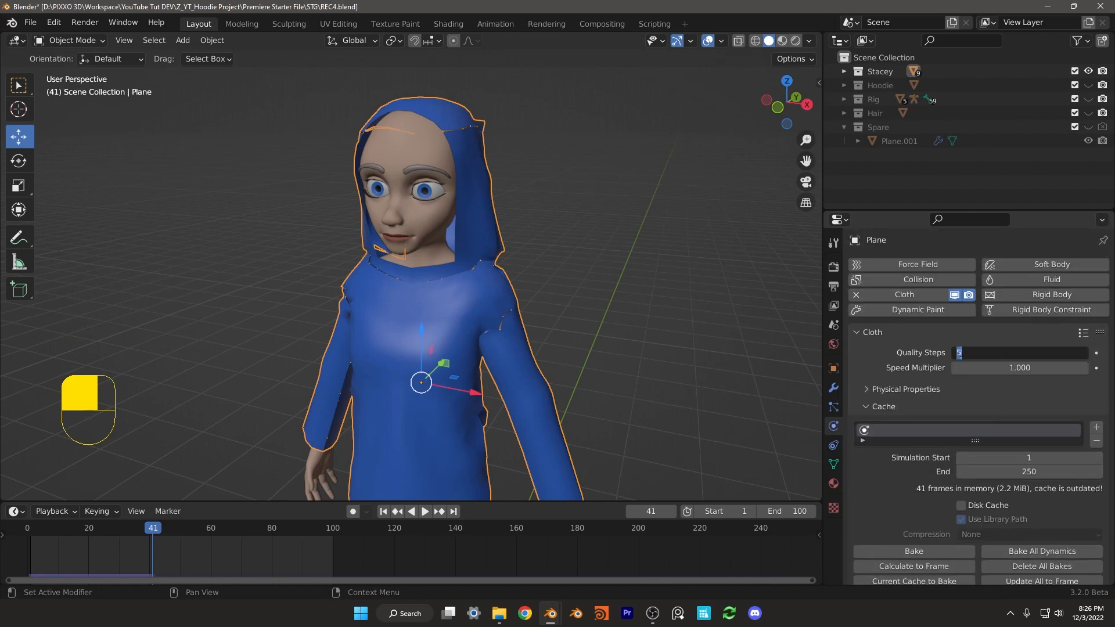
{"action": "type", "text": "12"}
{"action": "key", "text": "Return"}
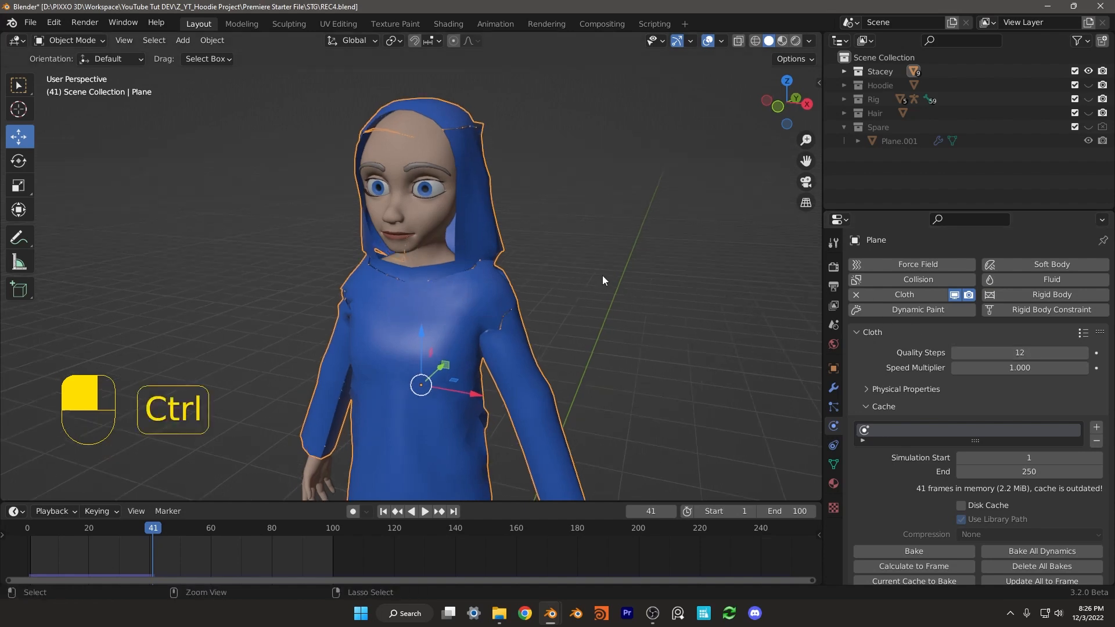
{"action": "key", "text": "ctrl+s"}
{"action": "key", "text": "ctrl+s"}
- Return to frame 1, run the cloth simulation to about frame 30 and examine the draped hoodie
{"action": "key", "text": "shift+Left"}
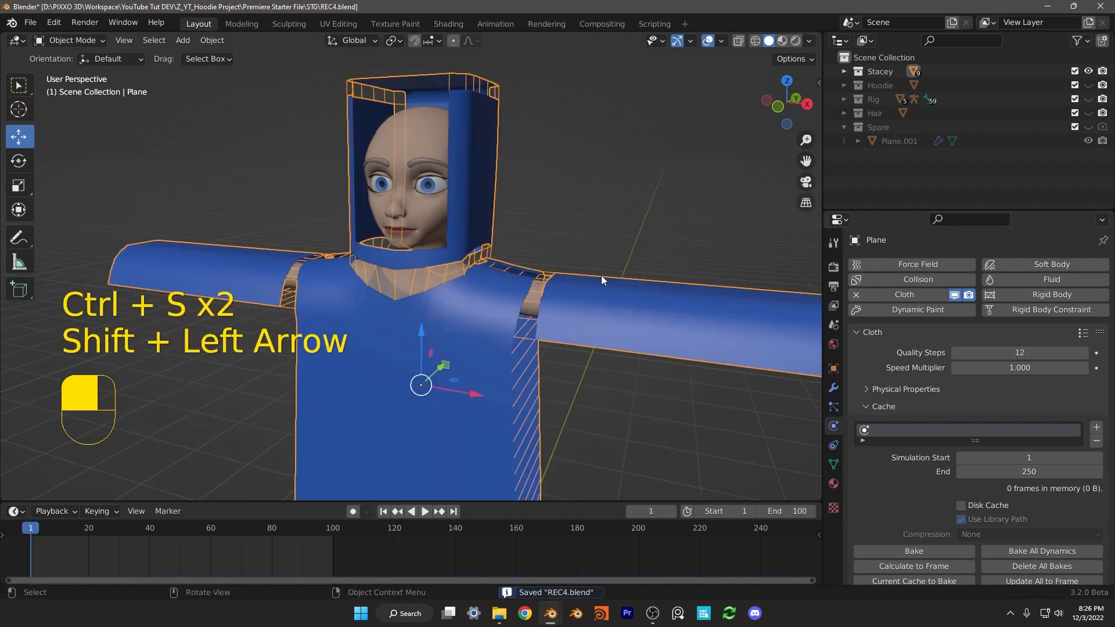
{"action": "key", "text": "space"}
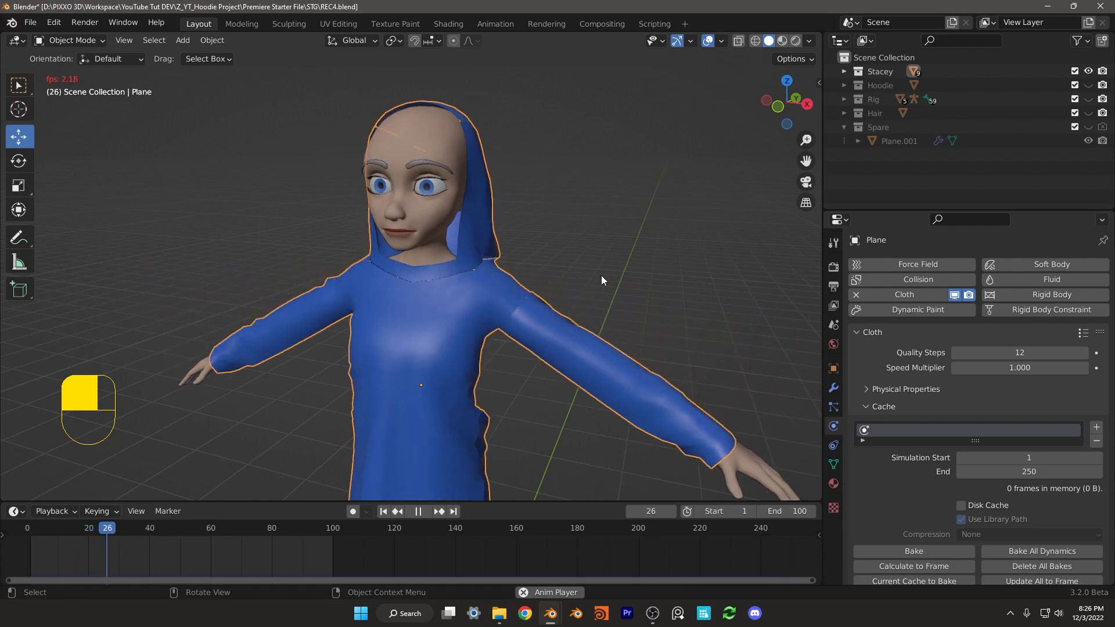
{"action": "key", "text": "space"}
{"action": "scroll", "coordinate": [581, 268], "scroll_direction": "down", "scroll_amount": 4}
{"action": "middle_click_drag", "start_coordinate": [560, 256], "coordinate": [530, 250]}
{"action": "scroll", "coordinate": [535, 185], "scroll_direction": "up", "scroll_amount": 4}
- Select the front edges of the hood's top panel and move them forward and slightly down with proportional editing
{"action": "key", "text": "Tab"}
{"action": "middle_click_drag", "start_coordinate": [388, 94], "coordinate": [546, 14]}
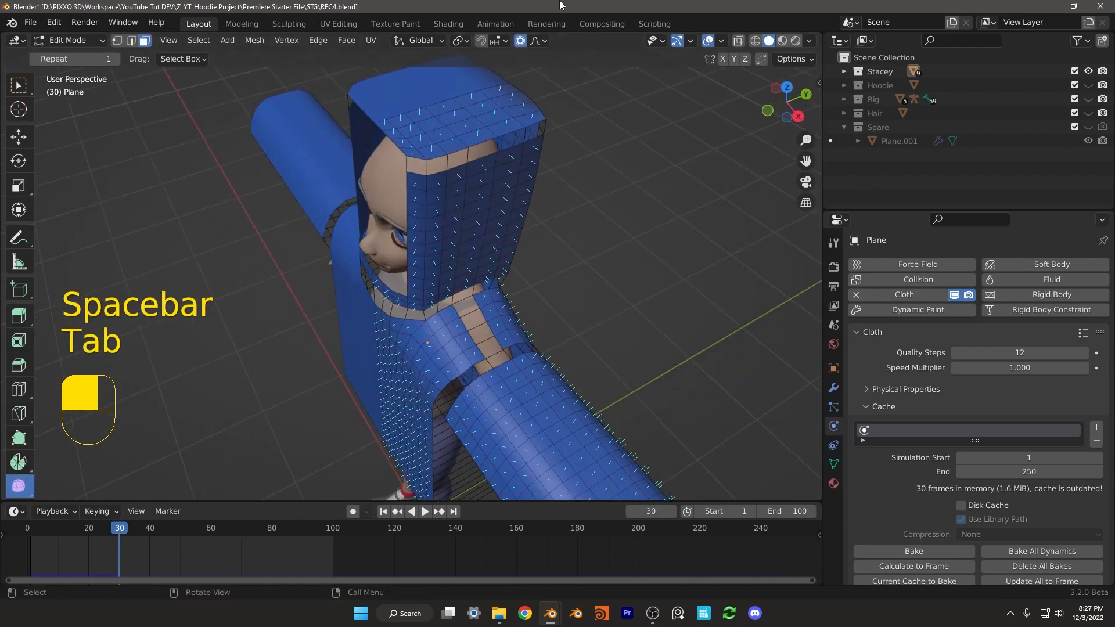
{"action": "middle_click_drag", "start_coordinate": [376, 187], "coordinate": [321, 115]}
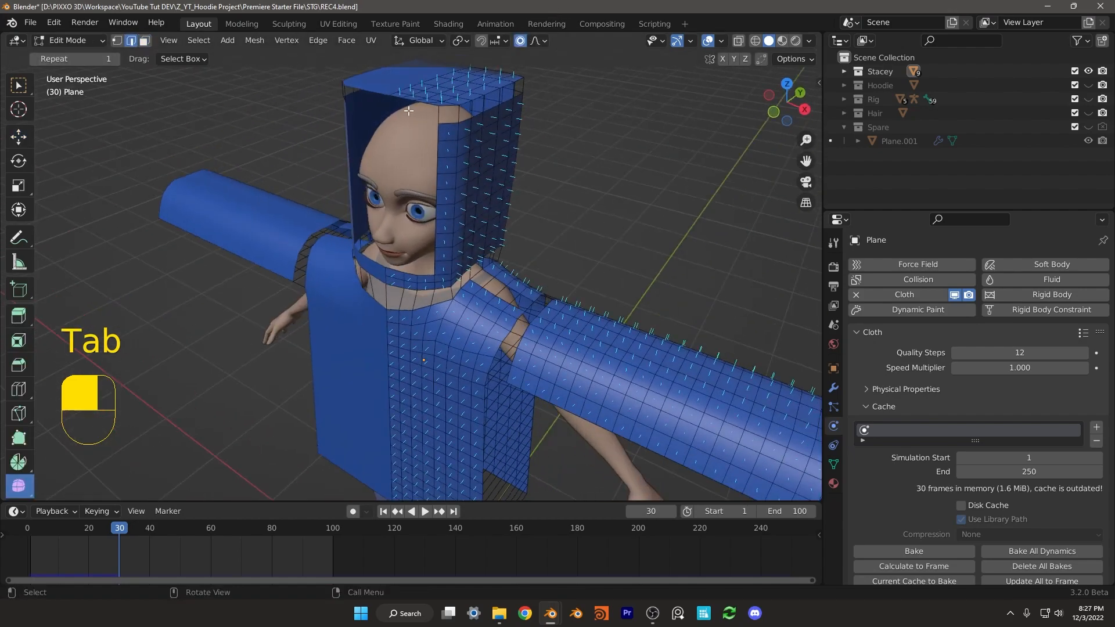
{"action": "middle_click_drag", "start_coordinate": [400, 95], "coordinate": [424, 226], "text": "shift"}
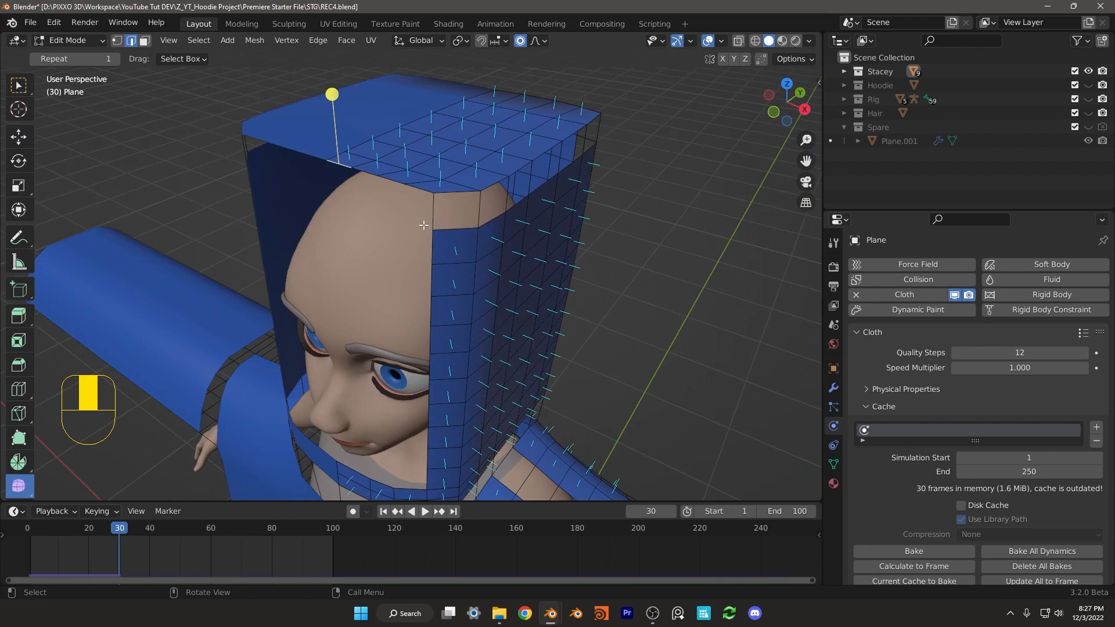
{"action": "left_click", "coordinate": [376, 175], "text": "shift"}
{"action": "left_click", "coordinate": [396, 183], "text": "shift"}
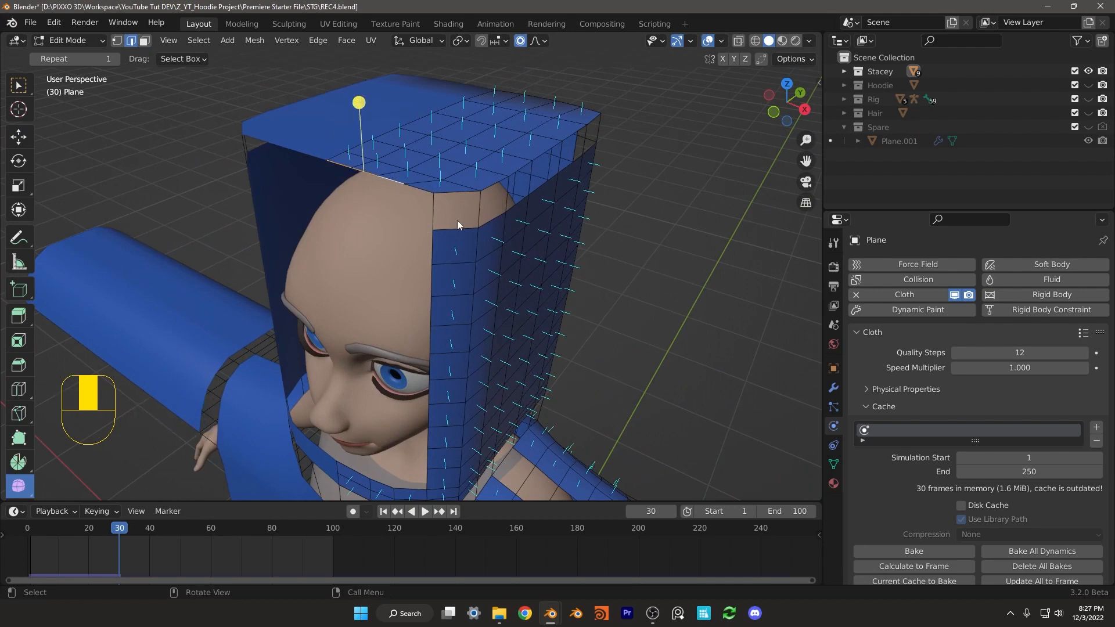
{"action": "key", "text": "Tab"}
{"action": "key", "text": "Tab"}
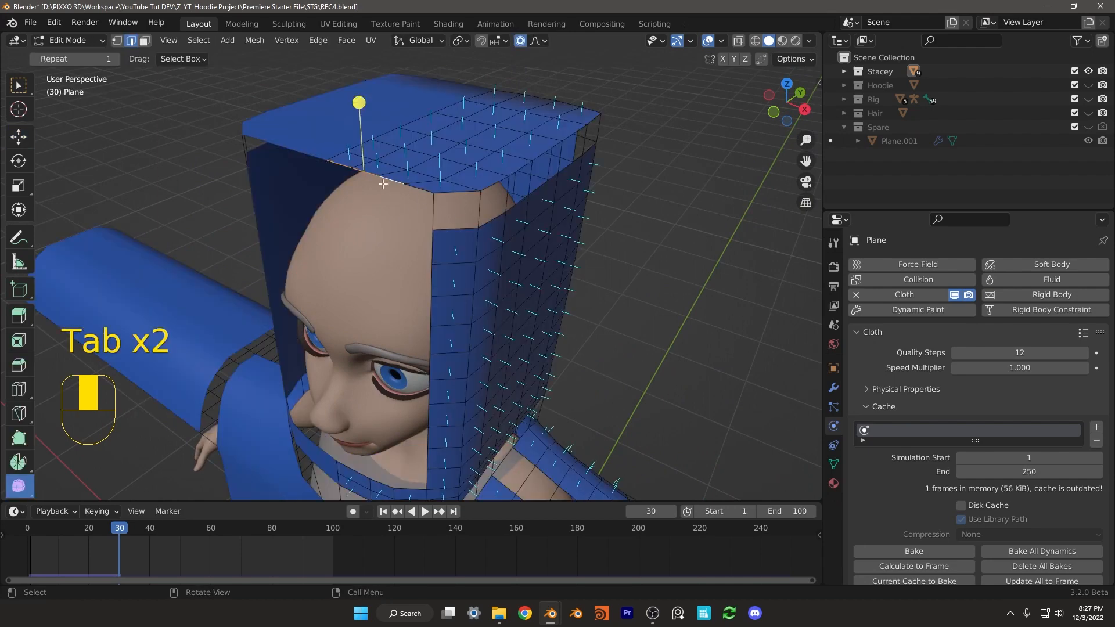
{"action": "left_click", "coordinate": [421, 190], "text": "shift"}
{"action": "key", "text": "KP_3"}
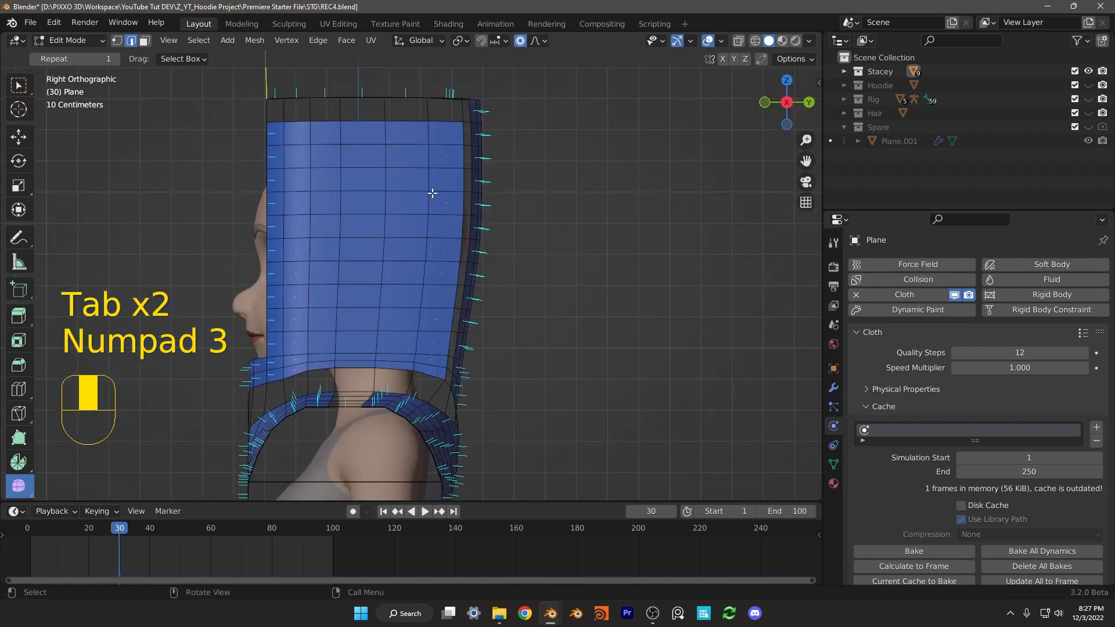
{"action": "scroll", "coordinate": [297, 159], "scroll_direction": "up", "scroll_amount": 2}
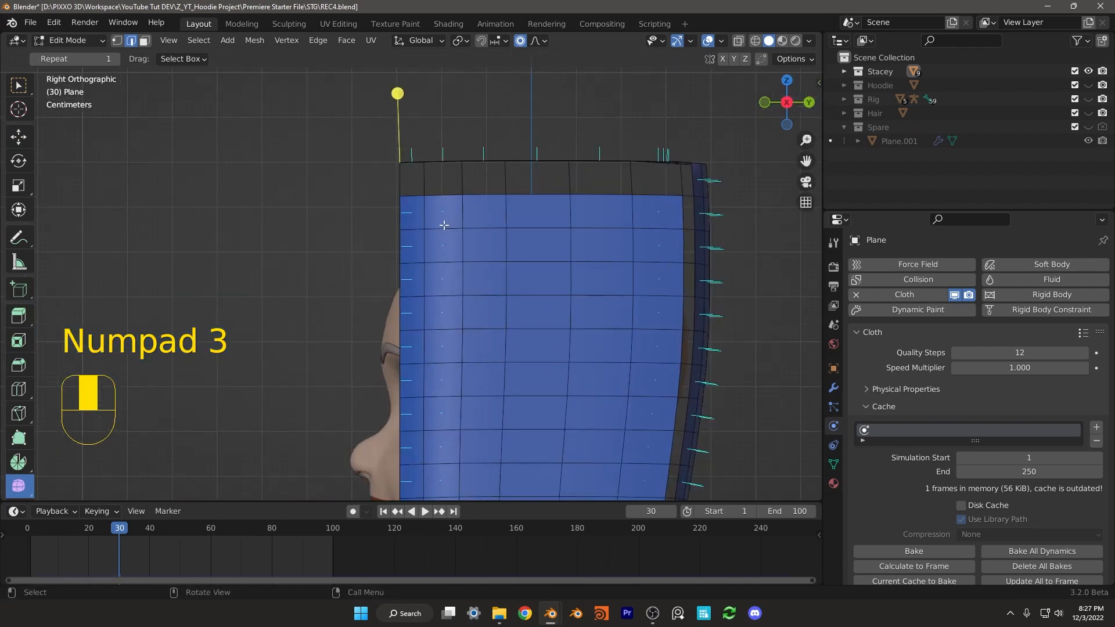
{"action": "key", "text": "g"}
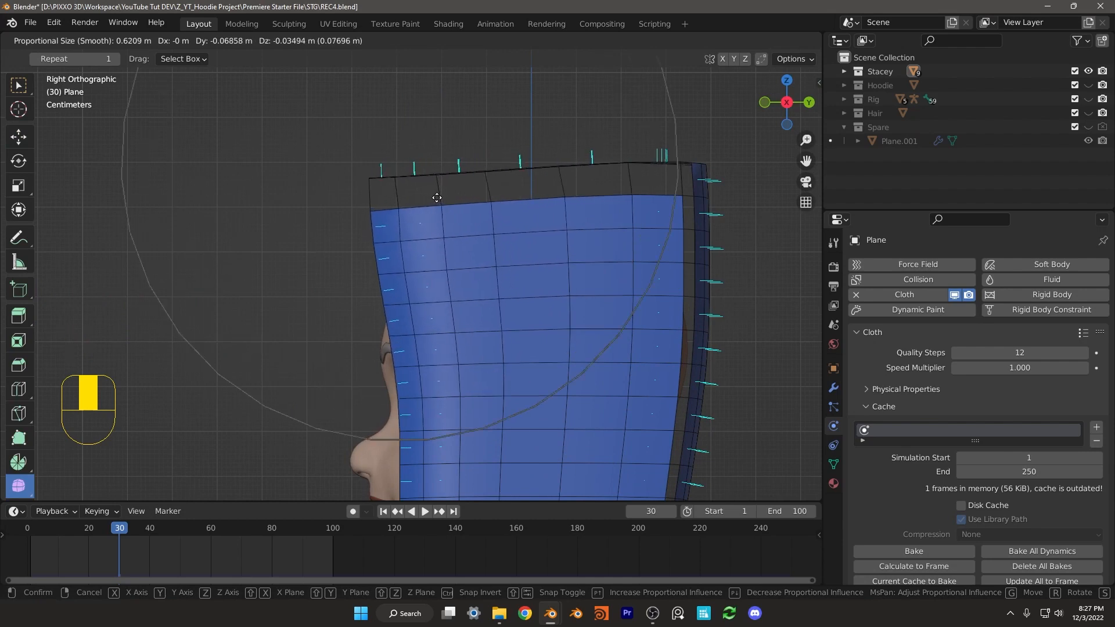
{"action": "left_click", "coordinate": [467, 196]}
- Return to frame 1, run the cloth simulation to about frame 14 and examine the reshaped hood
{"action": "key", "text": "Tab"}
{"action": "scroll", "coordinate": [534, 239], "scroll_direction": "down", "scroll_amount": 6}
{"action": "key", "text": "alt+a"}
{"action": "key", "text": "shift+Left"}
{"action": "middle_click_drag", "start_coordinate": [492, 260], "coordinate": [564, 292]}
{"action": "key", "text": "space"}
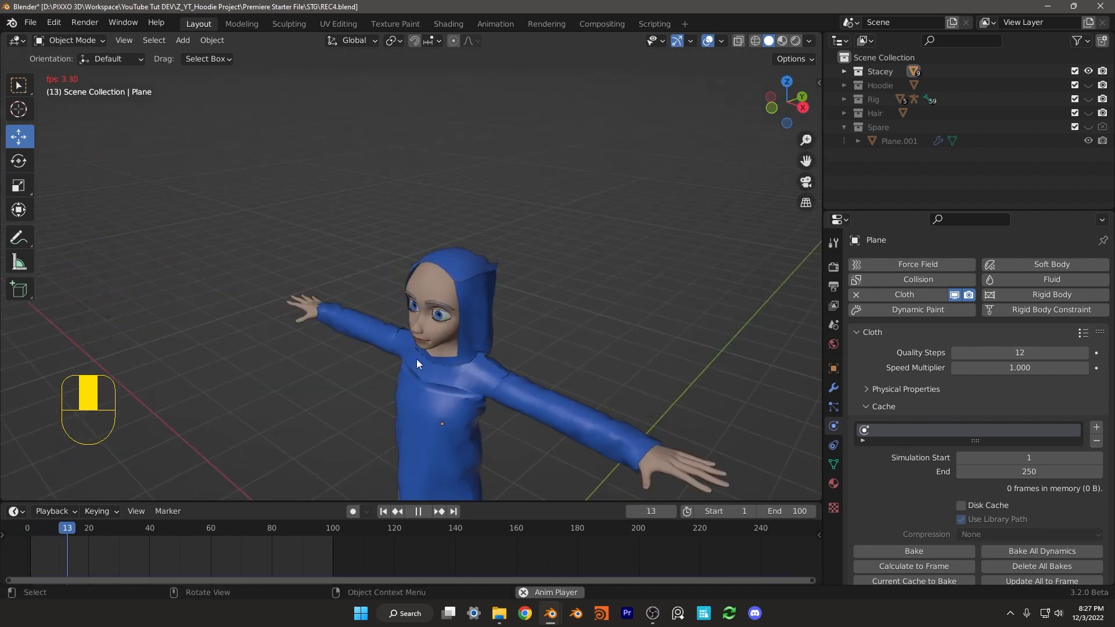
{"action": "key", "text": "space"}
{"action": "scroll", "coordinate": [417, 359], "scroll_direction": "up", "scroll_amount": 3}
{"action": "middle_click_drag", "start_coordinate": [417, 359], "coordinate": [483, 345]}
{"action": "left_click", "coordinate": [531, 334]}
- Move the vertex at the lower front corner of the hood's opening inward and up in front view with proportional editing
{"action": "key", "text": "Tab"}
{"action": "middle_click_drag", "start_coordinate": [508, 439], "coordinate": [493, 322], "text": "shift"}
{"action": "scroll", "coordinate": [493, 322], "scroll_direction": "up", "scroll_amount": 3}
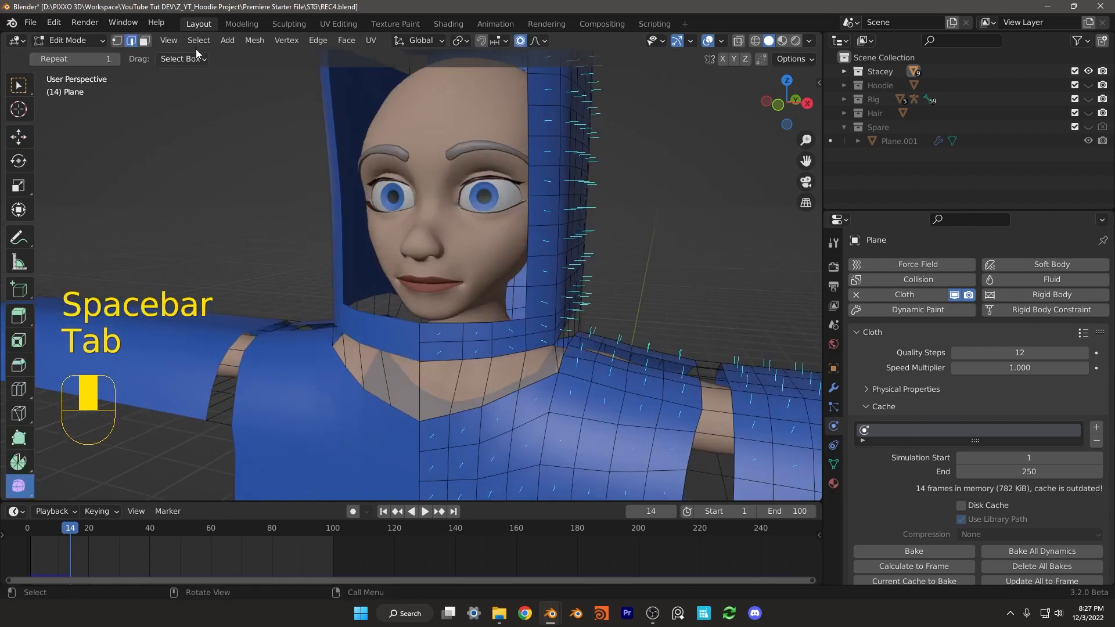
{"action": "left_click", "coordinate": [119, 42]}
{"action": "left_click", "coordinate": [526, 315]}
{"action": "key", "text": "KP_1"}
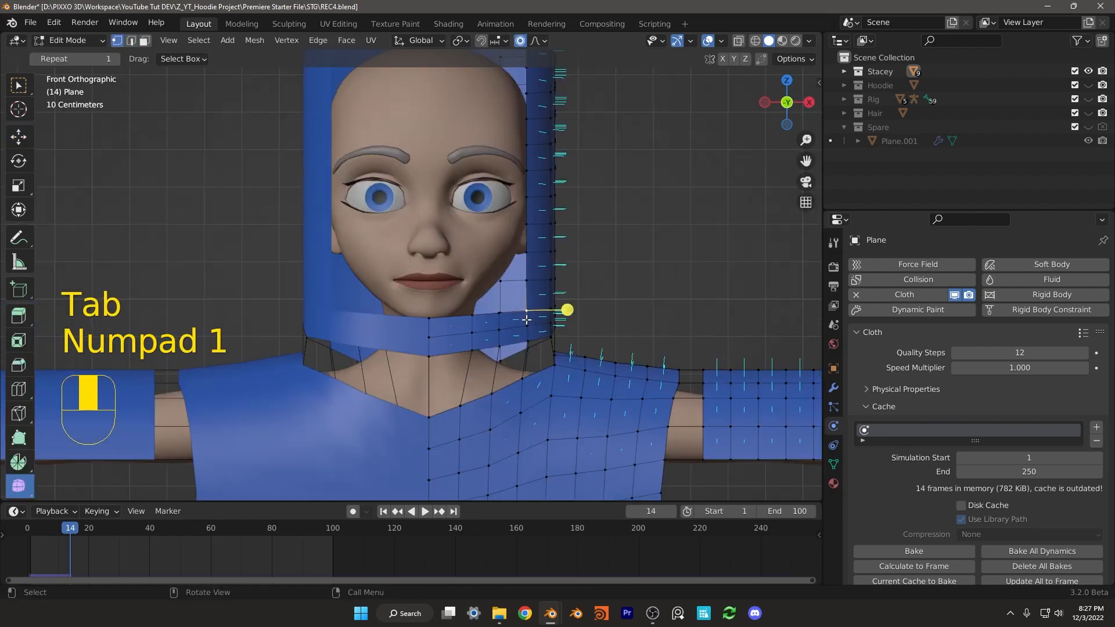
{"action": "scroll", "coordinate": [503, 328], "scroll_direction": "up", "scroll_amount": 2}
{"action": "key", "text": "g"}
{"action": "scroll", "coordinate": [523, 325], "scroll_direction": "up", "scroll_amount": 5}
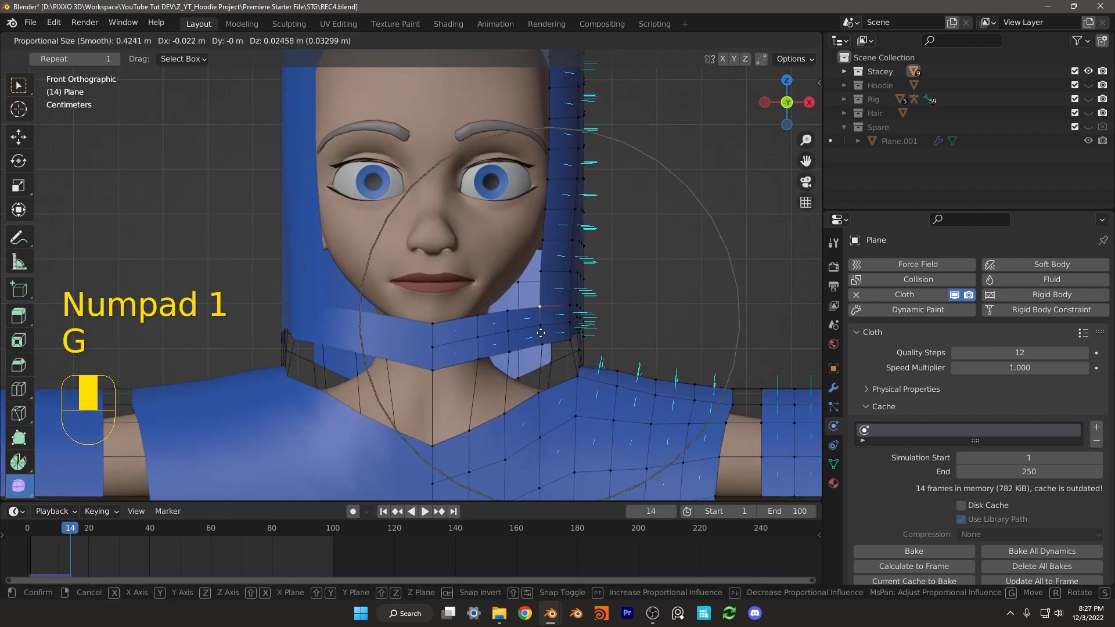
{"action": "left_click", "coordinate": [533, 324]}
- Select the vertices at the hood's lower outer edge through the mesh and move them about 0.06 m inward and 0.04 m up with proportional editing
{"action": "key", "text": "z"}
{"action": "key", "text": "alt+a"}
{"action": "key", "text": "c"}
{"action": "scroll", "coordinate": [592, 342], "scroll_direction": "up", "scroll_amount": 2}
{"action": "left_click_drag", "start_coordinate": [585, 343], "coordinate": [562, 358]}
{"action": "right_click", "coordinate": [549, 361]}
{"action": "key", "text": "z"}
{"action": "left_click", "coordinate": [640, 331]}
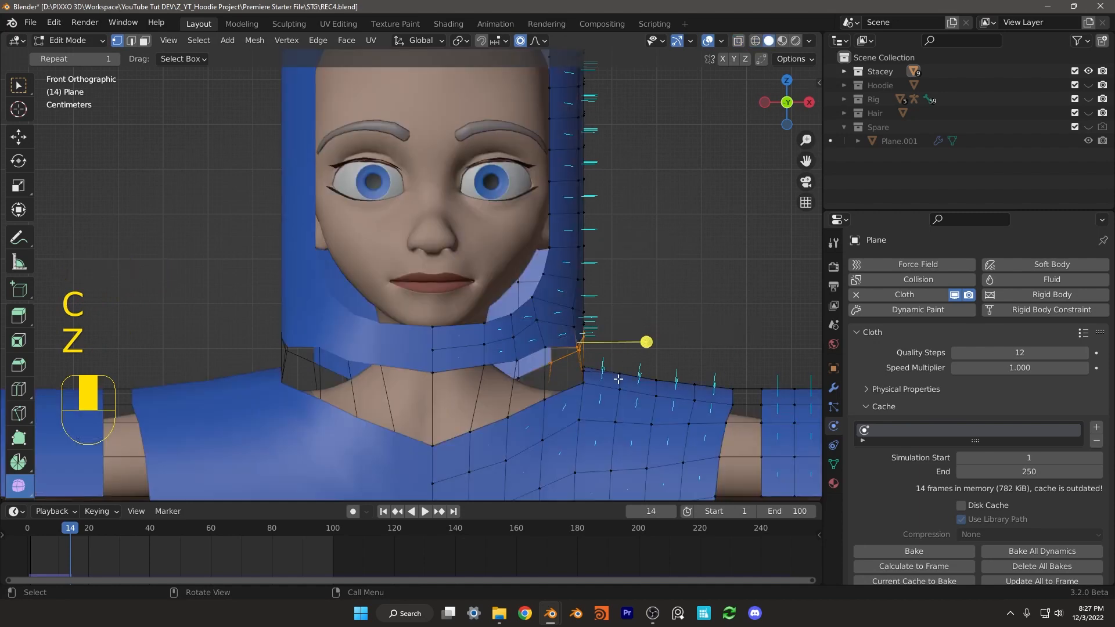
{"action": "key", "text": "g"}
{"action": "scroll", "coordinate": [590, 363], "scroll_direction": "down", "scroll_amount": 3}
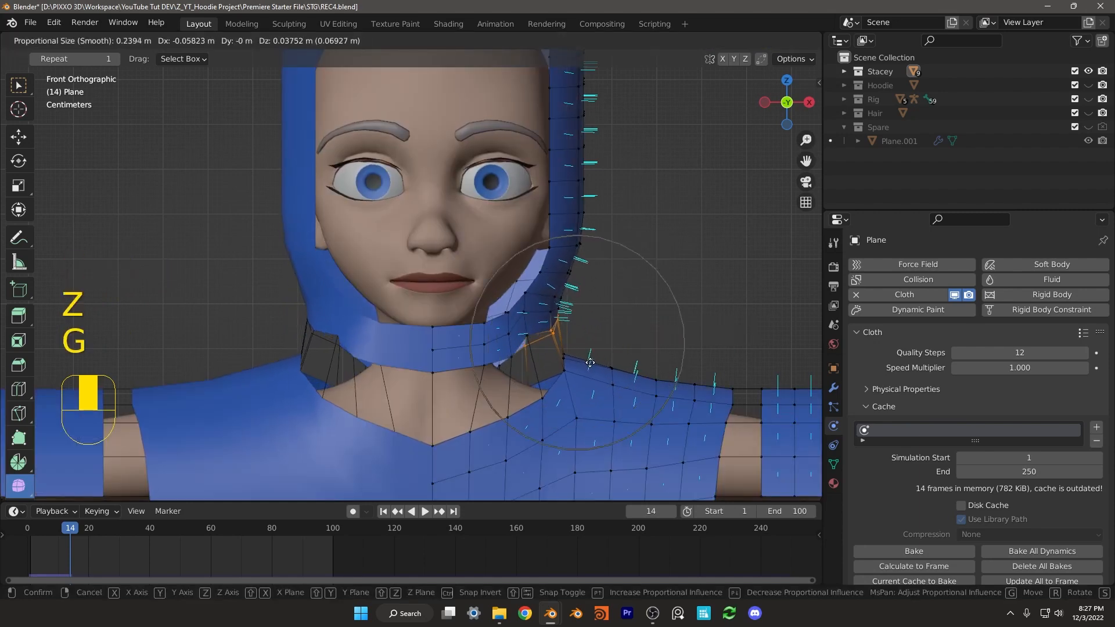
{"action": "left_click", "coordinate": [586, 363]}
{"action": "key", "text": "grave"}
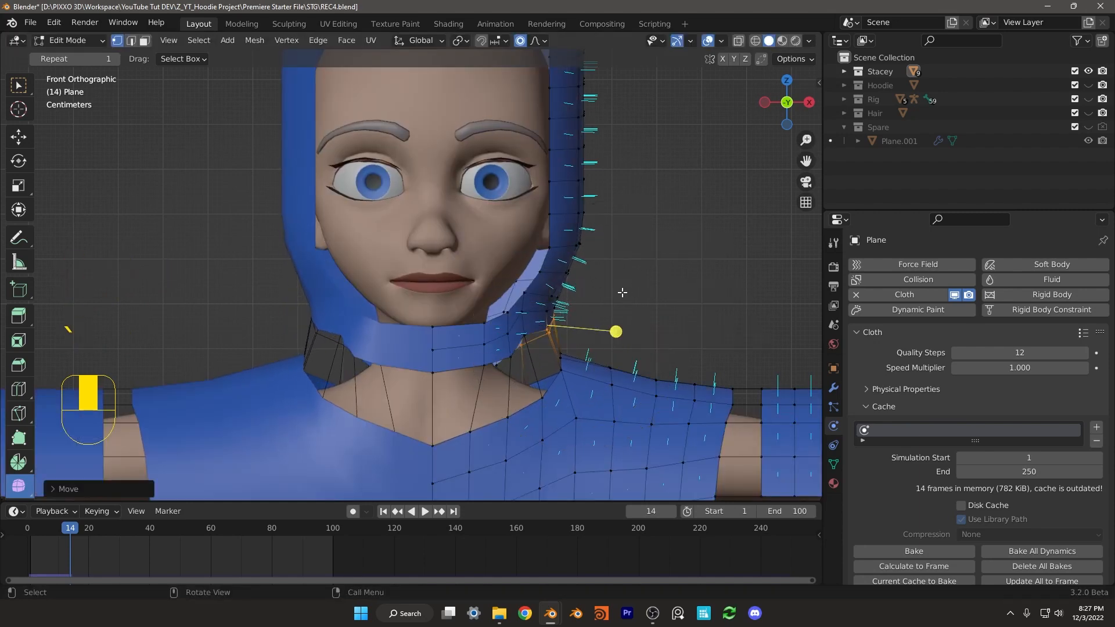
- Return to frame 1, run the cloth simulation to about frame 26 and examine how the hood falls around the neck
{"action": "key", "text": "Tab"}
{"action": "key", "text": "shift+Left"}
{"action": "scroll", "coordinate": [639, 285], "scroll_direction": "down", "scroll_amount": 5}
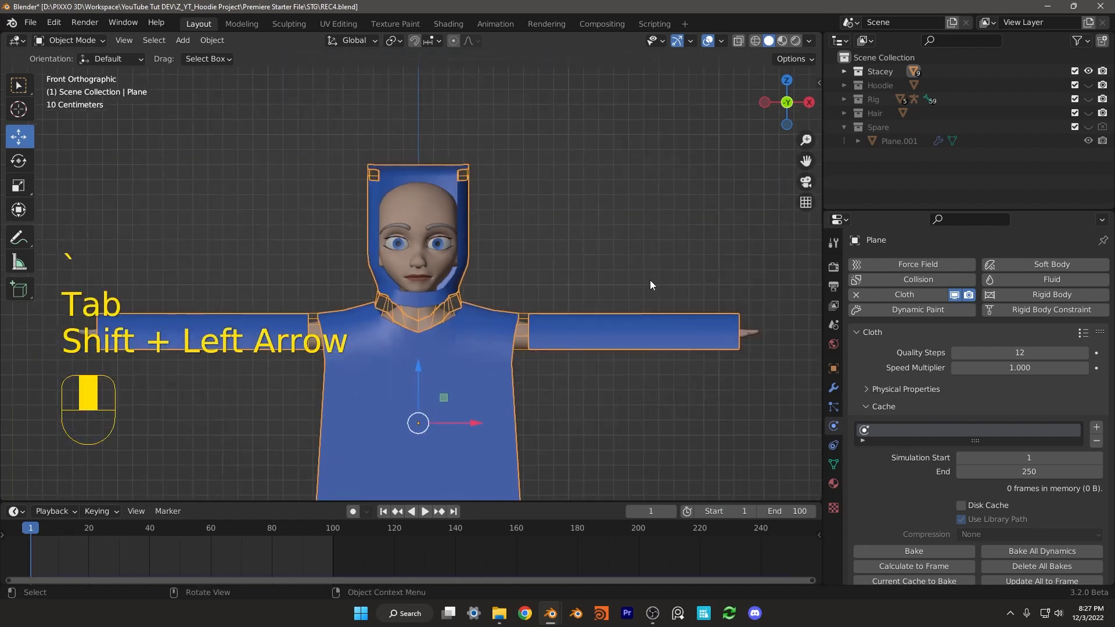
{"action": "middle_click_drag", "start_coordinate": [651, 279], "coordinate": [599, 299]}
{"action": "key", "text": "alt+a"}
{"action": "key", "text": "space"}
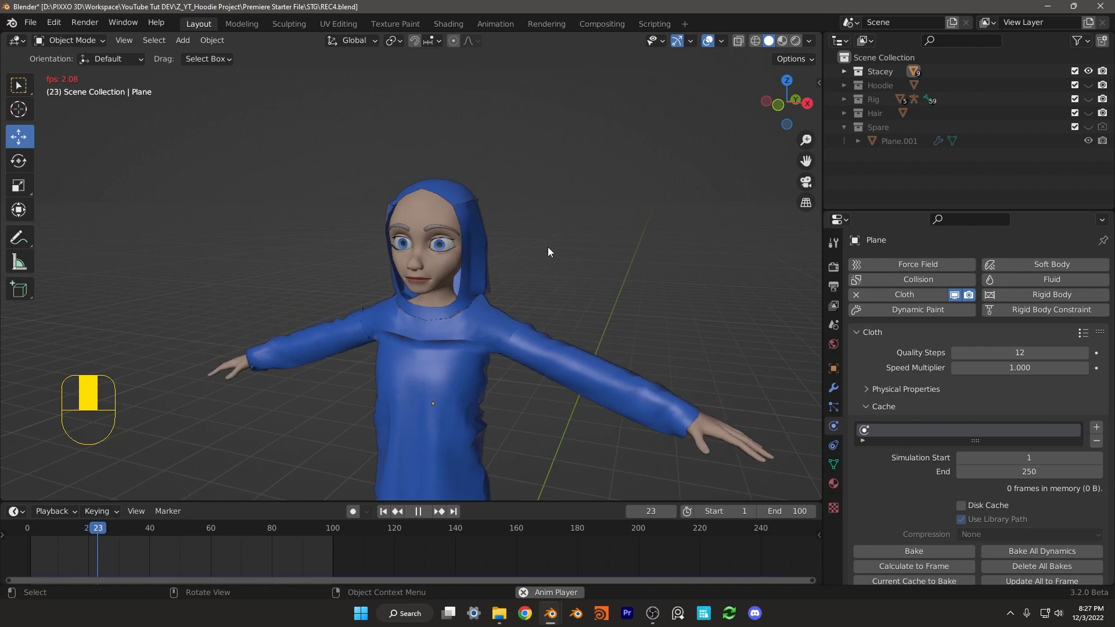
{"action": "key", "text": "space"}
{"action": "middle_click_drag", "start_coordinate": [564, 267], "coordinate": [464, 246]}
{"action": "left_click", "coordinate": [464, 248]}
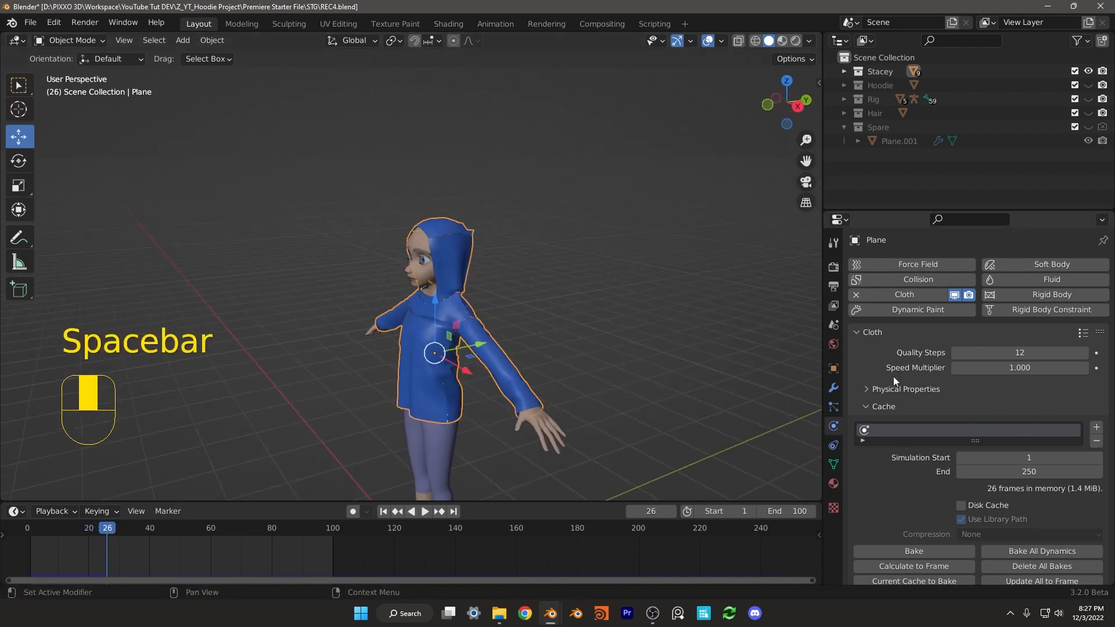
- Set the cloth cache's End frame to 100 and bake the simulation
{"action": "scroll", "coordinate": [906, 387], "scroll_direction": "down", "scroll_amount": 3}
{"action": "middle_click_drag", "start_coordinate": [366, 549], "coordinate": [567, 549]}
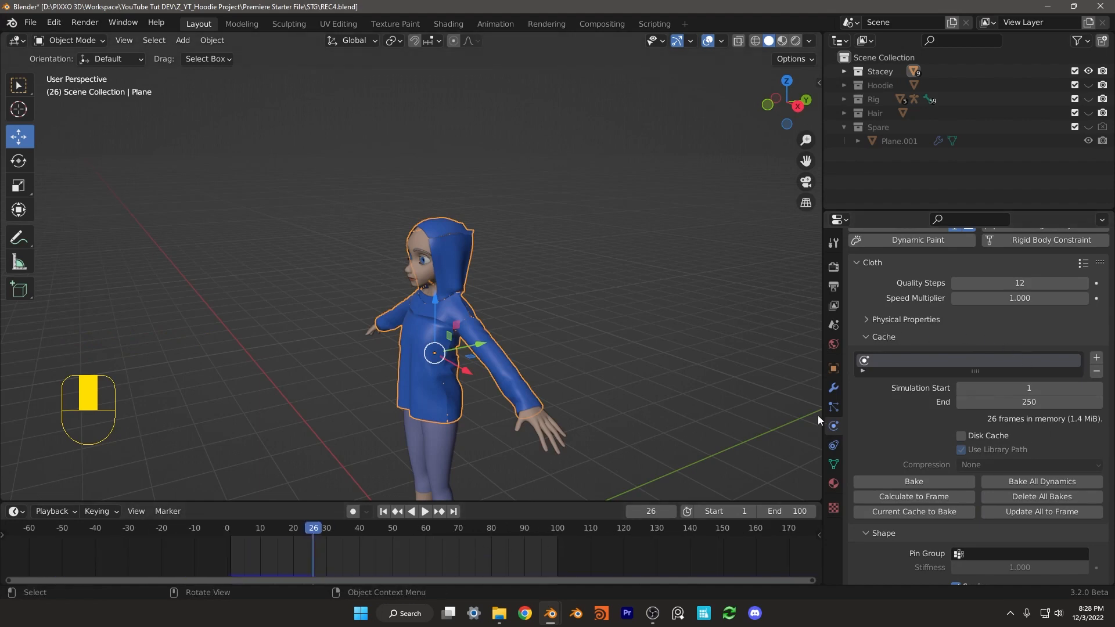
{"action": "left_click", "coordinate": [1030, 402]}
{"action": "key", "text": "Return"}
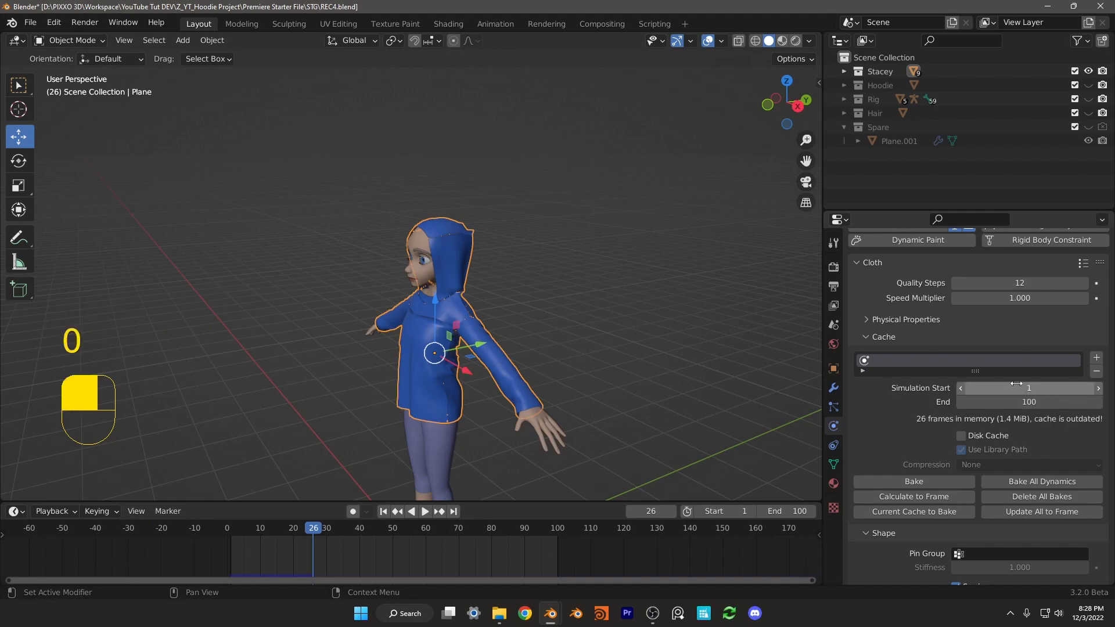
{"action": "left_click", "coordinate": [922, 483]}
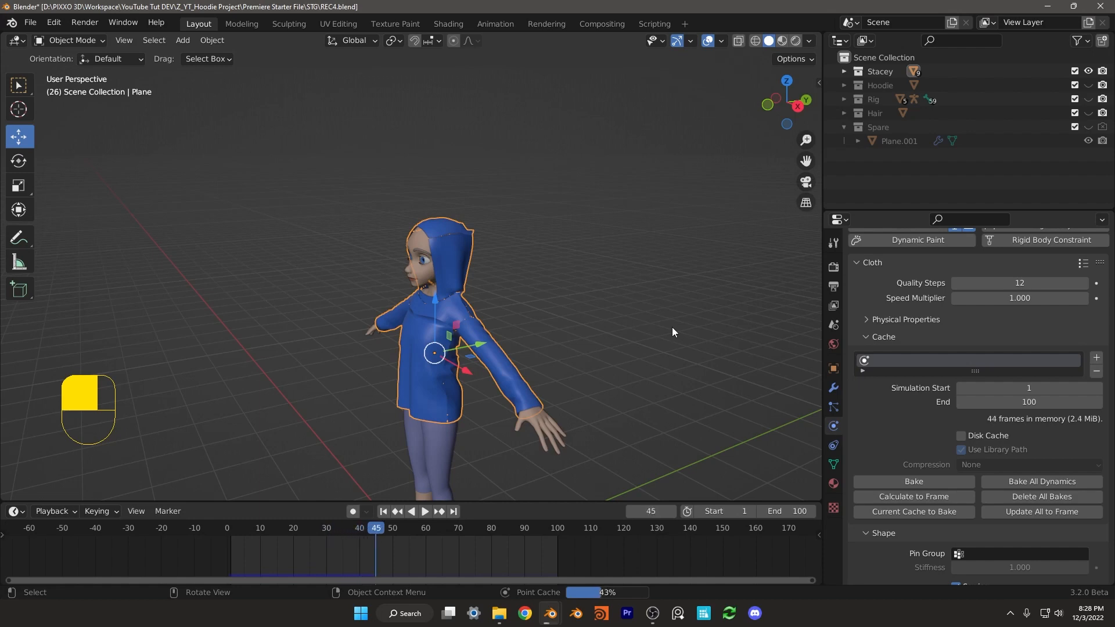
- Play the baked simulation from frame 1 to about frame 85 and examine the folds around the hood and chest
{"action": "key", "text": "shift+Left"}
{"action": "key", "text": "space"}
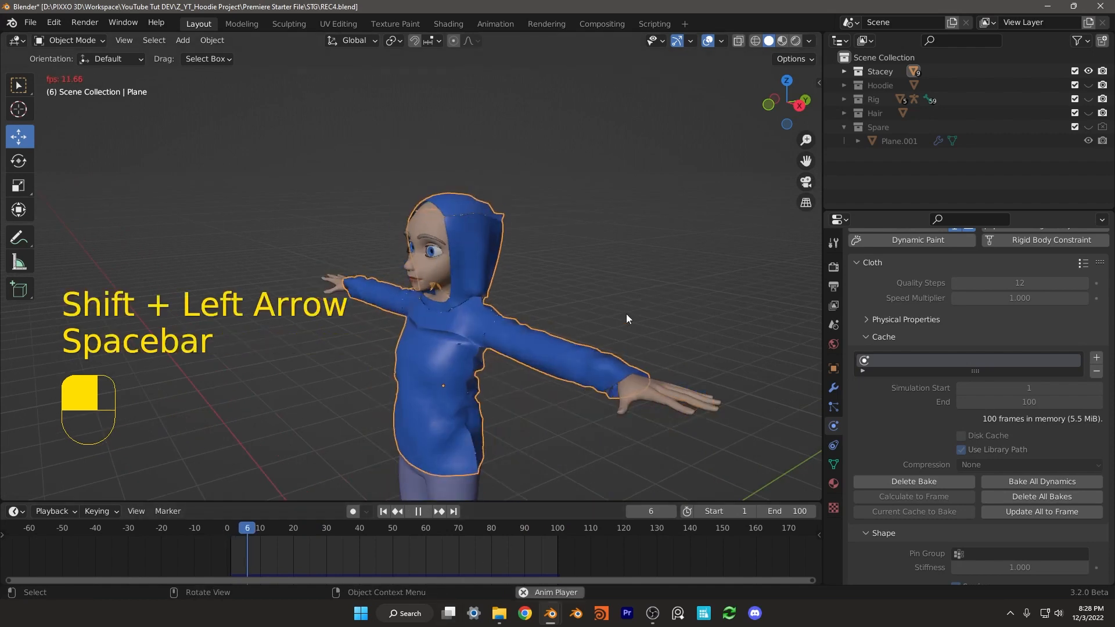
{"action": "key", "text": "alt+a"}
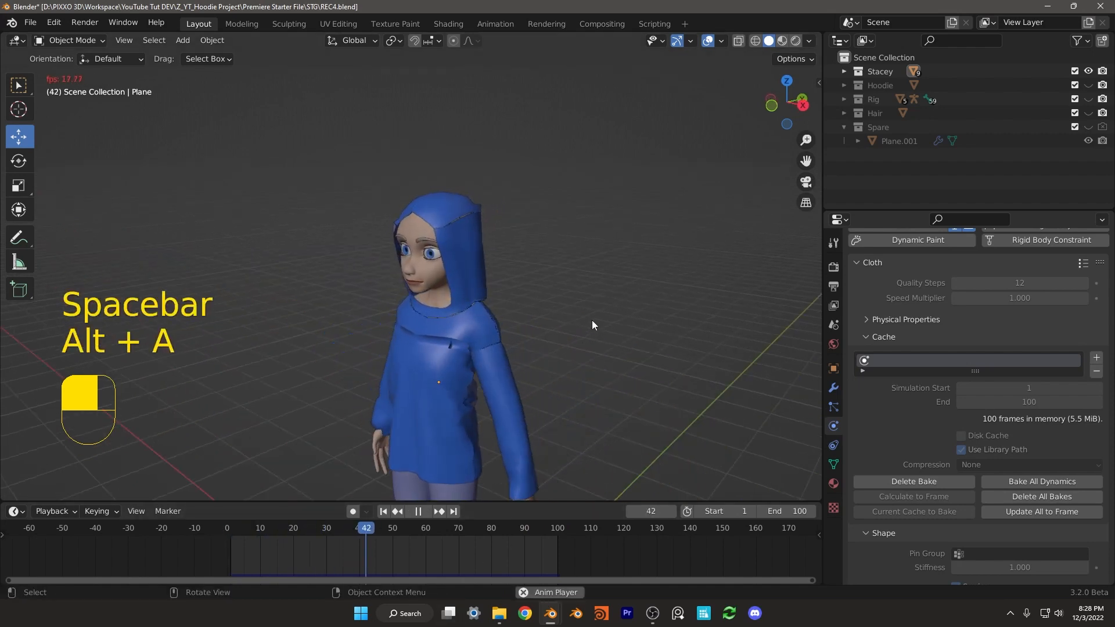
{"action": "scroll", "coordinate": [450, 343], "scroll_direction": "up", "scroll_amount": 2}
{"action": "key", "text": "space"}
{"action": "middle_click_drag", "start_coordinate": [476, 363], "coordinate": [560, 411]}
{"action": "left_click", "coordinate": [456, 373]}
{"action": "scroll", "coordinate": [422, 367], "scroll_direction": "up", "scroll_amount": 1}
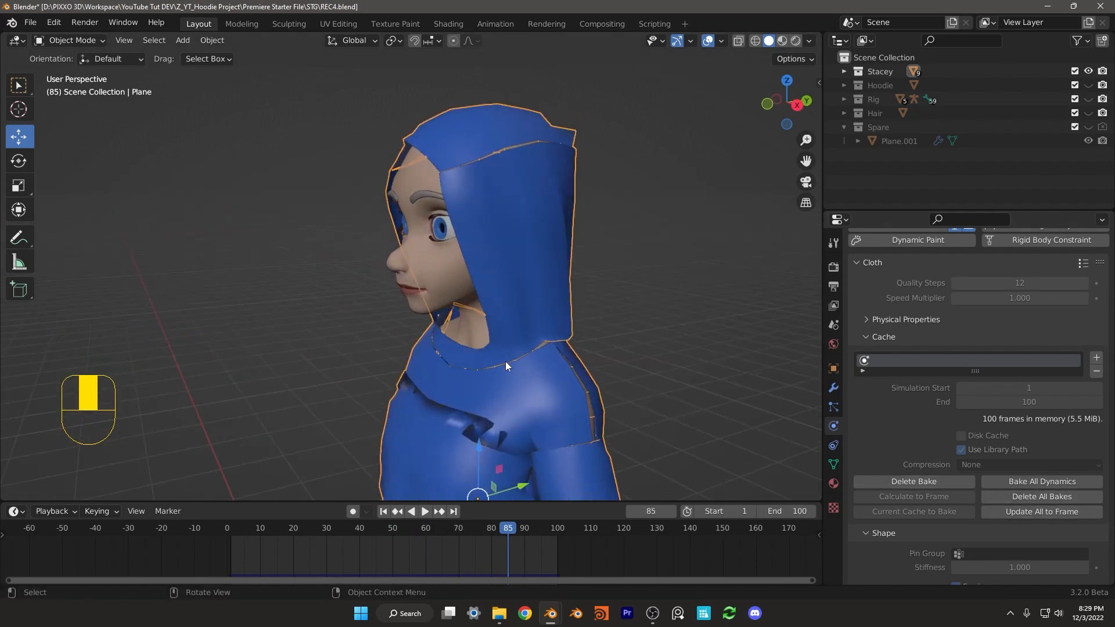
- Turn on the viewport display of the Subdivision and Solidify modifiers
{"action": "scroll", "coordinate": [505, 363], "scroll_direction": "down", "scroll_amount": 2}
{"action": "left_click", "coordinate": [835, 388]}
{"action": "left_click", "coordinate": [1042, 326]}
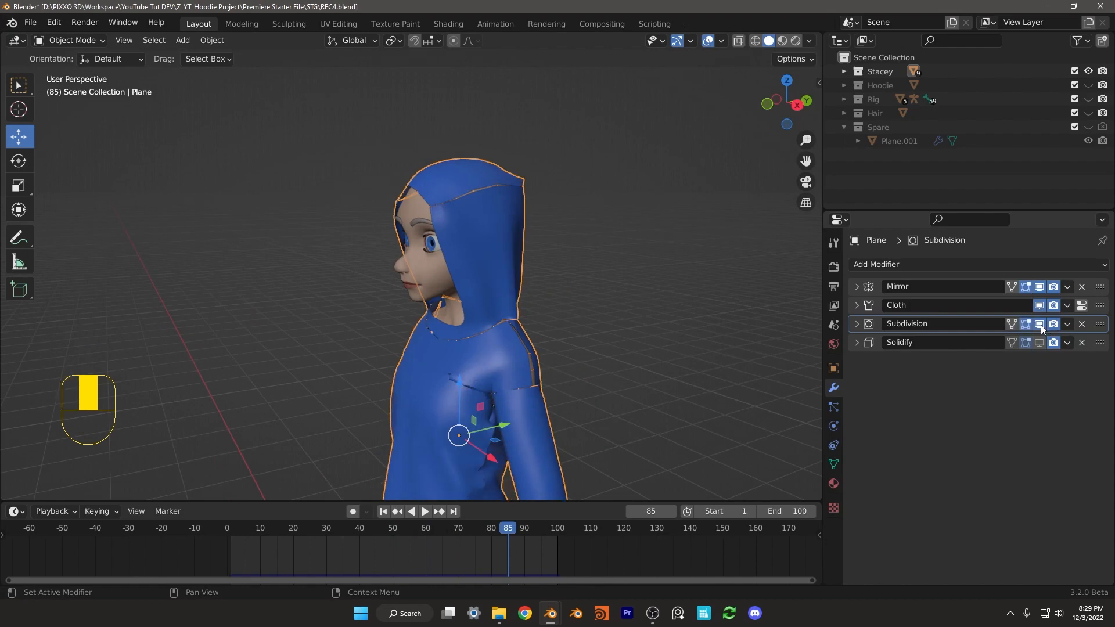
{"action": "left_click", "coordinate": [1040, 343]}
- Replay the baked simulation from frame 1 to about frame 41 with the modifiers visible and examine the hoodie
{"action": "mouse_move", "coordinate": [533, 343]}
{"action": "middle_mouse_down"}
{"action": "mouse_move", "coordinate": [588, 346]}
{"action": "mouse_move", "coordinate": [538, 346]}
{"action": "middle_mouse_up"}
{"action": "key", "text": "space"}
{"action": "key", "text": "space"}
{"action": "key", "text": "shift+Left"}
{"action": "key", "text": "space"}
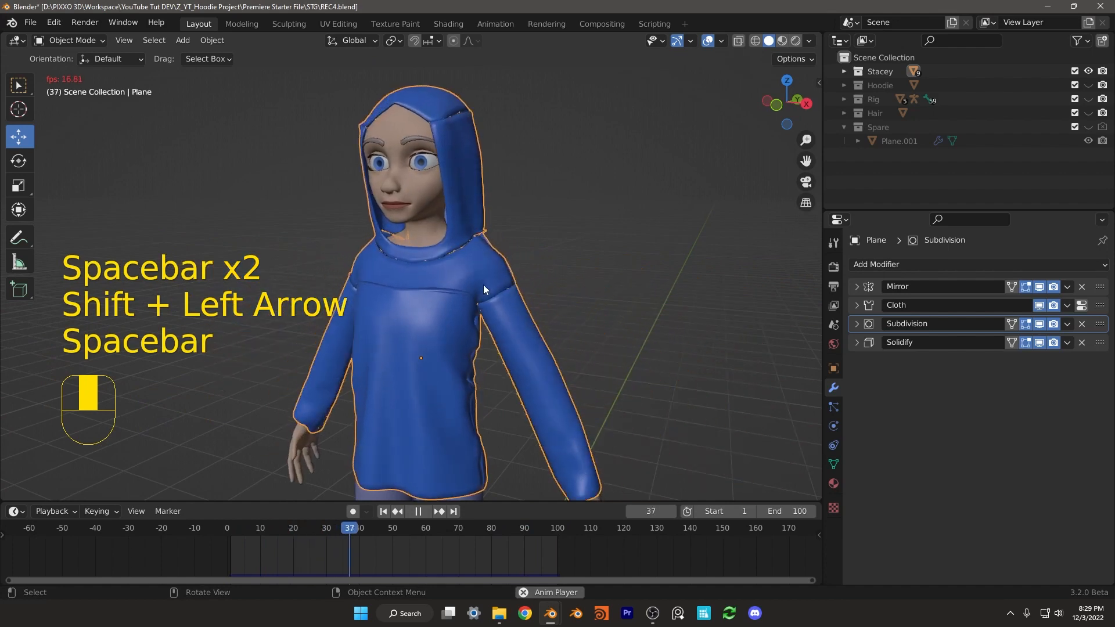
{"action": "key", "text": "space"}
- Delete the hoodie's cloth simulation bake
{"action": "left_click", "coordinate": [833, 426]}
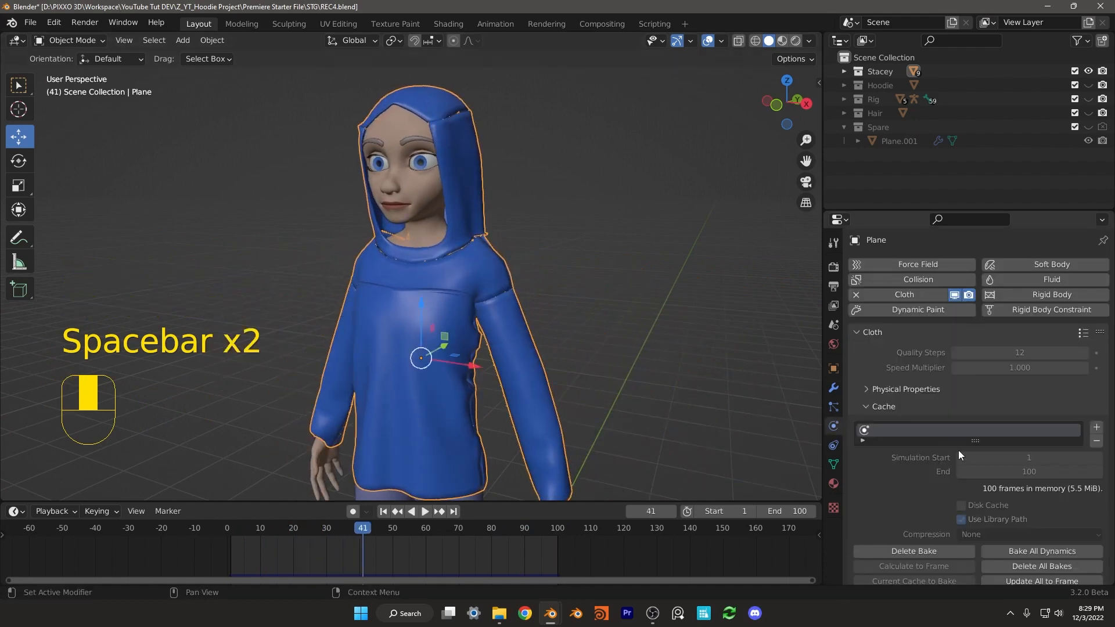
{"action": "scroll", "coordinate": [929, 471], "scroll_direction": "down", "scroll_amount": 2}
{"action": "left_click", "coordinate": [905, 504]}
- Move the hoodie's front chest vertices about 0.04 m forward in side view with proportional editing, using wireframe shading for the edit
{"action": "key", "text": "Tab"}
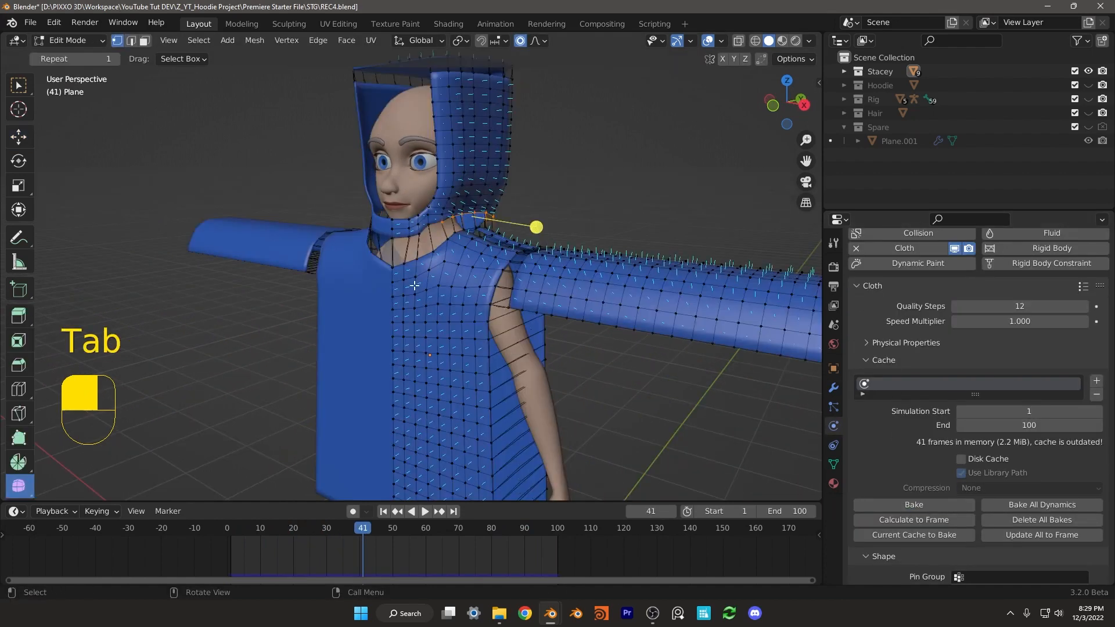
{"action": "key", "text": "KP_3"}
{"action": "key", "text": "z"}
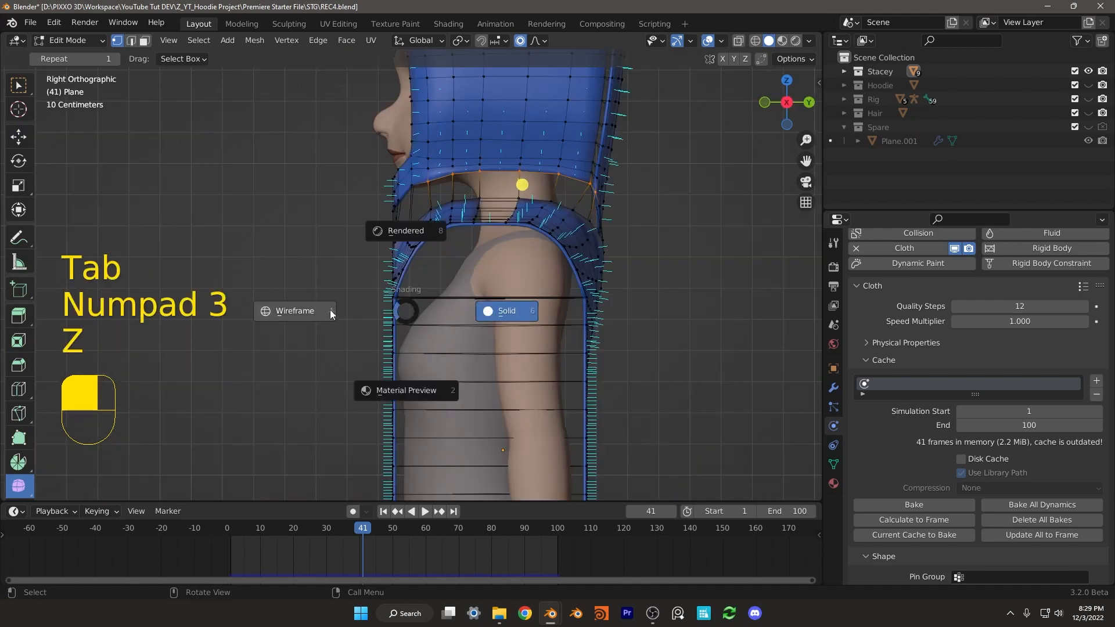
{"action": "left_click", "coordinate": [402, 311]}
{"action": "key", "text": "g"}
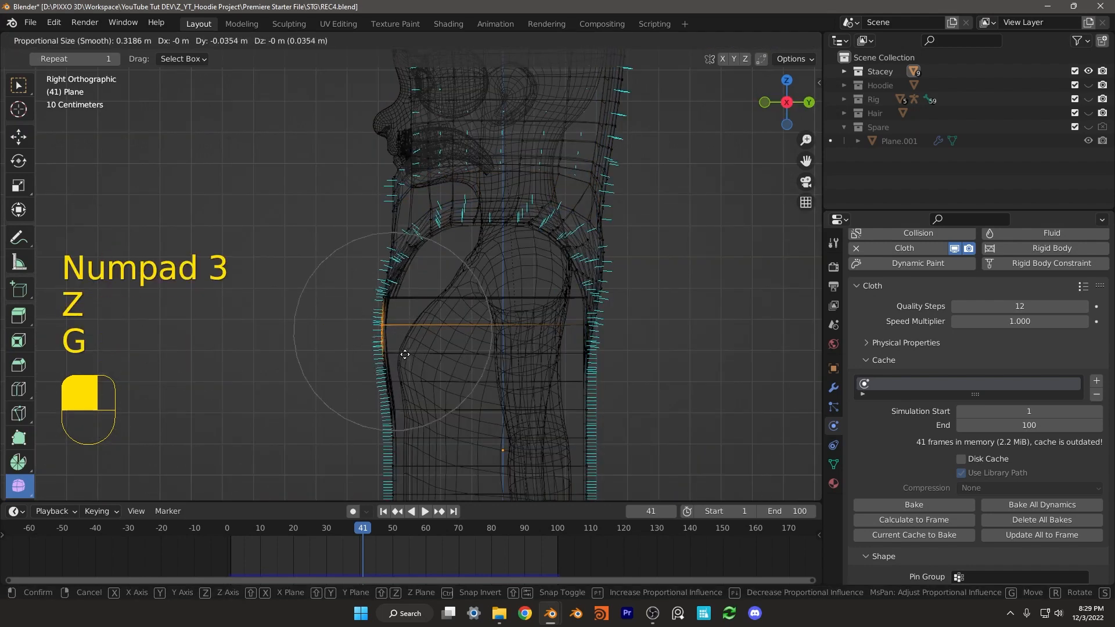
{"action": "left_click", "coordinate": [400, 361]}
{"action": "key", "text": "Tab"}
{"action": "key", "text": "z"}
{"action": "left_click", "coordinate": [498, 356]}
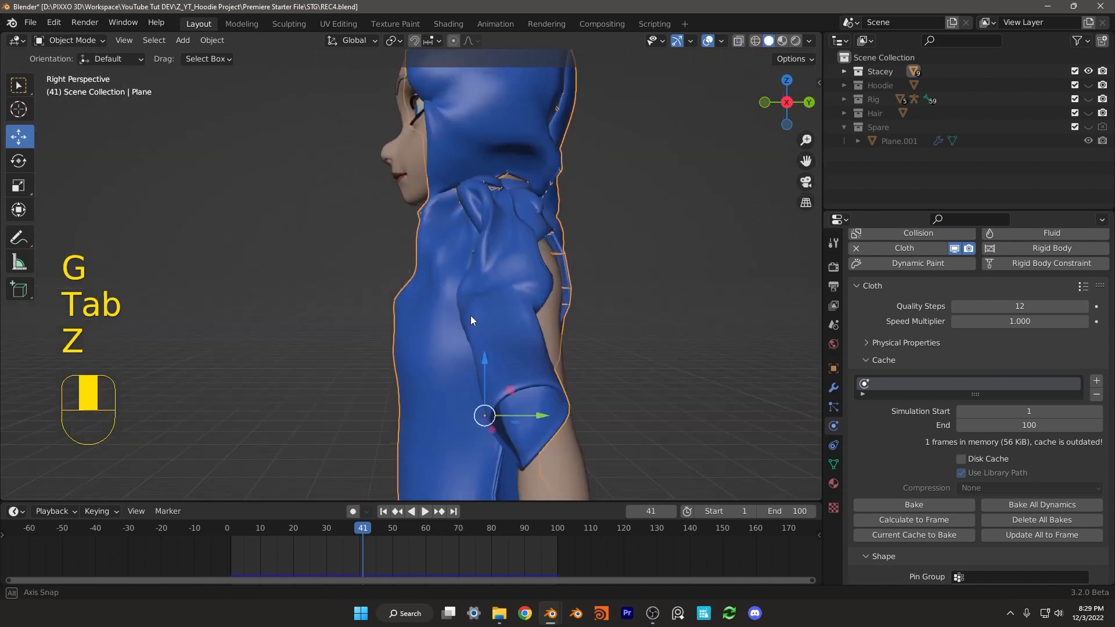
- Return to frame 1, run the cloth simulation to about frame 16 and examine the widened chest
{"action": "middle_click_drag", "start_coordinate": [498, 372], "coordinate": [535, 323]}
{"action": "key", "text": "shift+Left"}
{"action": "key", "text": "space"}
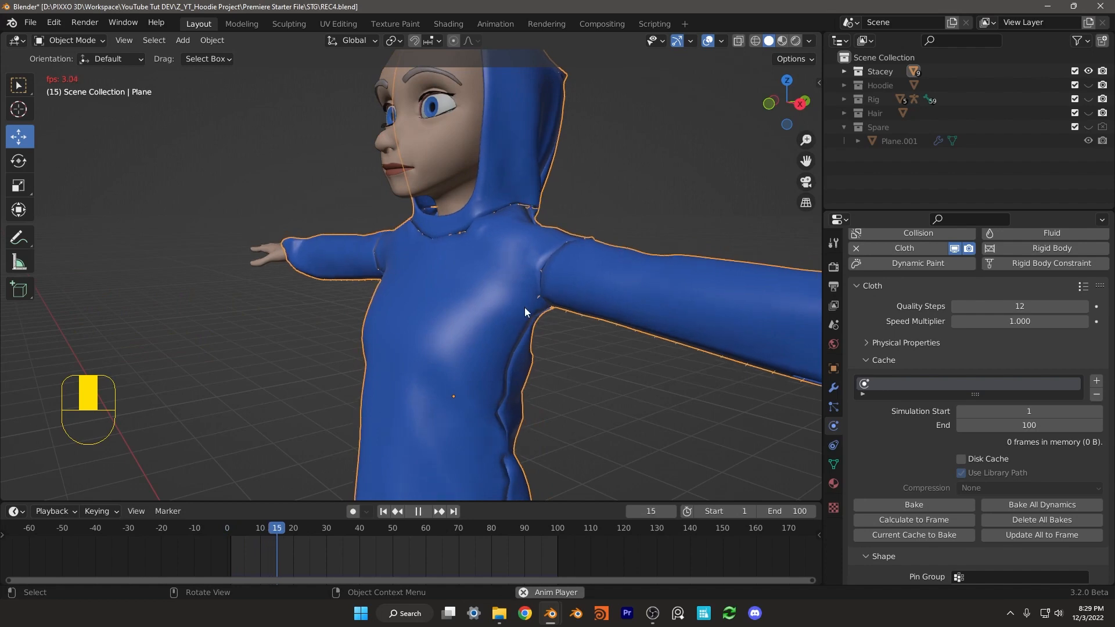
{"action": "key", "text": "space"}
{"action": "scroll", "coordinate": [525, 308], "scroll_direction": "down", "scroll_amount": 5}
{"action": "mouse_move", "coordinate": [550, 309]}
{"action": "middle_mouse_down"}
{"action": "mouse_move", "coordinate": [366, 324]}
{"action": "mouse_move", "coordinate": [567, 323]}
{"action": "mouse_move", "coordinate": [543, 314]}
{"action": "middle_mouse_up"}
{"action": "scroll", "coordinate": [511, 301], "scroll_direction": "up", "scroll_amount": 3}
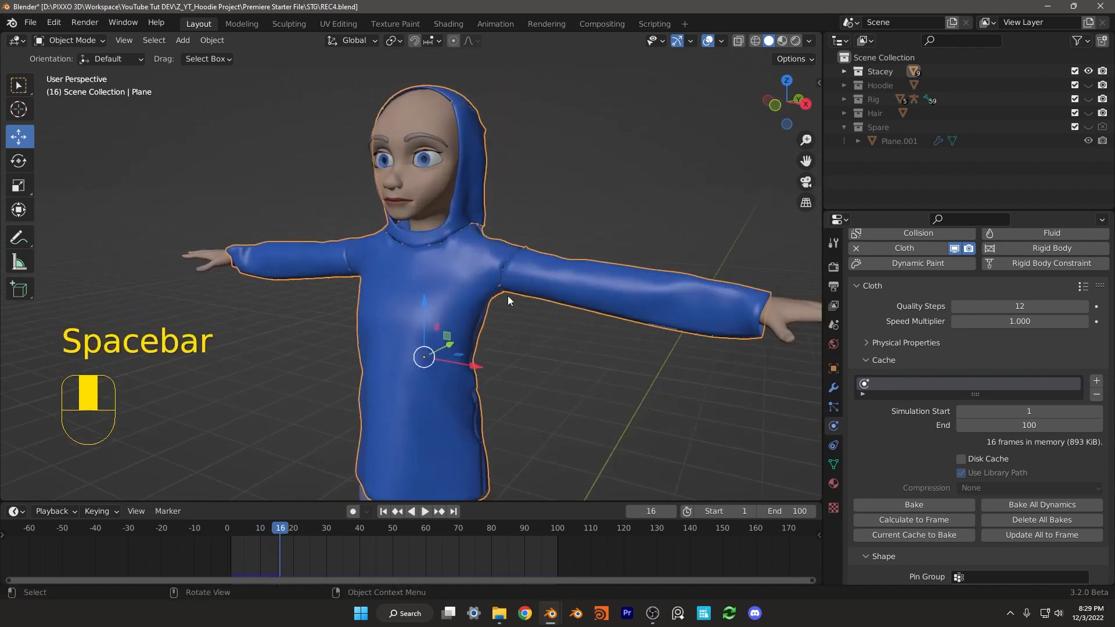
- Bake the widened hoodie's cloth simulation over frames 1 to 100 and start its playback
{"action": "left_click", "coordinate": [932, 504]}
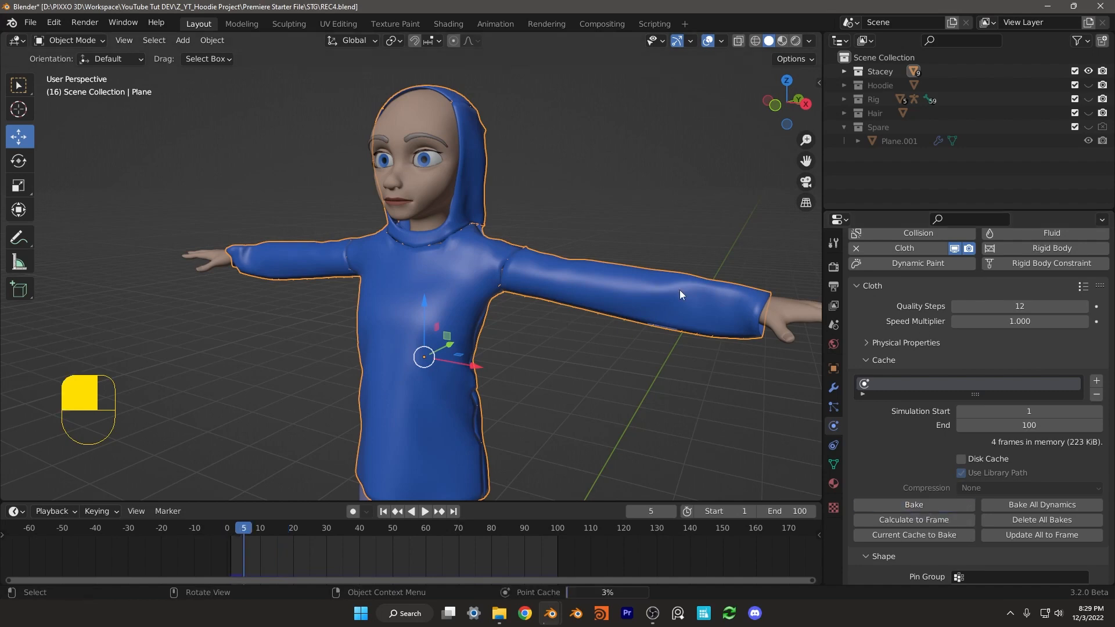
{"action": "key", "text": "space"}
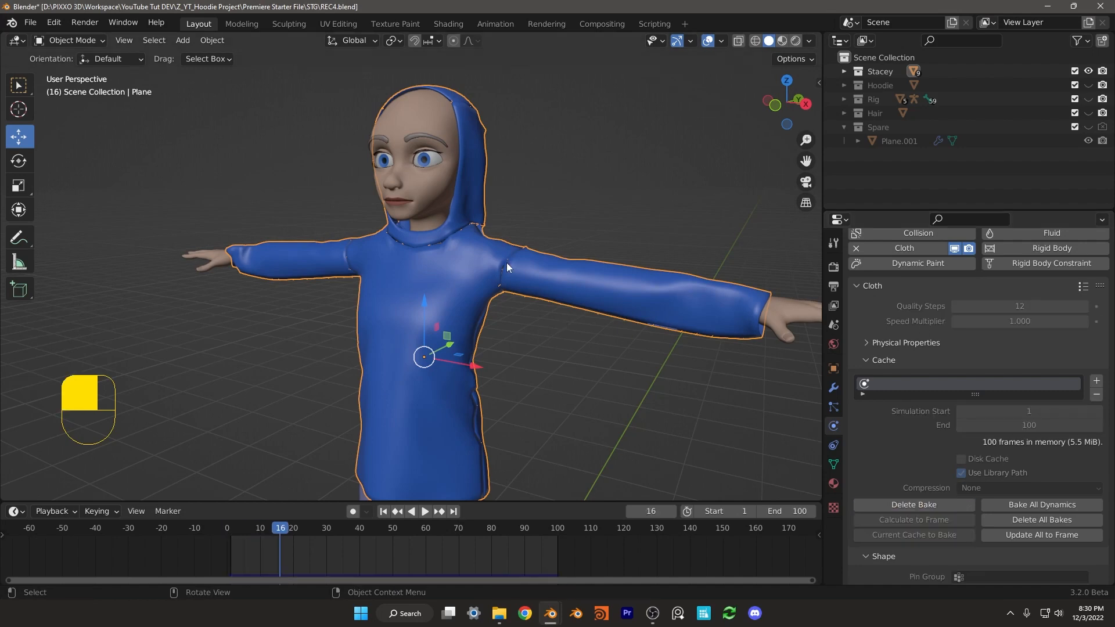
- Play the baked cloth simulation on to frame 61 and examine how the deselected hoodie drapes over the chest and shoulders
{"action": "scroll", "coordinate": [507, 264], "scroll_direction": "down", "scroll_amount": 2}
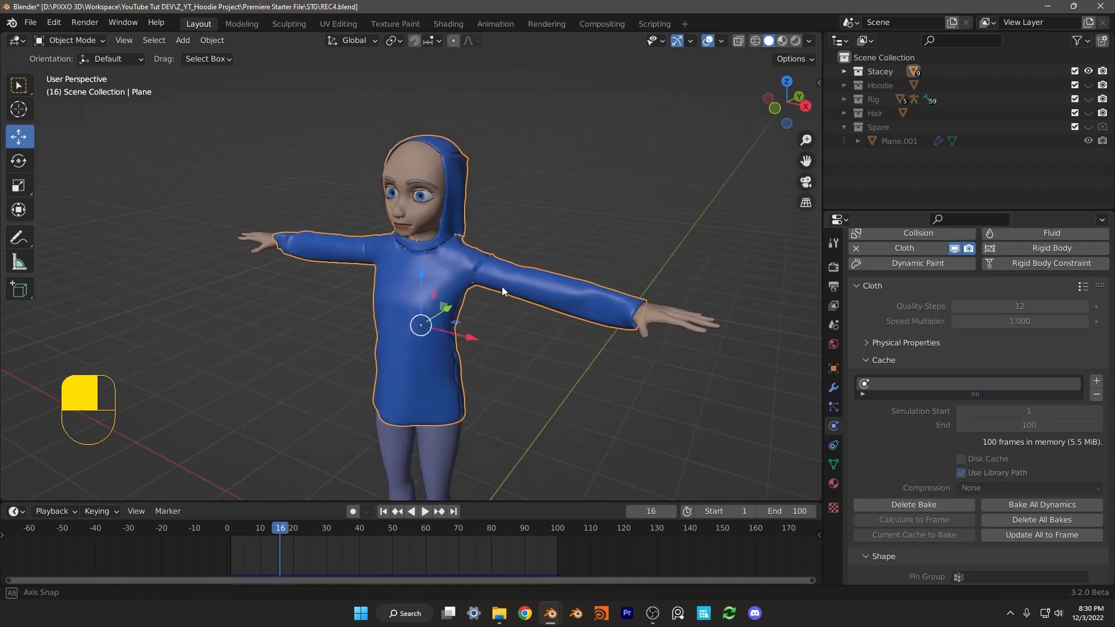
{"action": "key", "text": "alt+a"}
{"action": "scroll", "coordinate": [510, 287], "scroll_direction": "up", "scroll_amount": 3}
{"action": "middle_click_drag", "start_coordinate": [510, 287], "coordinate": [558, 289]}
{"action": "scroll", "coordinate": [531, 284], "scroll_direction": "down", "scroll_amount": 3}
{"action": "key", "text": "space"}
{"action": "scroll", "coordinate": [476, 272], "scroll_direction": "up", "scroll_amount": 3}
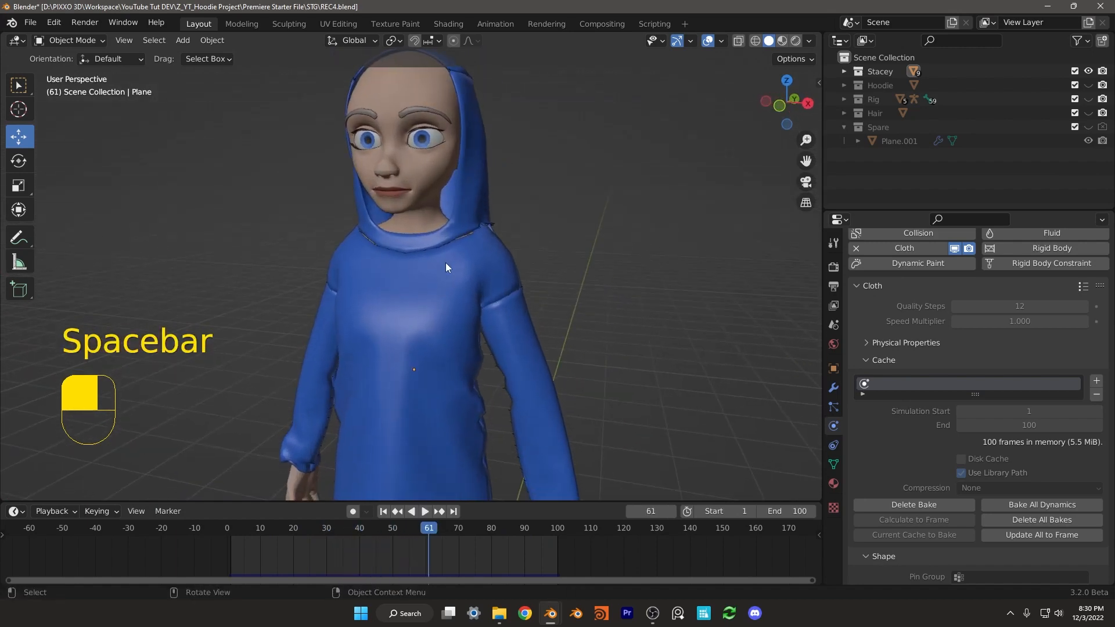
{"action": "scroll", "coordinate": [468, 265], "scroll_direction": "down", "scroll_amount": 2}
- Hide the simulated hoodie, make the Hoodie collection visible and select its finished hoodie on the character
{"action": "left_click", "coordinate": [474, 276]}
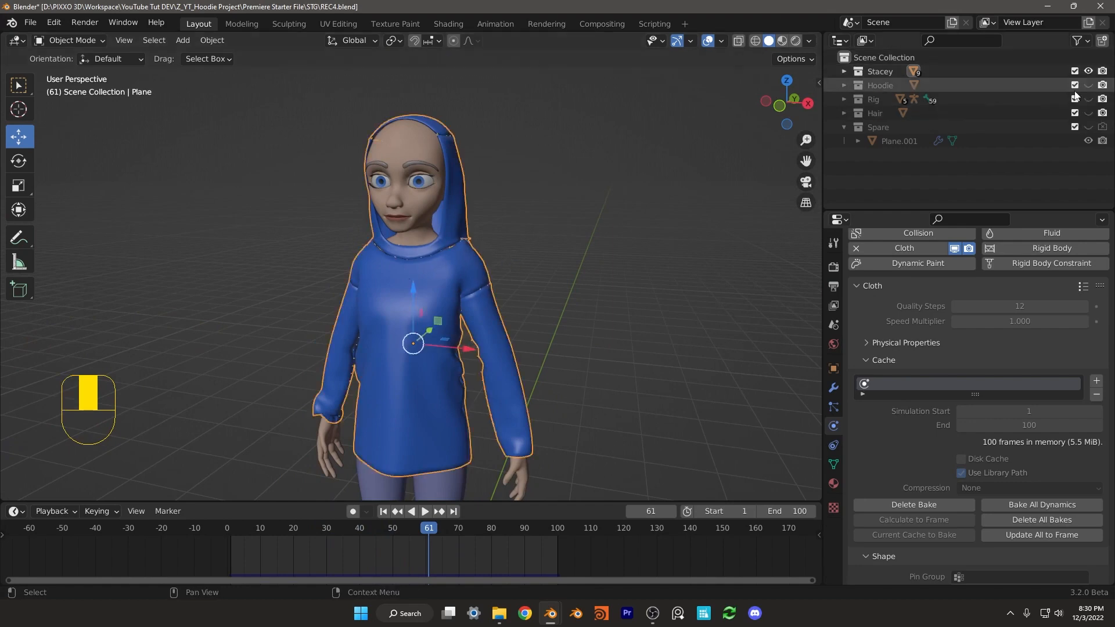
{"action": "scroll", "coordinate": [465, 243], "scroll_direction": "up", "scroll_amount": 1}
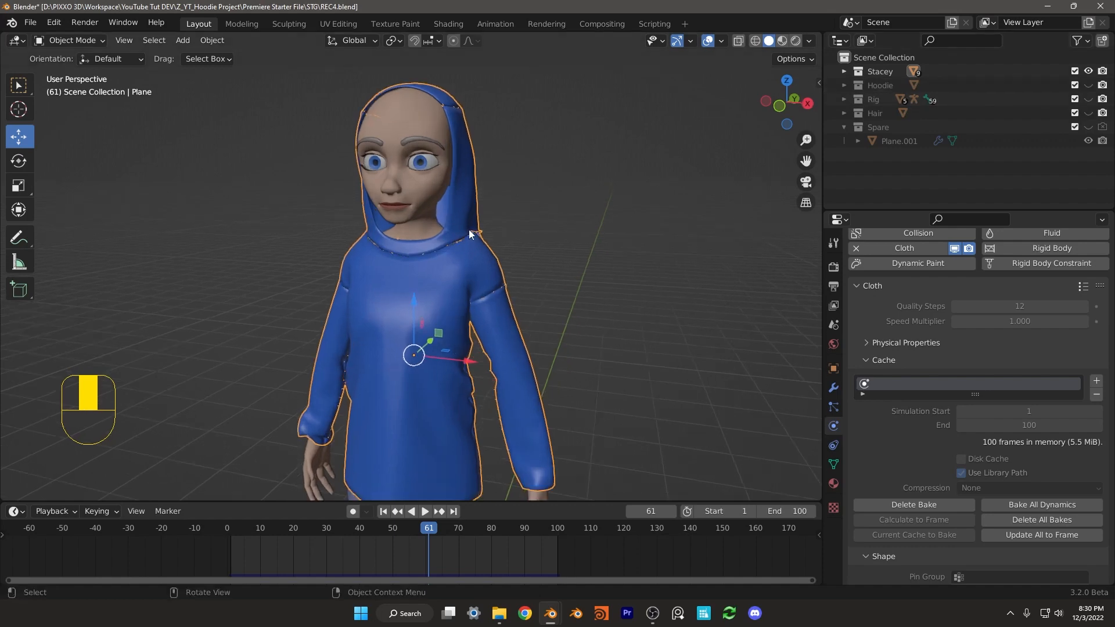
{"action": "key", "text": "h"}
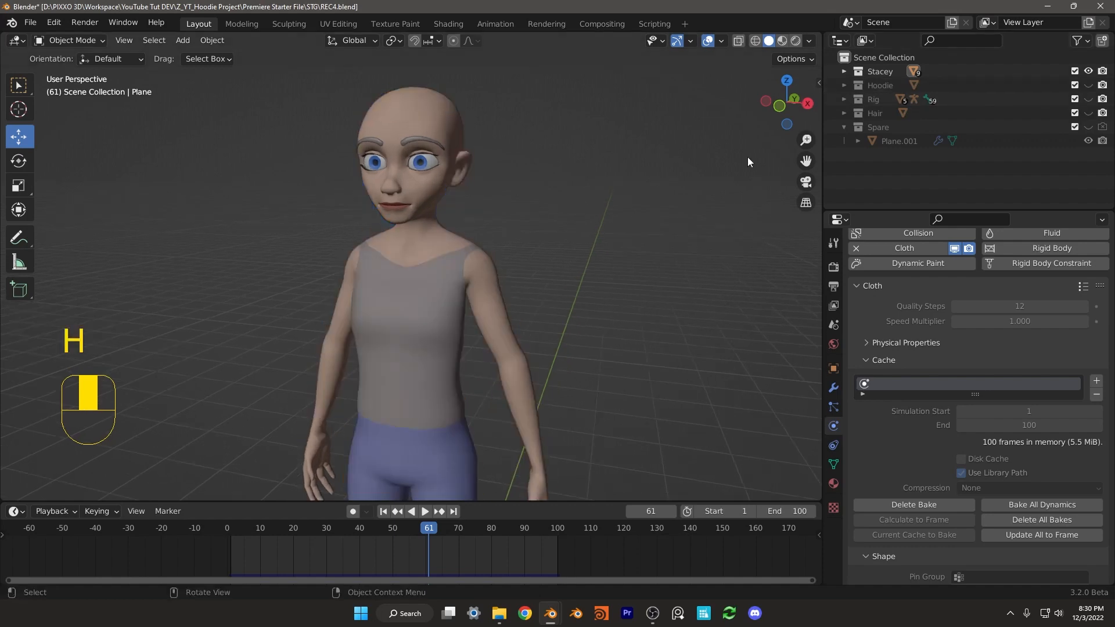
{"action": "left_click", "coordinate": [1091, 86]}
{"action": "scroll", "coordinate": [479, 233], "scroll_direction": "up", "scroll_amount": 2}
{"action": "left_click", "coordinate": [481, 232]}
{"action": "scroll", "coordinate": [481, 232], "scroll_direction": "down", "scroll_amount": 3}
{"action": "middle_click_drag", "start_coordinate": [481, 231], "coordinate": [523, 252]}
{"action": "middle_click_drag", "start_coordinate": [401, 288], "coordinate": [407, 288]}
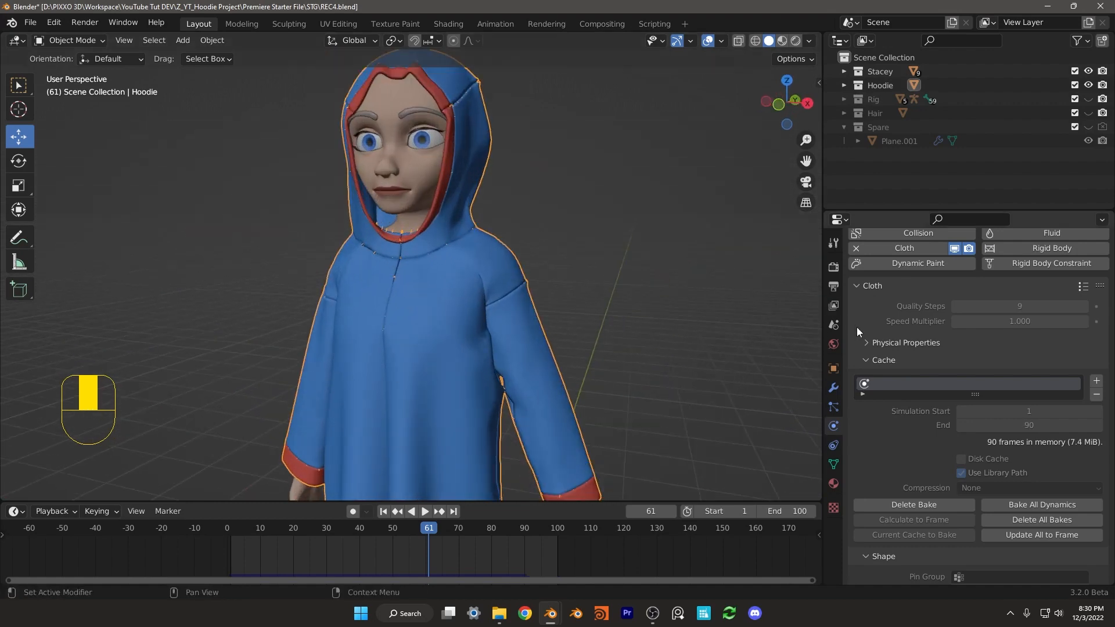
- Examine the finished hoodie's modifier stack and the split front panels of its mesh in Edit Mode
{"action": "key", "text": "Tab"}
{"action": "left_click", "coordinate": [834, 389]}
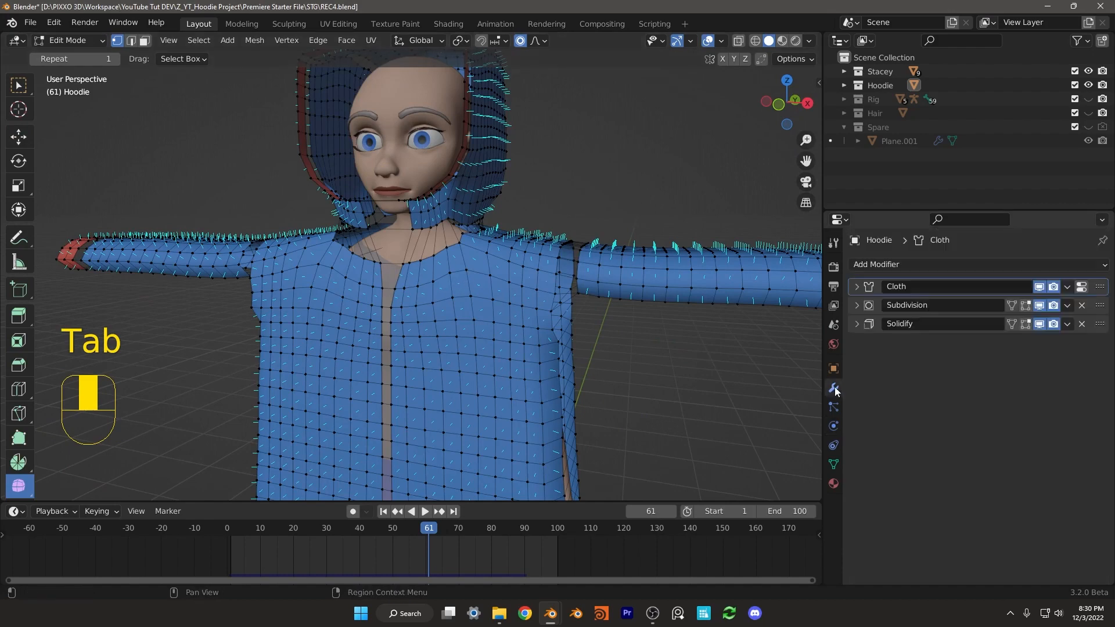
{"action": "middle_click_drag", "start_coordinate": [360, 283], "coordinate": [392, 277]}
{"action": "scroll", "coordinate": [392, 277], "scroll_direction": "up", "scroll_amount": 1}
{"action": "middle_click_drag", "start_coordinate": [385, 413], "coordinate": [411, 227], "text": "shift"}
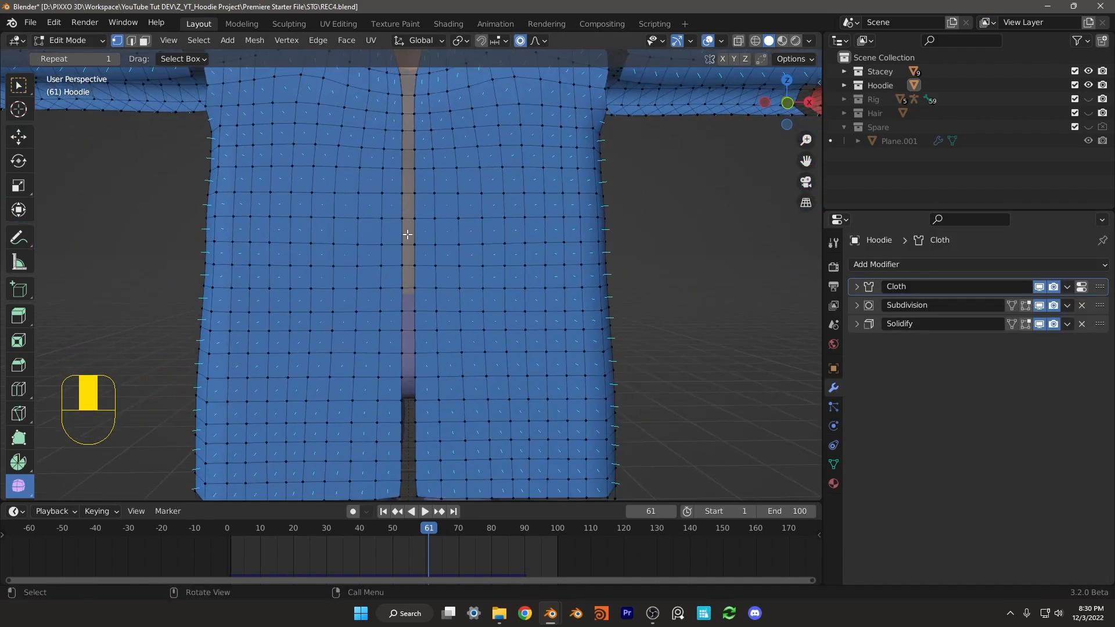
{"action": "key", "text": "Tab"}
{"action": "scroll", "coordinate": [415, 238], "scroll_direction": "down", "scroll_amount": 4}
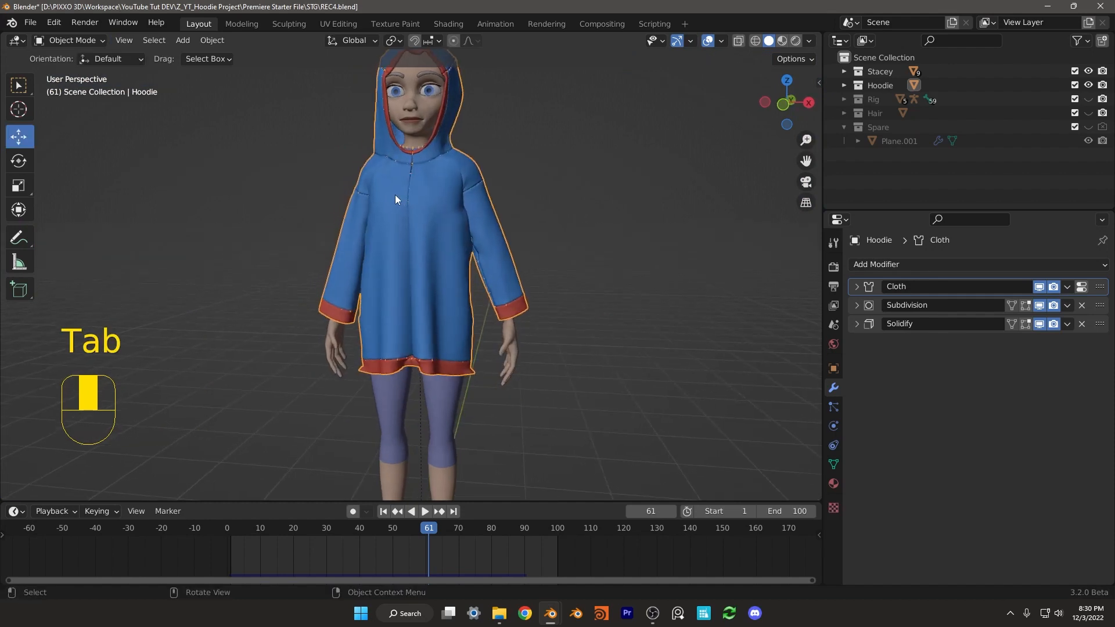
- Examine the finished hoodie's hood panels and red trim in Edit Mode, and its draped back and side in Object Mode
{"action": "scroll", "coordinate": [396, 197], "scroll_direction": "up", "scroll_amount": 5}
{"action": "middle_click_drag", "start_coordinate": [360, 272], "coordinate": [388, 314]}
{"action": "key", "text": "Tab"}
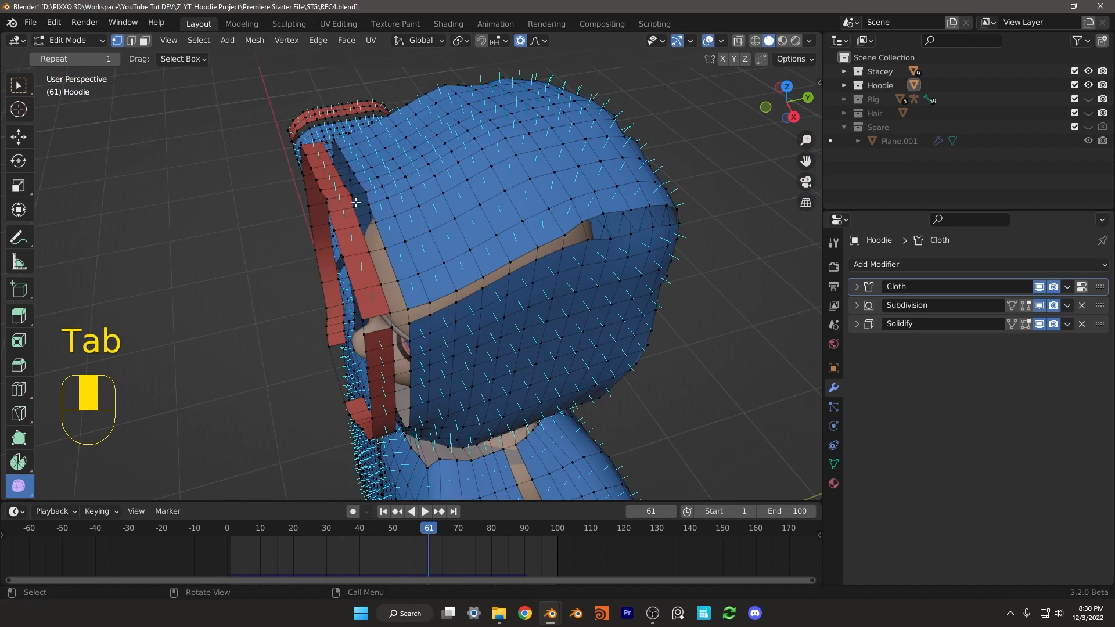
{"action": "middle_click_drag", "start_coordinate": [382, 271], "coordinate": [407, 273]}
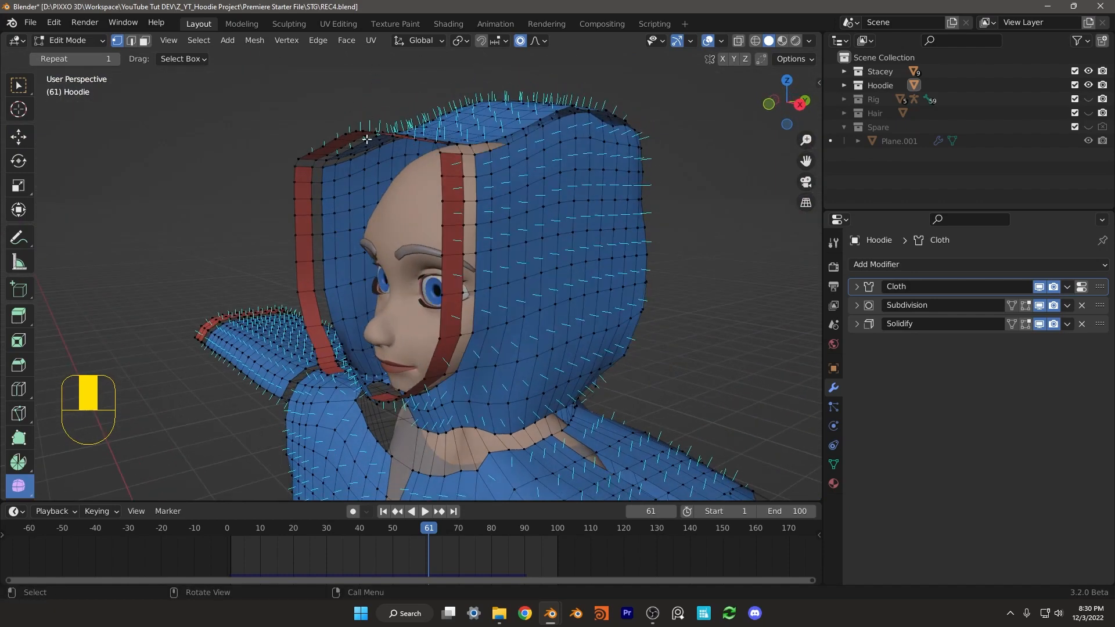
{"action": "scroll", "coordinate": [445, 231], "scroll_direction": "down", "scroll_amount": 4}
{"action": "key", "text": "Tab"}
{"action": "middle_click_drag", "start_coordinate": [560, 301], "coordinate": [393, 278]}
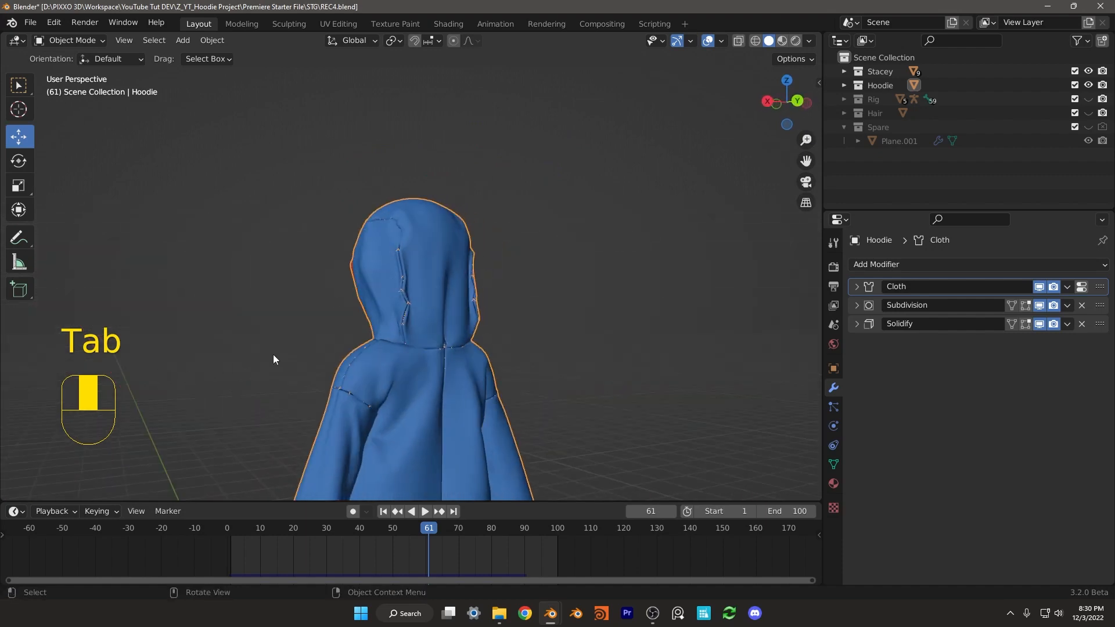
{"action": "scroll", "coordinate": [431, 281], "scroll_direction": "down", "scroll_amount": 3}
{"action": "scroll", "coordinate": [432, 256], "scroll_direction": "up", "scroll_amount": 4}
{"action": "middle_click_drag", "start_coordinate": [313, 221], "coordinate": [454, 314]}
{"action": "scroll", "coordinate": [466, 293], "scroll_direction": "up", "scroll_amount": 3}
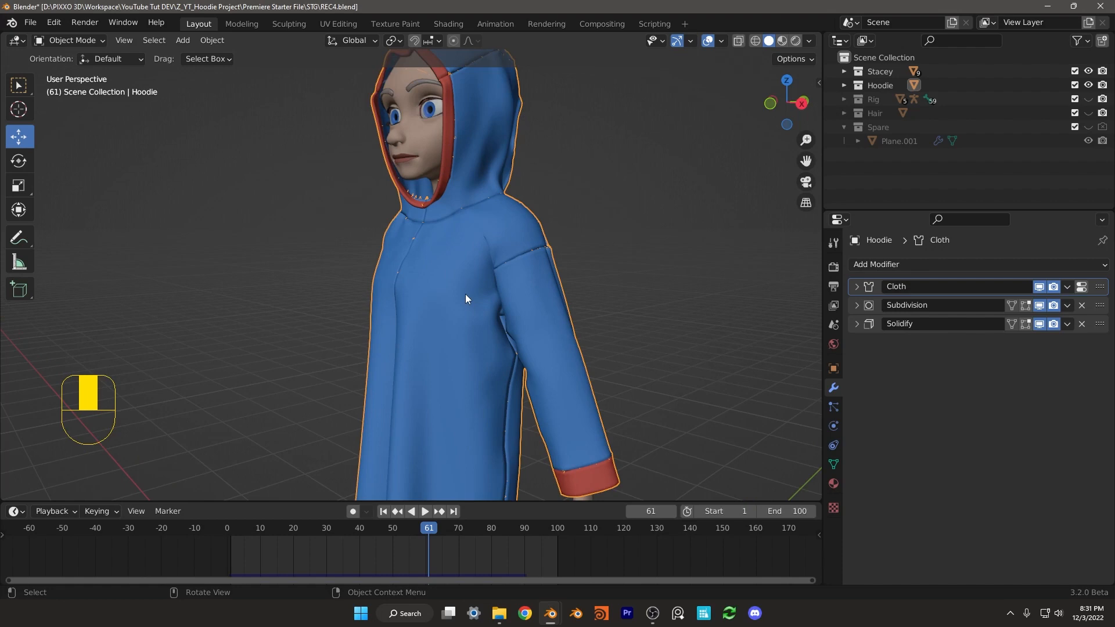
- Return to frame 1 and play the finished hoodie's cloth simulation to frame 50
{"action": "key", "text": "shift+Left"}
{"action": "middle_click_drag", "start_coordinate": [465, 294], "coordinate": [405, 285]}
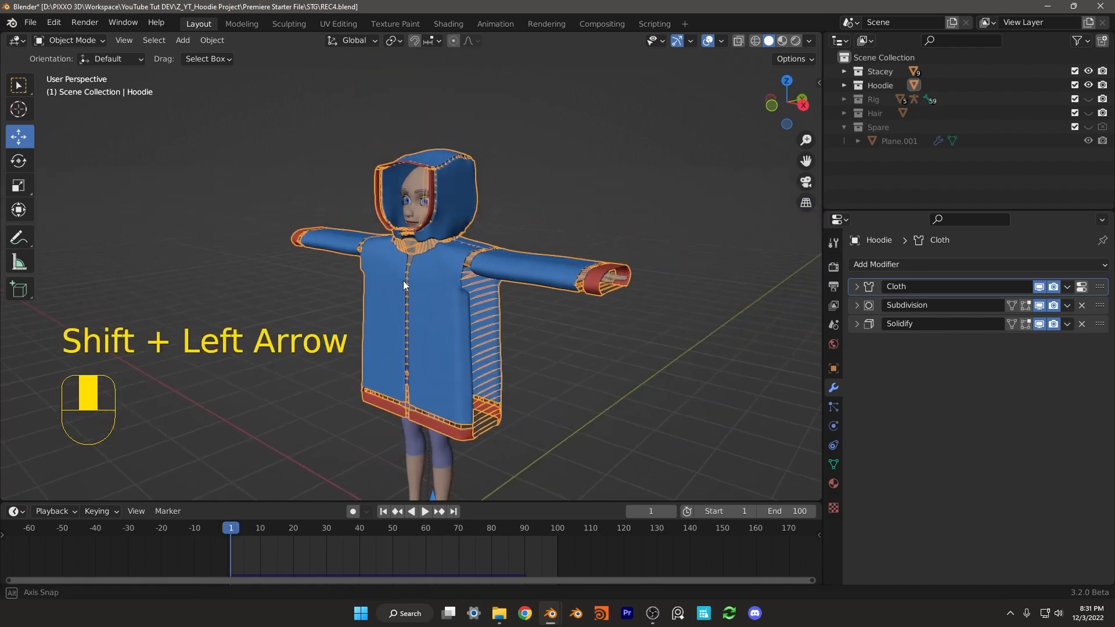
{"action": "scroll", "coordinate": [535, 234], "scroll_direction": "up", "scroll_amount": 3}
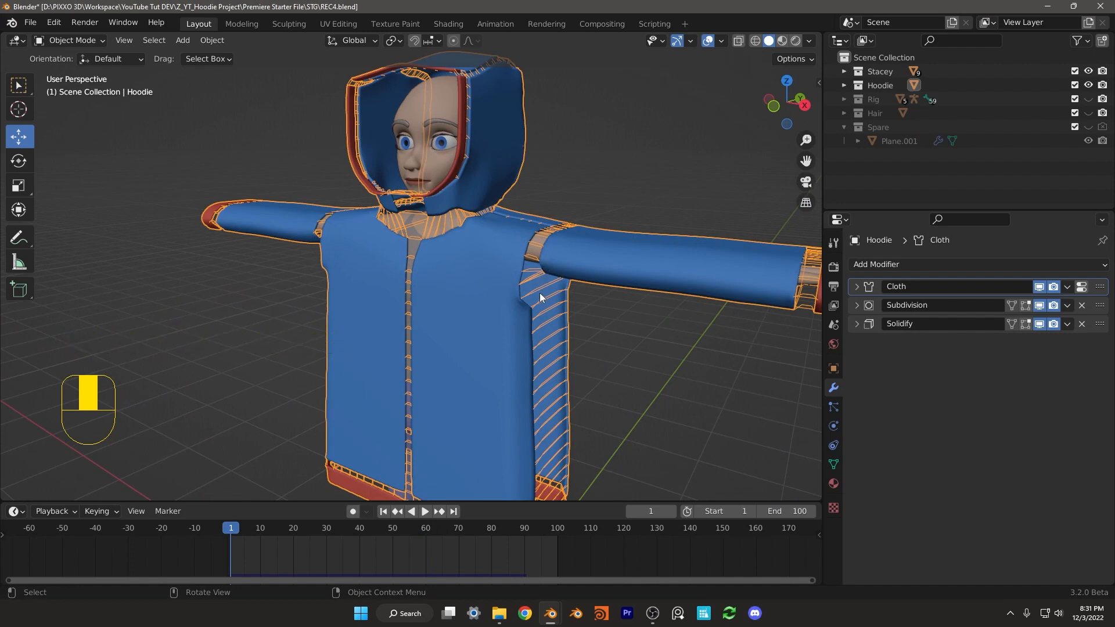
{"action": "key", "text": "space"}
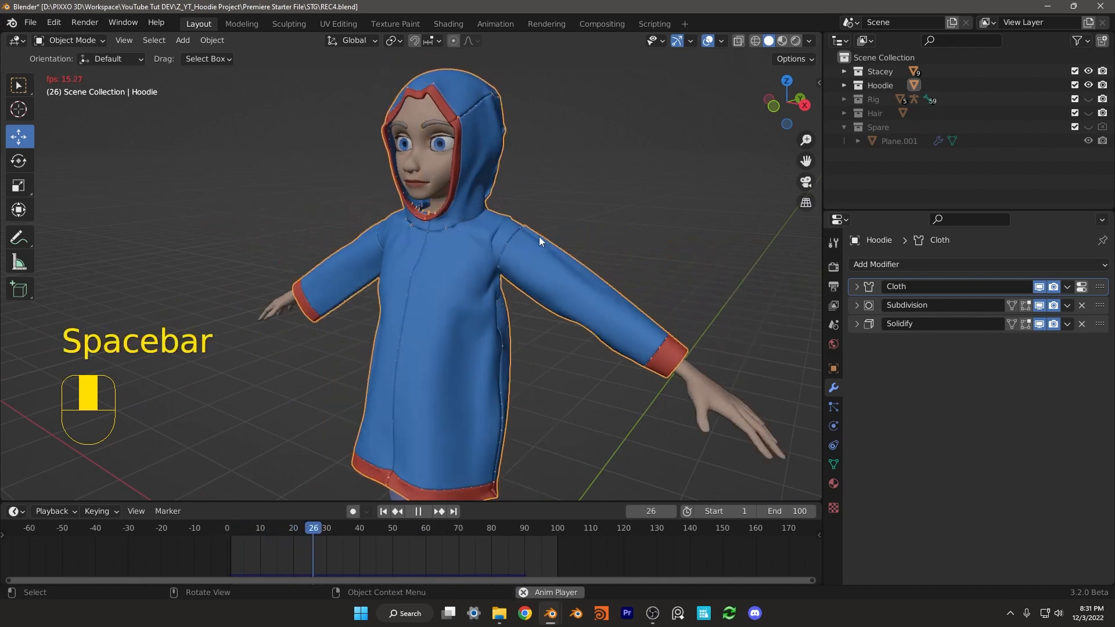
{"action": "key", "text": "space"}
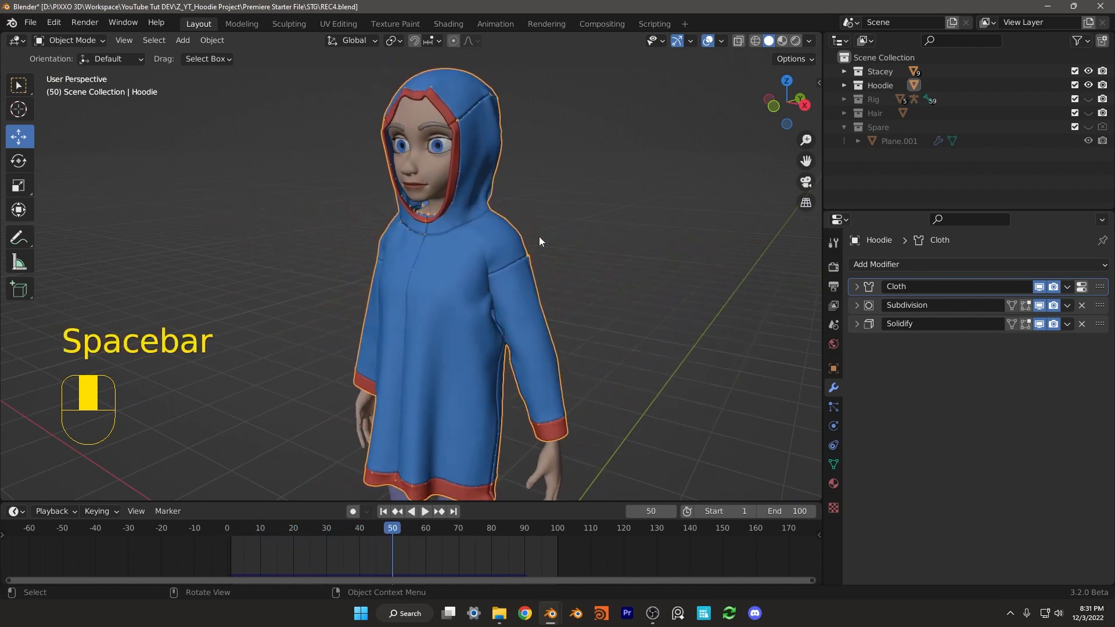